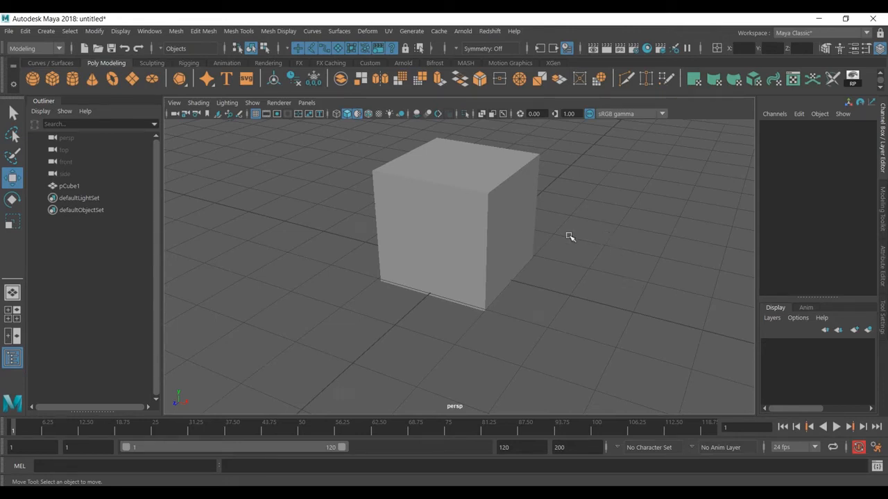
Cut three evenly spaced vertical edge loops through the cube with the Multi-Cut tool, dividing its front face into four strips.
left_click_drag(559, 238, 575, 258, "alt")
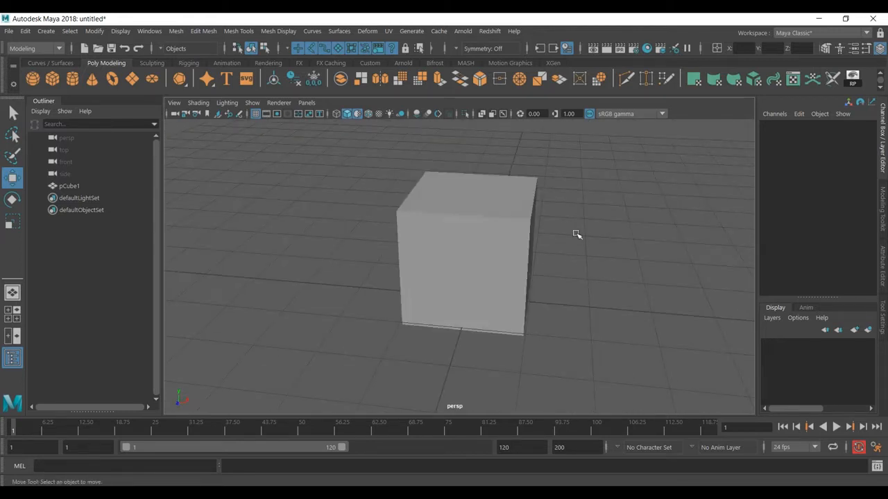
left_click(446, 301)
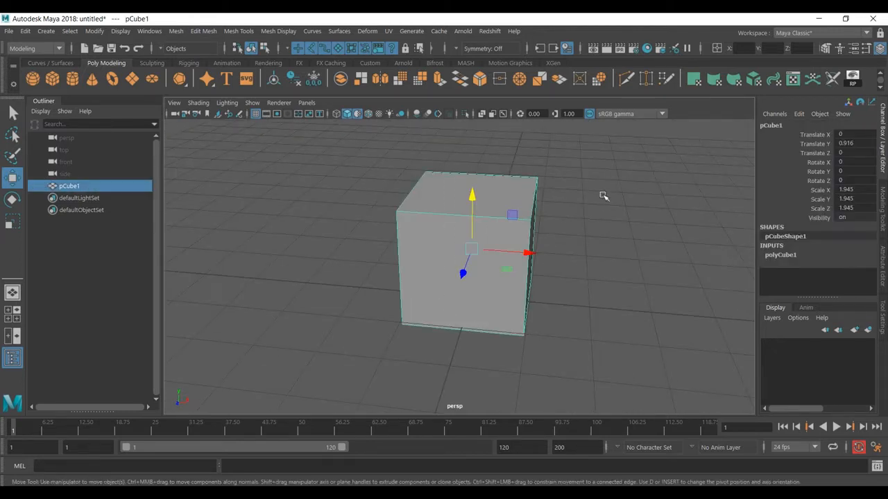
left_click(627, 79)
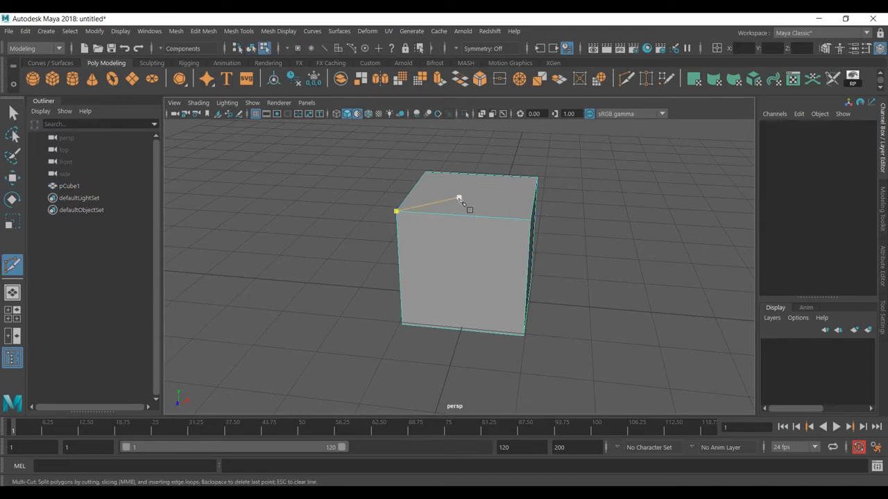
key("ctrl")
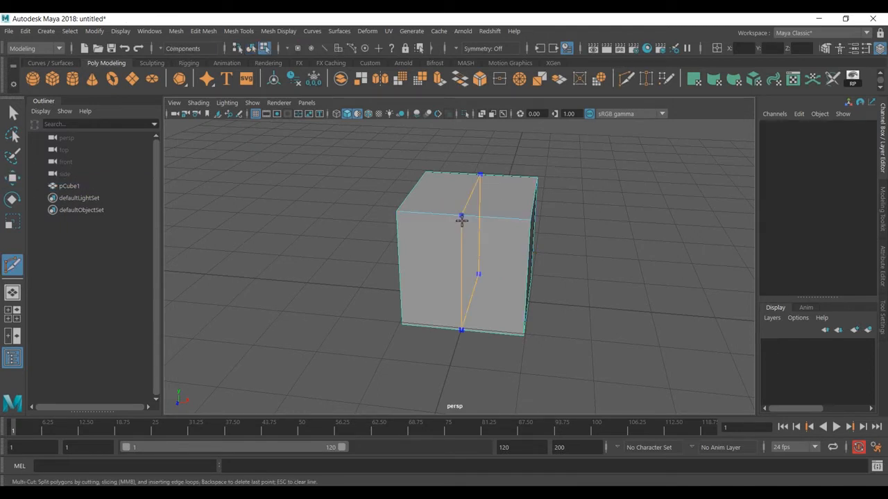
left_click(482, 219, "ctrl")
scroll(493, 232, "up", 2)
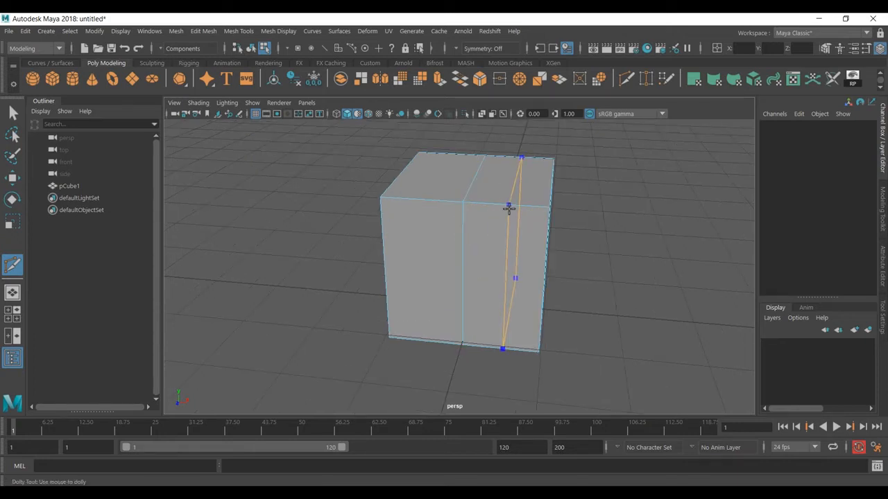
left_click(509, 205, "ctrl")
left_click(425, 201, "ctrl")
left_click(462, 201)
key("w")
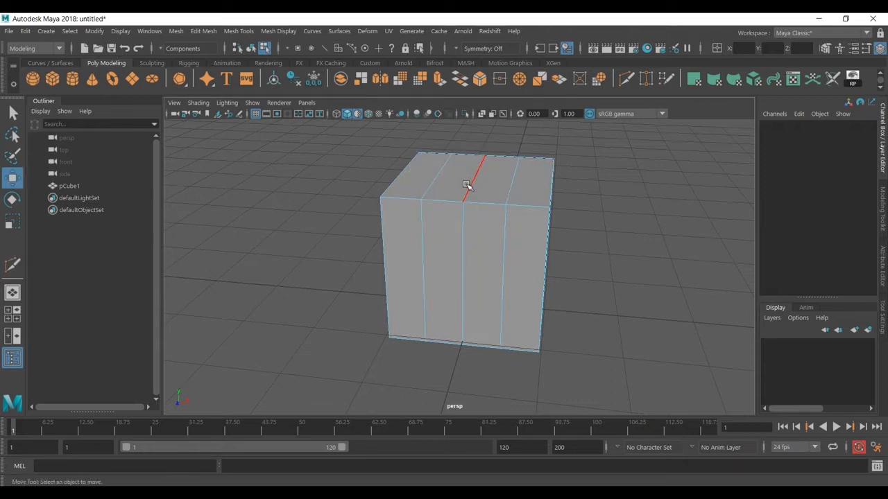
Raise the central edge of the cube's top face to form a roof ridge.
right_click_drag(467, 171, 464, 119)
left_click(477, 171)
middle_click_drag(472, 148, 465, 184, "alt")
left_click_drag(467, 170, 480, 116)
Raise the two top edges on either side of the ridge until they line up with straight roof slopes.
left_click(511, 189)
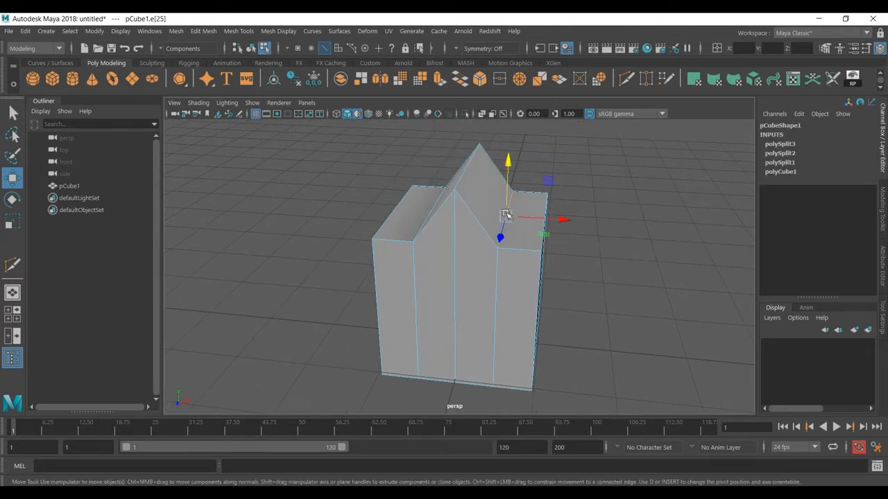
left_click_drag(423, 225, 442, 235, "alt")
left_click(449, 226, "shift")
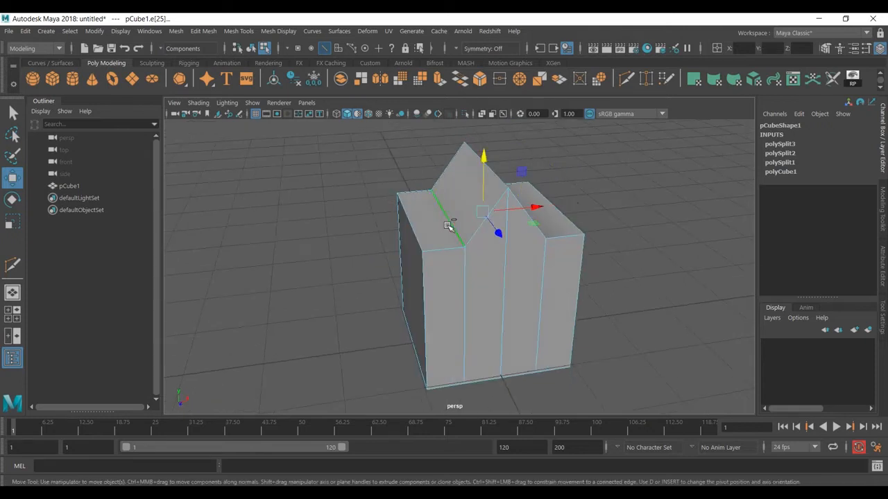
left_click_drag(485, 170, 531, 242)
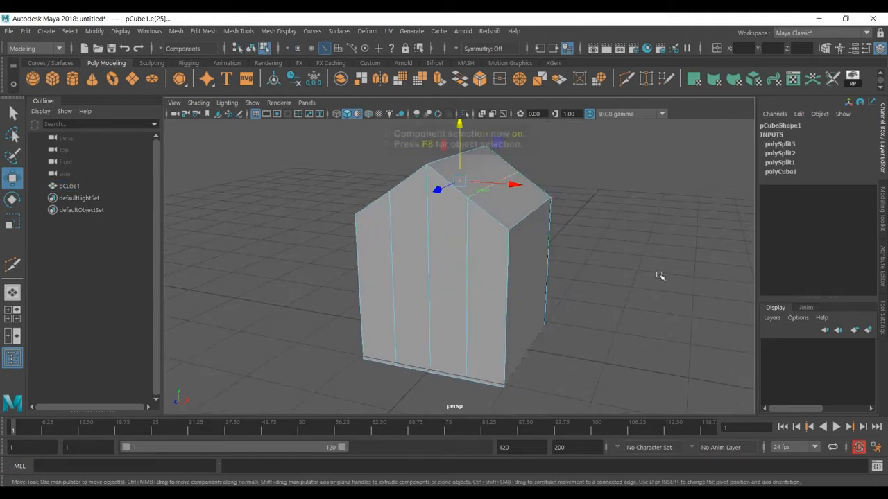
Insert an edge loop around the house walls at about mid-height with the Multi-Cut tool.
key("F8")
left_click(635, 257)
left_click(501, 242)
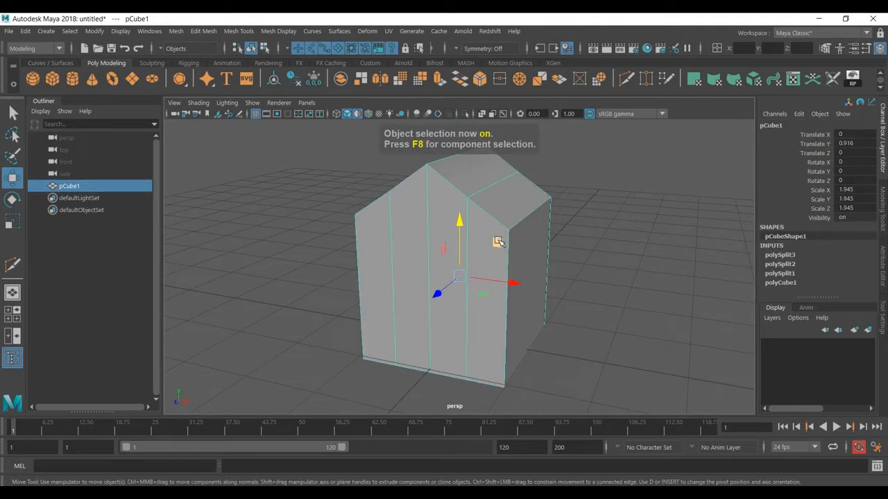
left_click(629, 75)
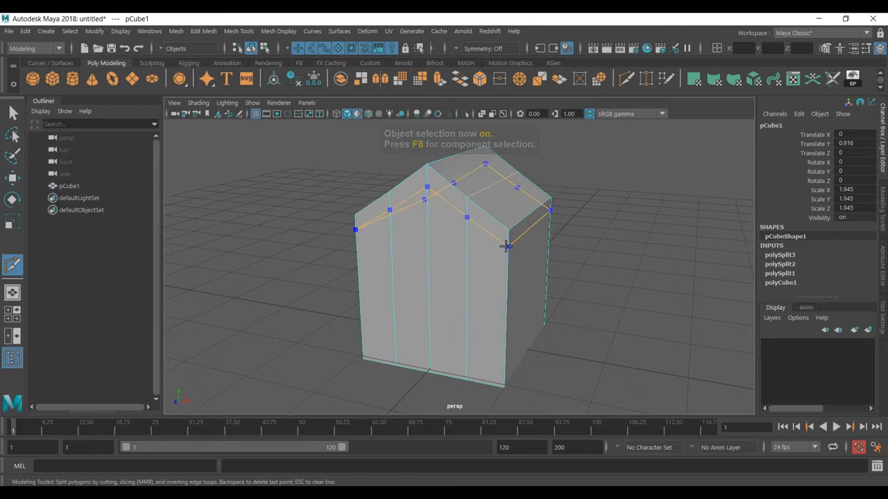
key("Return")
left_click(467, 198)
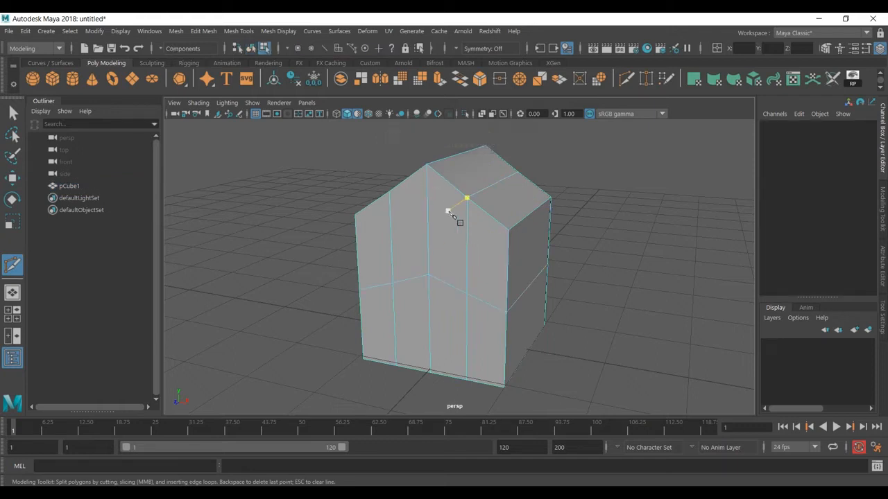
key("w")
left_click(461, 208)
Insert another edge loop around the house just below the roof edges, following the gable slopes.
left_click_drag(461, 208, 484, 241, "alt")
right_click_drag(484, 242, 484, 170)
key("1")
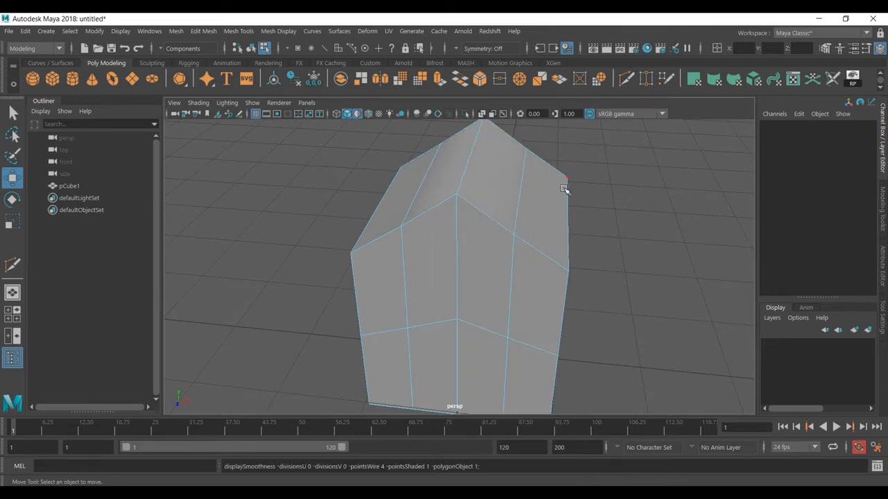
key("y")
left_click(512, 263)
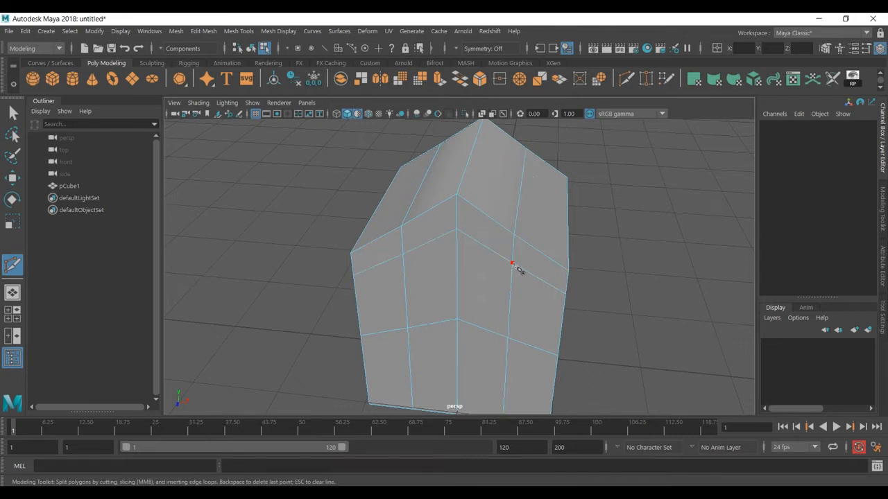
Flatten the upper edge loop vertically so it runs level around the walls, and position it just below the eaves.
key("w")
right_click_drag(502, 258, 509, 124)
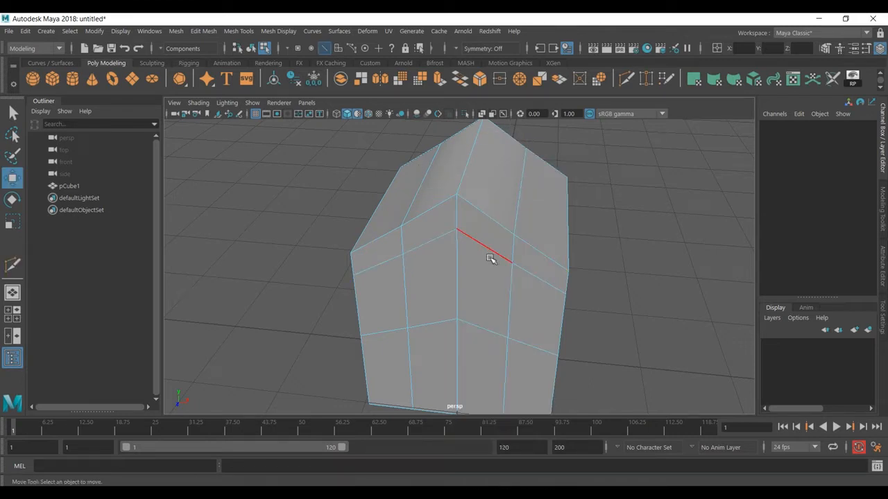
double_click(490, 257)
key("r")
left_click_drag(513, 267, 534, 284, "alt")
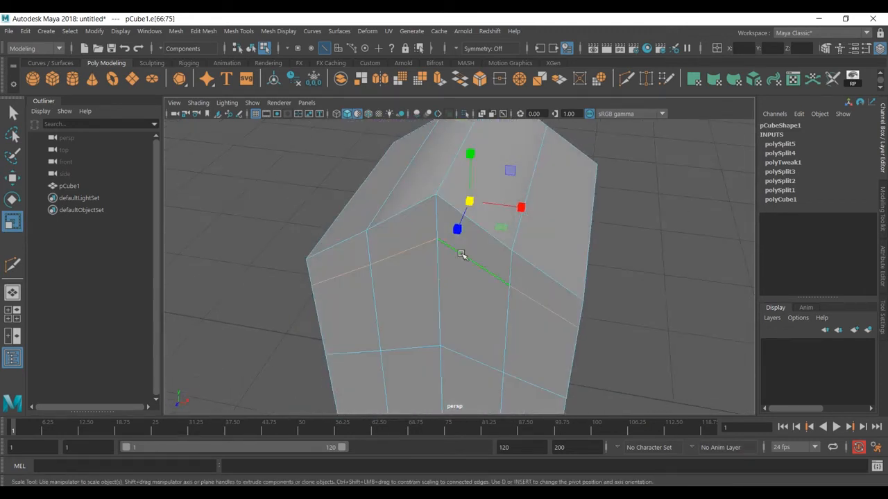
left_click_drag(471, 154, 492, 270)
key("w")
mouse_move(481, 183)
left_mouse_down()
mouse_move(473, 154)
mouse_move(482, 183)
left_mouse_up()
Delete the slanted mid-height edge loop around the house walls together with its vertices.
left_click_drag(475, 361, 447, 245, "alt")
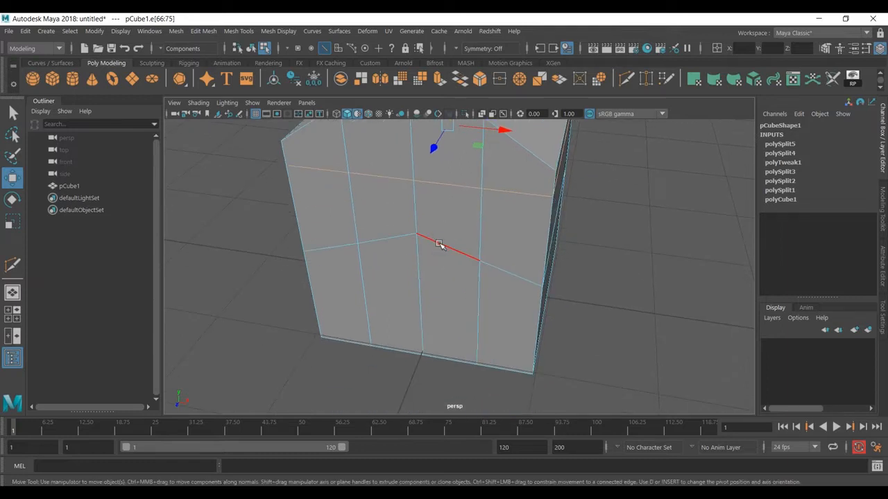
double_click(439, 245)
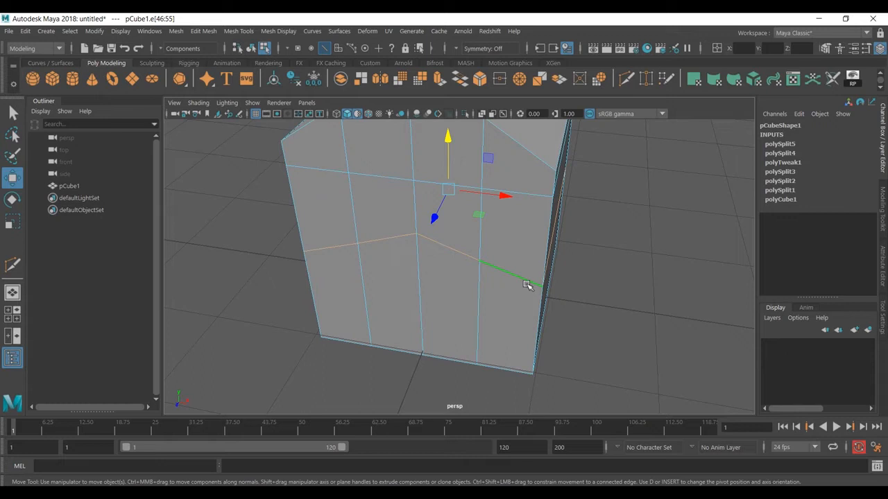
key("ctrl+Delete")
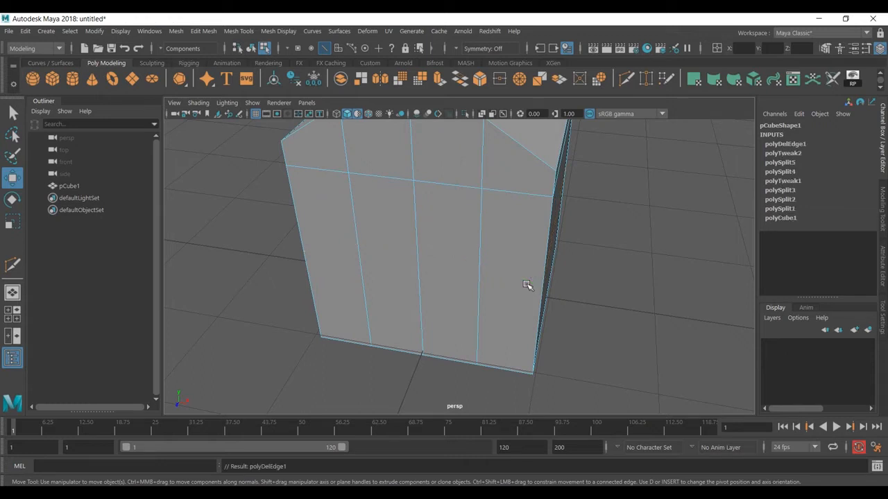
Cut two edges in the gable from a point on its centre line to the right roof-slope vertex and the wall-loop vertex below it.
left_click_drag(531, 261, 515, 298, "alt")
left_click_drag(452, 212, 495, 259, "alt")
scroll(478, 248, "up", 2)
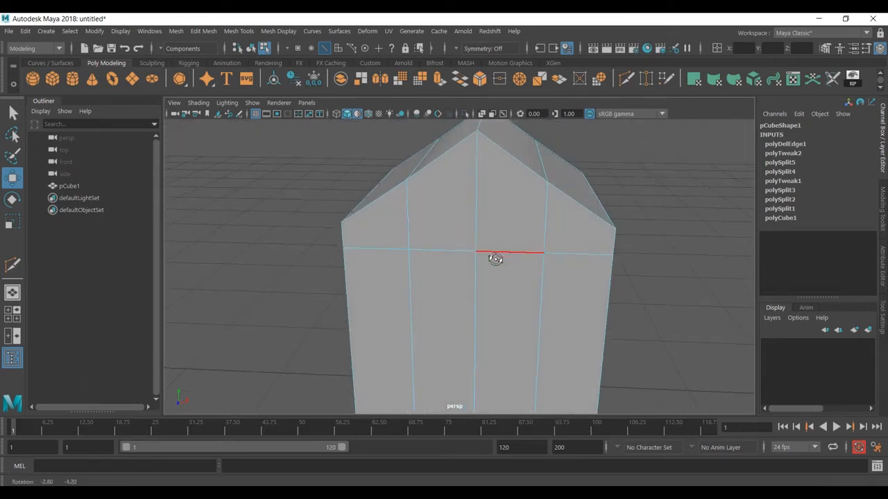
left_click_drag(510, 215, 509, 246, "alt")
scroll(503, 255, "up", 4)
middle_click_drag(509, 245, 517, 328, "alt")
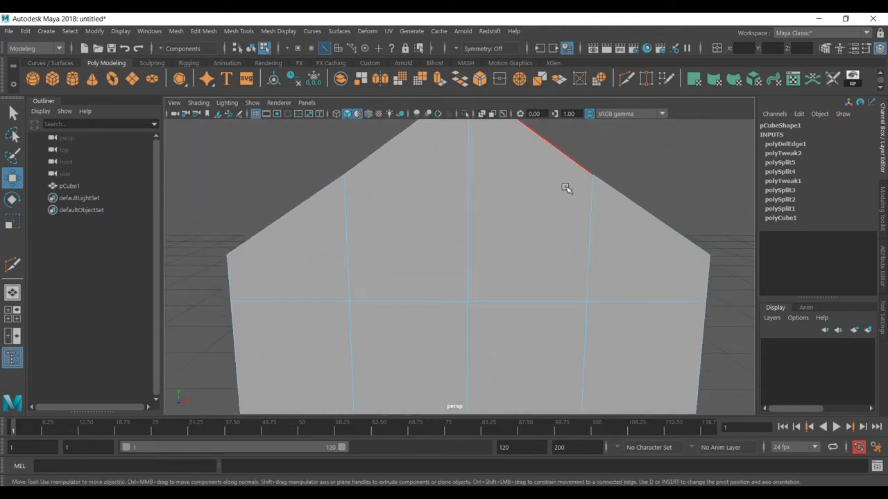
left_click(578, 80)
left_click(592, 175)
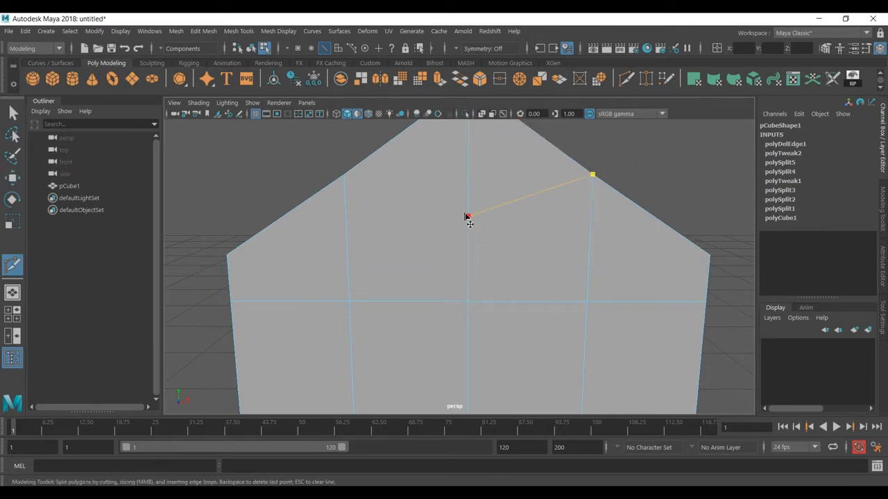
left_click(467, 217)
key("Return")
key("q")
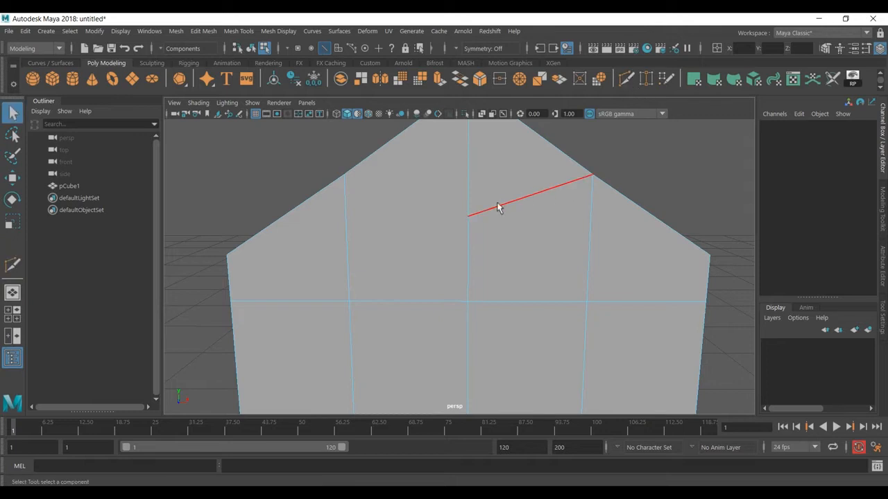
left_click(629, 81)
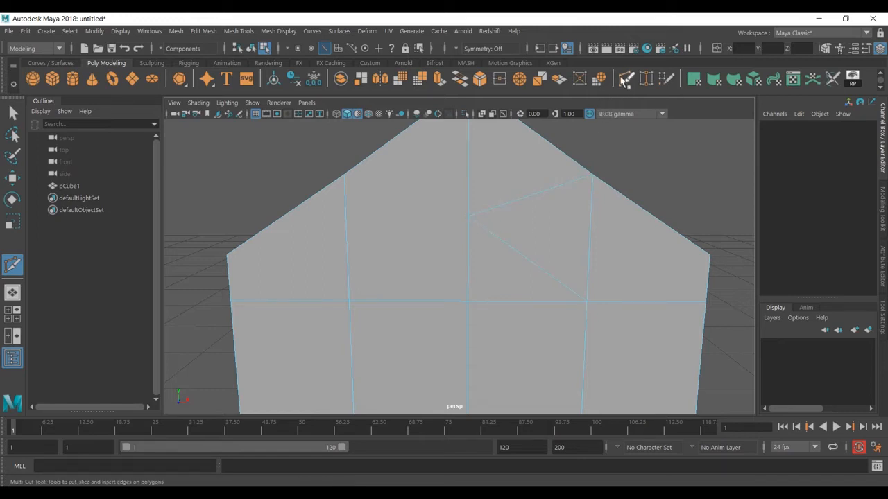
key("q")
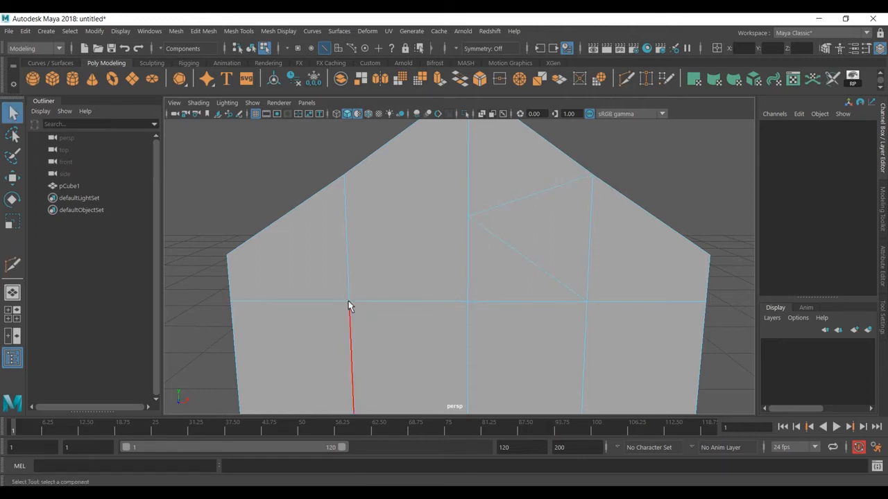
Cut edges from the gable's centre point to the left wall-loop vertex, the left vertical edge and the left roof slope.
left_click(629, 81)
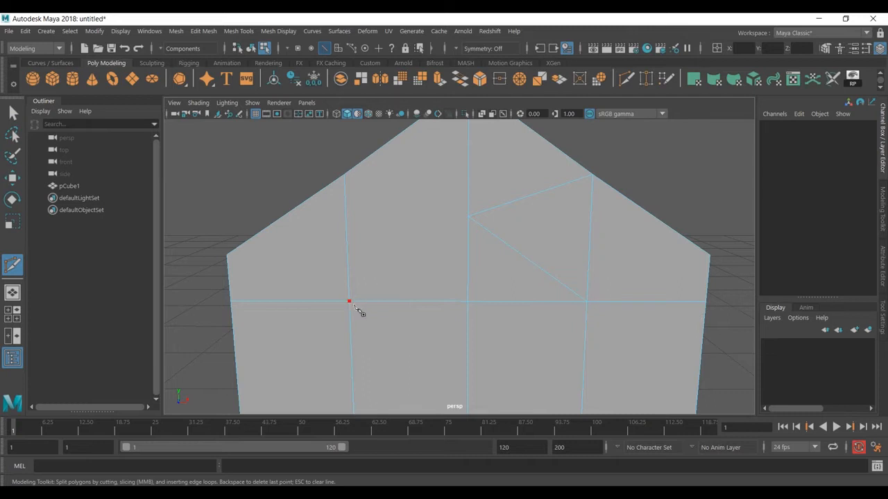
left_click(468, 217)
left_click(346, 228)
key("Return")
key("w")
Examine the gable cuts from several angles and preview the house mesh smoothed, returning it to the unsmoothed display.
scroll(407, 217, "down", 3)
left_click_drag(406, 214, 455, 272, "alt")
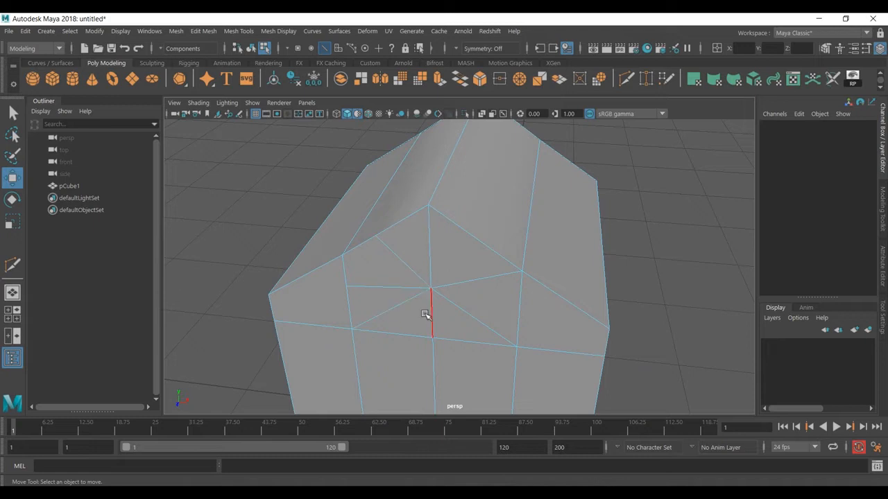
mouse_move(515, 278)
left_mouse_down("alt")
mouse_move(518, 263)
mouse_move(511, 291)
mouse_move(468, 313)
mouse_move(405, 307)
mouse_move(339, 285)
mouse_move(531, 273)
left_mouse_up("alt")
middle_click_drag(531, 273, 467, 291, "alt")
right_click_drag(513, 303, 469, 224, "alt")
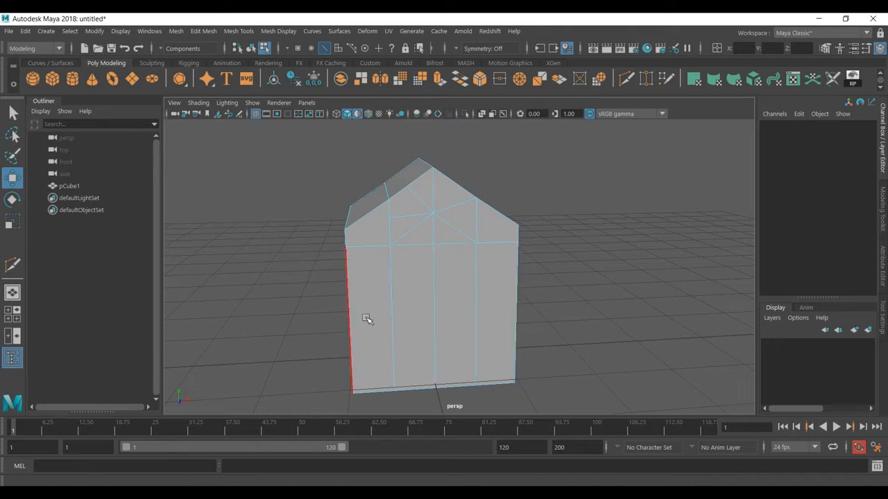
mouse_move(466, 265)
left_mouse_down("alt")
mouse_move(462, 275)
mouse_move(498, 307)
mouse_move(468, 285)
mouse_move(409, 289)
mouse_move(459, 272)
left_mouse_up("alt")
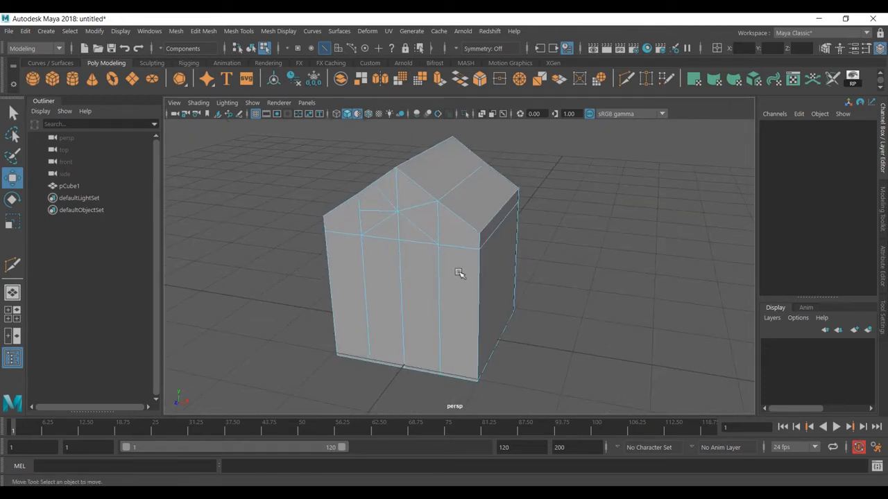
key("3")
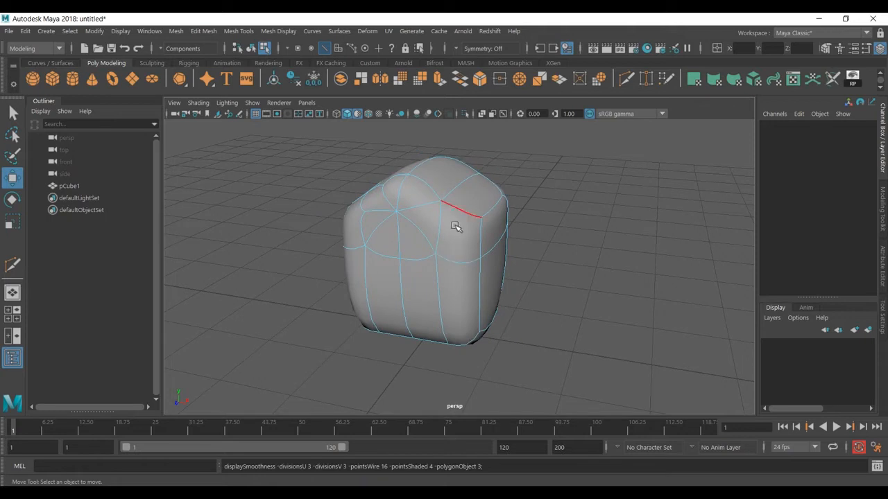
key("1")
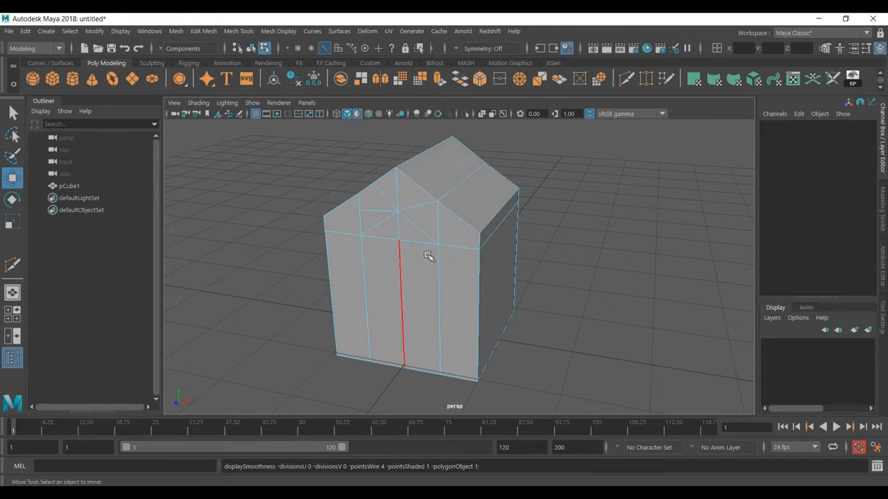
Create a second polygon cube and raise it above the roof ridge to about 3.041 in Y, using the front wireframe view.
left_click(52, 79)
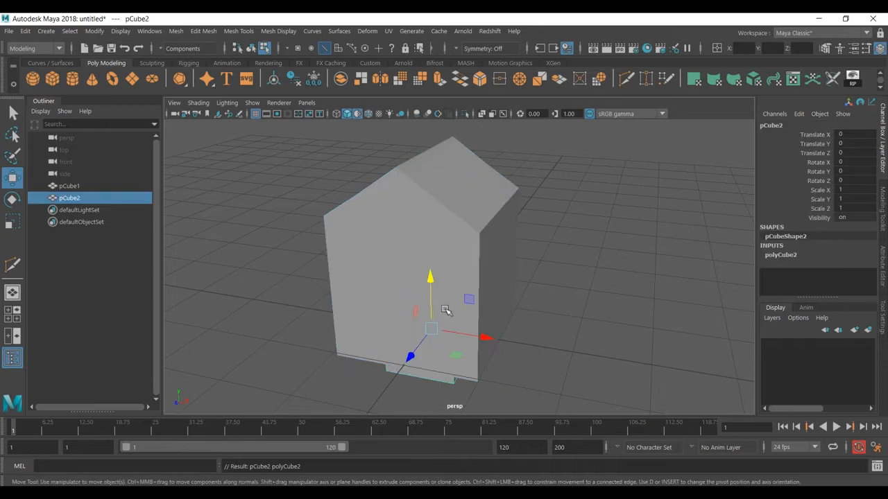
left_click_drag(436, 301, 434, 138)
key("space")
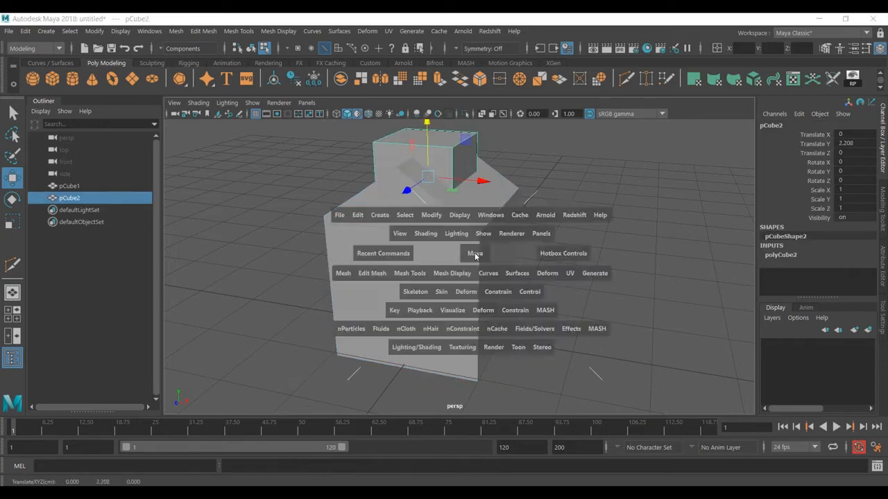
key("space")
scroll(392, 309, "up", 3)
key("4")
scroll(460, 337, "up", 2)
middle_click_drag(460, 337, 442, 447, "alt")
mouse_move(432, 235)
left_mouse_down()
mouse_move(431, 187)
mouse_move(418, 186)
mouse_move(424, 227)
left_mouse_up()
scroll(454, 290, "up", 2)
Shape the new cube into a flat slab just above the ridge, scaled to about 0.173 in Y and 2.769 in X.
key("r")
key("w")
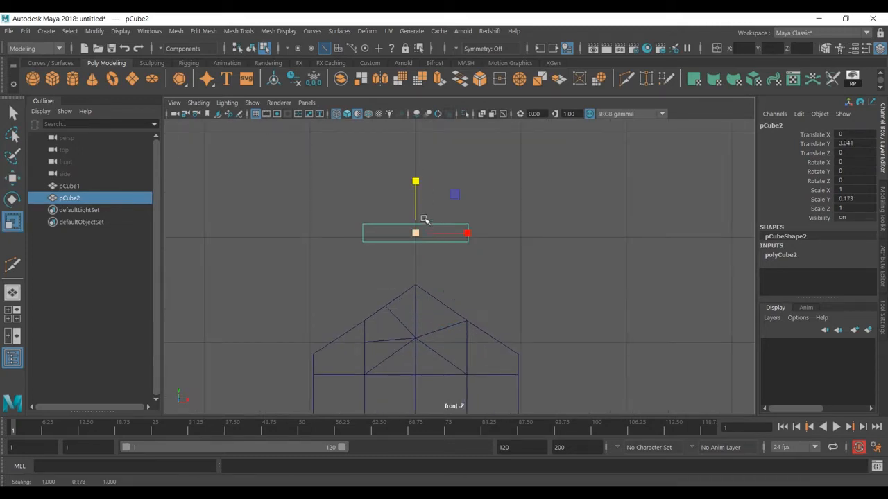
left_click_drag(414, 182, 416, 224)
key("r")
left_click_drag(469, 275, 557, 292)
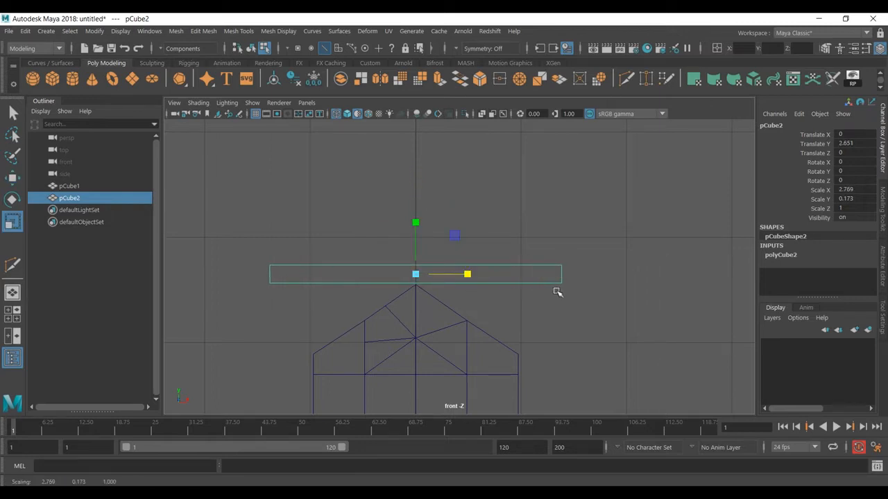
Insert three edge loops across the roof slab: one at its centre and one partway along each half.
left_click(626, 78)
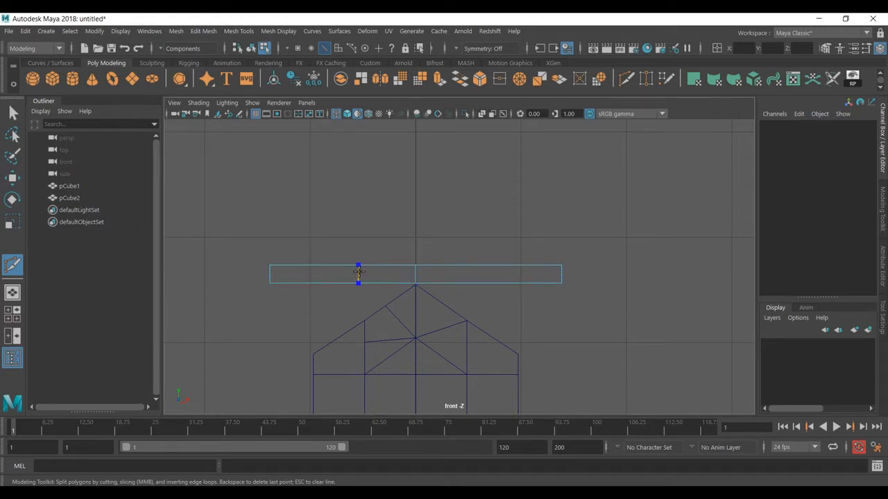
left_click(359, 273, "ctrl")
left_click(471, 277, "ctrl")
Bend the slab into a gable following both roof slopes by lowering its intermediate and end vertices.
key("w")
right_click_drag(463, 171, 406, 170)
left_click_drag(335, 229, 524, 326)
left_click_drag(434, 239, 412, 296, "ctrl")
left_click_drag(416, 236, 423, 268)
left_click_drag(240, 216, 279, 292)
left_click_drag(579, 223, 518, 359, "shift")
left_click_drag(416, 218, 415, 319)
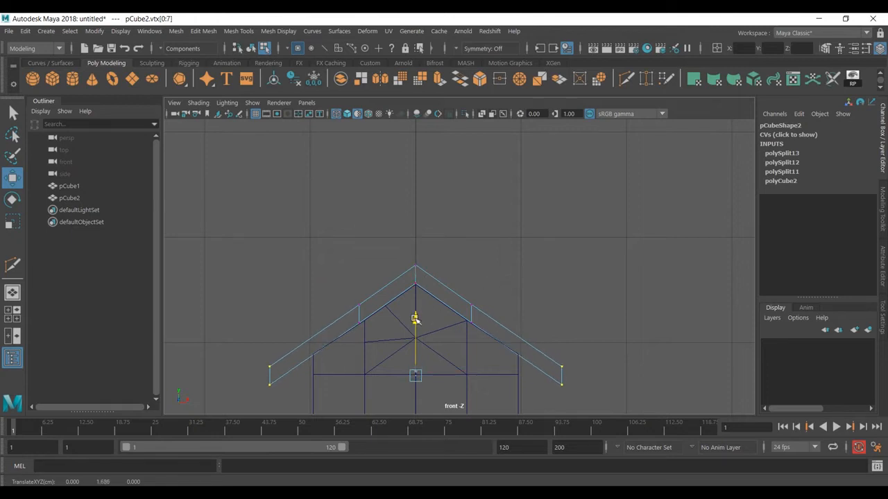
Stretch the whole roof slab along the house's depth to a Z scale of about 2.156.
key("space")
key("space")
left_click_drag(591, 200, 532, 238, "alt")
key("F8")
middle_click_drag(502, 228, 502, 243, "alt")
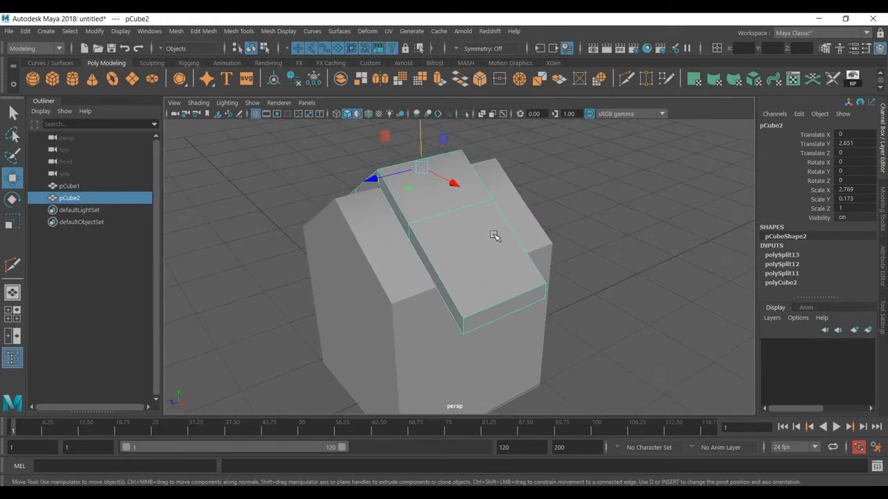
key("r")
left_click_drag(375, 177, 547, 263)
left_click(620, 275)
Check the roof's fit on the house body and display the roof slab with smoothed preview.
left_click(501, 286)
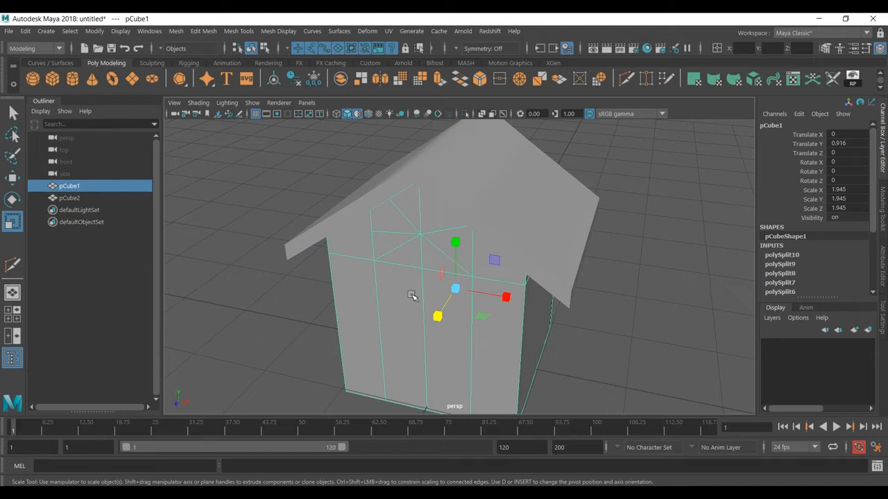
left_click_drag(511, 213, 553, 237, "alt")
left_click(556, 203)
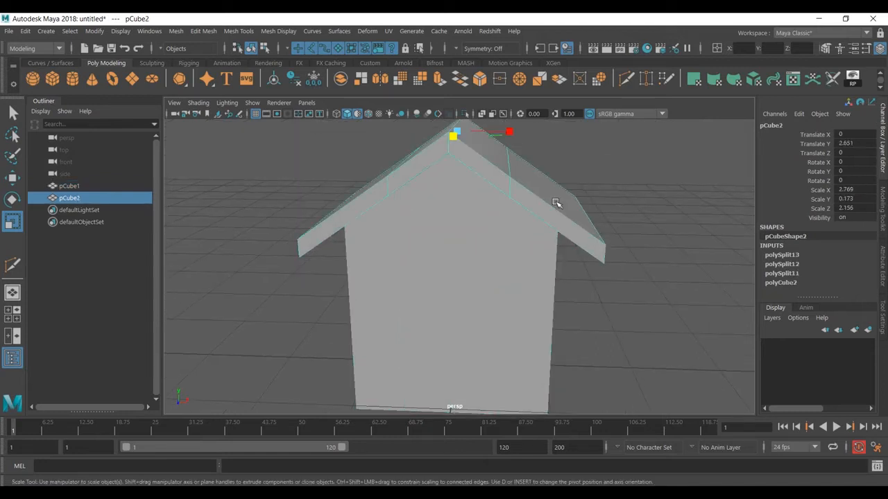
key("3")
left_click_drag(561, 204, 531, 271, "alt")
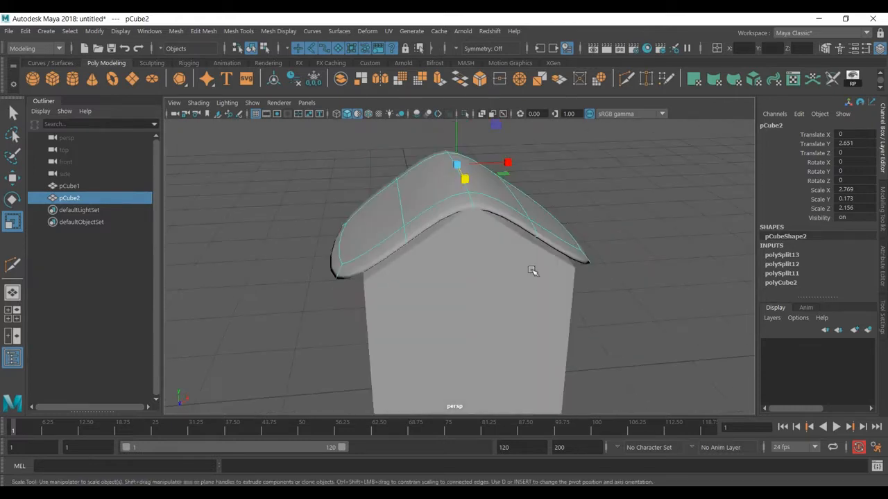
Bevel the roof slab's edges with a fraction of 0.1.
left_click(481, 81)
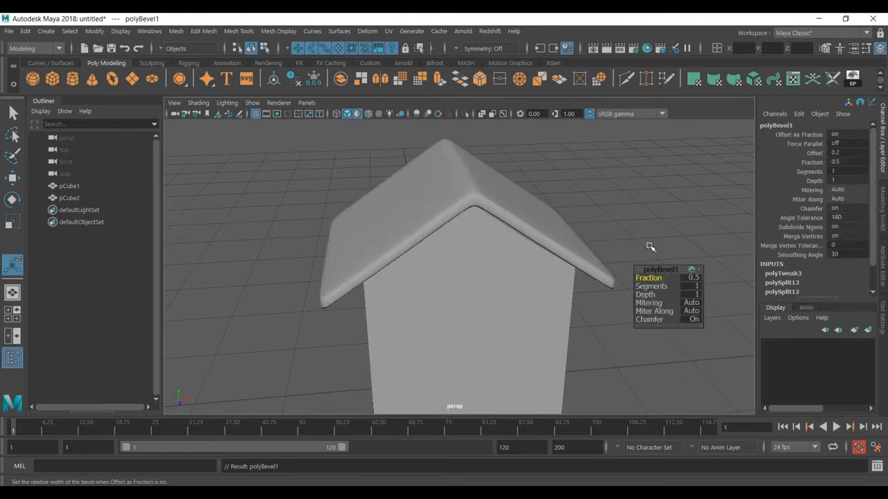
scroll(488, 220, "up", 3)
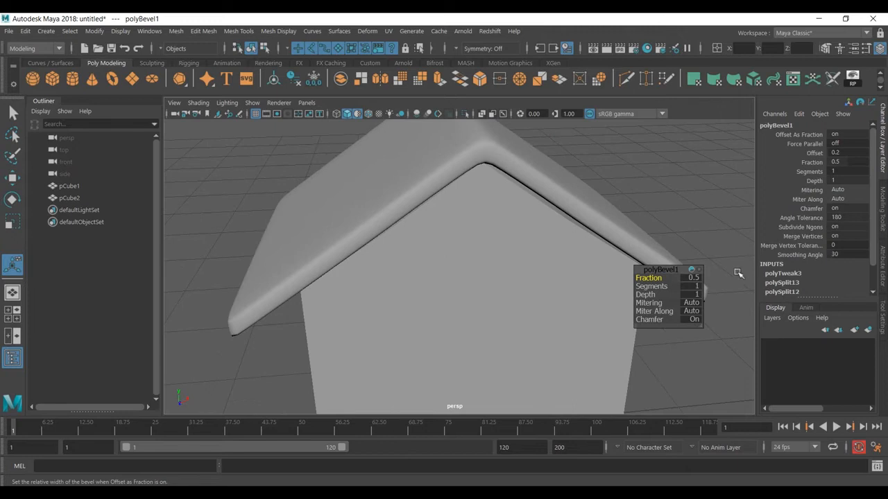
left_click(693, 278)
type("0.1")
key("Return")
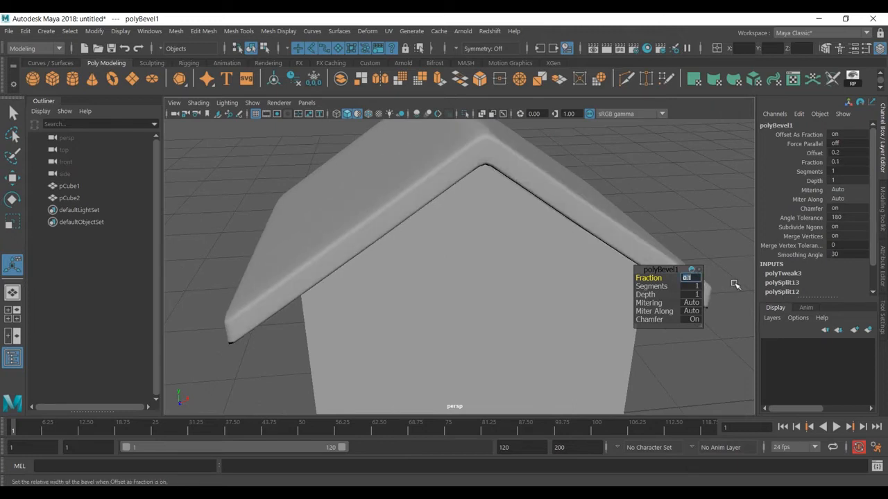
Try 2 segments on the roof bevel and restore the segment count to 1.
key("Tab")
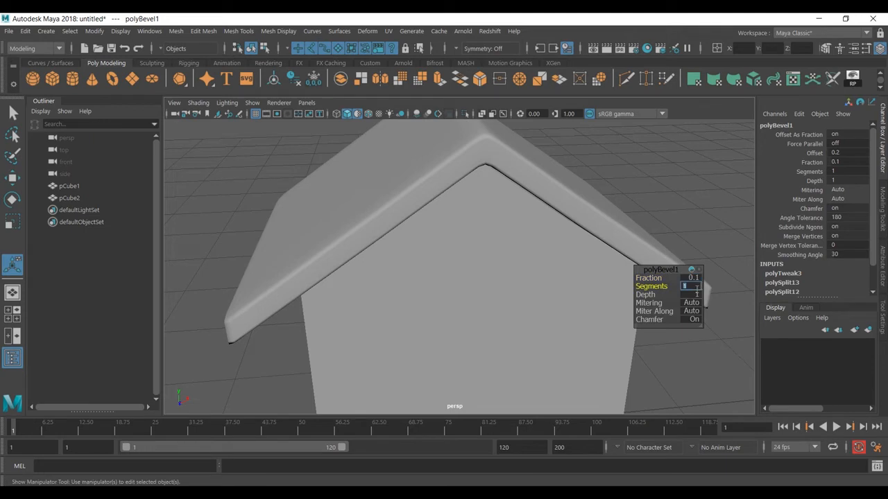
key("Tab")
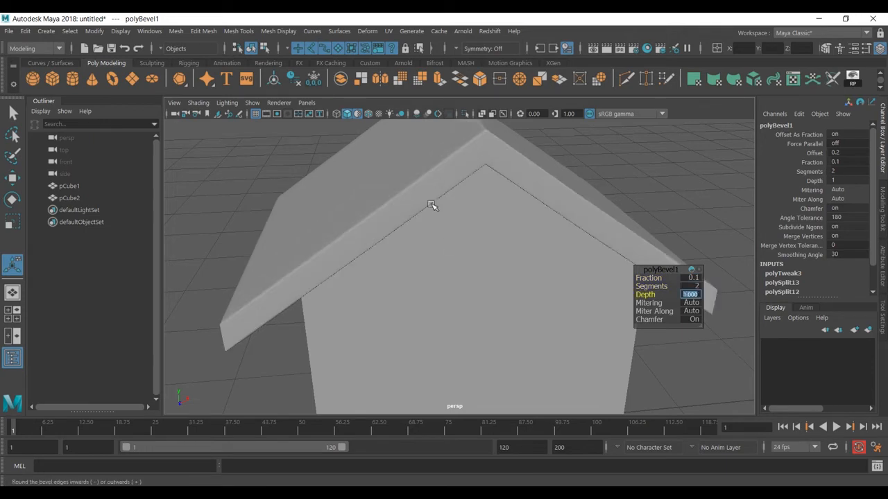
key("shift+Tab")
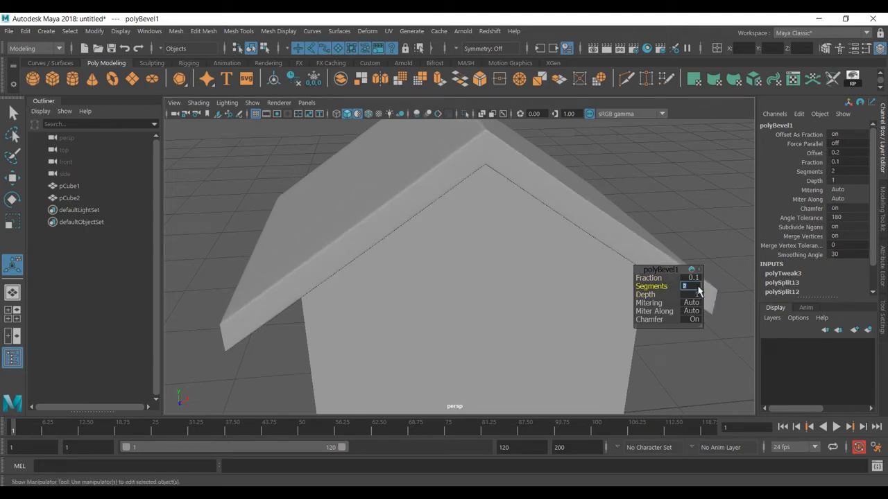
type("1")
key("Tab")
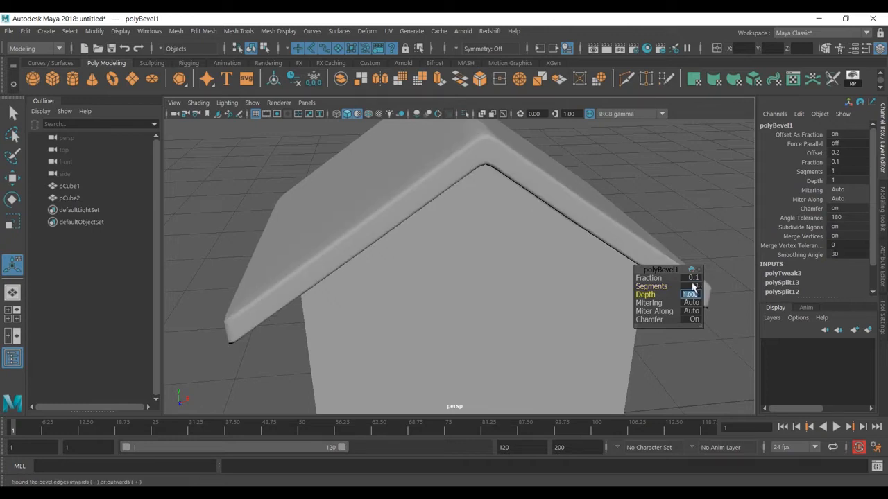
Try a roof bevel fraction of 0.6, settle on 0.4 and leave the bevel settings.
left_click(693, 278)
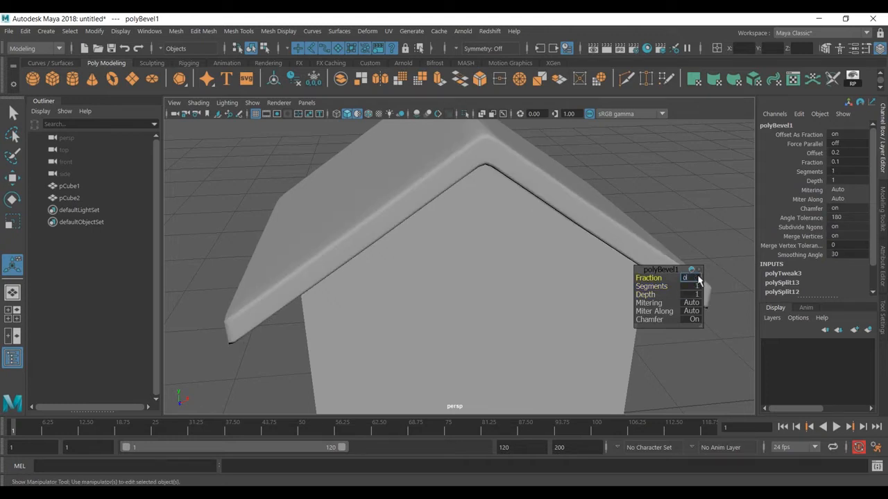
type("0.6")
key("Return")
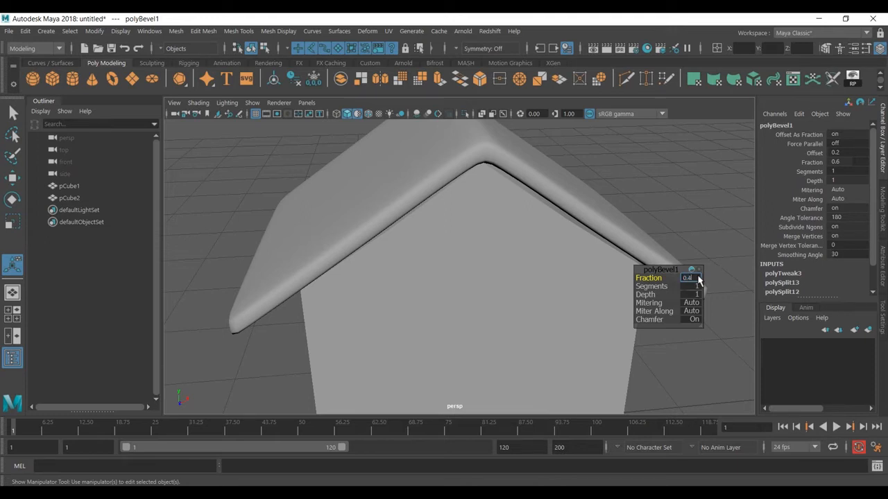
key("Return")
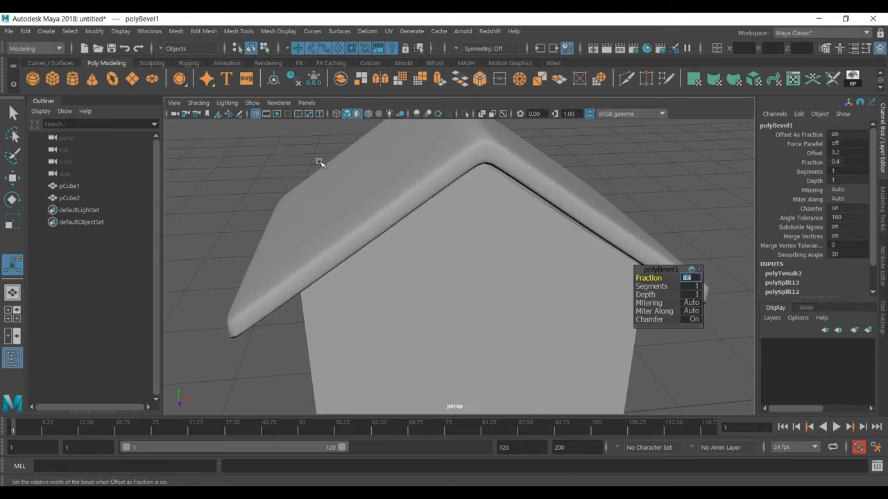
left_click(12, 113)
left_click(645, 159)
Examine the bevelled roof and the house body's walls from several angles.
scroll(664, 187, "down", 3)
left_click_drag(663, 187, 530, 221, "alt")
left_click(504, 229)
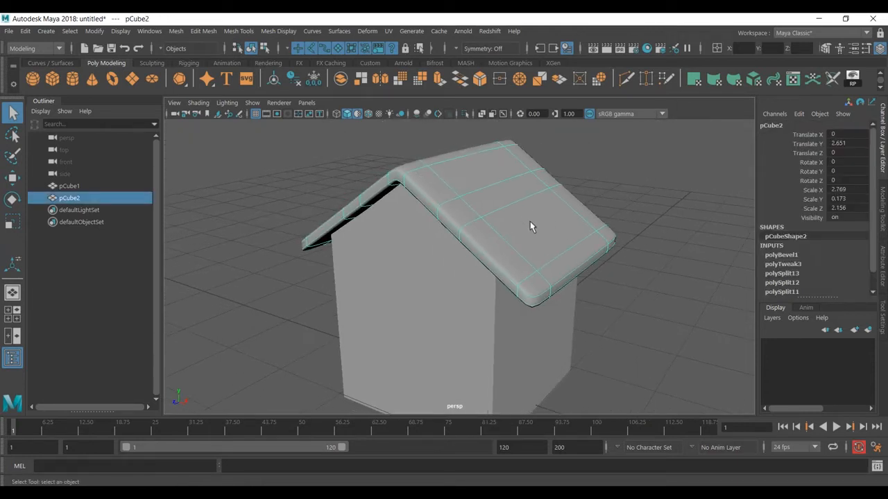
left_click(622, 224)
scroll(417, 194, "up", 2)
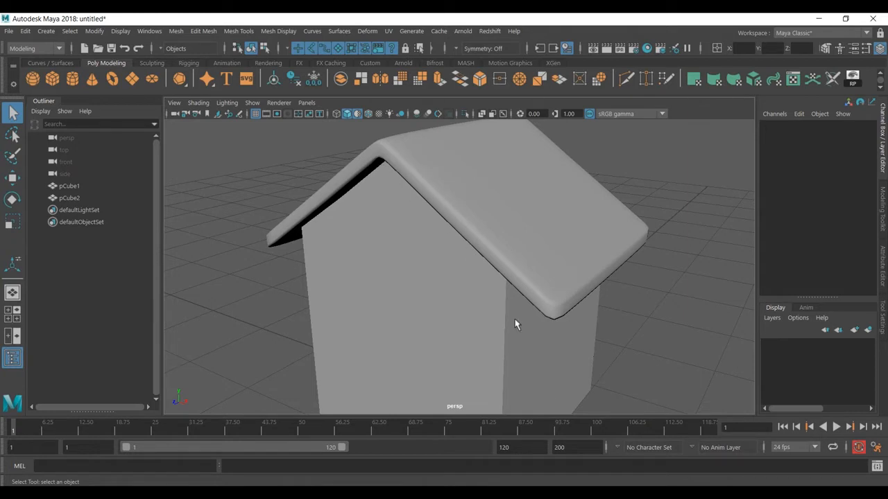
left_click_drag(507, 367, 499, 336)
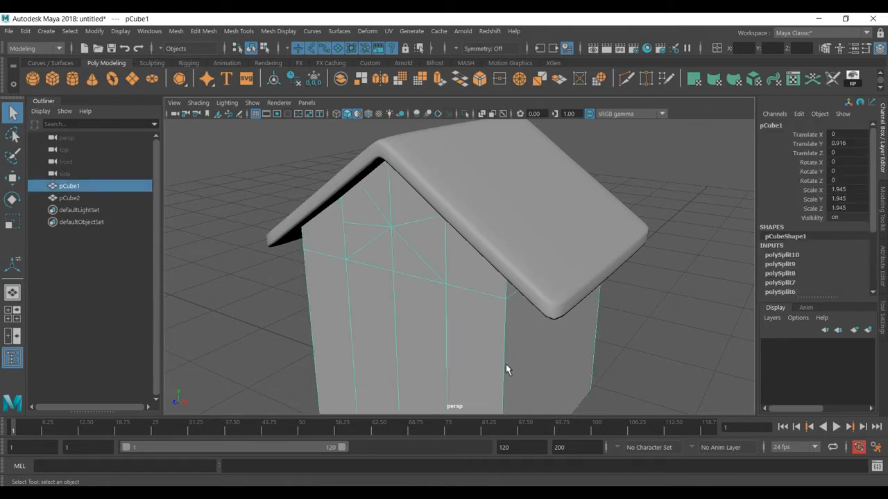
left_click(301, 282)
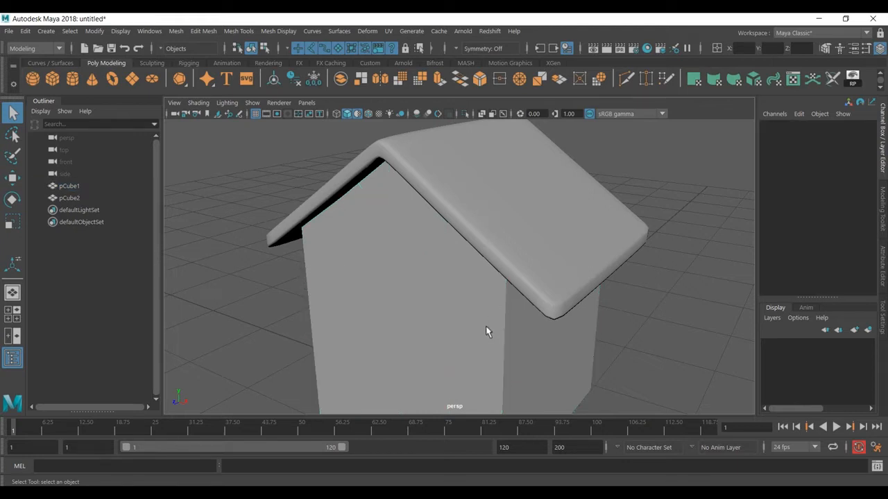
left_click_drag(489, 336, 509, 269, "alt")
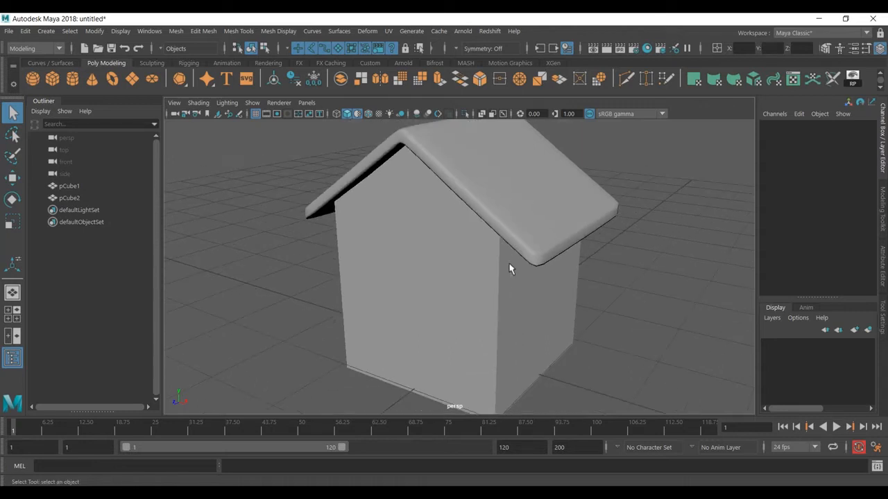
left_click_drag(549, 239, 367, 199, "alt")
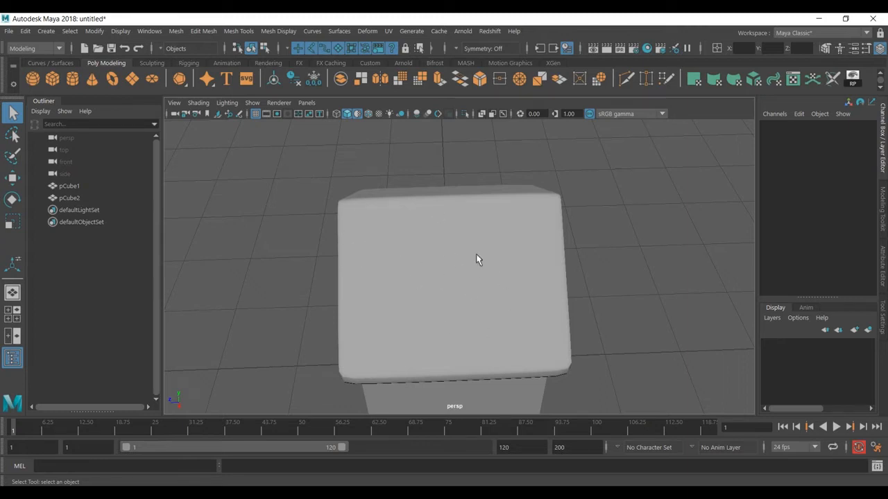
Create a third polygon cube, scale it to about 0.594 and move it above the right roof slope at about X 0.445, Y 2.817.
left_click(52, 78)
key("space")
key("space")
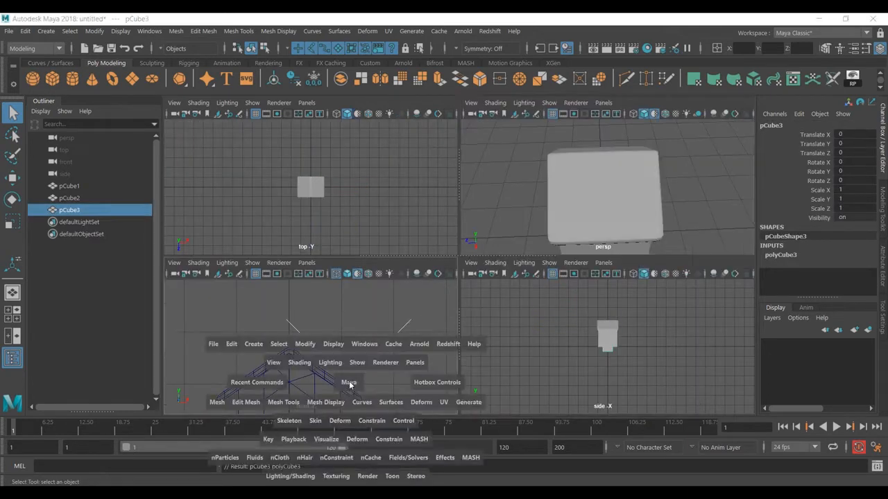
key("w")
left_click_drag(439, 401, 437, 252)
scroll(462, 257, "up", 4)
key("r")
scroll(444, 255, "up", 4)
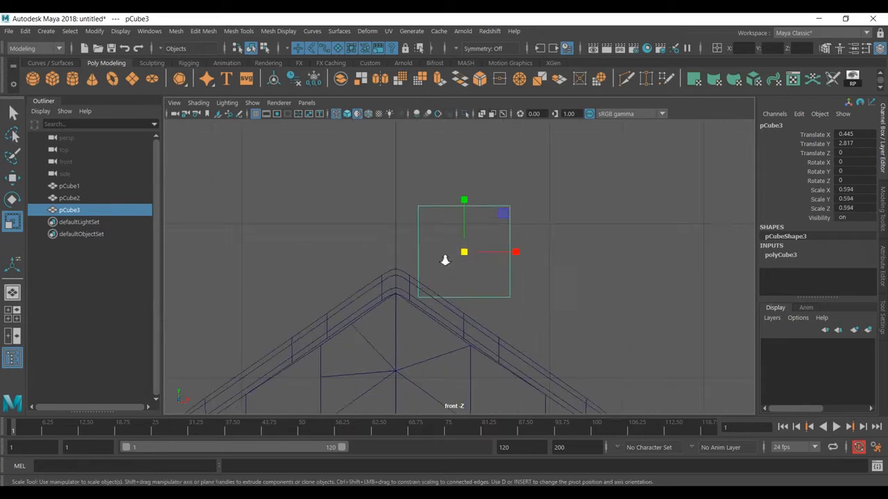
Flatten the cube into a thin tile scaled about 0.407, 0.03 and 0.326, placed near the ridge at about X 0.198, Y 2.703.
left_click_drag(463, 199, 412, 229)
scroll(495, 222, "up", 3)
key("w")
key("r")
key("w")
left_click_drag(468, 239, 462, 274)
key("r")
Tilt the tile about -32.7° in Z along the right roof slope and move its pivot to its upper end.
key("e")
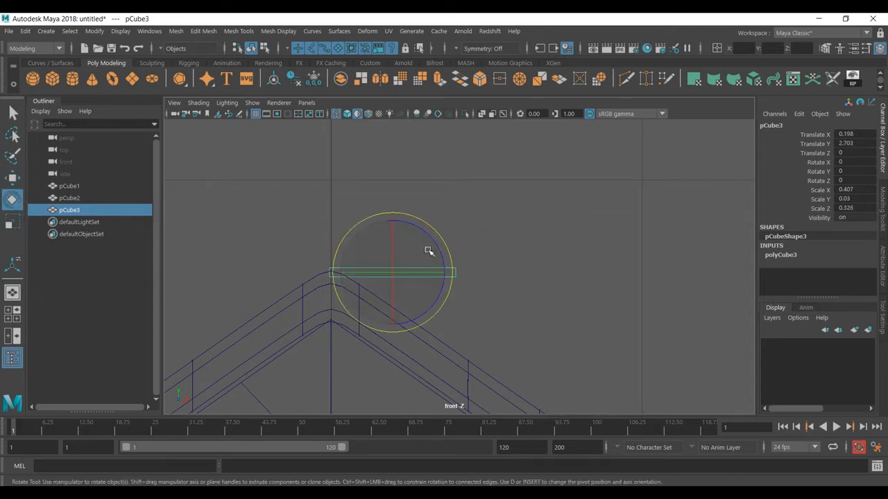
left_click_drag(424, 235, 410, 298)
key("w")
key("r")
key("d")
left_click_drag(438, 323, 400, 299)
key("d")
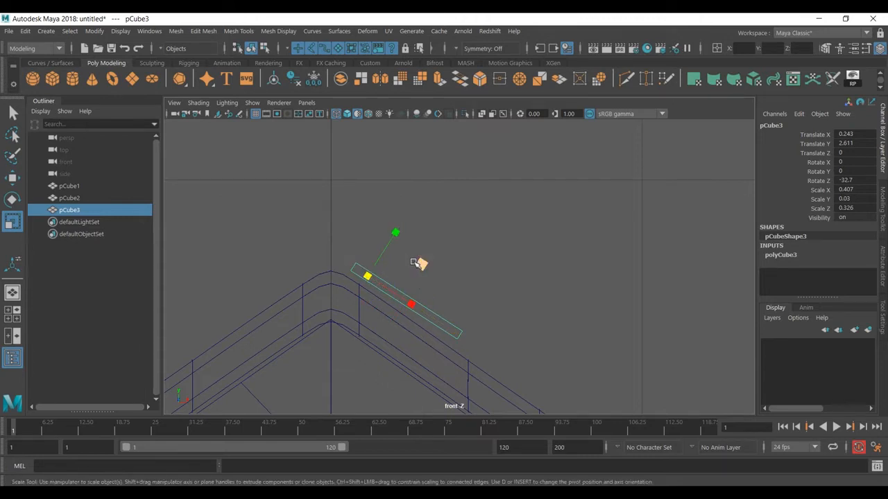
Adjust the tile's Z rotation to about -28.245° and lower it to about 2.596 in Y.
key("e")
left_click_drag(414, 263, 416, 257)
key("w")
left_click_drag(369, 221, 368, 225)
Move the tile along the ridge to the roof's front edge, at about 0.878 in Z.
key("space")
key("space")
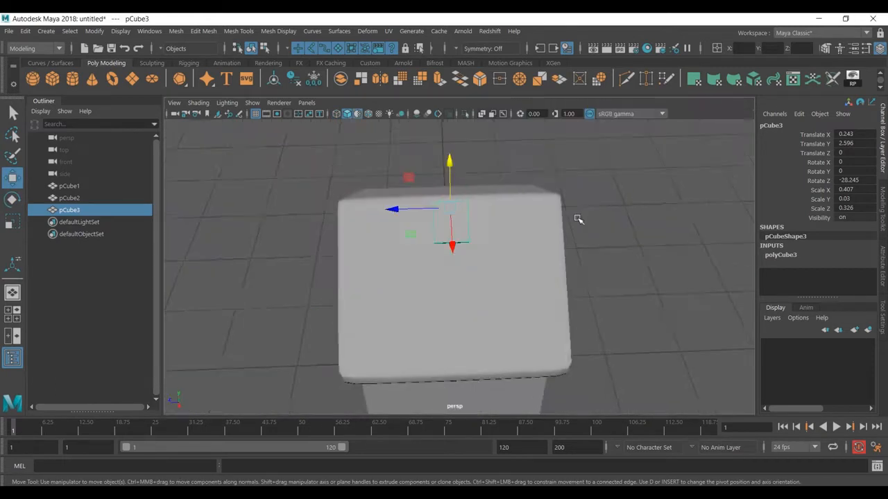
key("f")
left_click_drag(488, 230, 450, 254, "alt")
left_click_drag(416, 215, 170, 154)
middle_click_drag(325, 229, 495, 242, "alt")
left_click_drag(355, 188, 350, 181)
left_click_drag(377, 250, 468, 234, "alt")
Insert a lengthwise edge loop down the middle of the tile, previewing the tile smoothed before and after.
key("3")
key("1")
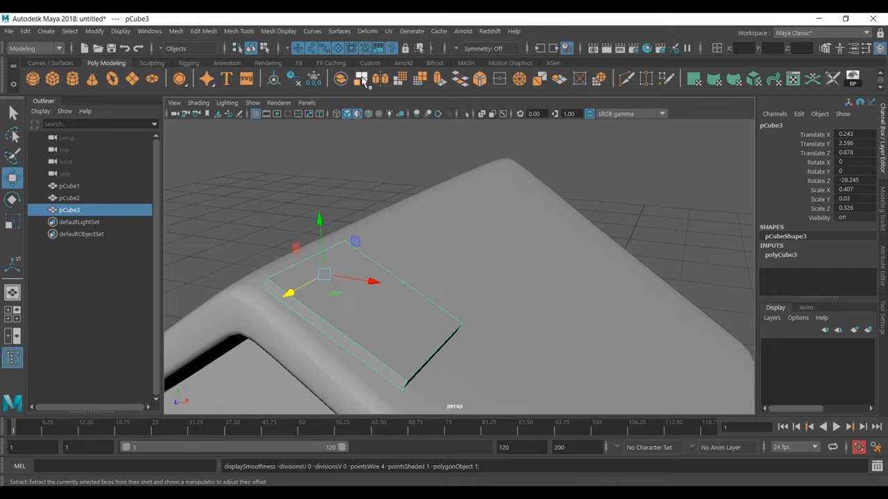
left_click(626, 80)
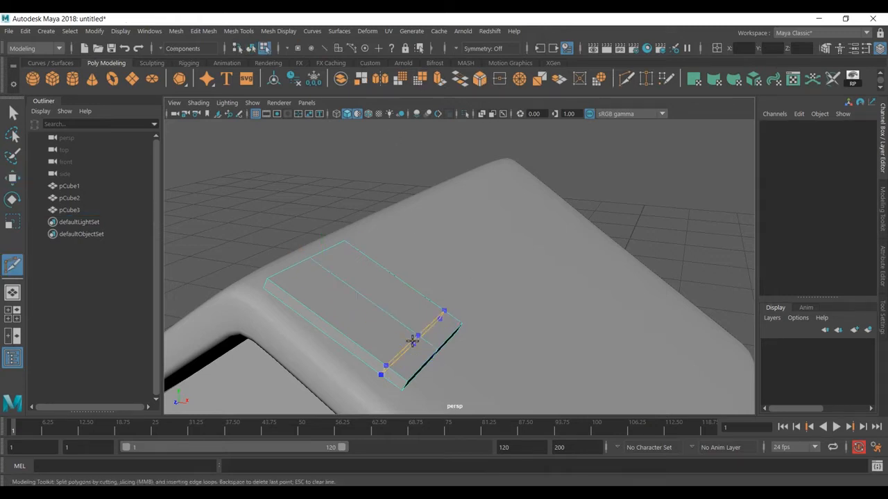
key("3")
key("1")
left_click(376, 303)
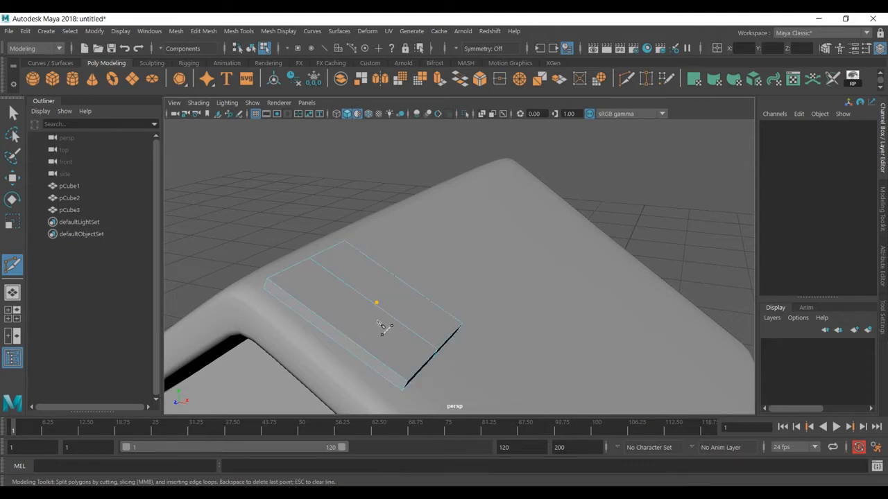
scroll(418, 328, "down", 1)
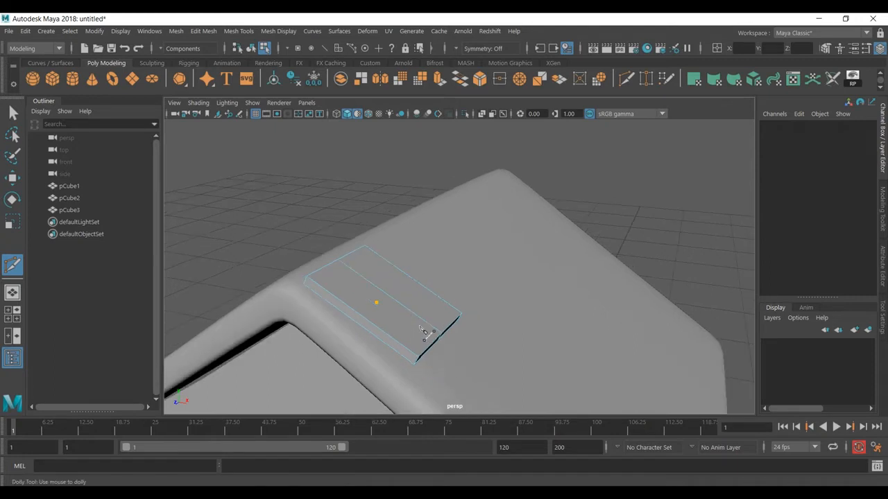
scroll(418, 328, "up", 1)
left_click(384, 318)
key("Escape")
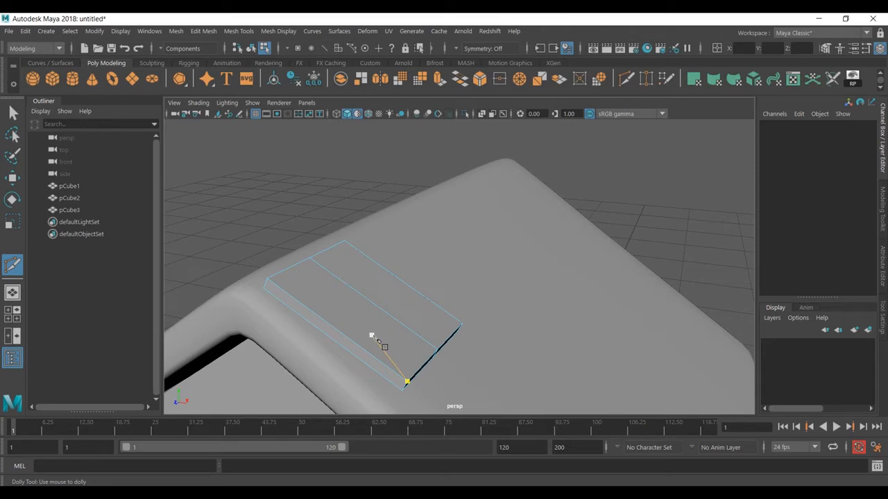
Insert a crosswise edge loop through the middle of the tile and preview it smoothed, returning to the unsmoothed display.
left_click(368, 302, "ctrl")
left_click(369, 303, "ctrl")
key("3")
key("1")
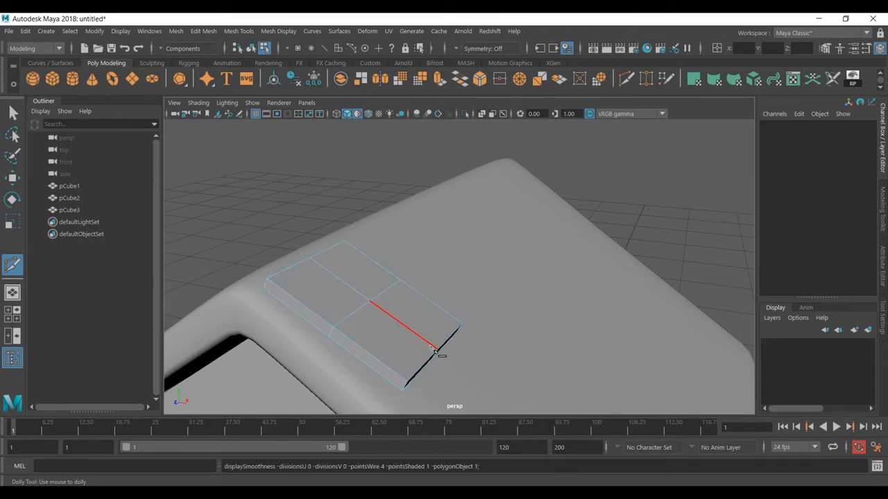
Reshape the tile into an irregular outline by moving vertices at its lower end and in the middle of its side edges.
key("w")
left_click_drag(432, 348, 369, 301, "alt")
right_click(362, 296)
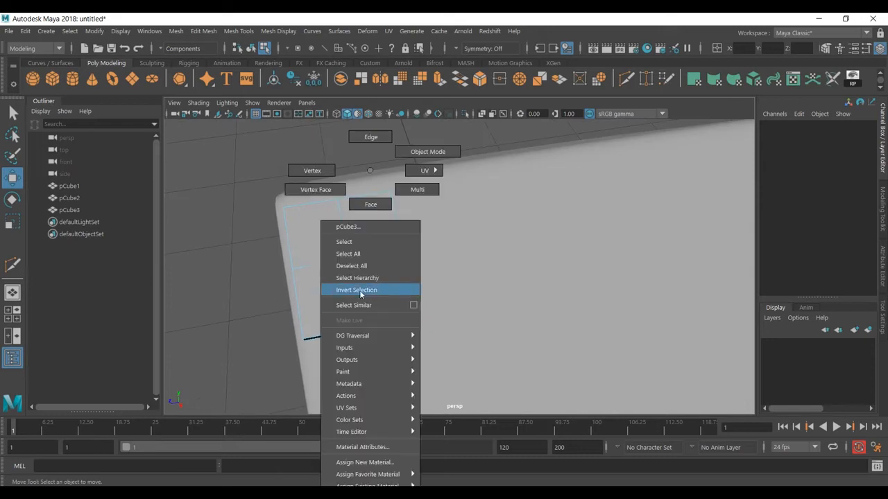
left_click(313, 171)
left_click_drag(349, 316, 440, 349)
left_click_drag(327, 338, 370, 362)
left_click_drag(472, 291, 469, 328)
left_click_drag(421, 252, 357, 279)
left_click_drag(276, 275, 281, 295)
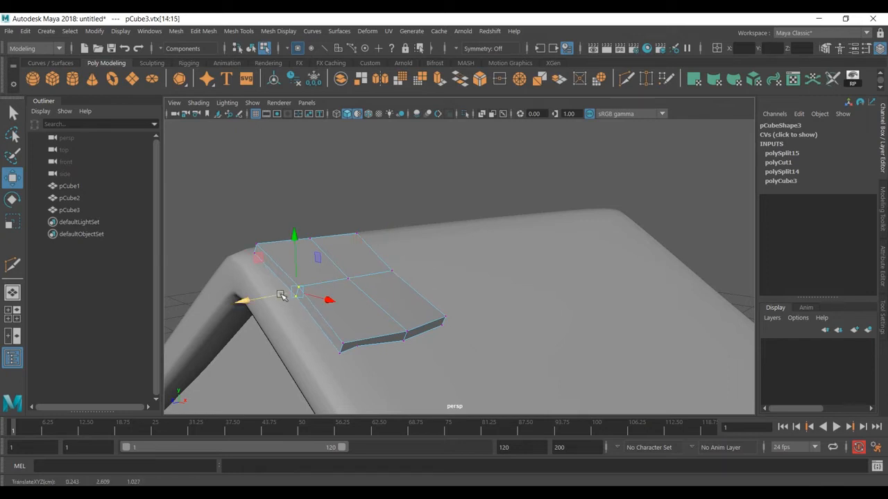
Return the tile to object selection and preview it smoothed on the roof.
key("F8")
key("F8")
key("F8")
scroll(371, 293, "down", 4)
key("3")
left_click_drag(371, 294, 421, 324, "alt")
Show the tile unsmoothed in the front view and move it to about 0.232 in X and 2.609 in Y.
key("space")
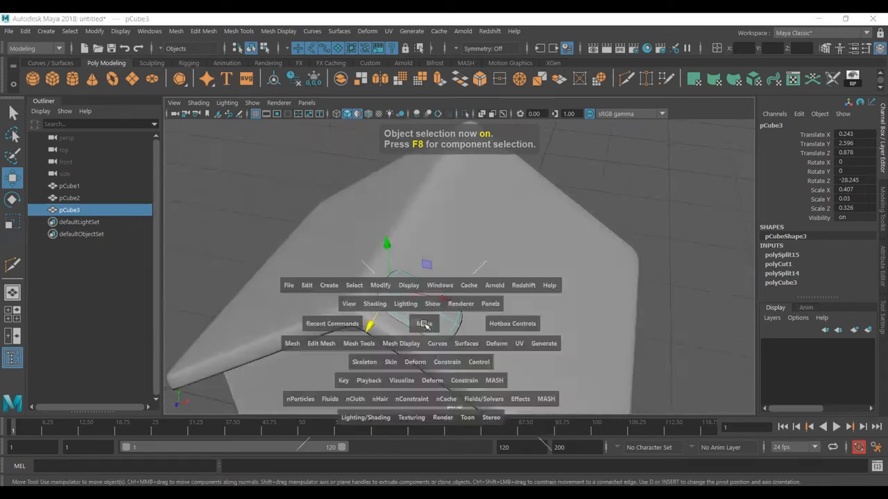
key("space")
scroll(359, 364, "up", 2)
key("1")
middle_click_drag(340, 259, 331, 251, "alt")
left_click_drag(338, 271, 333, 270)
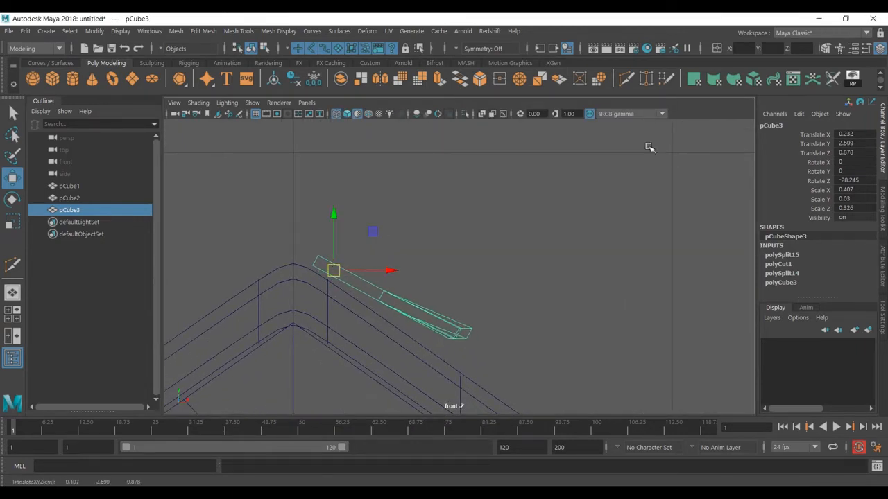
Insert an edge loop around the tile through the middle of its thickness with the Multi-Cut tool.
left_click(626, 79)
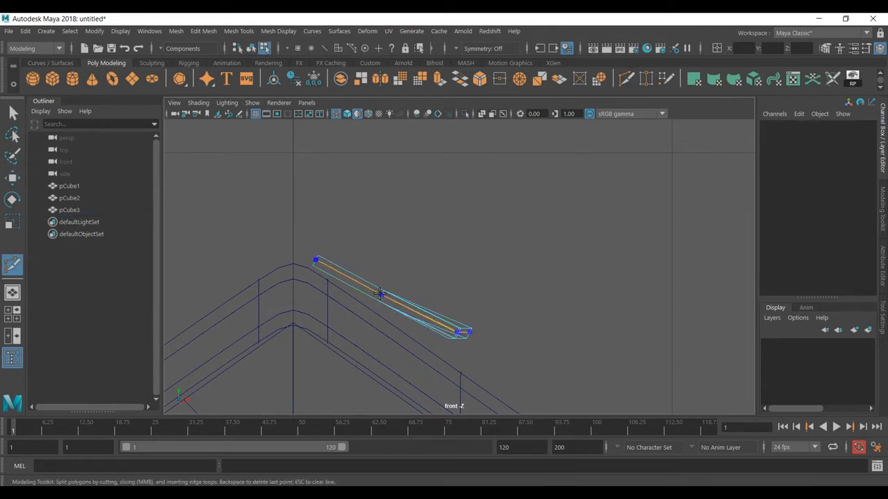
key("1")
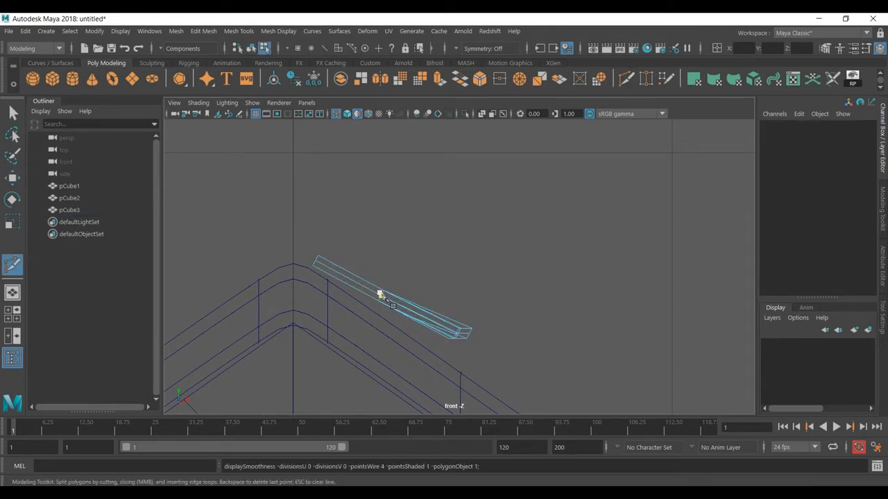
key("w")
middle_click_drag(412, 302, 409, 303, "alt")
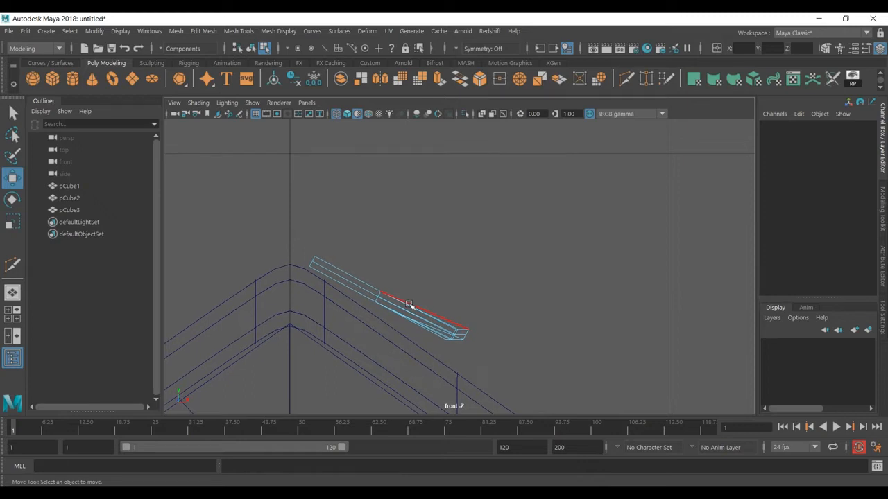
Rotate the tile to about -31.201° in Z so it follows the roof slope more closely.
key("F8")
key("e")
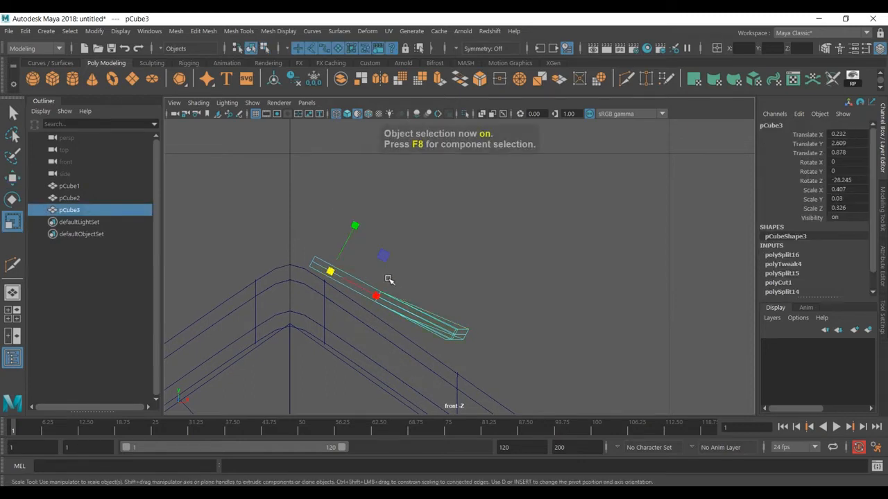
left_click_drag(377, 245, 376, 252)
Duplicate the tile and place the copy just below it down the slope, at about 0.564 in X and 2.37 in Y.
key("w")
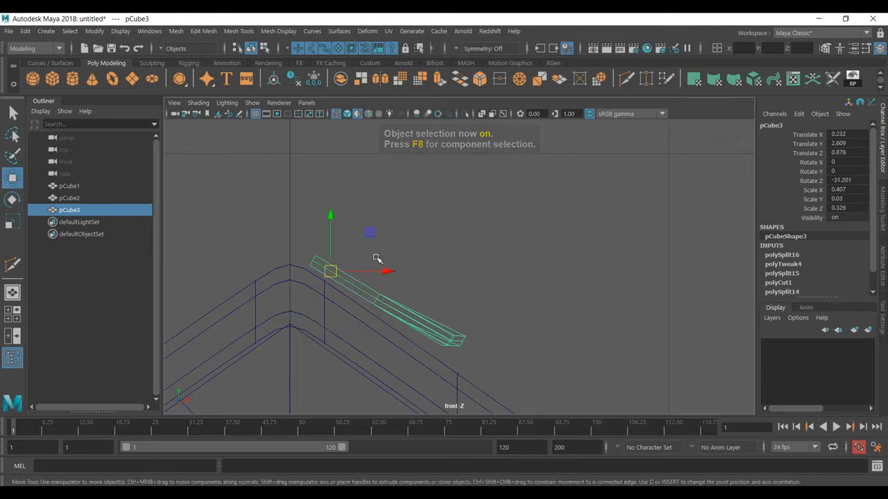
left_click_drag(331, 271, 456, 363)
key("ctrl+d")
middle_click_drag(458, 365, 355, 275, "alt")
Duplicate the second tile and place the copy further down the slope, at about 0.918 in X and 2.128 in Y.
key("ctrl+d")
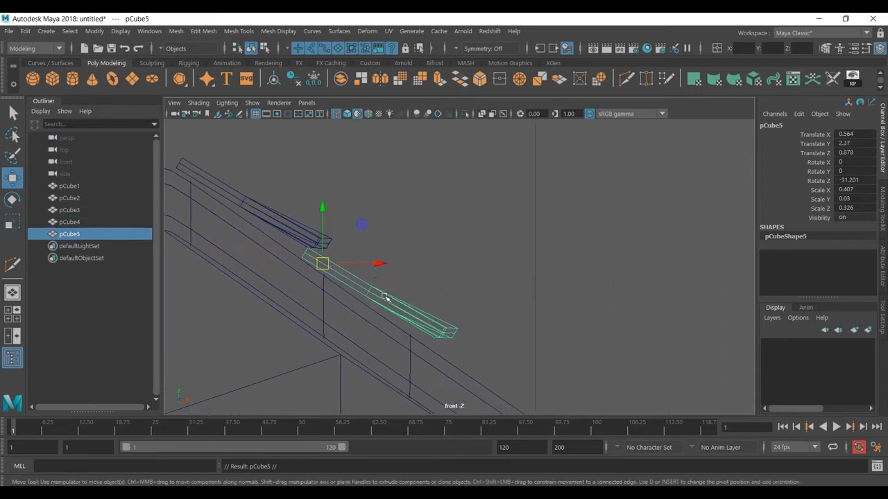
left_click_drag(324, 264, 460, 355)
scroll(479, 358, "down", 10)
middle_click_drag(490, 361, 471, 349, "alt")
scroll(478, 322, "up", 3)
scroll(484, 297, "up", 5)
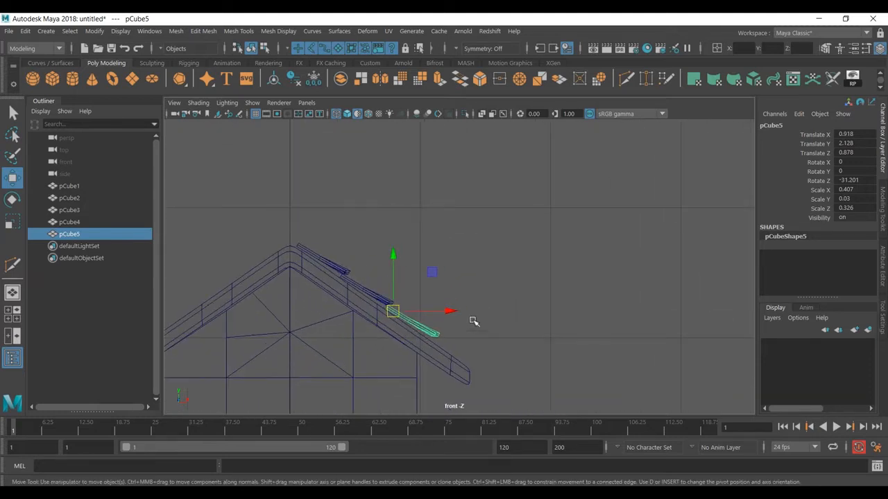
Duplicate the third tile and place the copy at the eave, at about 1.268 in X and 1.881 in Y.
key("ctrl+d")
scroll(451, 323, "up", 1)
left_click_drag(385, 315, 436, 350)
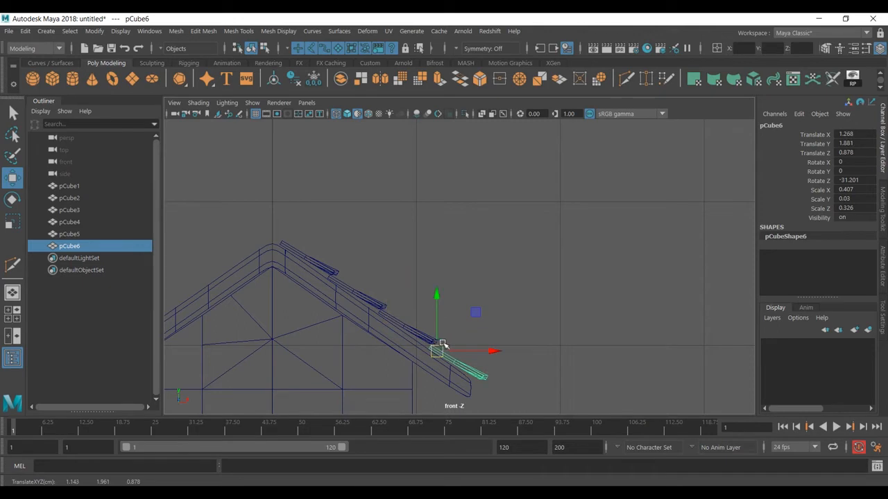
Turn on ambient occlusion in the perspective view and inspect the column of four tiles.
key("space")
key("space")
key("f")
left_click_drag(540, 218, 468, 203, "alt")
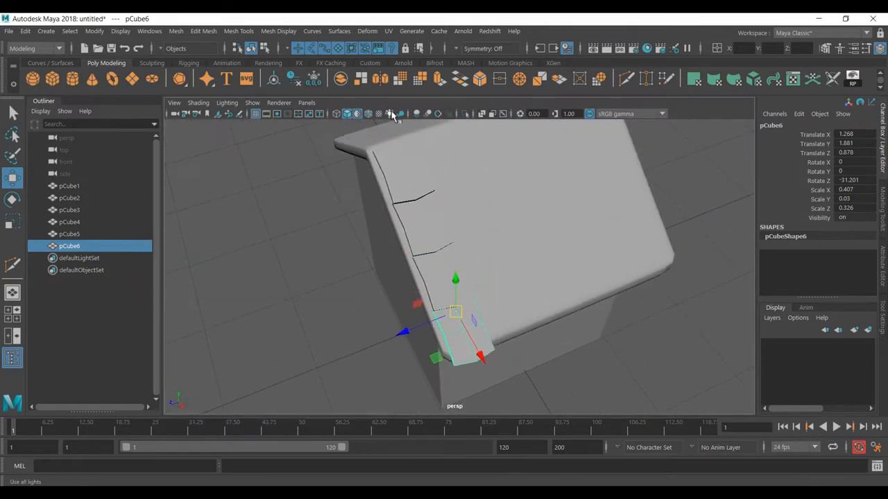
left_click(417, 113)
left_click_drag(422, 128, 449, 244, "alt")
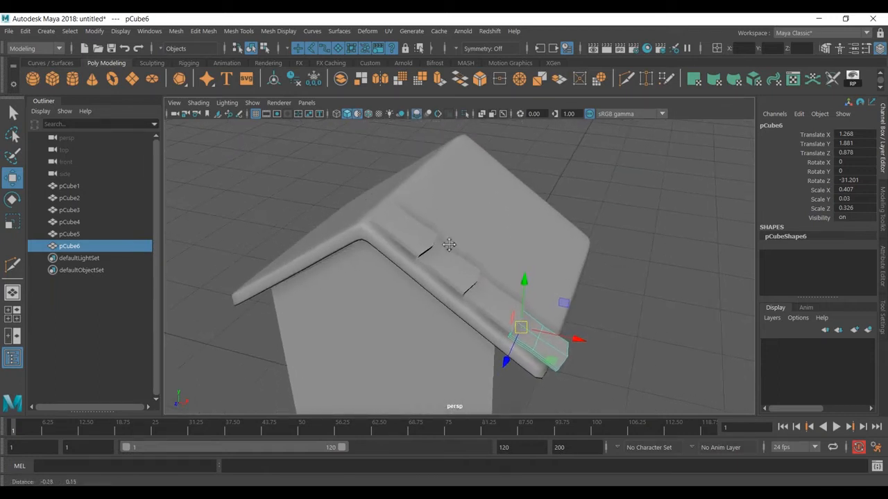
Group the four roof tiles, pCube3 through pCube6.
scroll(444, 241, "up", 2)
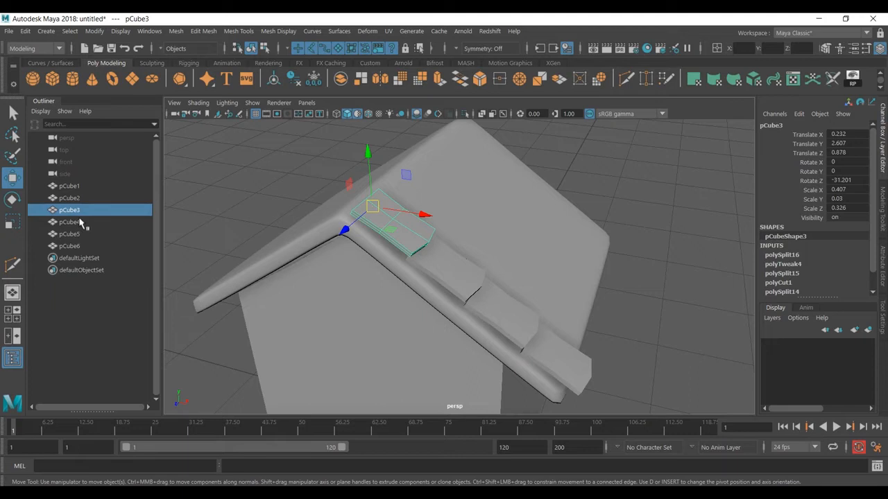
left_click(70, 246, "shift")
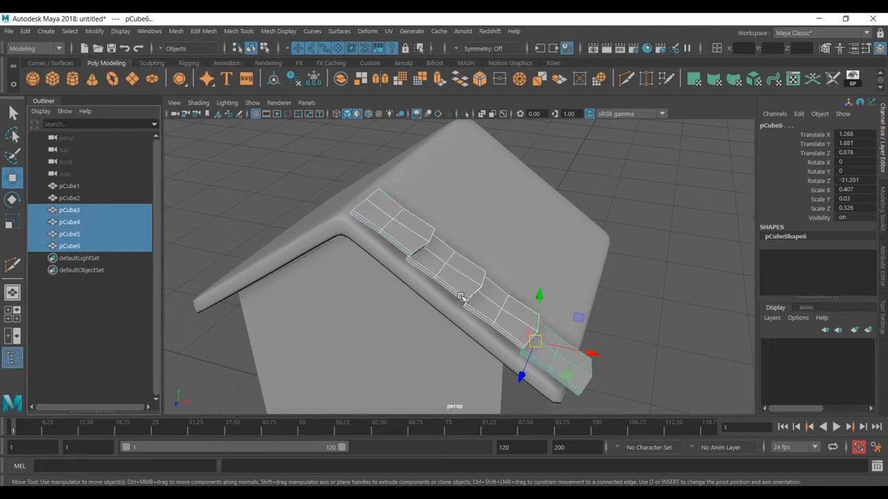
key("ctrl+g")
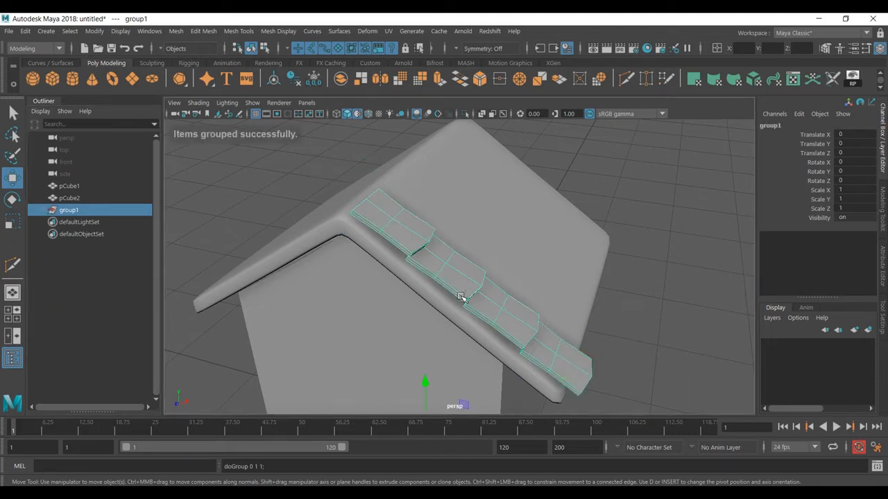
double_click(71, 210)
type("re")
key("Return")
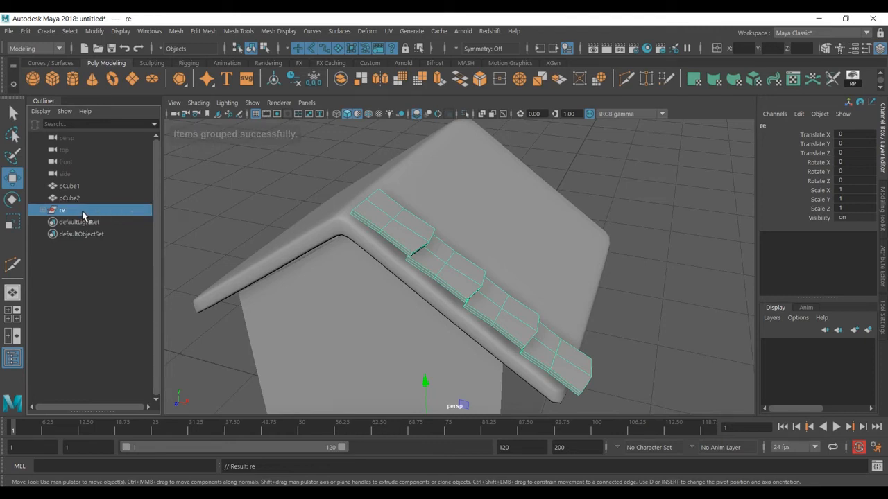
Rename the tile group as top1.
double_click(82, 213)
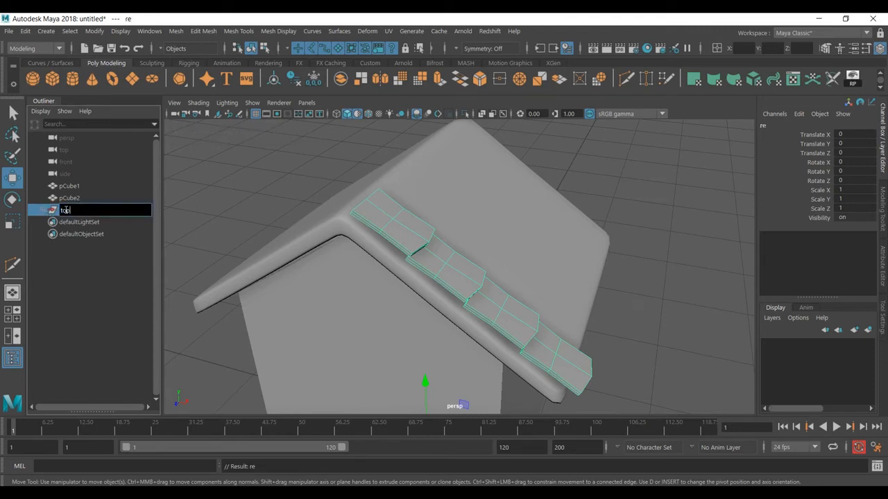
type("top")
key("Return")
Rename the four tiles inside the top1 group together as part1 to part4.
left_click(44, 210)
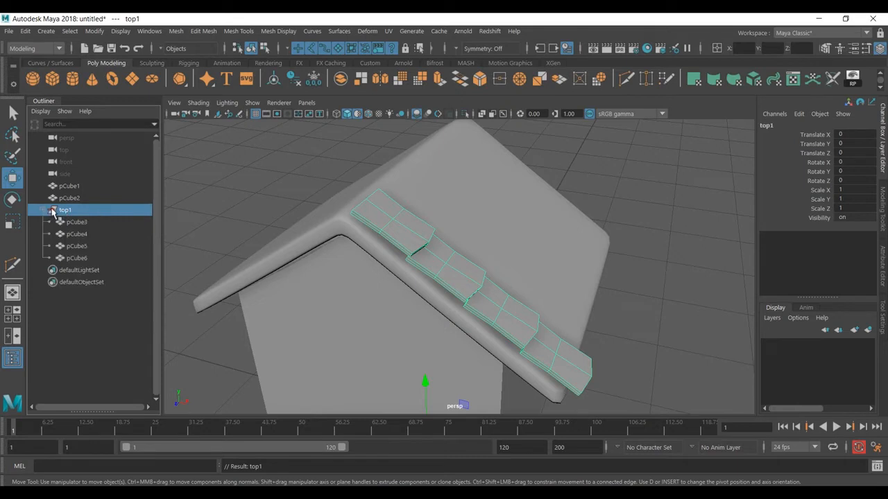
left_click(78, 222)
left_click(78, 258, "shift")
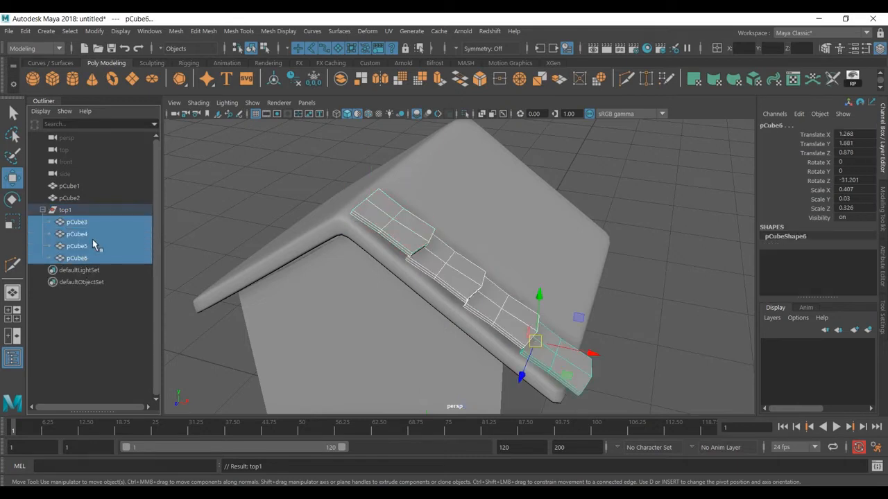
left_click(717, 47)
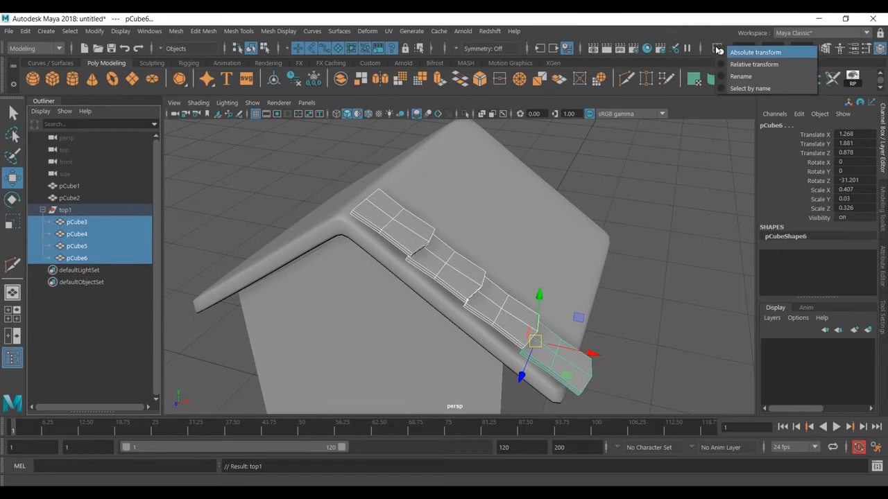
left_click(741, 76)
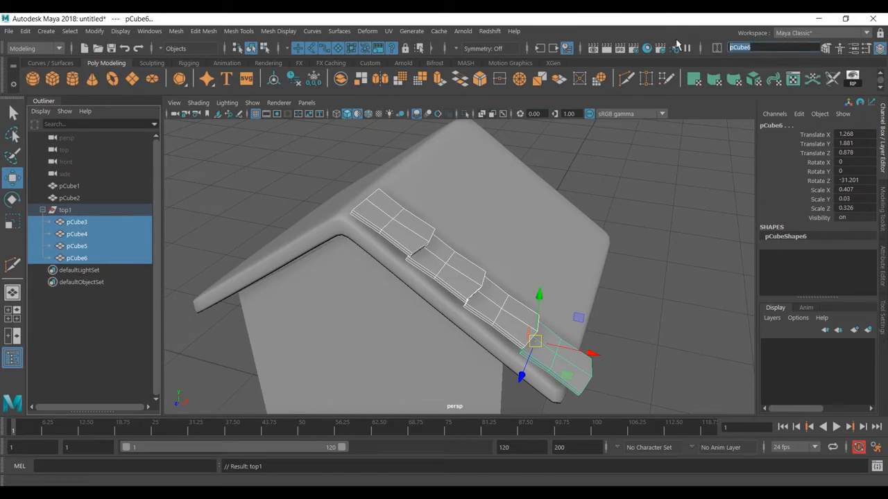
type("p1")
type("rt")
key("Return")
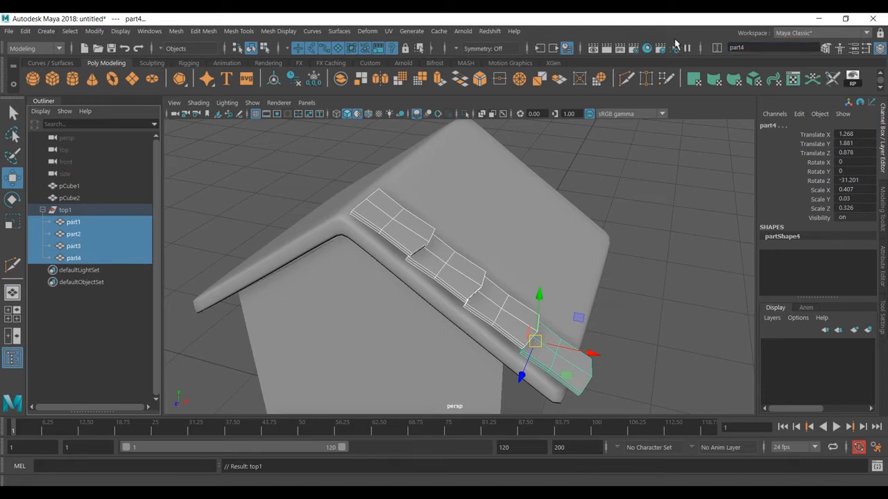
left_click(43, 210)
left_click(43, 210)
left_click(75, 222)
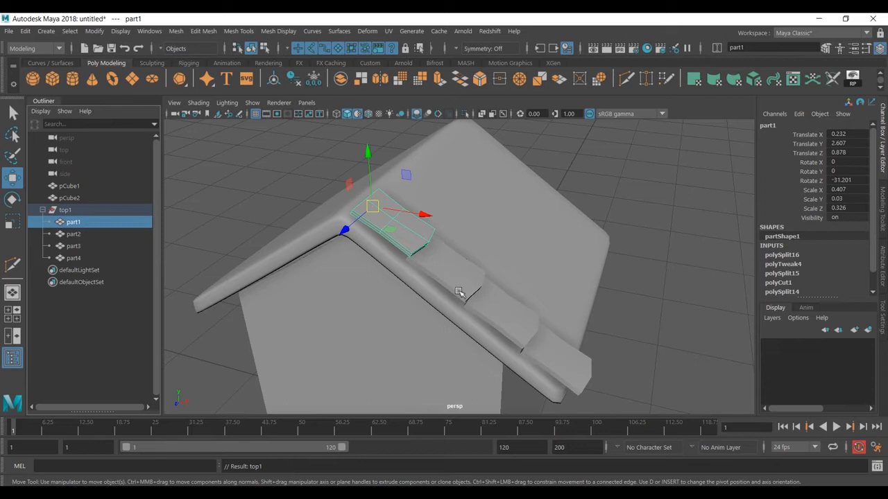
left_click(810, 35)
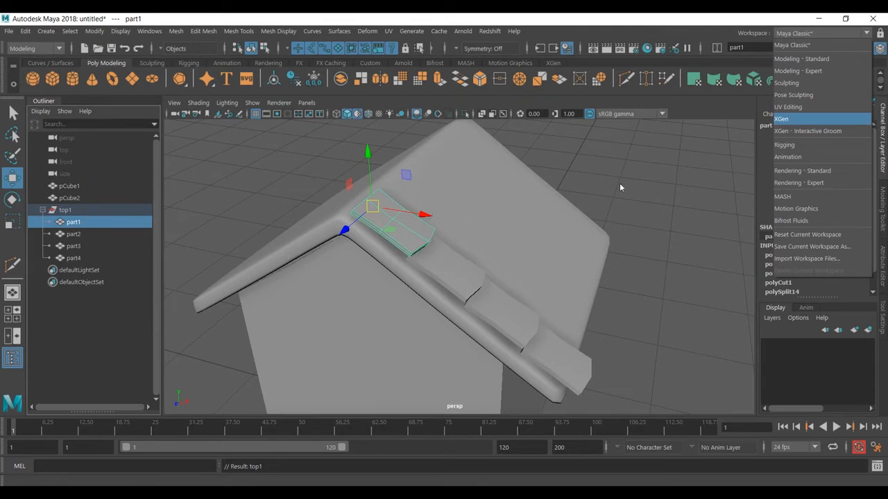
left_click(645, 168)
Duplicate the top1 group and move the copy along the ridge to sit beside the first tile column.
left_click(104, 211)
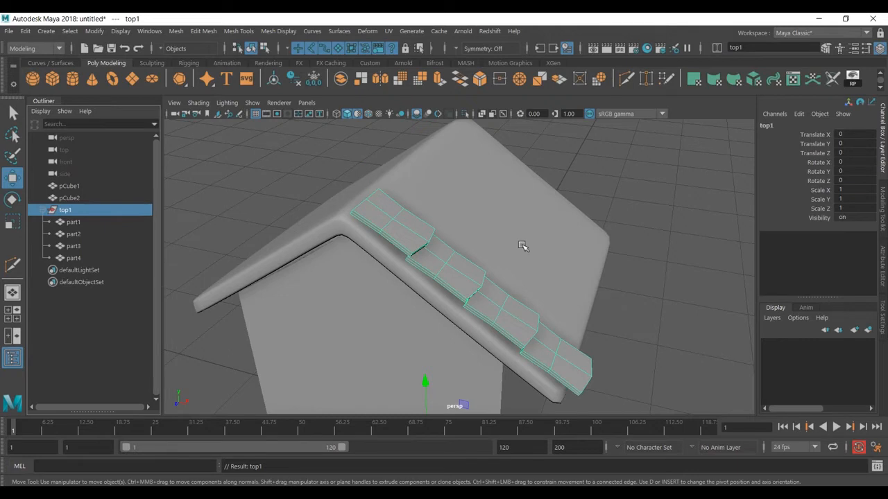
left_click_drag(522, 245, 418, 254, "alt")
key("ctrl+d")
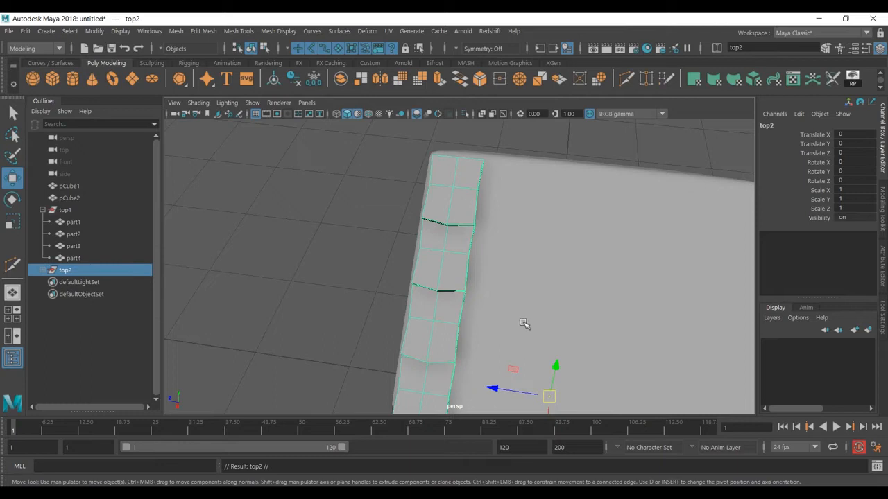
left_click_drag(494, 389, 569, 399)
Duplicate the tile column four more times at even spacing along the roof, with the last column at about -1.79 in Z.
key("ctrl+d")
scroll(568, 399, "down", 3)
key("ctrl+d")
left_click_drag(535, 357, 609, 368)
key("ctrl+d")
key("ctrl+d")
left_click_drag(609, 400, 527, 255, "alt")
left_click(619, 307)
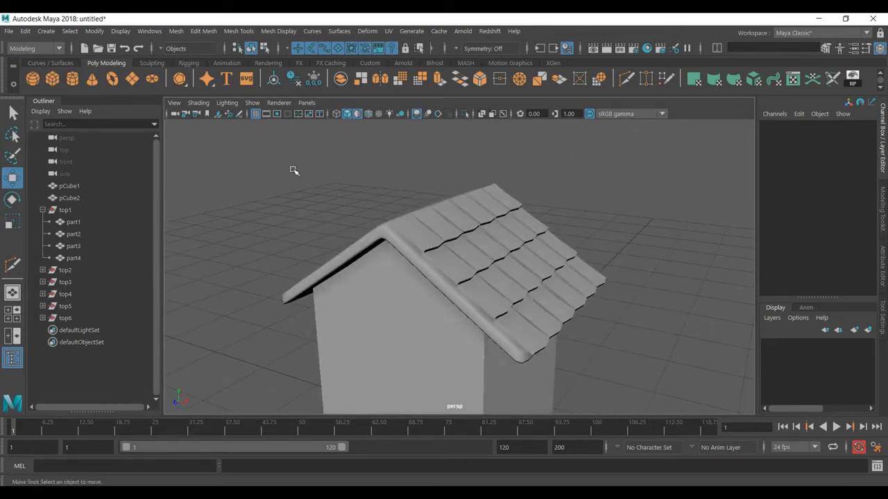
Group the six tile columns, top1 through top6, into one parent group.
left_click(42, 209)
left_click(64, 209)
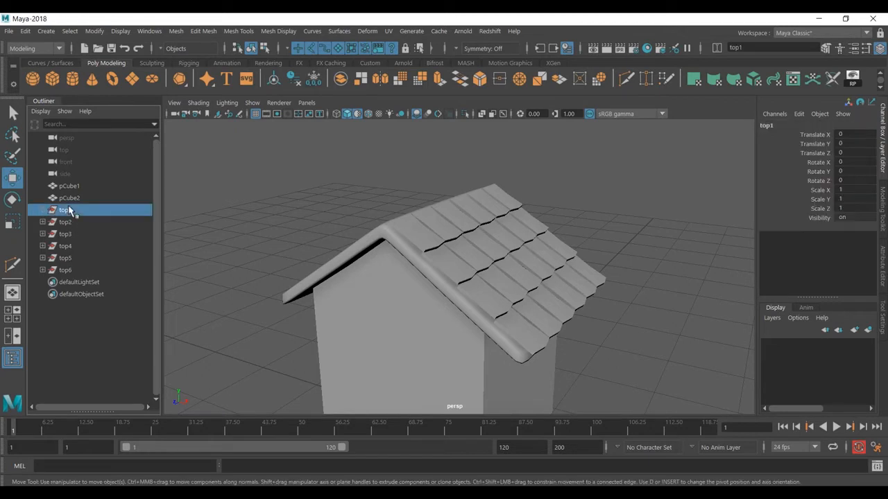
left_click(65, 270, "shift")
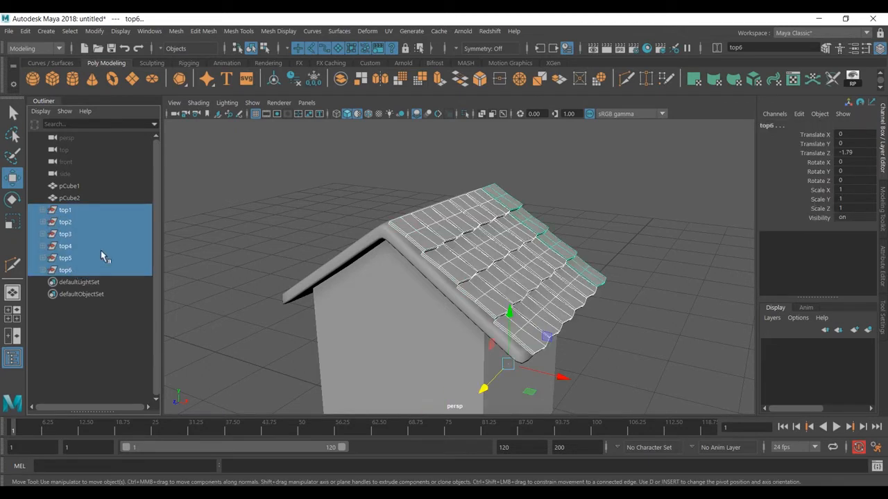
key("ctrl+g")
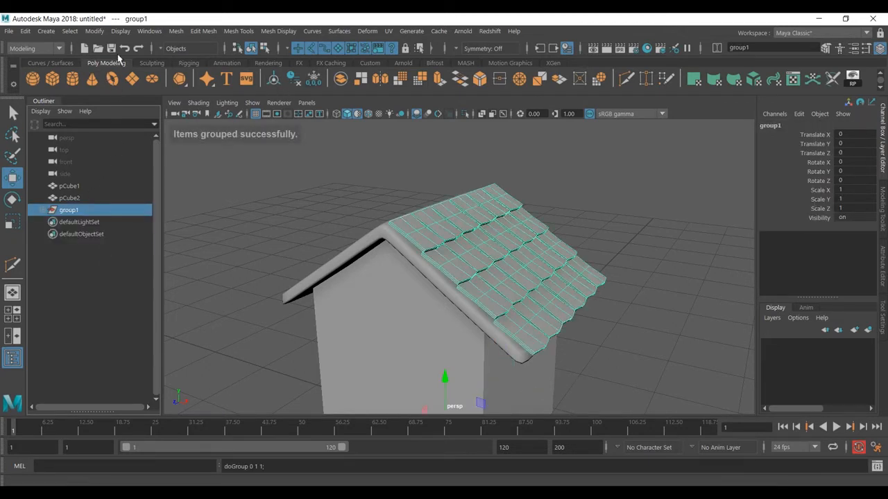
Try to sculpt the grouped roof tiles with the Grab tool.
left_click(154, 64)
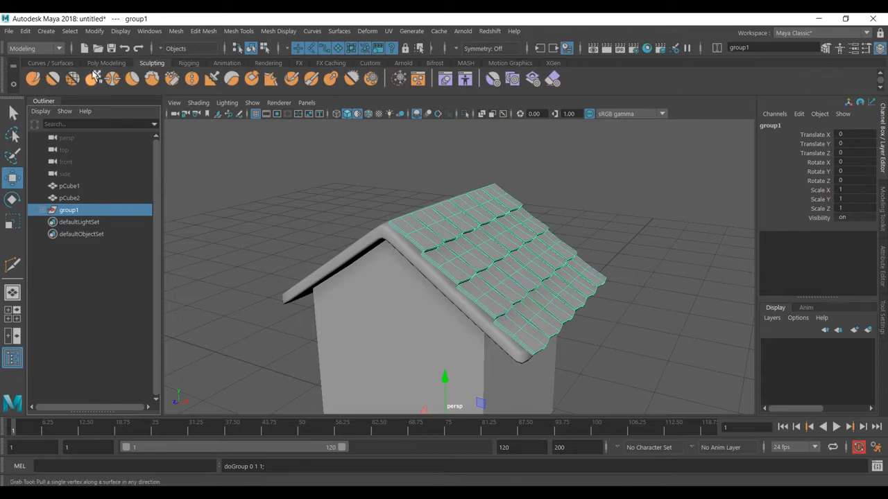
left_click(92, 78)
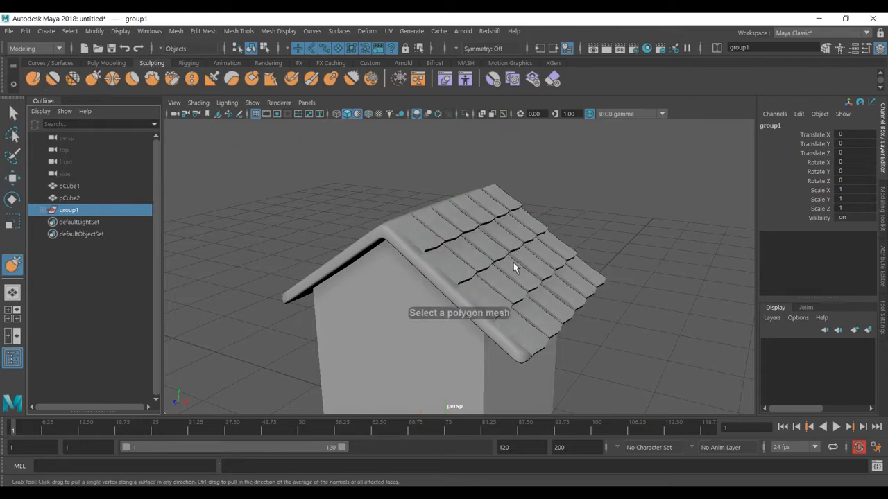
scroll(480, 266, "down", 5)
scroll(483, 266, "up", 2)
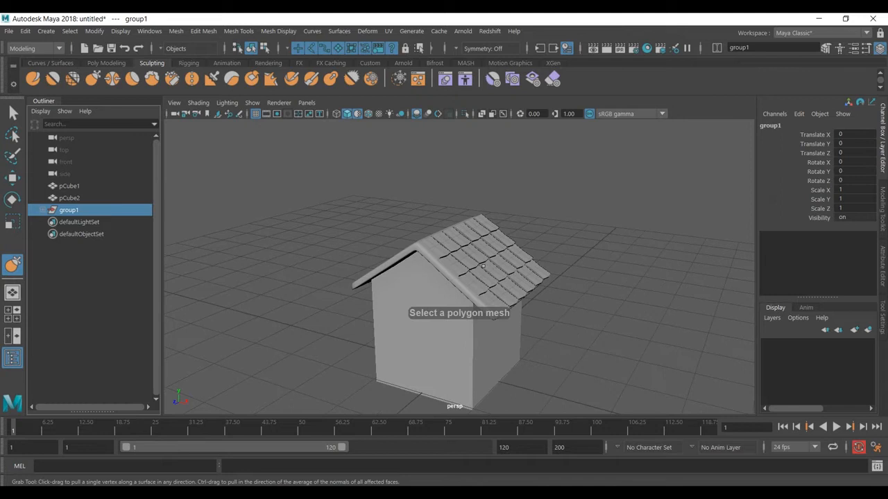
key("Down")
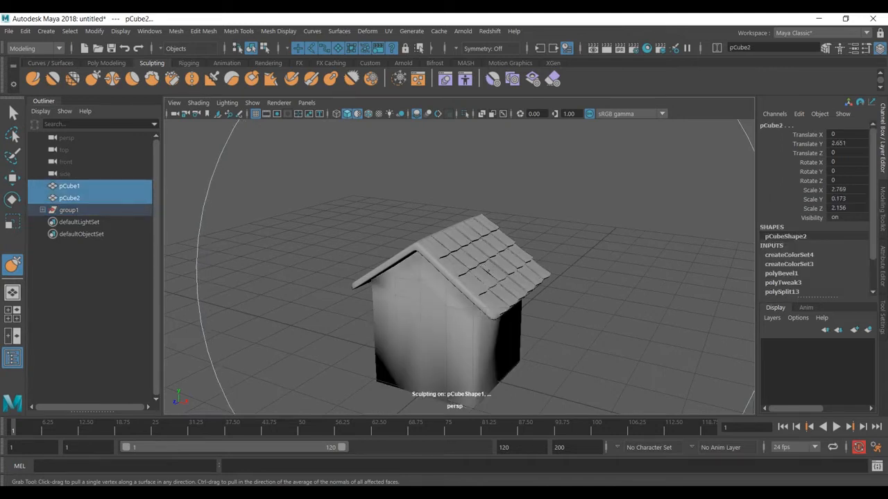
key("ctrl+z")
left_click_drag(510, 274, 494, 277, "alt")
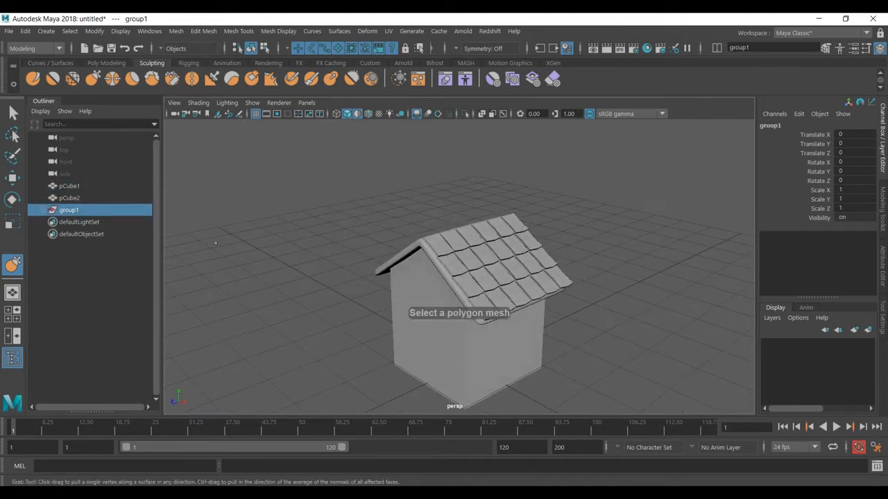
left_click(43, 211)
left_click(531, 241)
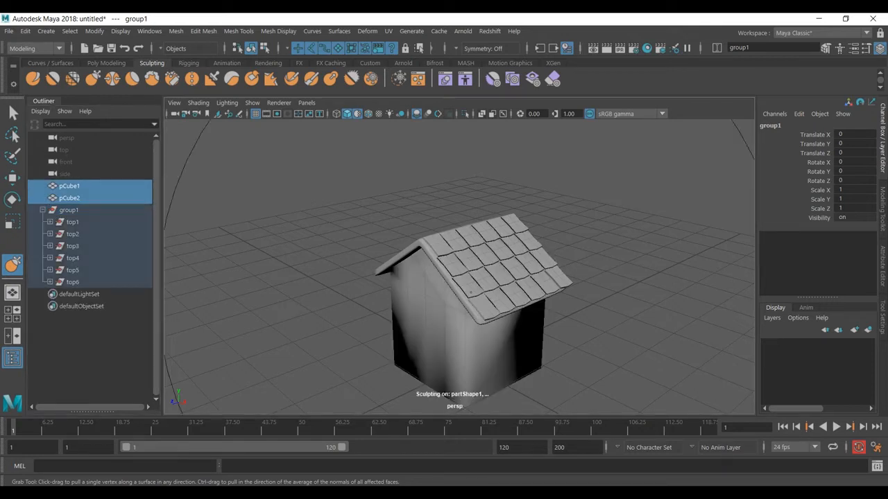
key("ctrl+z")
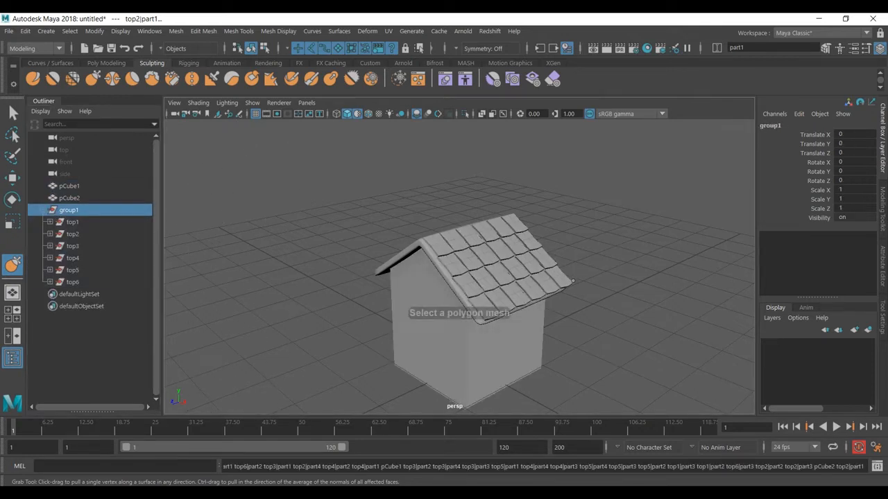
left_click_drag(525, 303, 577, 289, "alt")
scroll(540, 283, "up", 3)
left_click_drag(578, 197, 408, 344)
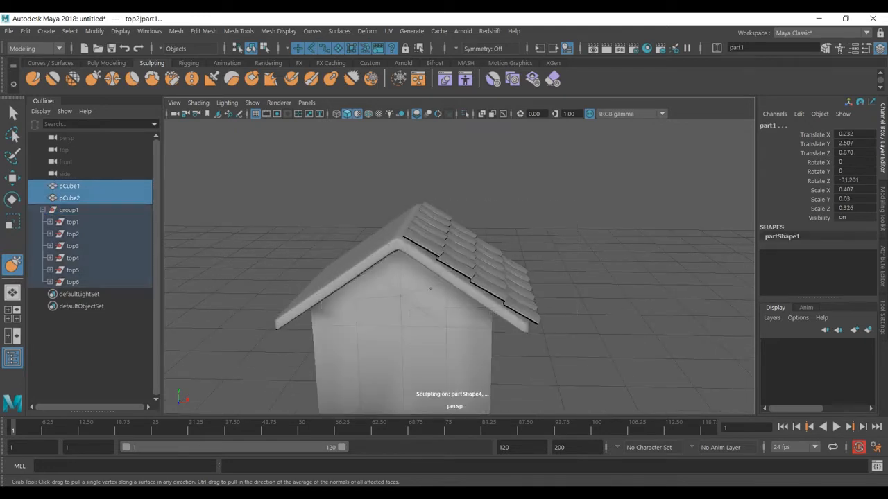
key("w")
left_click_drag(522, 286, 514, 272, "alt")
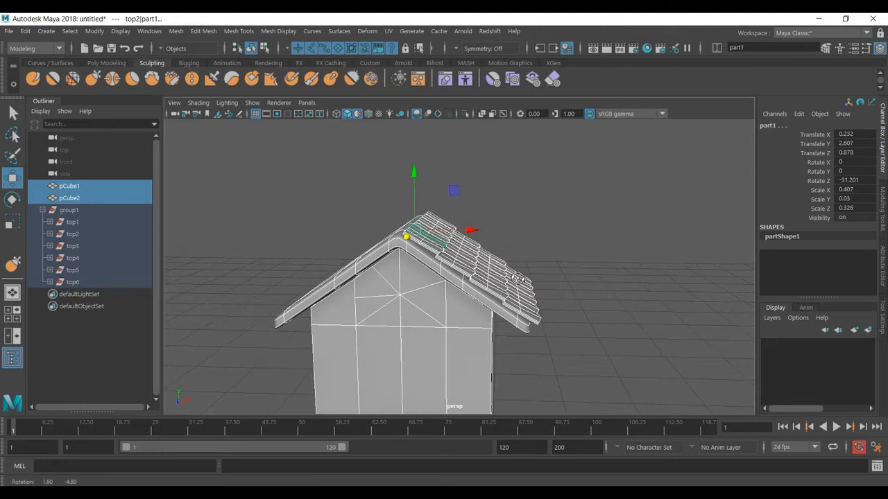
left_click(72, 187)
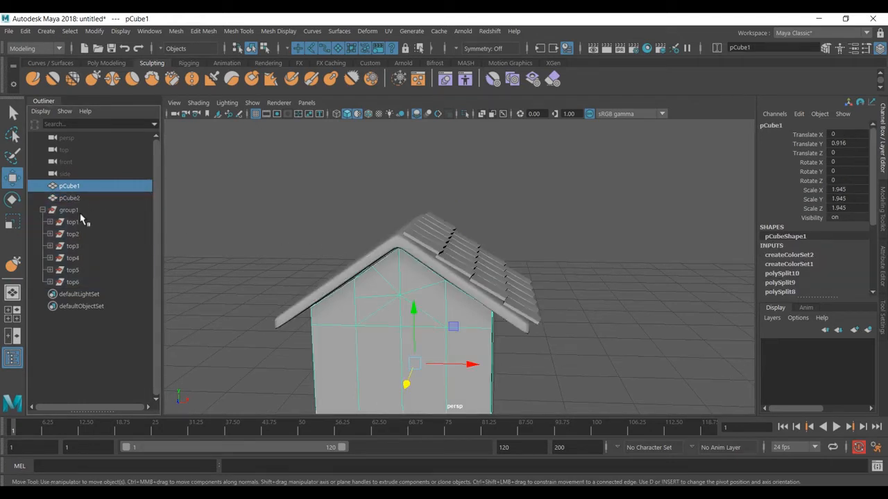
left_click(70, 211)
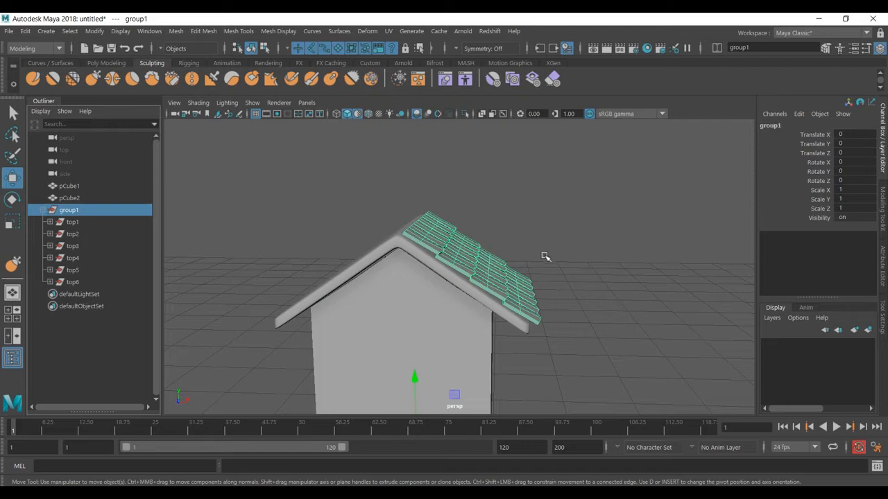
Select all the individual roof tiles, excluding the house body and roof slab, and activate the Grab sculpting tool.
left_click_drag(546, 258, 548, 271, "alt")
left_click_drag(587, 224, 391, 356)
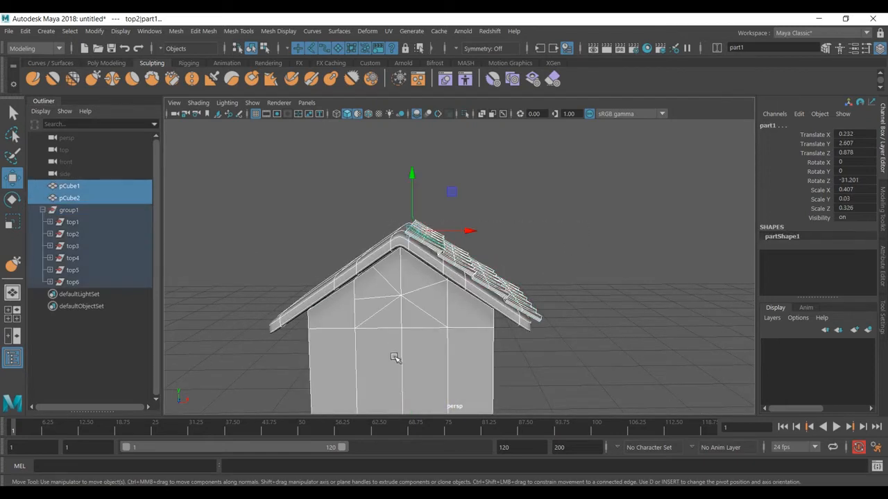
left_click(396, 340, "shift")
mouse_move(389, 312)
left_mouse_down("alt")
mouse_move(453, 344)
mouse_move(423, 319)
left_mouse_up("alt")
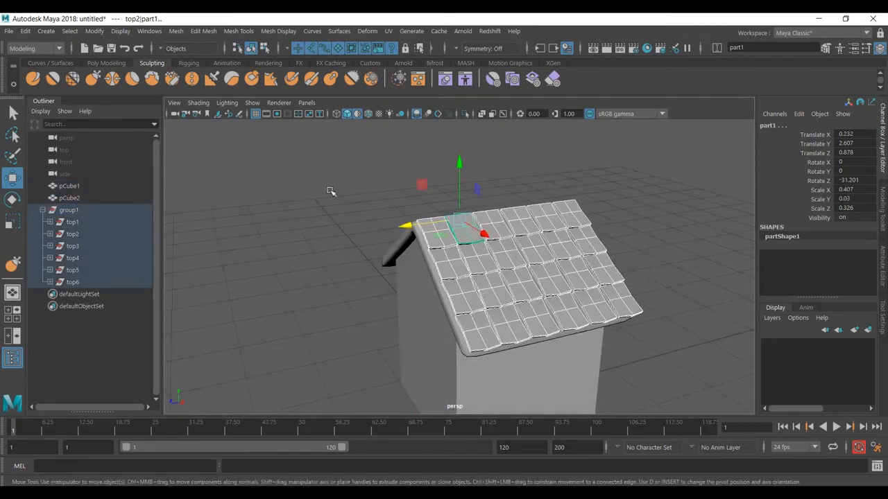
left_click(92, 78)
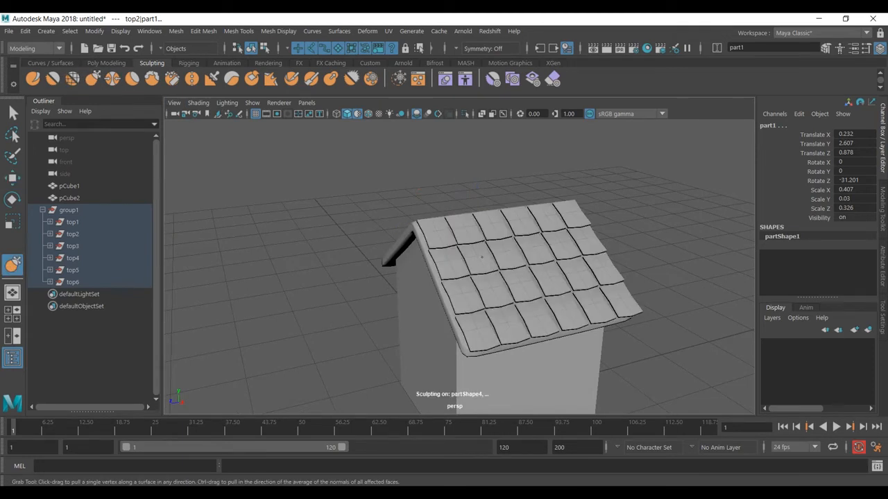
Reduce the Grab brush size to about 0.47 for sculpting the tiles.
key("b")
left_click_drag(493, 262, 467, 262)
key("b")
mouse_move(533, 260)
left_mouse_down()
mouse_move(379, 260)
mouse_move(358, 240)
left_mouse_up()
left_click(883, 326)
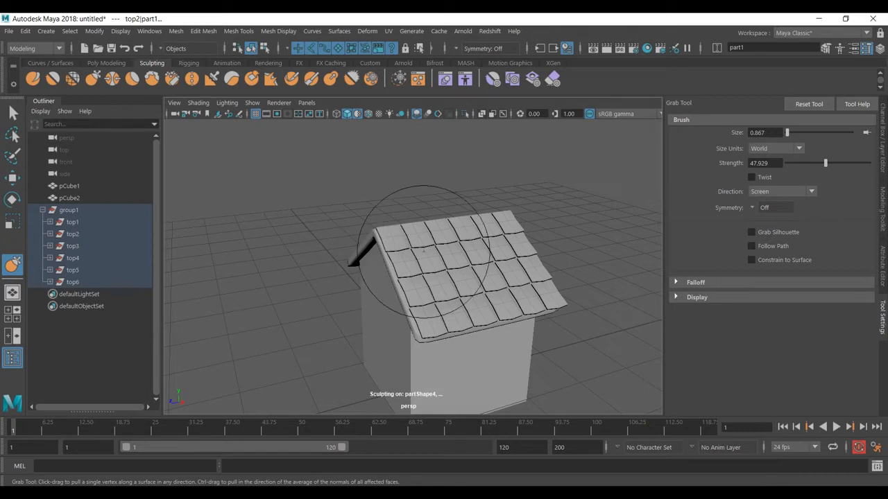
mouse_move(416, 230)
left_mouse_down("alt")
mouse_move(432, 208)
mouse_move(474, 260)
mouse_move(476, 285)
mouse_move(457, 285)
left_mouse_up("alt")
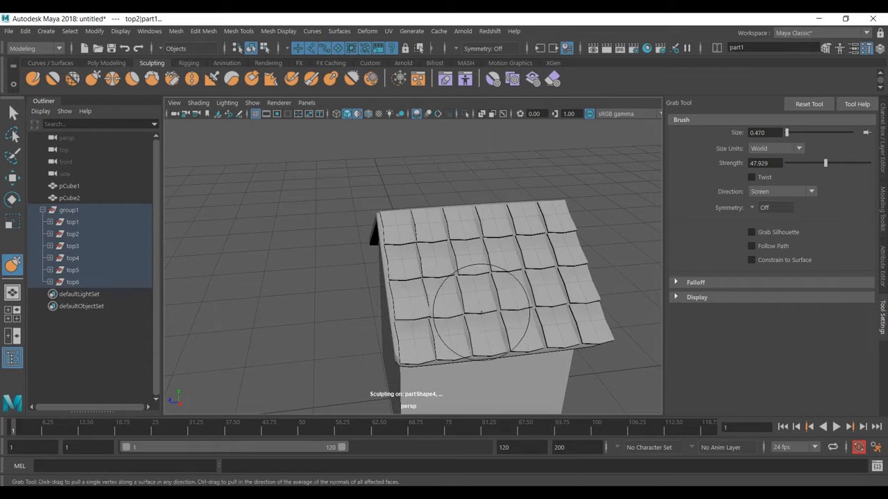
Pull the tile edges in the lower rows out of alignment with the Grab tool, and collapse the tile group's hierarchy.
left_click_drag(521, 328, 532, 320)
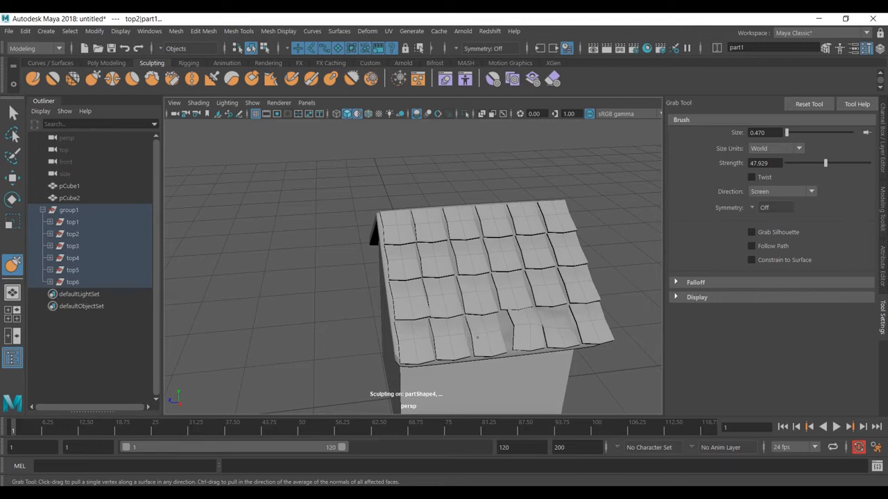
left_click_drag(577, 270, 604, 274, "alt")
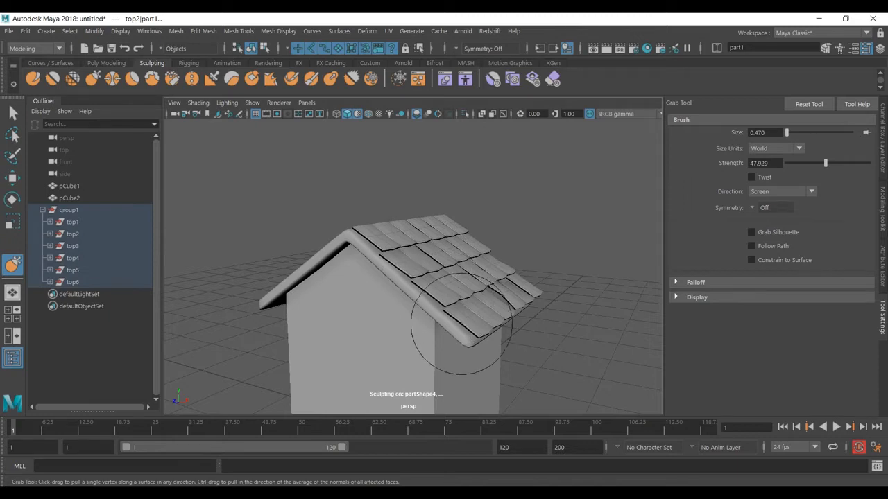
left_click_drag(383, 261, 412, 274, "alt")
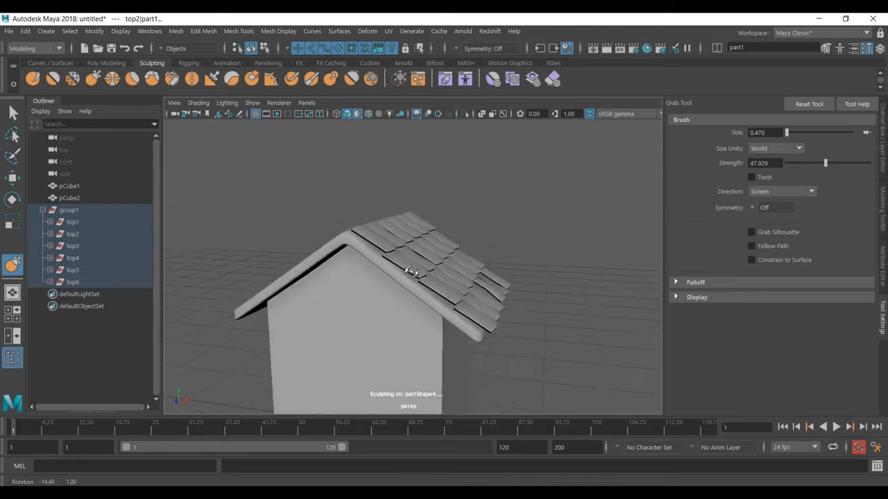
left_click(43, 210)
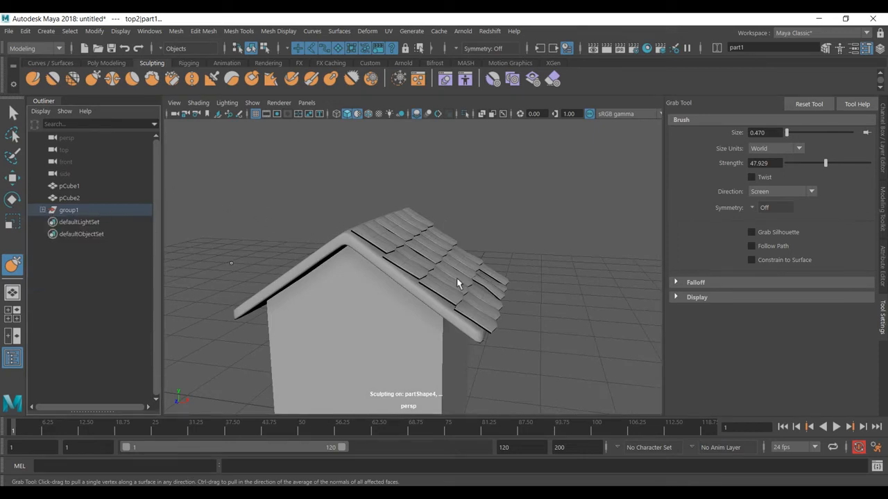
key("w")
Duplicate the whole tile group and mirror the copy onto the other roof slope with a Scale X of -1.
mouse_move(446, 247)
left_mouse_down("alt")
mouse_move(509, 319)
mouse_move(488, 302)
left_mouse_up("alt")
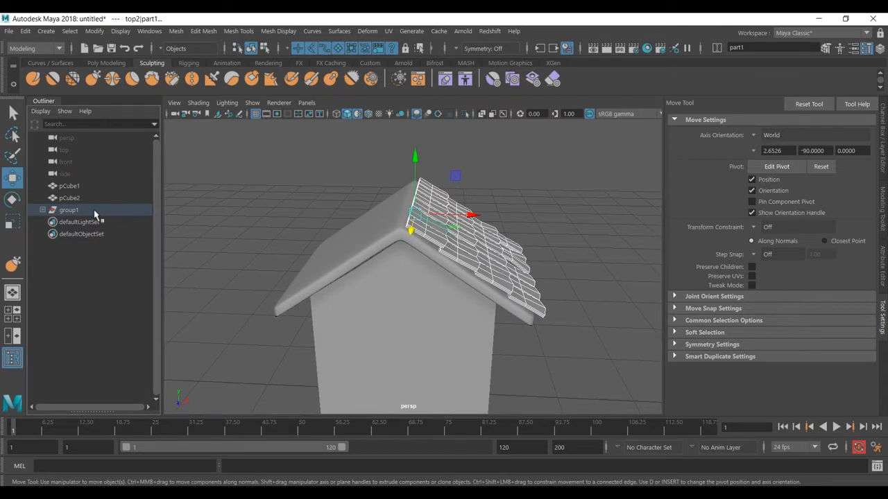
key("ctrl+d")
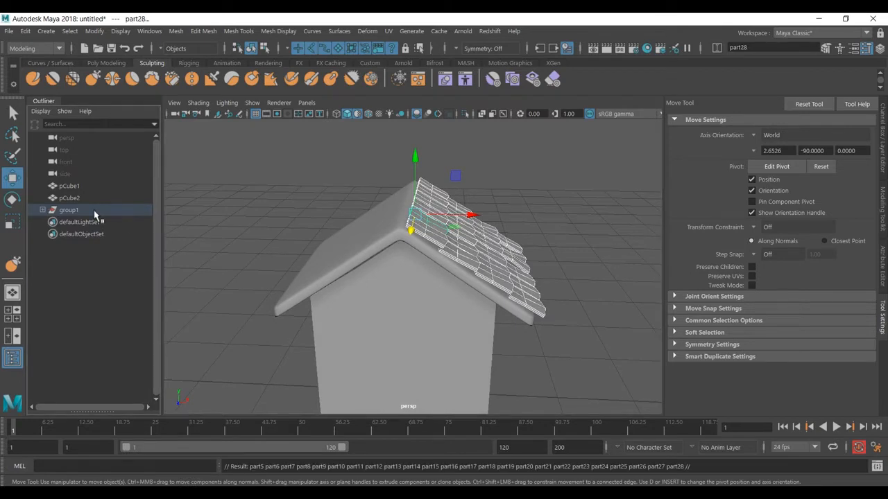
left_click(205, 192)
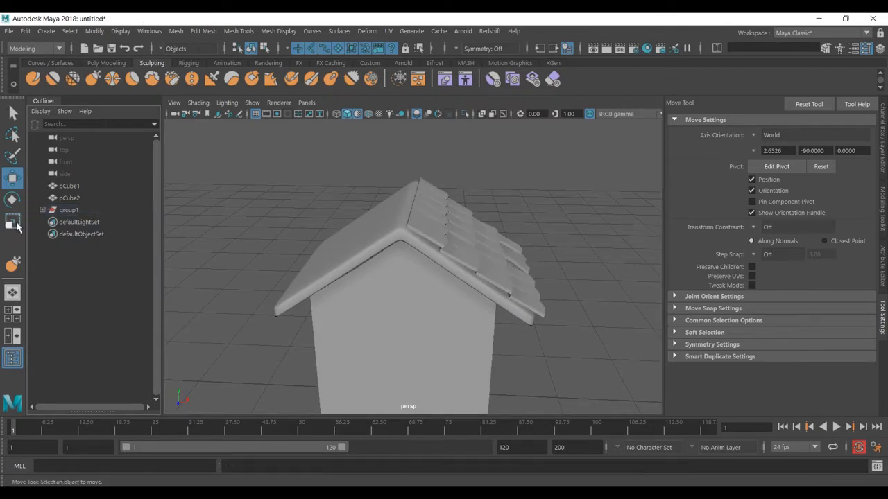
left_click(67, 210)
key("ctrl+d")
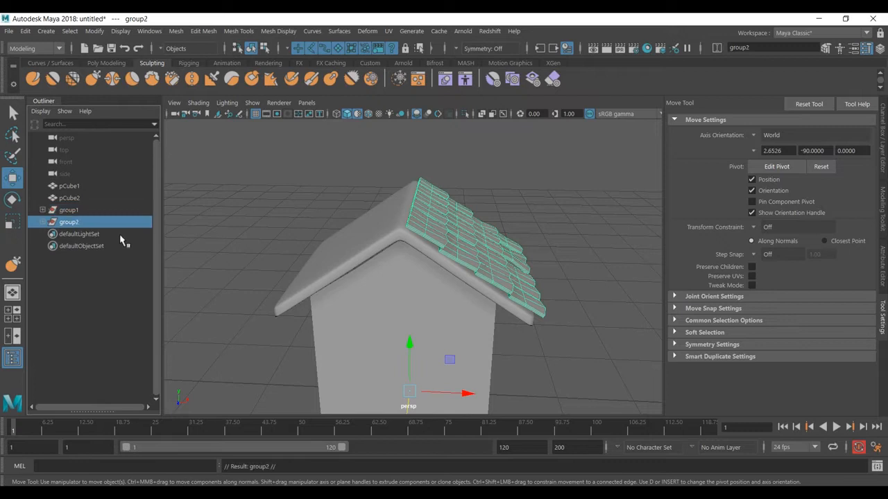
left_click(884, 154)
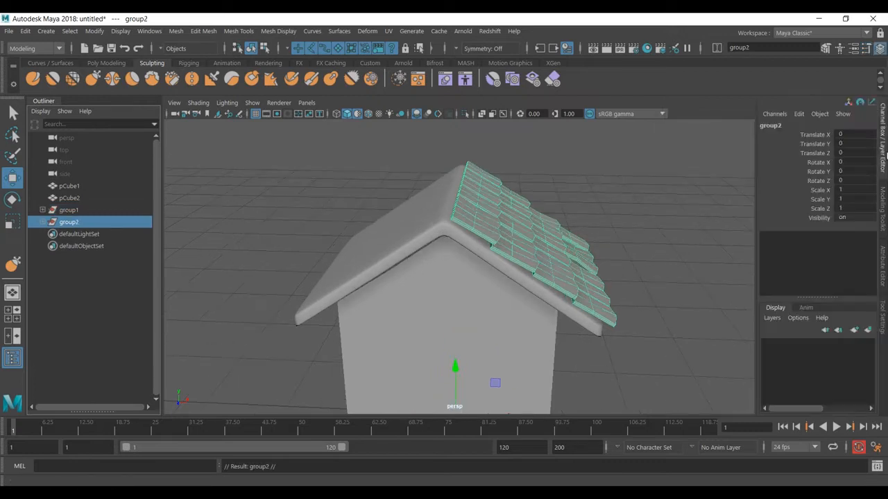
double_click(845, 191)
type("-1")
key("Return")
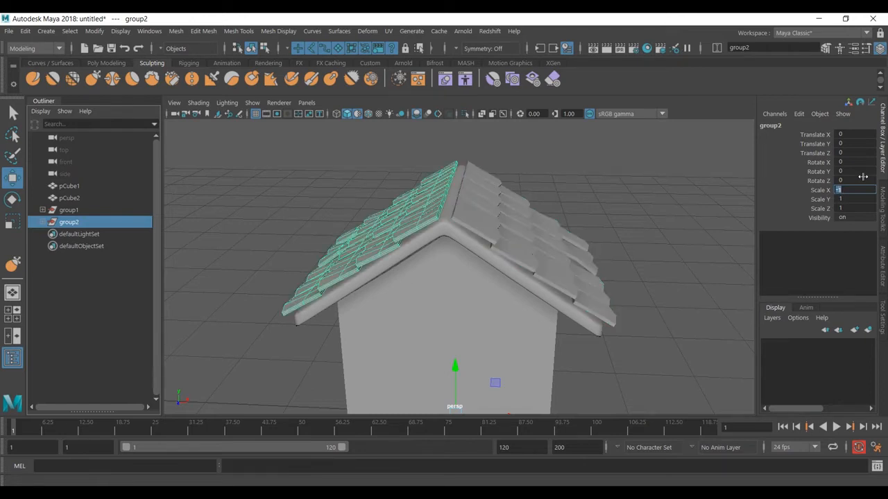
left_click(624, 201)
Create a polygon cylinder and set its Rotate X to 90 so it faces the house front.
left_click_drag(578, 220, 624, 226, "alt")
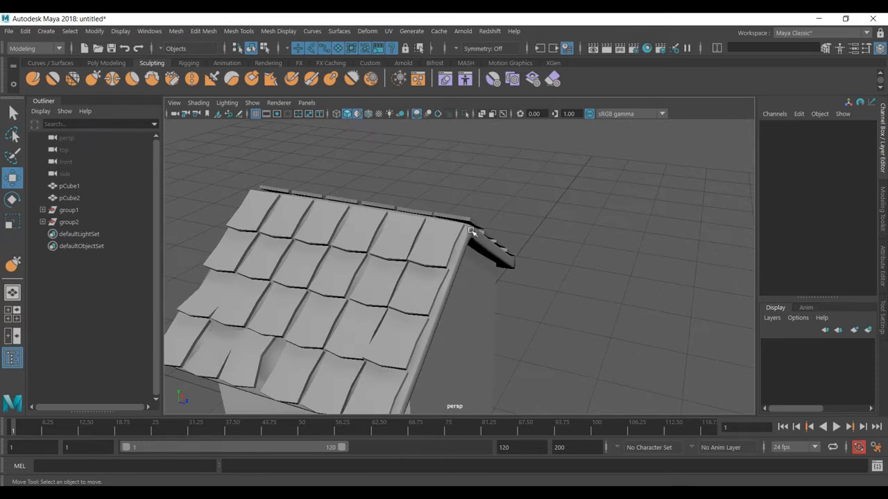
left_click_drag(444, 213, 395, 246, "alt")
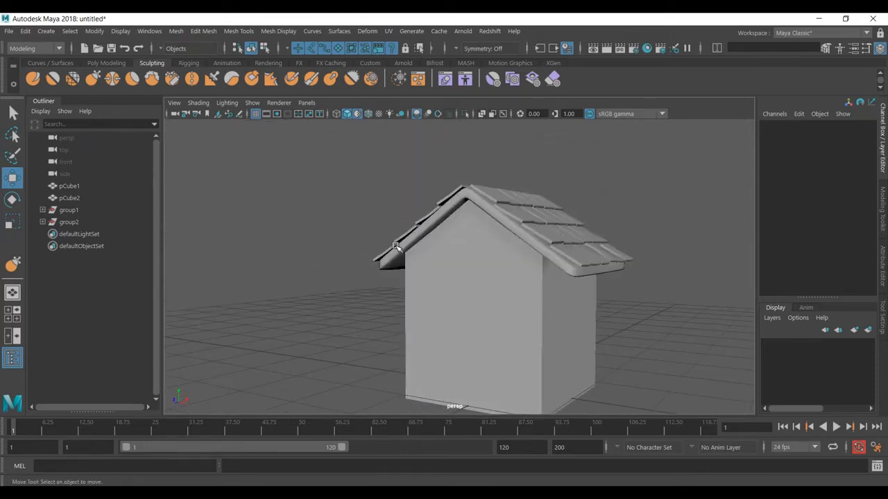
left_click_drag(513, 327, 491, 287, "alt")
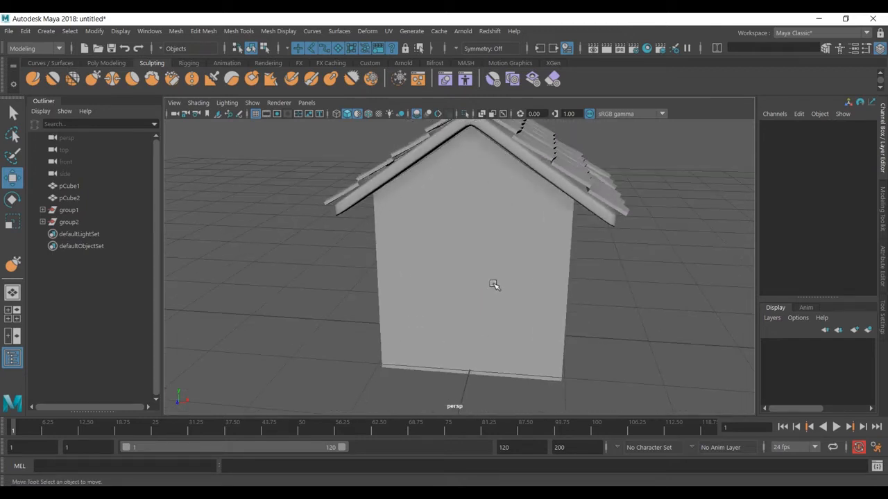
left_click(493, 206)
left_click_drag(485, 213, 482, 180, "alt")
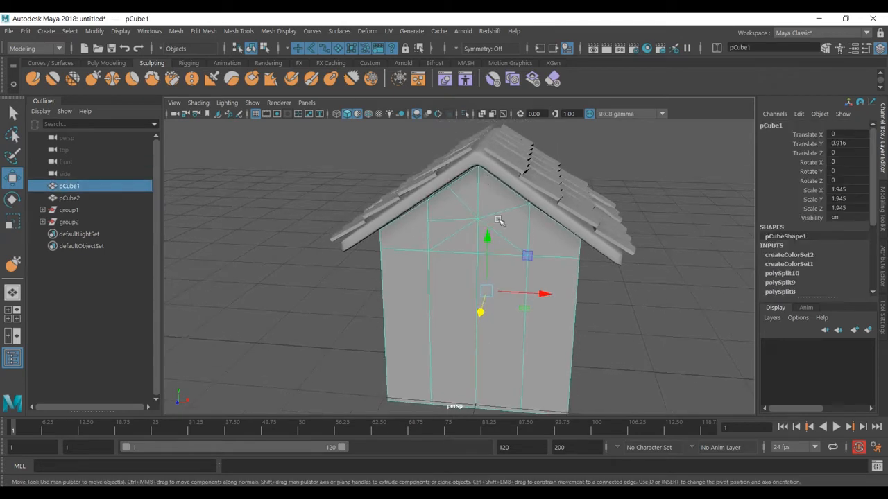
left_click(52, 63)
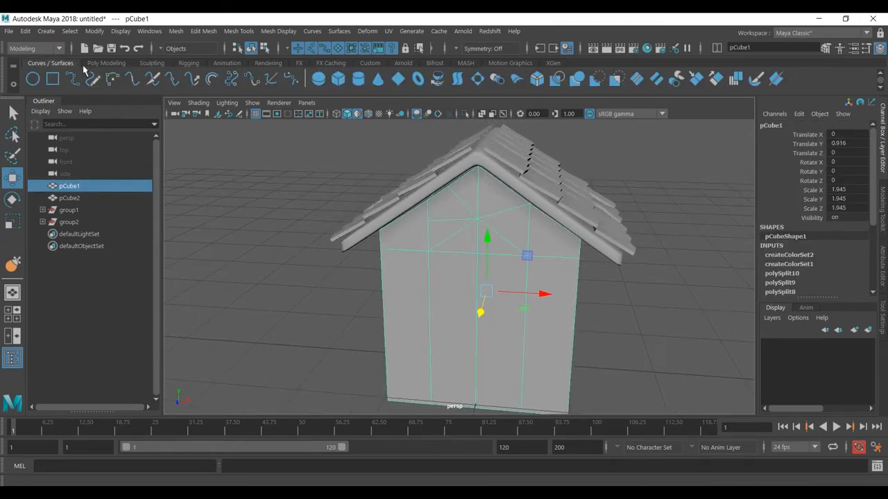
left_click(95, 63)
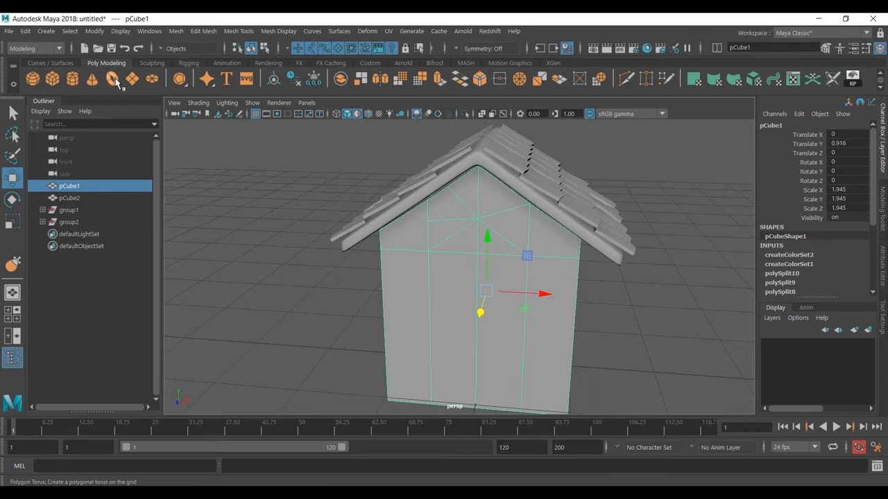
left_click(72, 79)
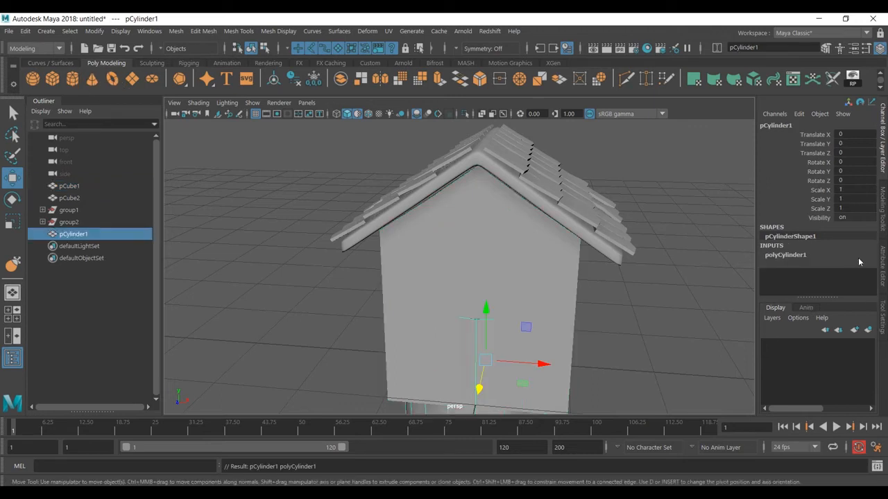
double_click(847, 162)
type("90")
key("Return")
Raise the cylinder to about 1.451 in Y toward the gable and switch to the front view.
left_click_drag(494, 310, 490, 201)
scroll(503, 265, "down", 3)
key("space")
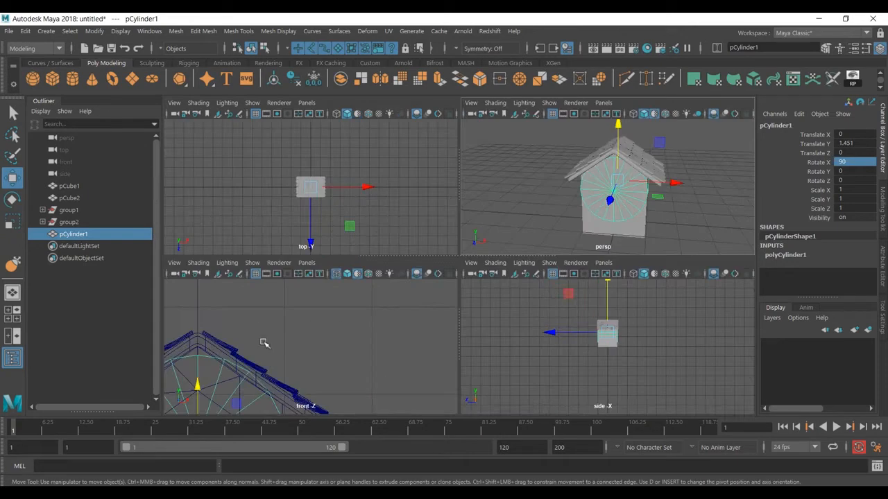
key("space")
middle_click_drag(448, 323, 630, 190, "alt")
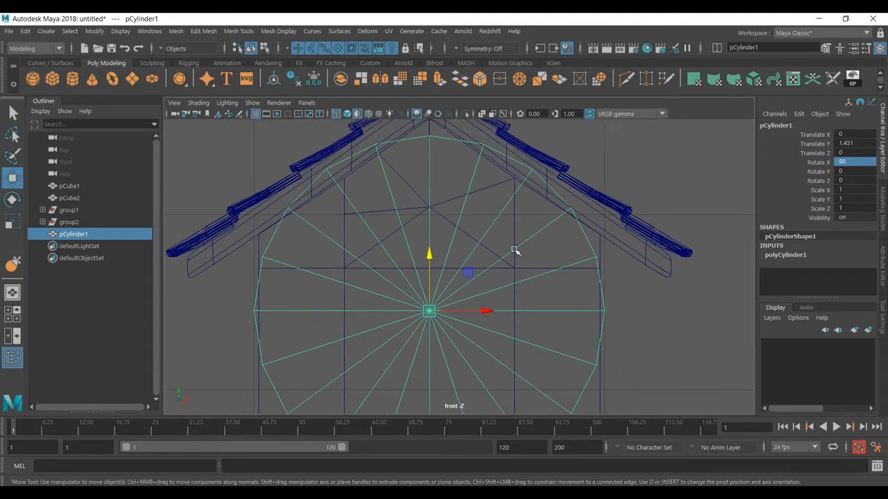
Scale the cylinder uniformly to about 0.234 and raise it to about 2.031 in Y, high in the gable.
key("r")
left_click_drag(442, 307, 216, 263)
key("w")
left_click_drag(430, 310, 420, 192)
key("r")
scroll(454, 215, "up", 3)
key("w")
key("space")
key("space")
key("f")
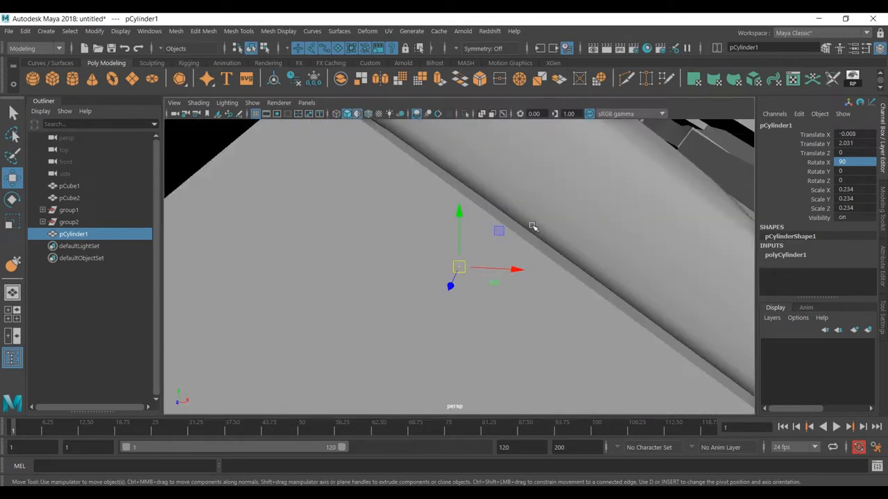
Move the cylinder out in front of the gable wall to a Translate Z of about 1.202.
scroll(490, 296, "down", 5)
left_click_drag(487, 297, 400, 303, "alt")
left_click_drag(411, 271, 236, 248)
left_click_drag(321, 326, 469, 323, "alt")
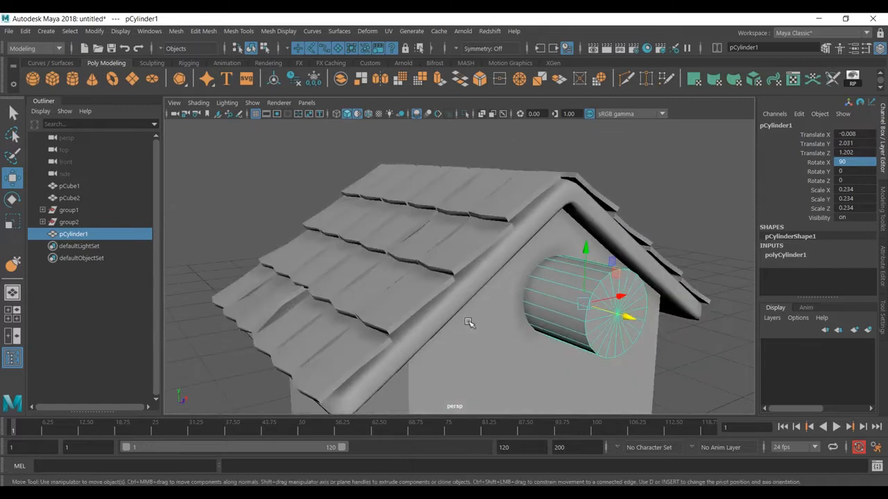
Flatten the cylinder into a thin disc with a Scale Y of about 0.024 and set its Subdivisions Axis to 14.
key("r")
left_click_drag(629, 339, 605, 328, "alt")
scroll(804, 261, "down", 2)
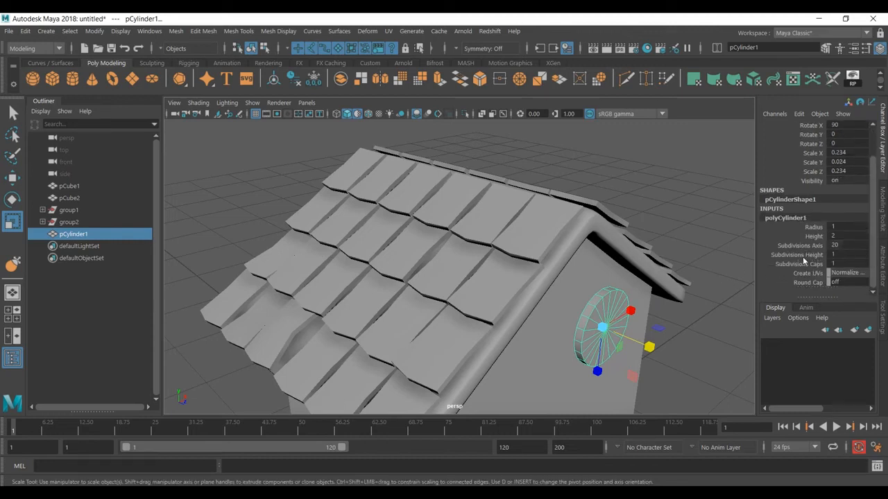
key("Return")
left_click_drag(706, 374, 548, 269, "alt")
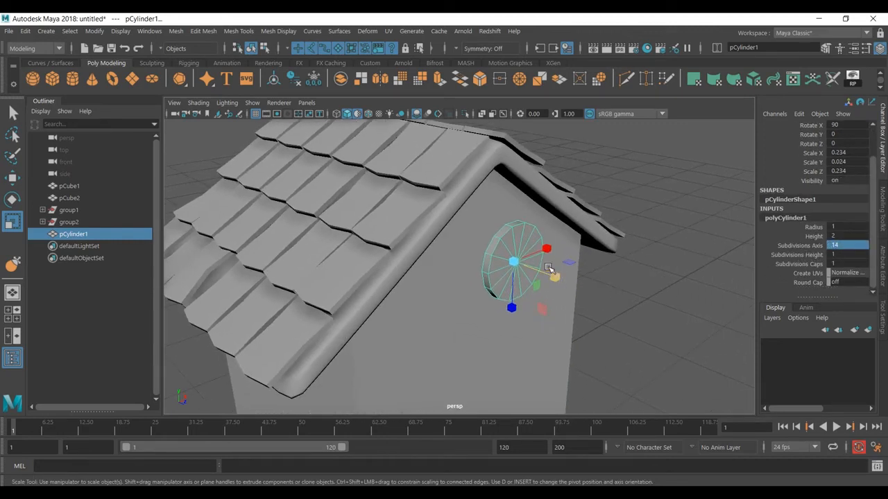
Select all front and back cap faces of the disc and delete them, keeping only the outer rim.
right_click_drag(517, 245, 515, 205)
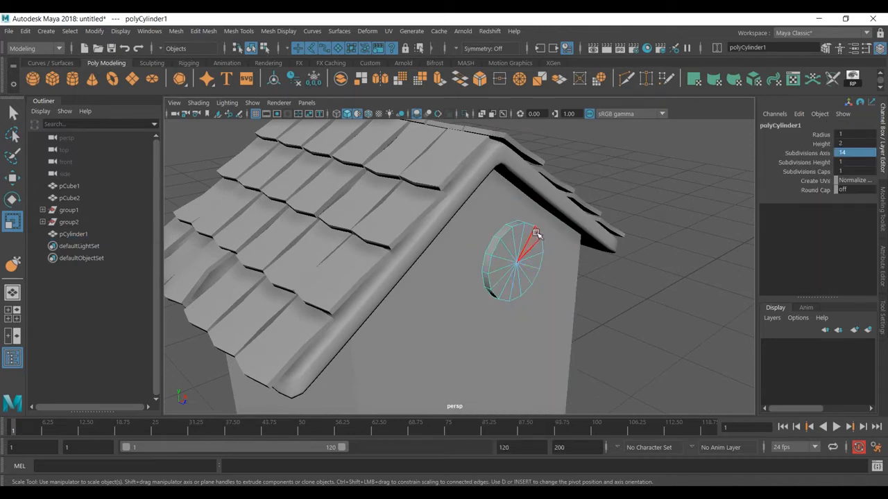
scroll(539, 237, "up", 2)
left_click_drag(539, 237, 525, 284, "alt")
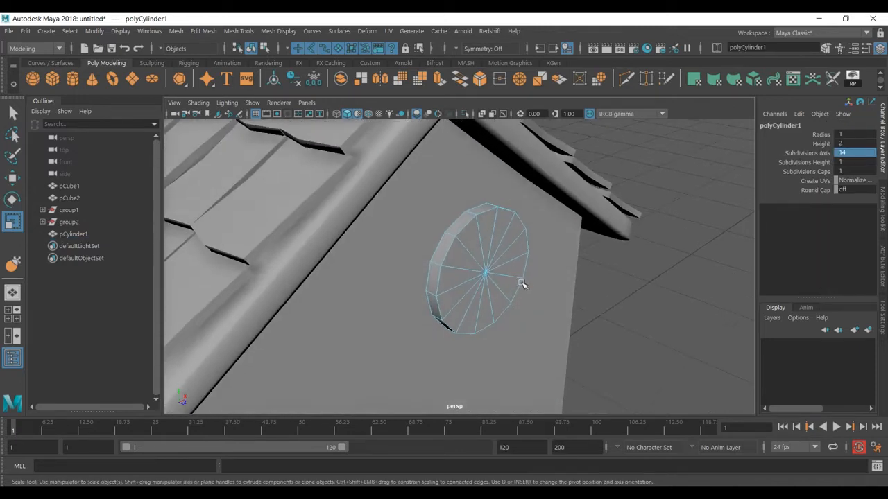
left_click(458, 228)
left_click(458, 227)
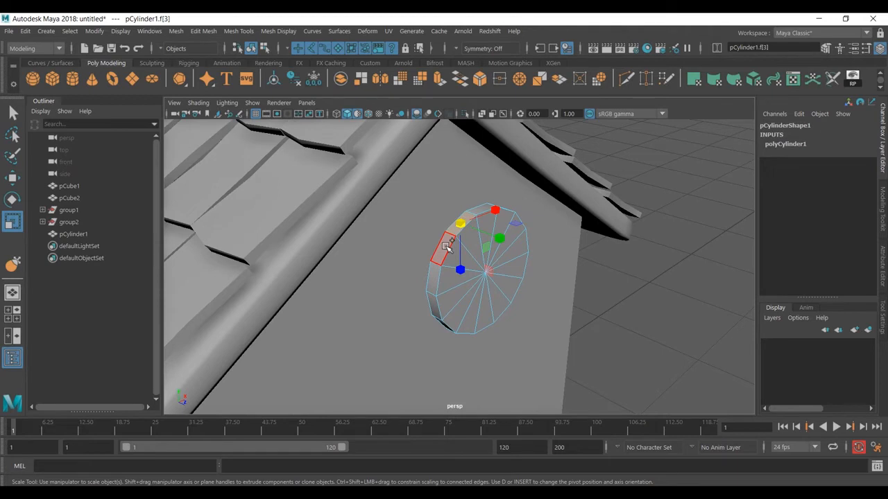
double_click(447, 246)
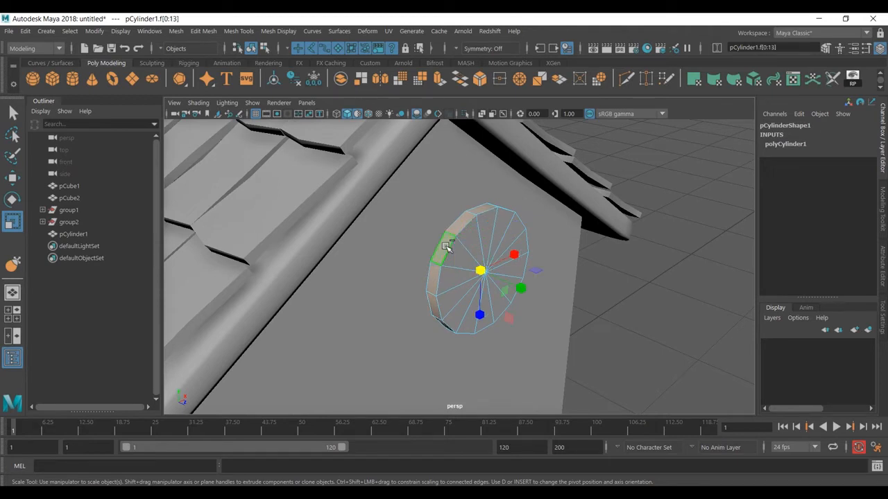
double_click(494, 244)
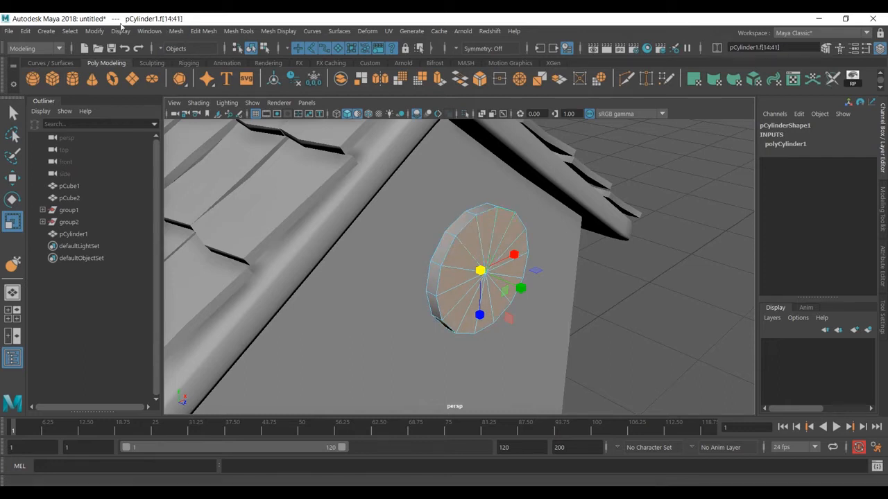
left_click(69, 30)
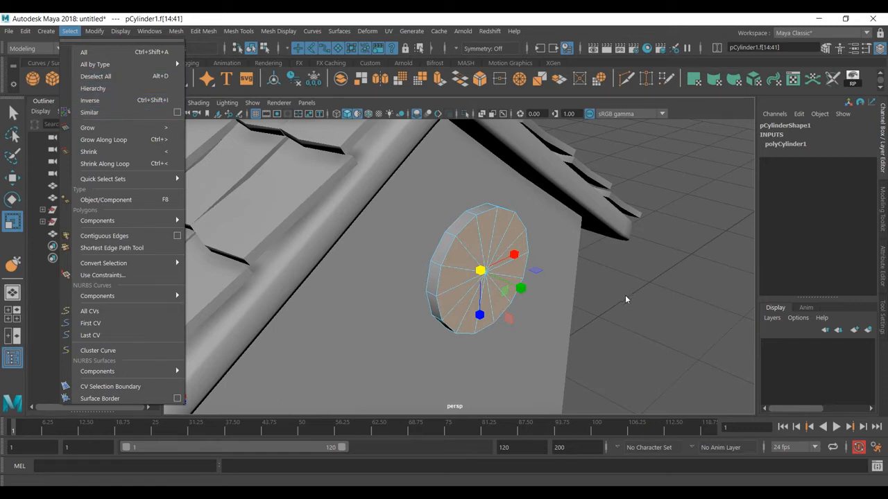
left_click(11, 231)
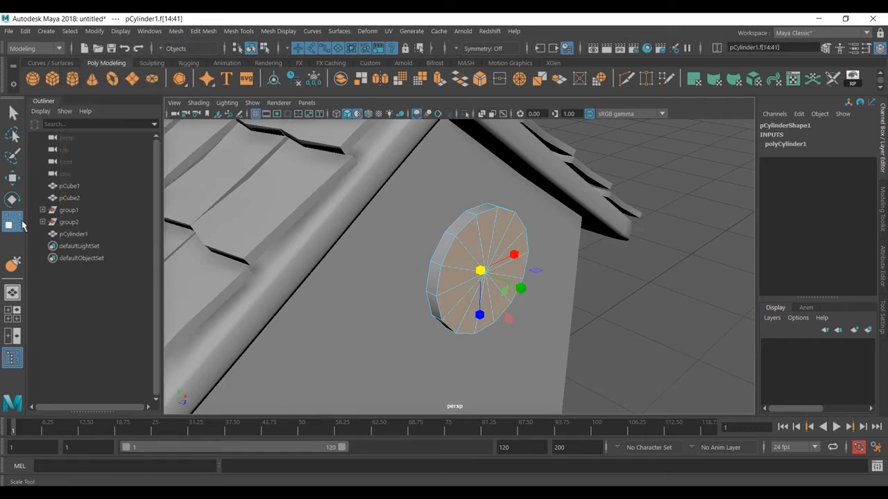
left_click(538, 260)
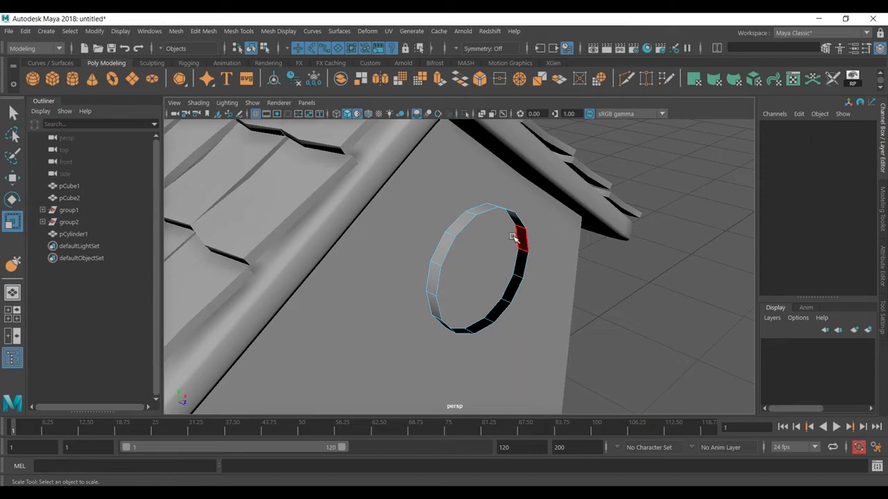
Select both border edge loops of the rim and extrude them inward with a Local Translate Z of about -0.052.
right_click(480, 212)
left_click(492, 122)
double_click(498, 216)
left_click_drag(501, 218, 624, 305, "alt")
double_click(626, 294, "shift")
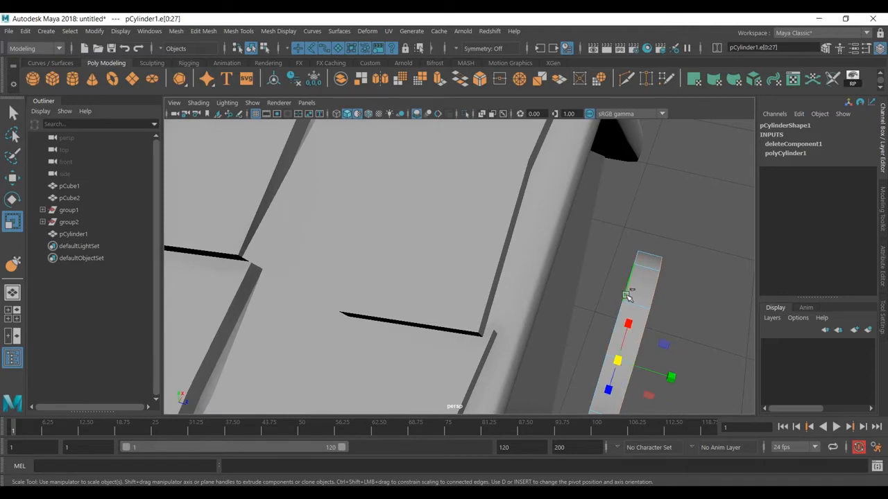
key("f")
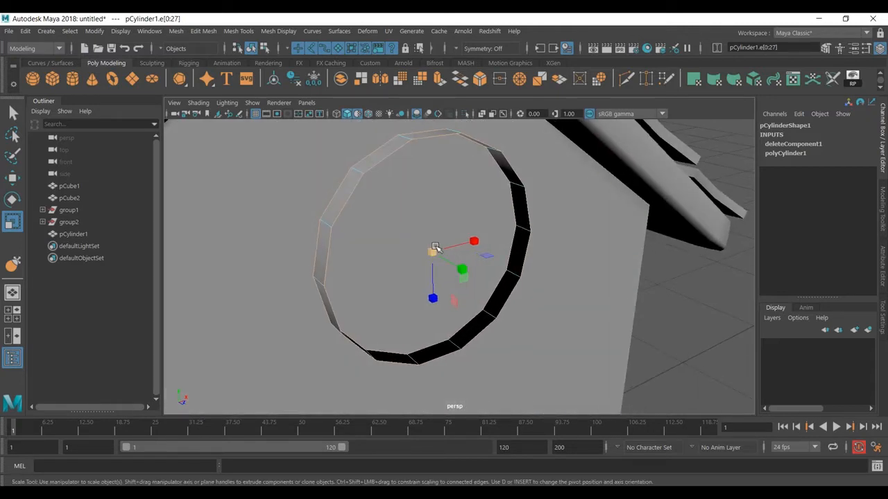
left_click(440, 80)
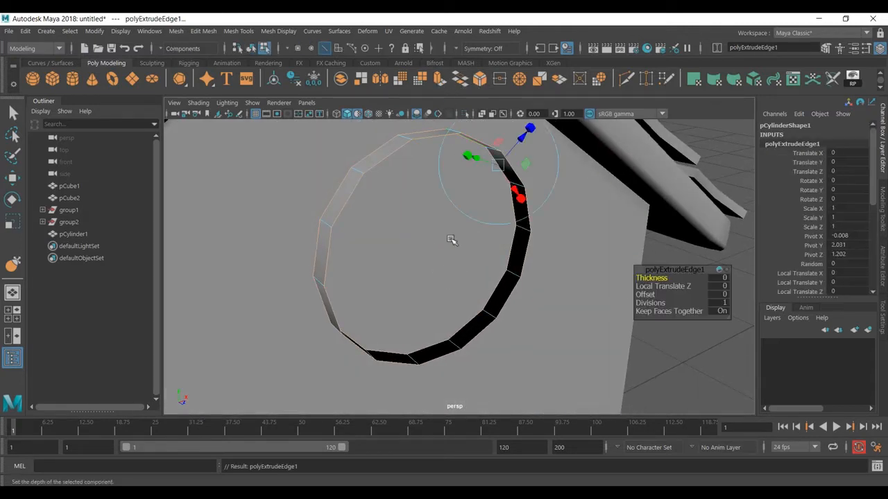
left_click_drag(522, 141, 506, 155)
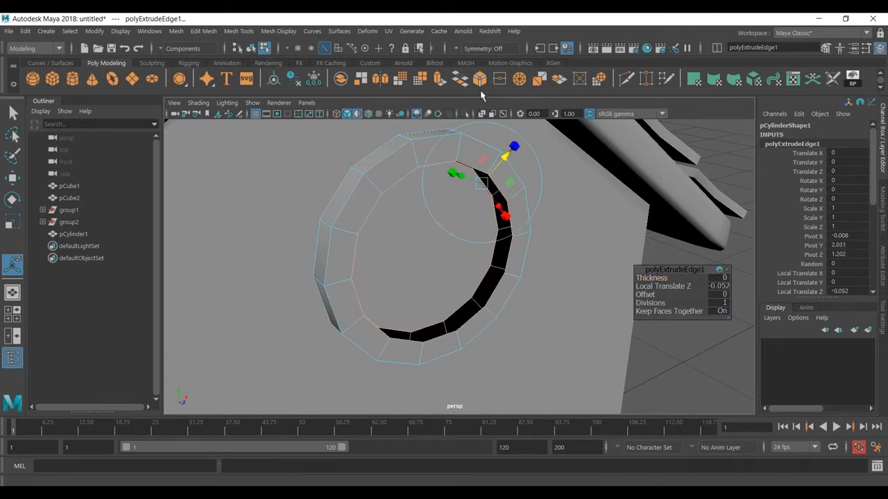
left_click_drag(457, 264, 487, 292, "alt")
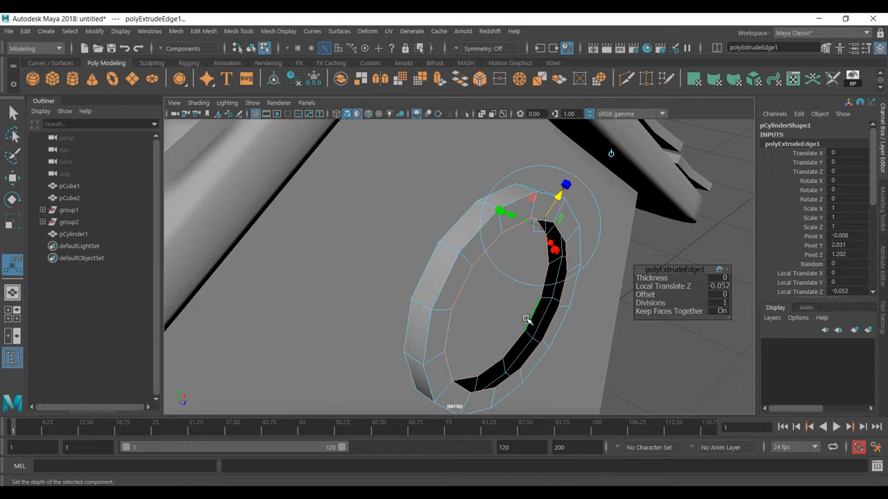
Bridge the two inner edge loops with 0 divisions to close the inside of the ring, and return to object mode.
key("w")
left_click_drag(545, 347, 527, 344, "alt")
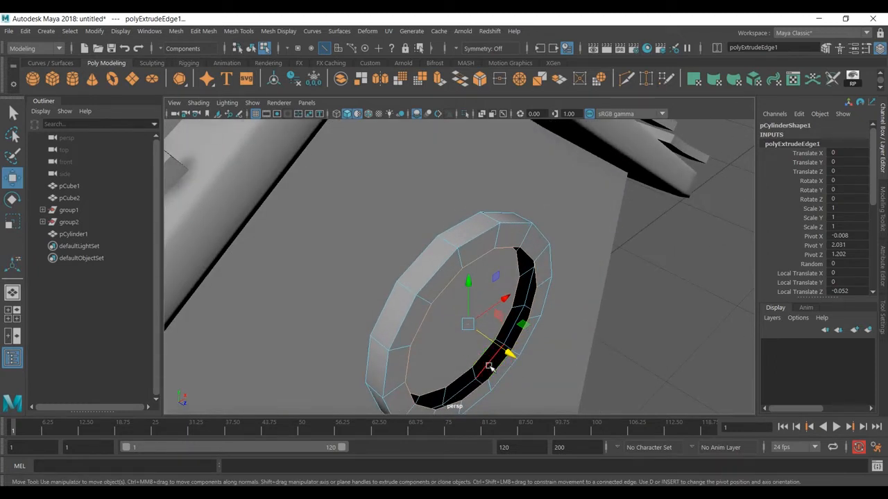
left_click(460, 79)
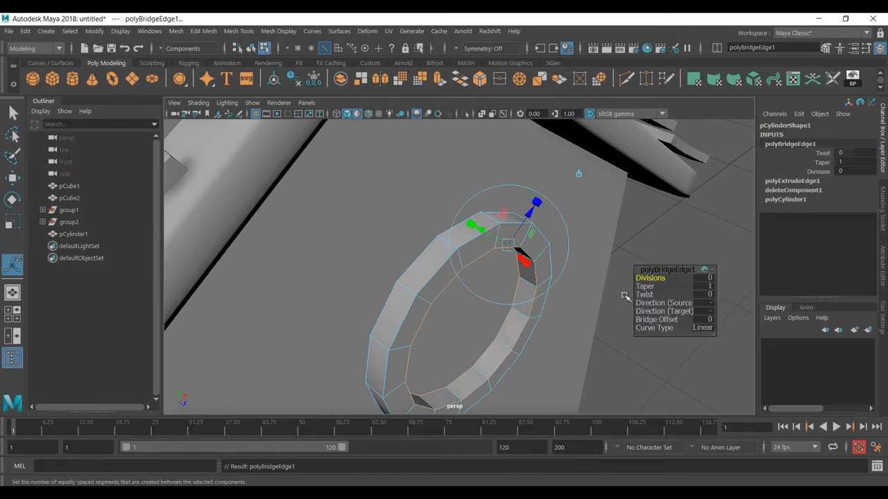
mouse_move(659, 278)
left_mouse_down()
mouse_move(668, 278)
mouse_move(647, 277)
left_mouse_up()
scroll(537, 297, "down", 3)
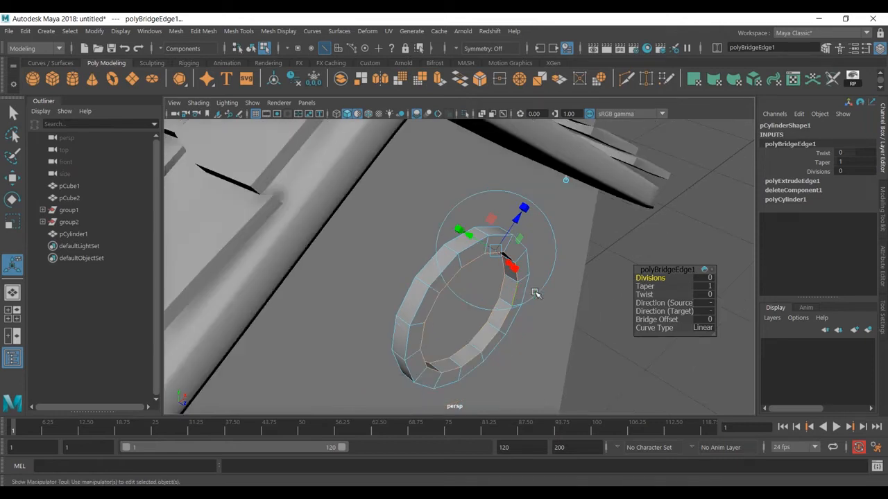
left_click_drag(535, 295, 540, 313, "alt")
right_click_drag(541, 311, 603, 279)
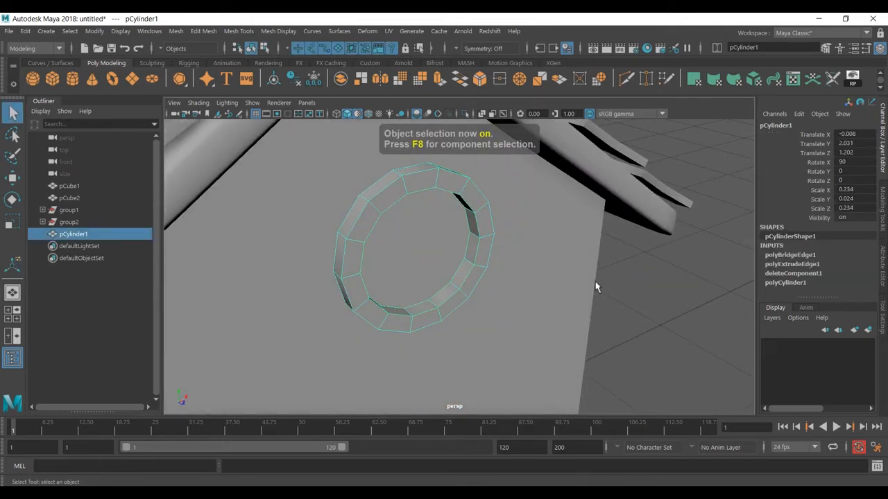
Turn on smooth preview for the ring and move it back against the gable wall at about 0.977 in Z.
key("3")
left_click(646, 280)
scroll(644, 282, "down", 3)
left_click_drag(614, 284, 646, 313, "alt")
left_click(454, 262)
key("w")
left_click_drag(492, 319, 450, 305)
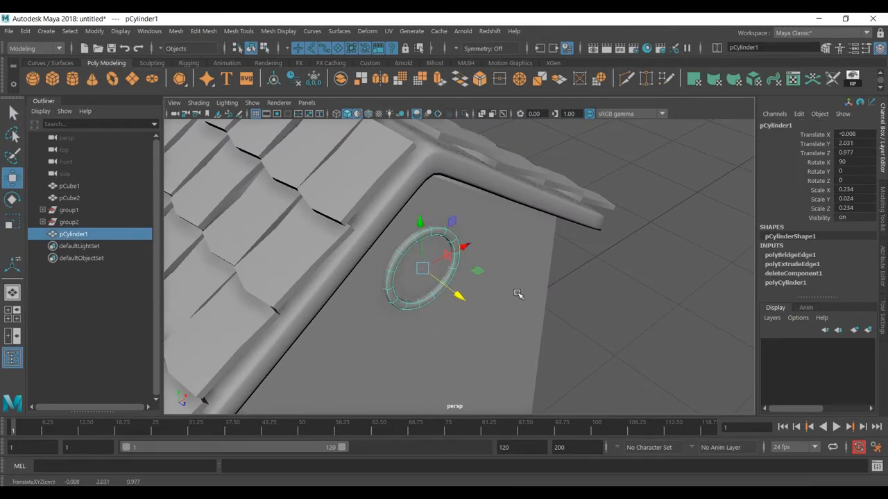
left_click(627, 275)
scroll(590, 286, "up", 2)
left_click_drag(590, 296, 513, 273, "alt")
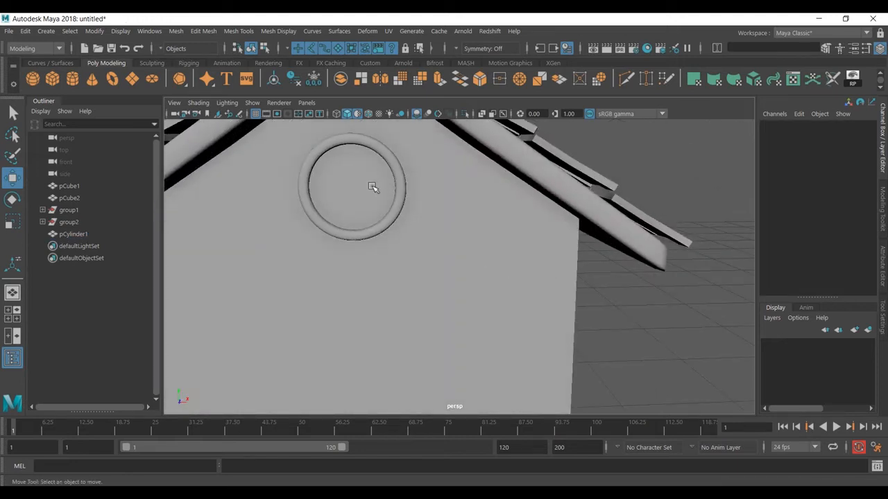
In the front view, cut a closed seven-point loop into the gable wall along the ring's outline with the Multi-Cut tool.
key("space")
key("space")
scroll(361, 343, "up", 3)
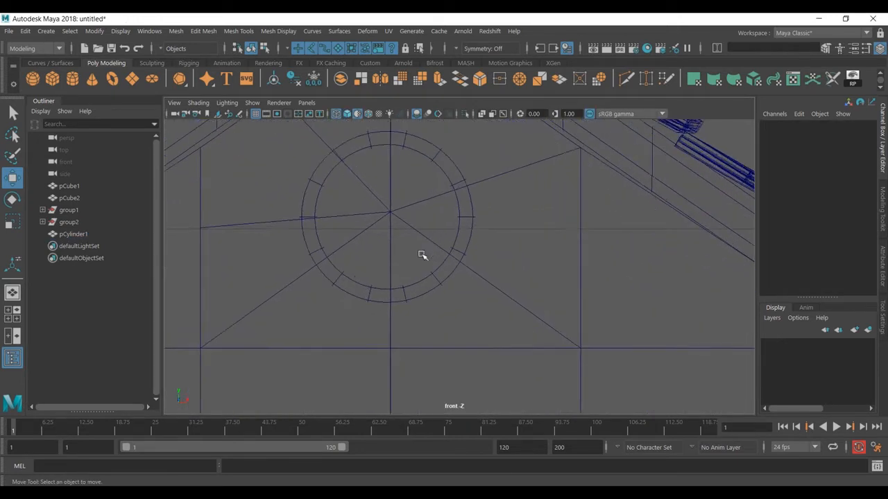
middle_click_drag(423, 255, 446, 288, "alt")
right_click_drag(434, 337, 463, 322, "alt")
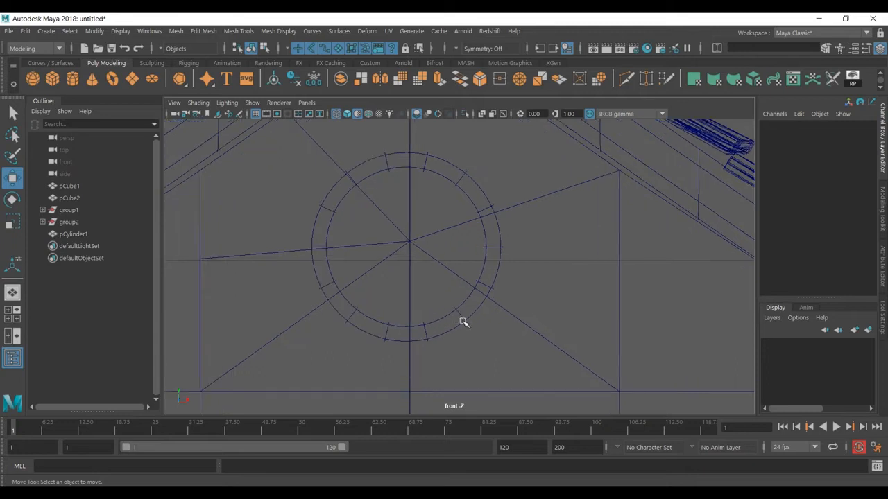
left_click(541, 339)
left_click(625, 79)
left_click(409, 241)
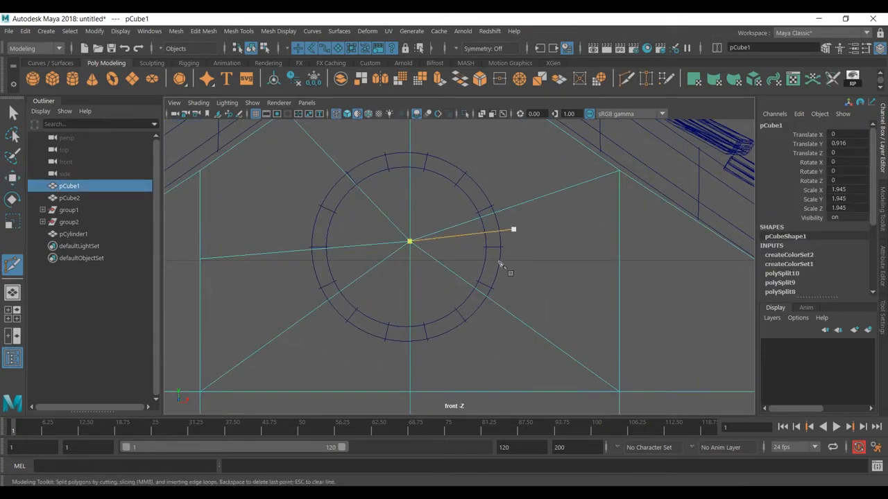
scroll(485, 271, "up", 1)
right_click(329, 304)
left_click(321, 299)
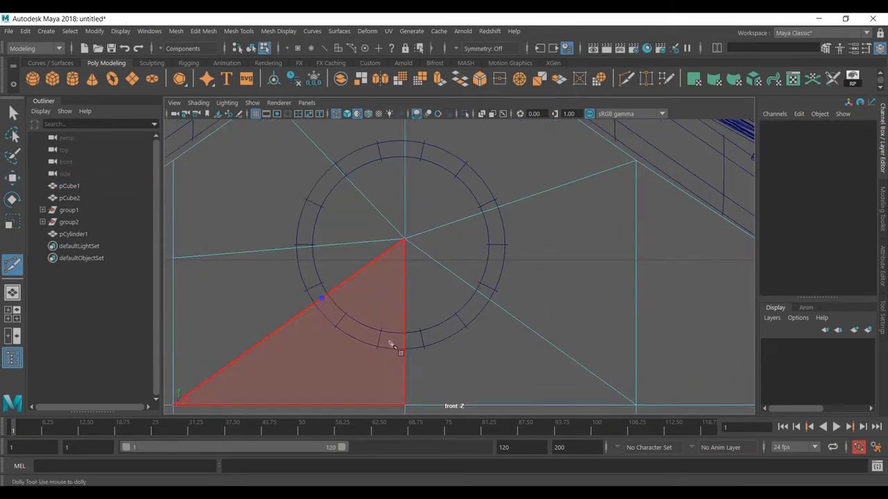
left_click(405, 344)
left_click(484, 297)
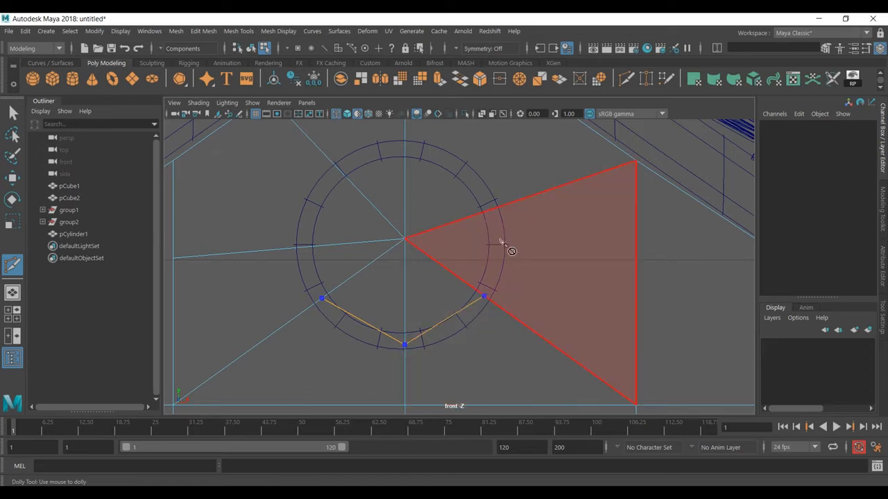
left_click(495, 208)
left_click(404, 148)
left_click(338, 169)
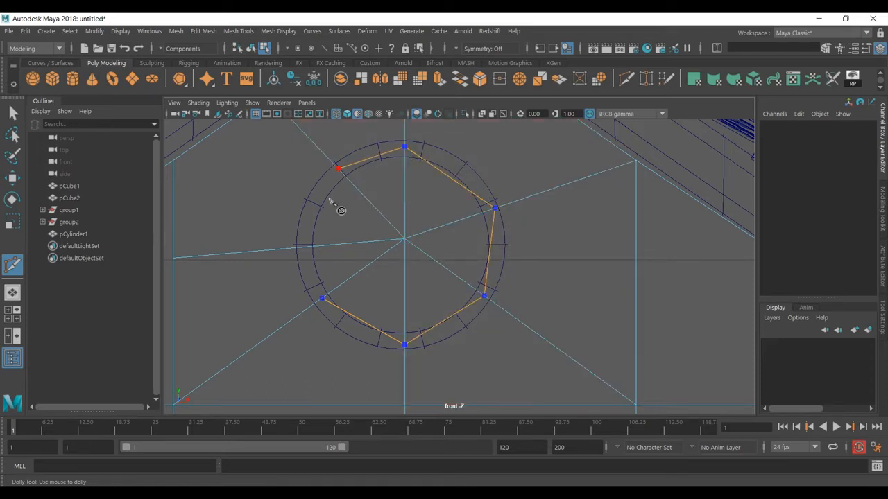
left_click(300, 247)
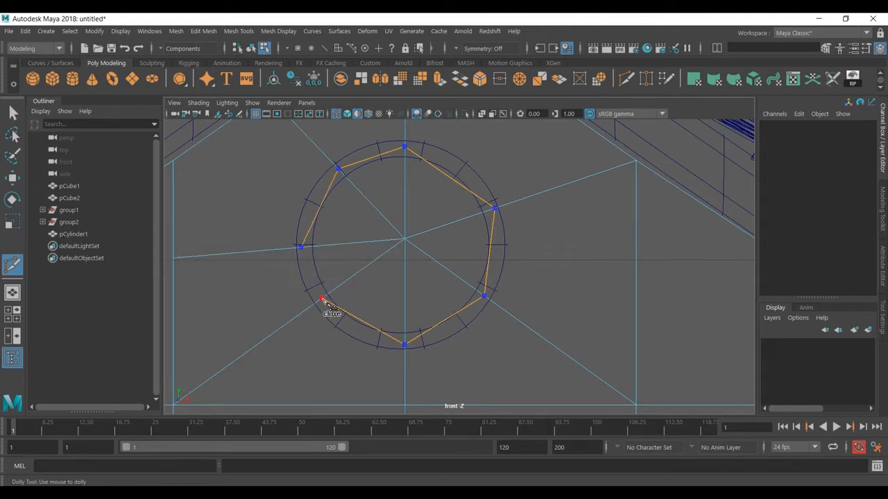
left_click(322, 300)
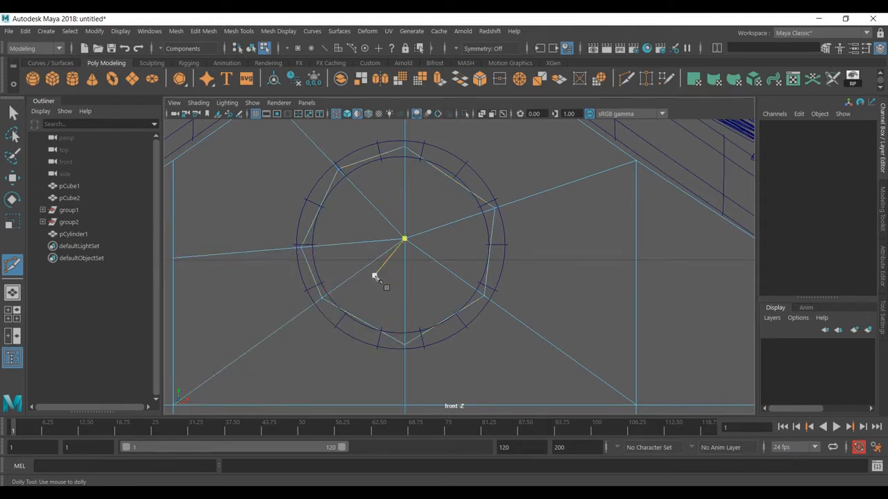
Select the seven triangular wall faces inside the ring and delete them to open a window hole.
key("w")
left_click(390, 278)
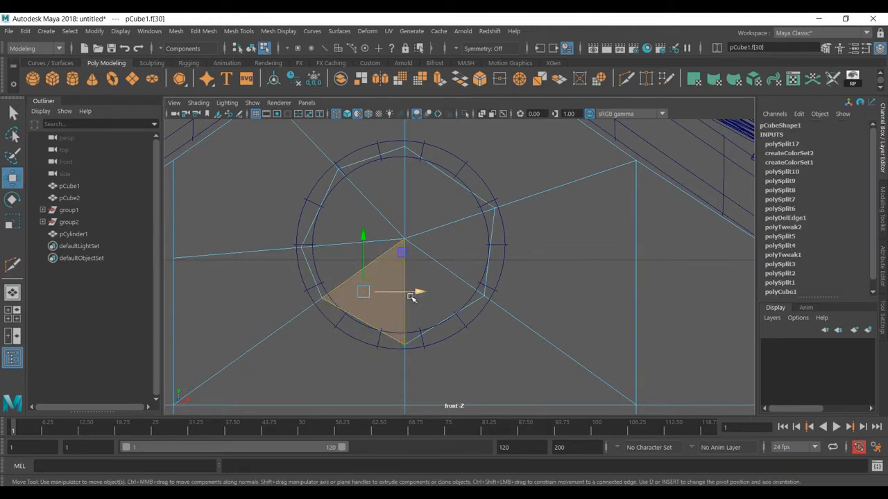
left_click(455, 299, "shift")
left_click(464, 247, "shift")
left_click(449, 196, "shift")
left_click(373, 187, "shift")
left_click(340, 217, "shift")
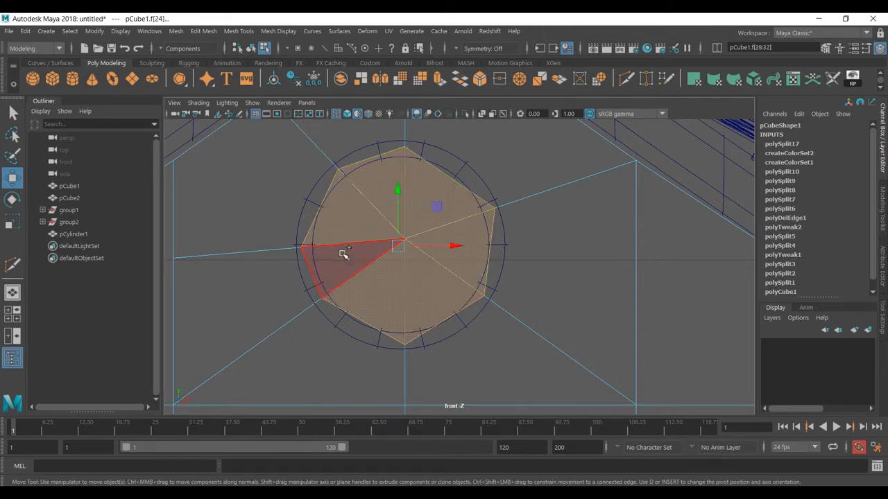
left_click(344, 253, "shift")
key("Delete")
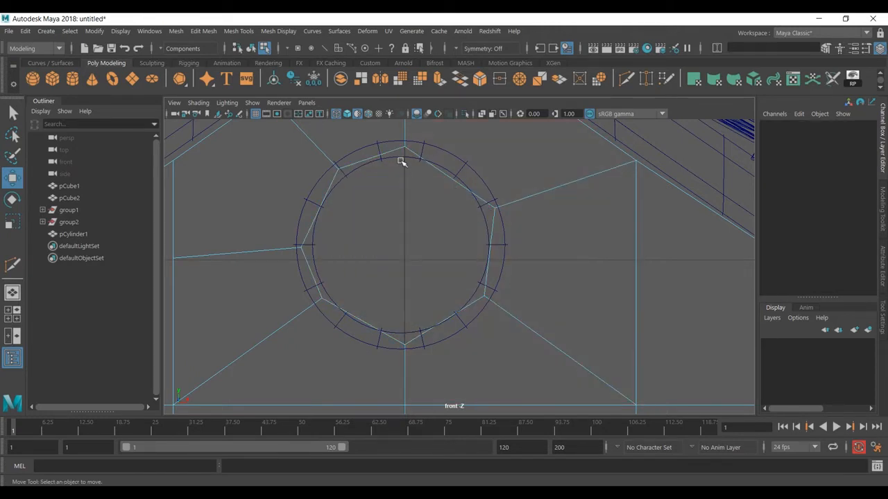
In the front view, move the window hole's corner vertices so its edge lies behind the round ring frame.
right_click_drag(419, 163, 401, 154)
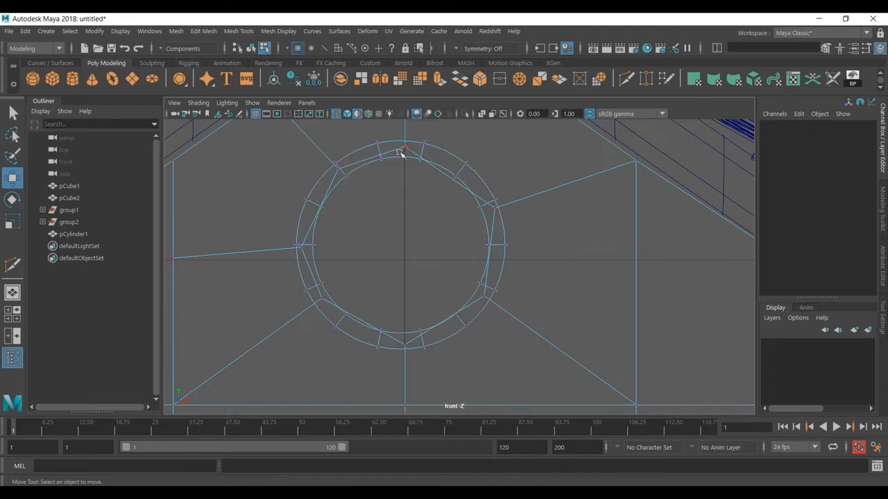
key("ctrl+z")
left_click(492, 207)
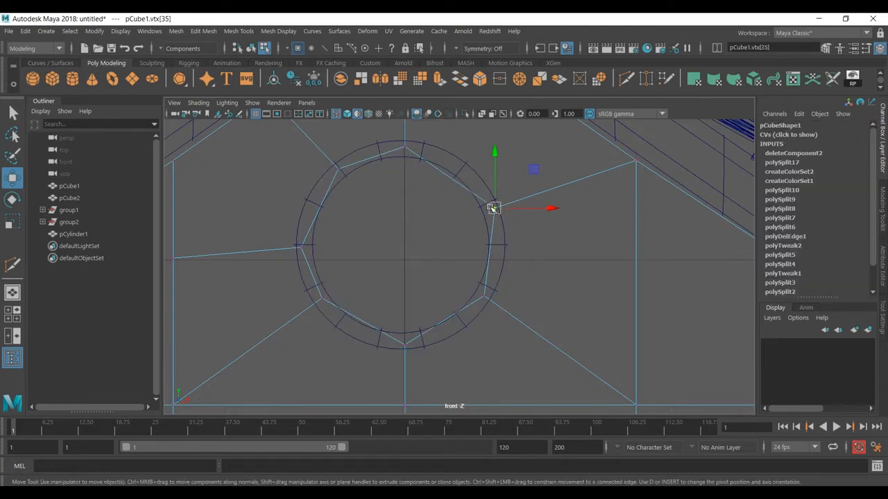
left_click(405, 147)
left_click(425, 146)
left_click(489, 301)
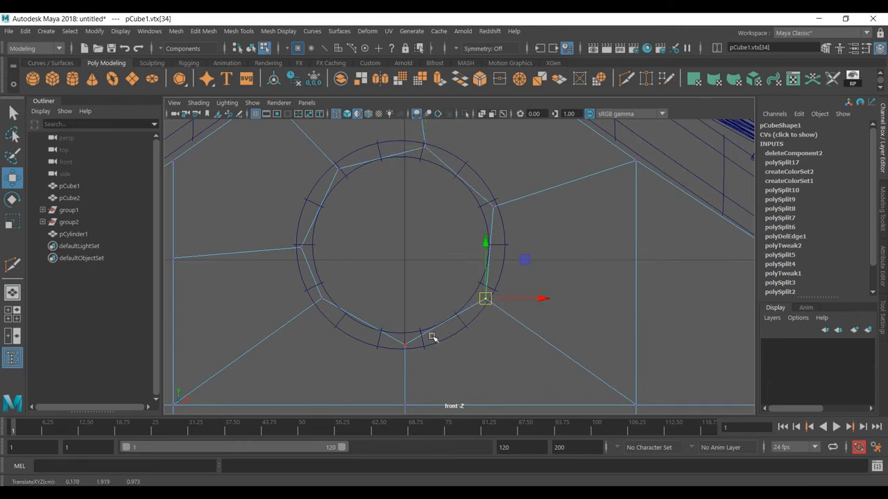
double_click(322, 301)
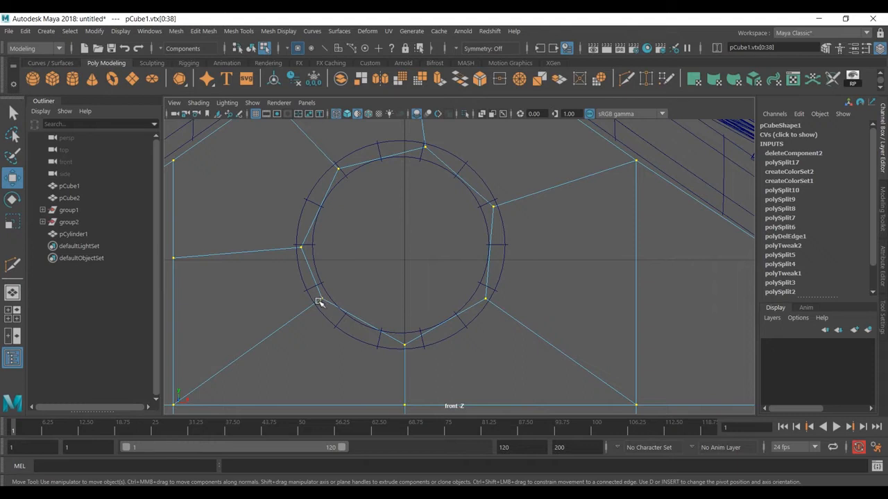
left_click(323, 300)
left_click(404, 344)
Return to object mode and inspect the ring and the hole's edge in the perspective view.
key("space")
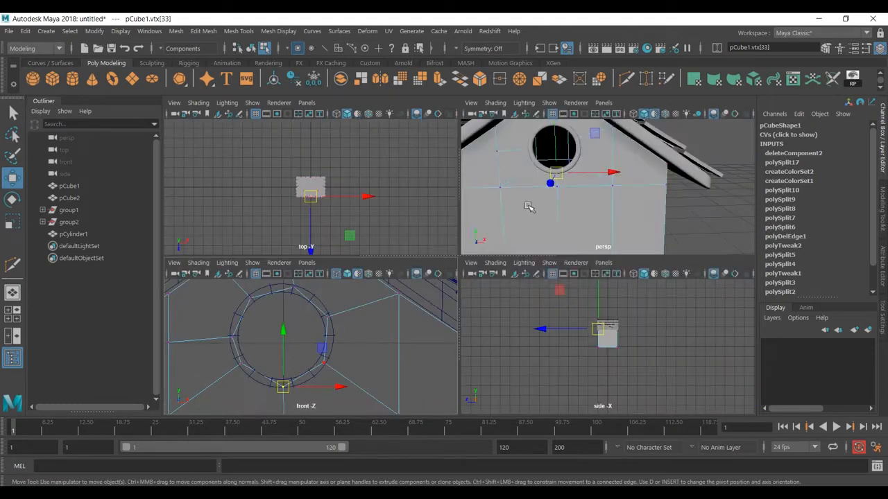
key("space")
scroll(557, 181, "down", 2)
key("F8")
key("F8")
key("F8")
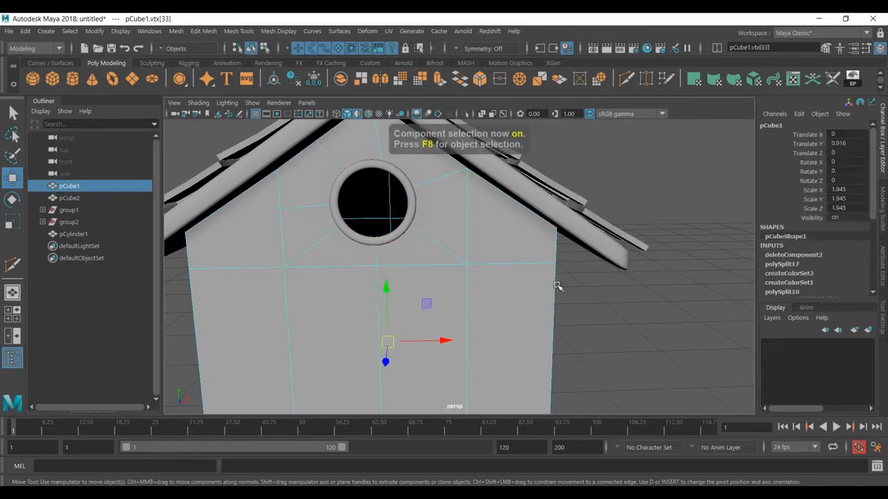
left_click(593, 325)
left_click_drag(592, 325, 559, 306, "alt")
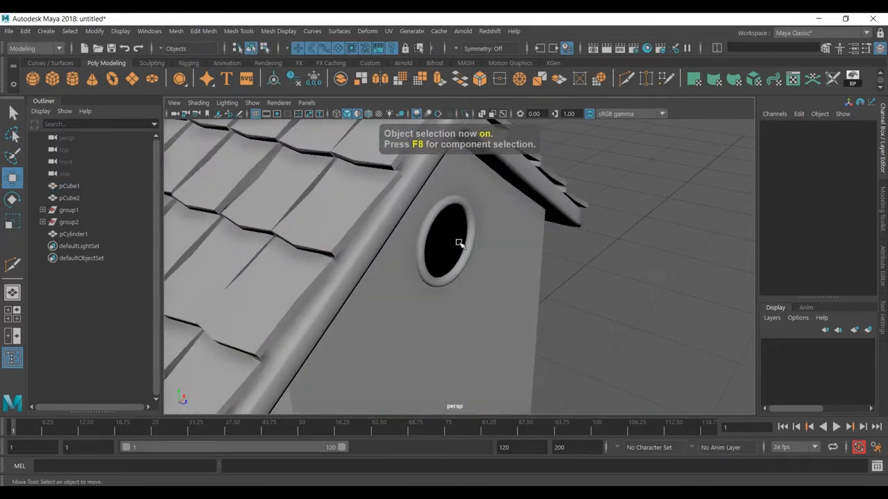
left_click_drag(501, 264, 492, 300, "alt")
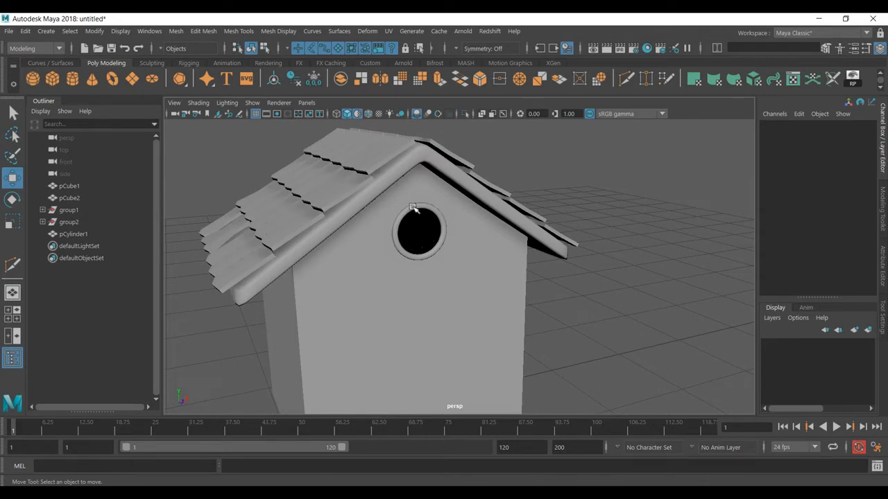
scroll(413, 239, "up", 3)
Try smooth preview on the house body and switch back to the unsmoothed display.
left_click(426, 226)
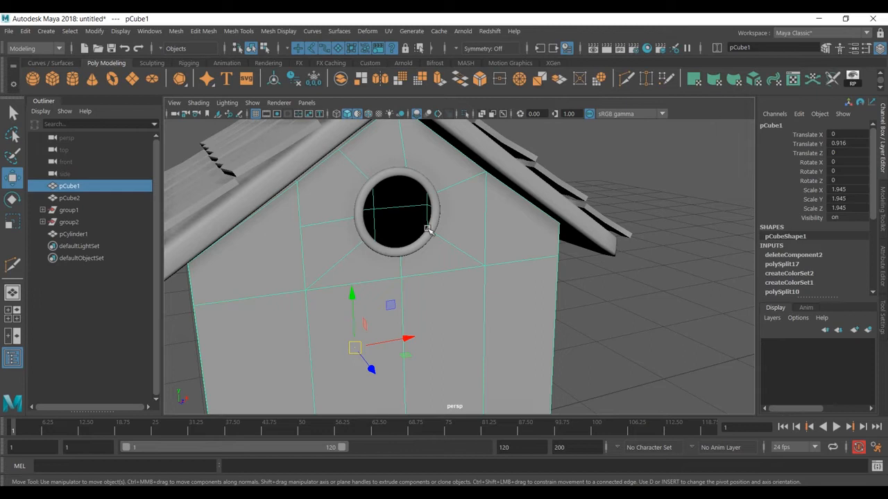
key("3")
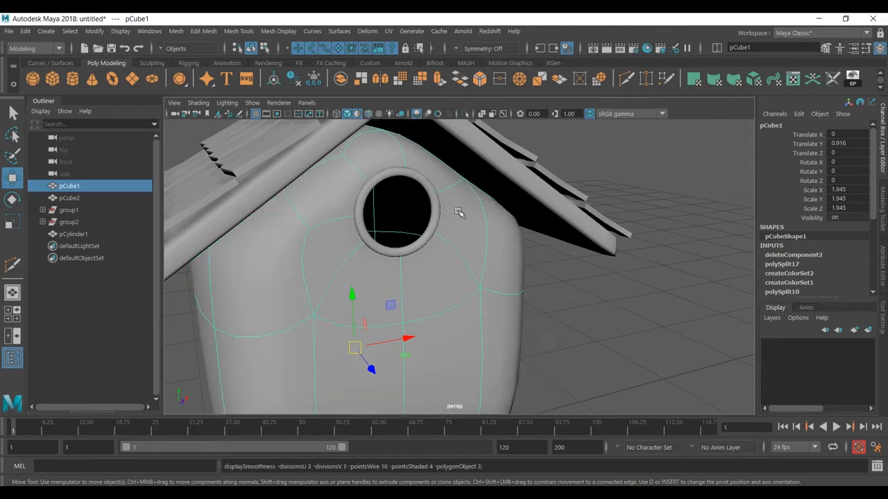
key("1")
left_click(645, 305)
Examine the ring frame and the lower front wall of the house from several angles.
left_click_drag(642, 307, 368, 196, "alt")
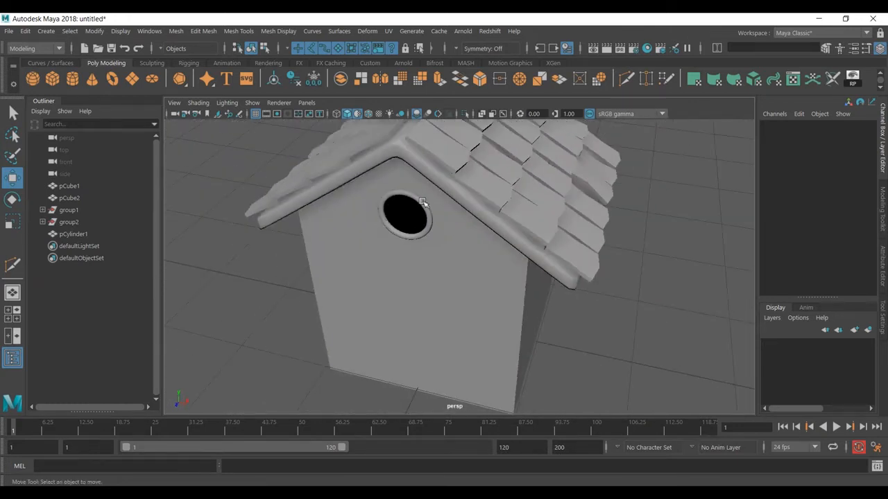
mouse_move(414, 240)
left_mouse_down("alt")
mouse_move(430, 258)
mouse_move(410, 232)
left_mouse_up("alt")
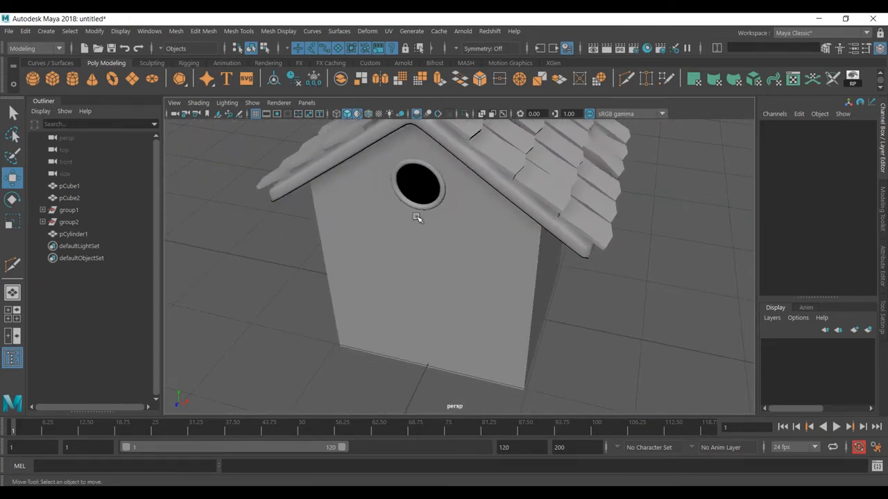
left_click(438, 190)
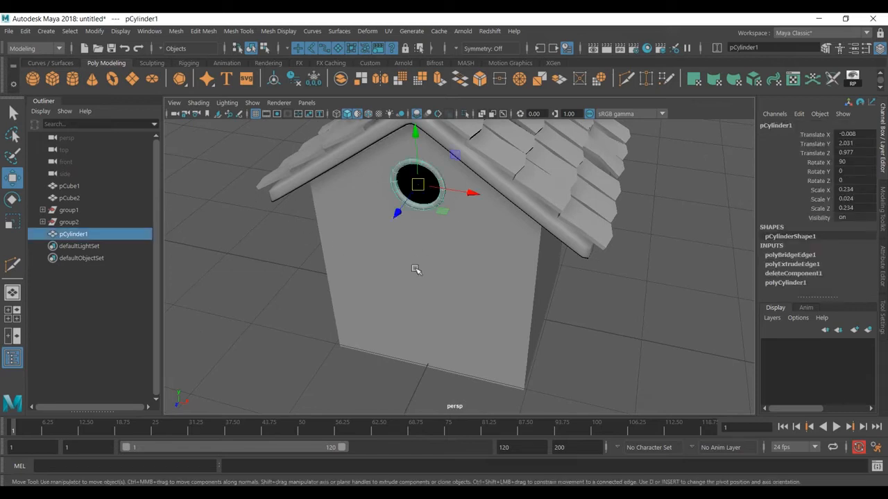
mouse_move(442, 202)
left_mouse_down("alt")
mouse_move(456, 214)
mouse_move(447, 208)
left_mouse_up("alt")
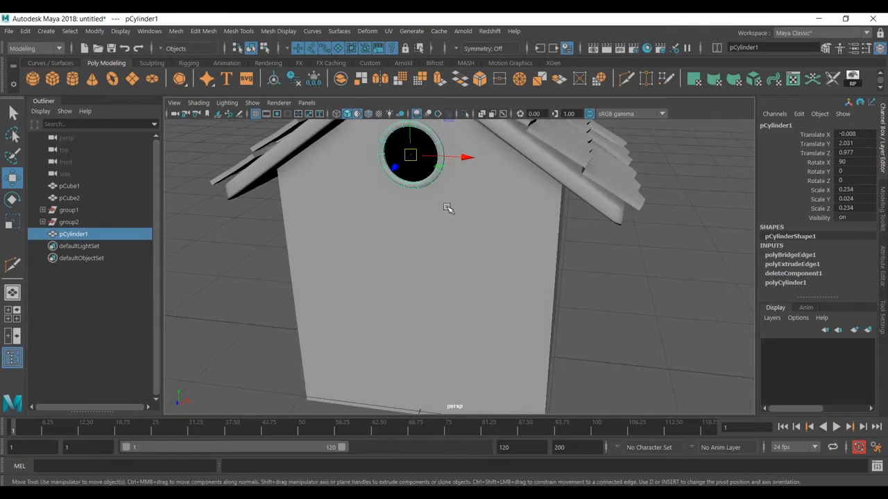
left_click_drag(427, 154, 475, 233, "alt")
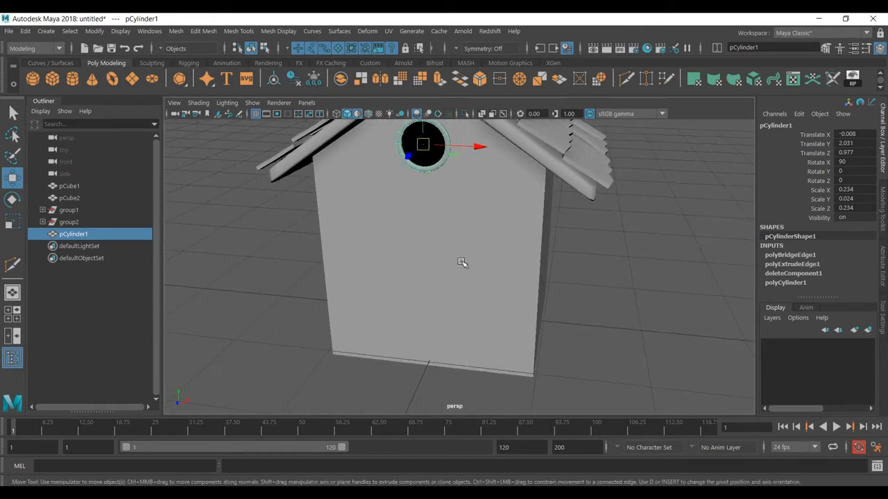
left_click(458, 278)
left_click(566, 317)
left_click_drag(566, 317, 586, 285, "alt")
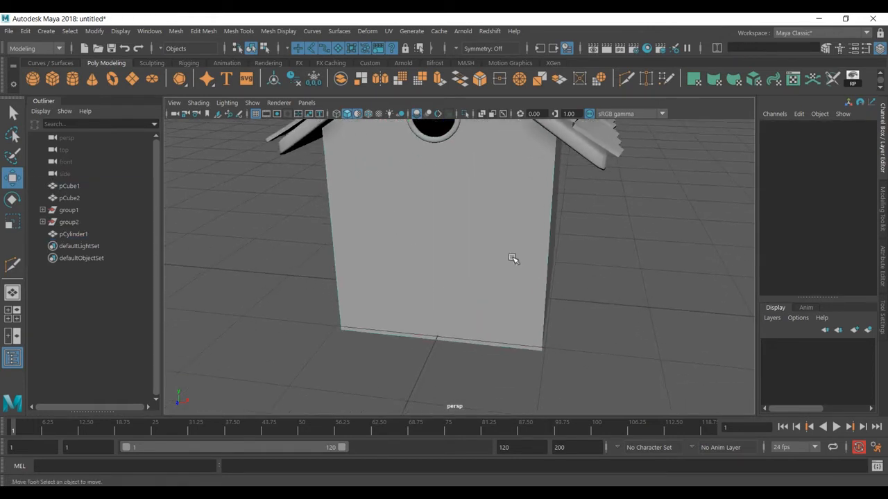
Insert a horizontal edge loop around the lower part of the house body with the Multi-Cut tool.
left_click(450, 261)
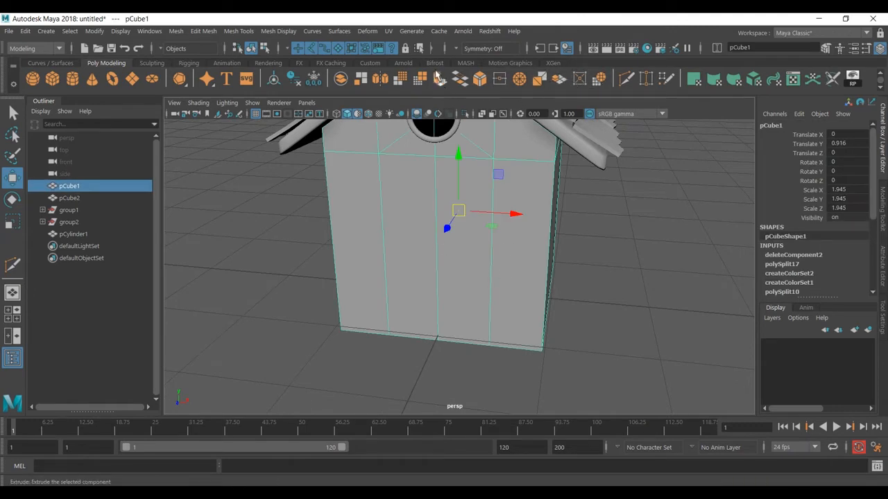
left_click(627, 78)
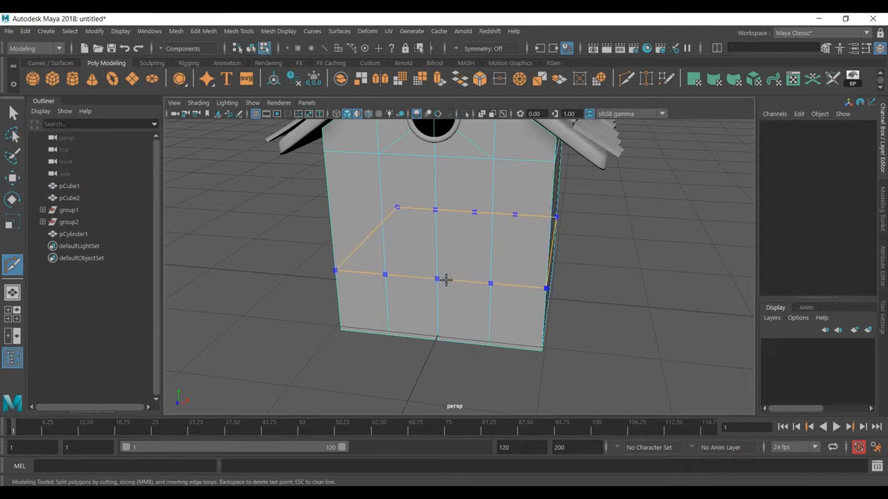
left_click(446, 280, "ctrl")
key("w")
Select the four faces along the bottom of the front wall and extrude them forward to about 1.457 in Z.
right_click_drag(448, 309, 448, 209)
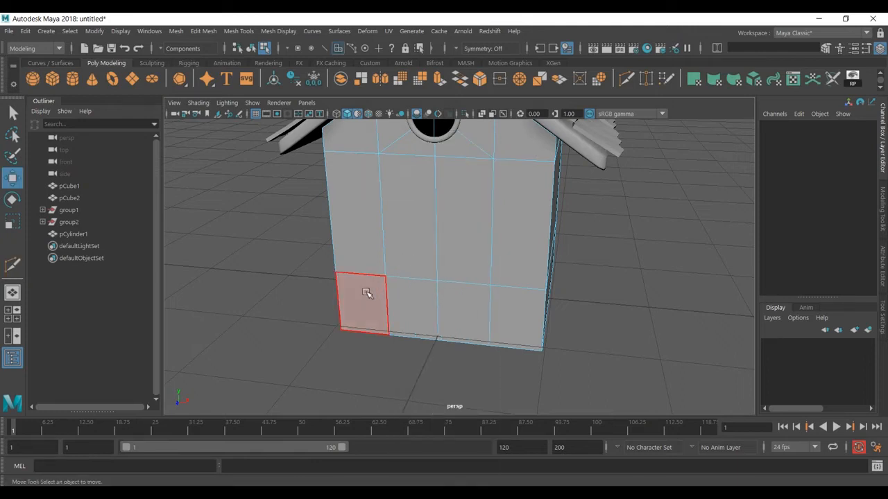
left_click(366, 293)
left_click(422, 293, "shift")
left_click(467, 298, "shift")
left_click(523, 307, "shift")
left_click_drag(430, 335, 410, 368, "shift")
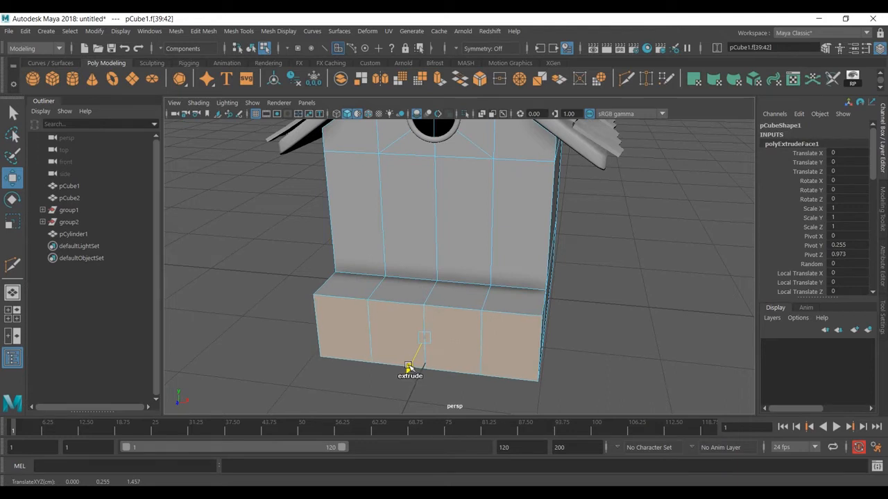
Adjust the front of the extruded ledge to about 1.431 in Z and return to object mode.
left_click(454, 297)
left_click_drag(454, 297, 535, 294, "alt")
left_click_drag(556, 339, 543, 342)
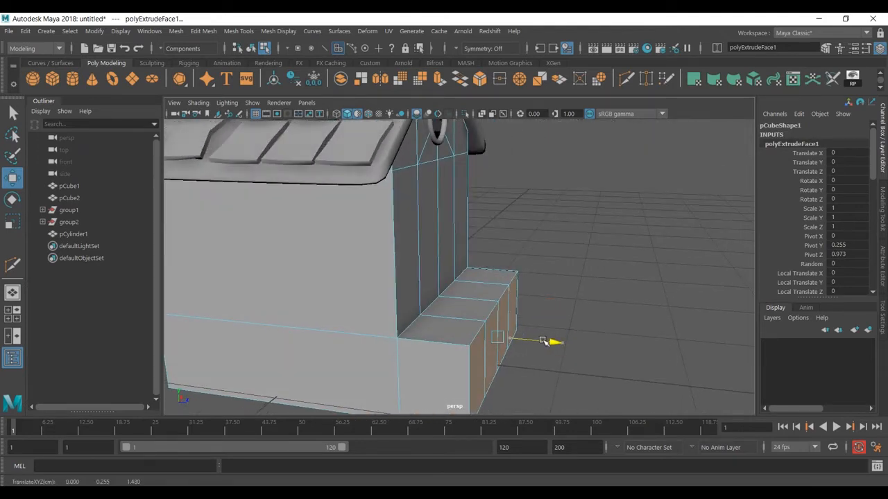
left_click_drag(564, 289, 424, 291, "alt")
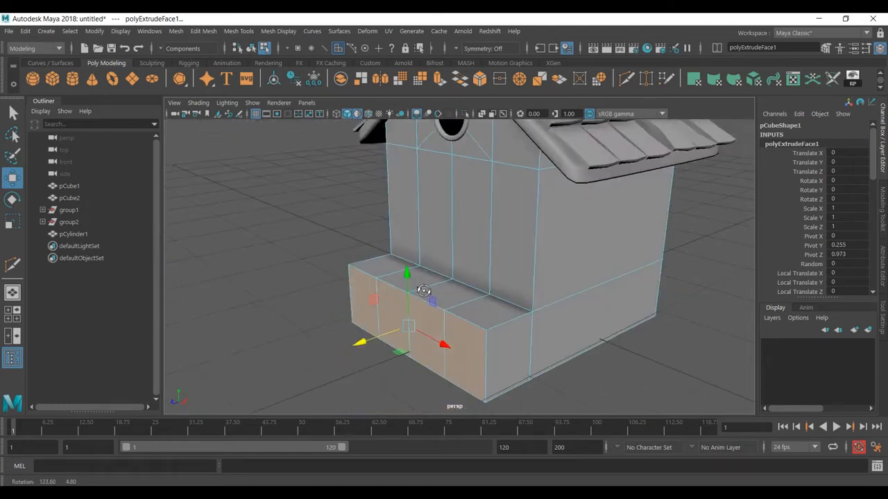
left_click_drag(386, 344, 382, 338)
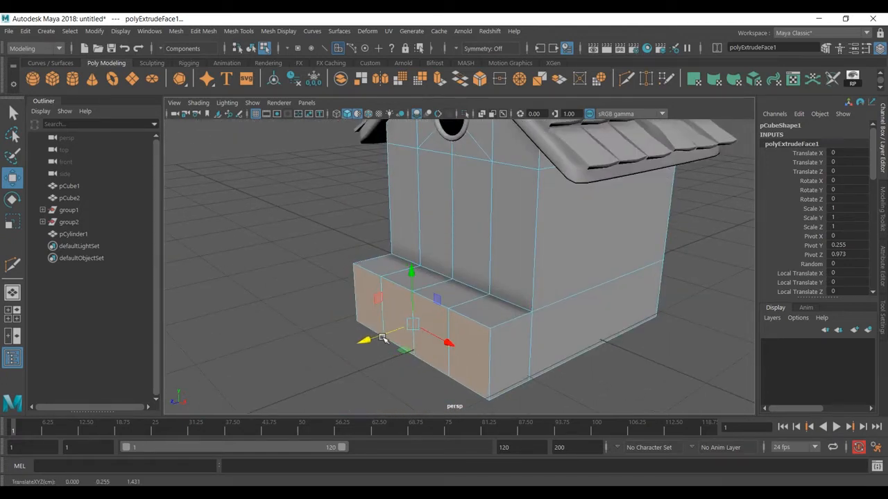
left_click_drag(299, 255, 506, 238, "alt")
left_click(634, 272)
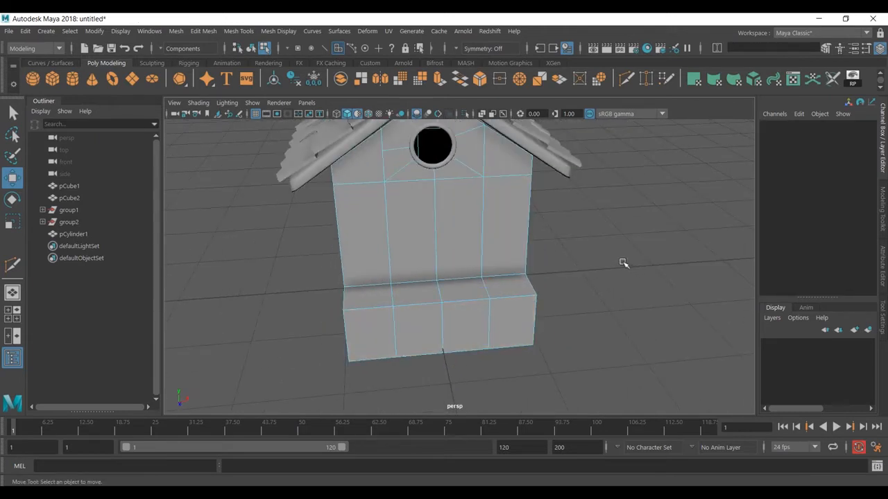
key("F8")
key("F8")
key("F8")
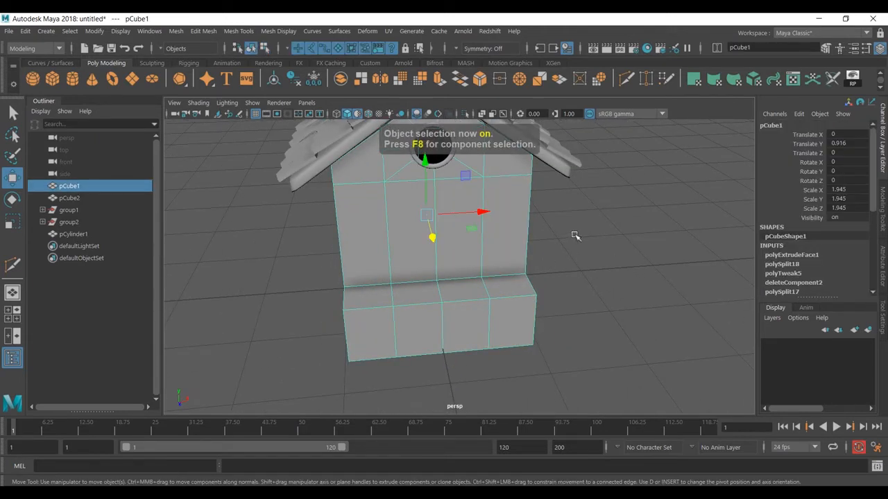
left_click(585, 235)
Create a polygon cylinder and set its Rotate X to 90.
scroll(469, 246, "up", 3)
scroll(461, 303, "up", 3)
left_click(444, 249)
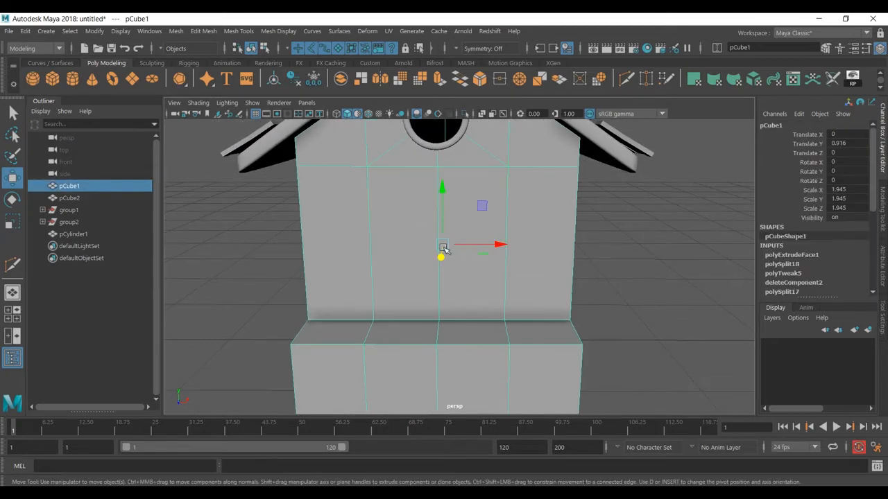
left_click(209, 238)
scroll(463, 280, "down", 2)
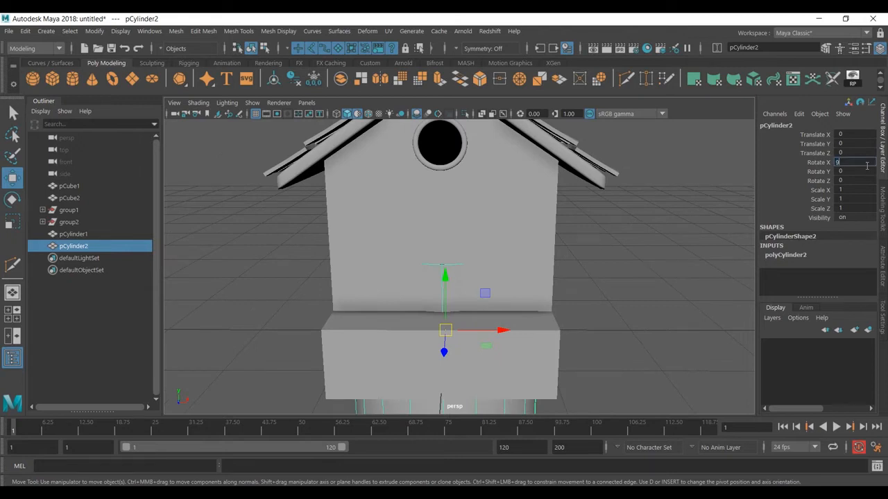
type("0")
key("Return")
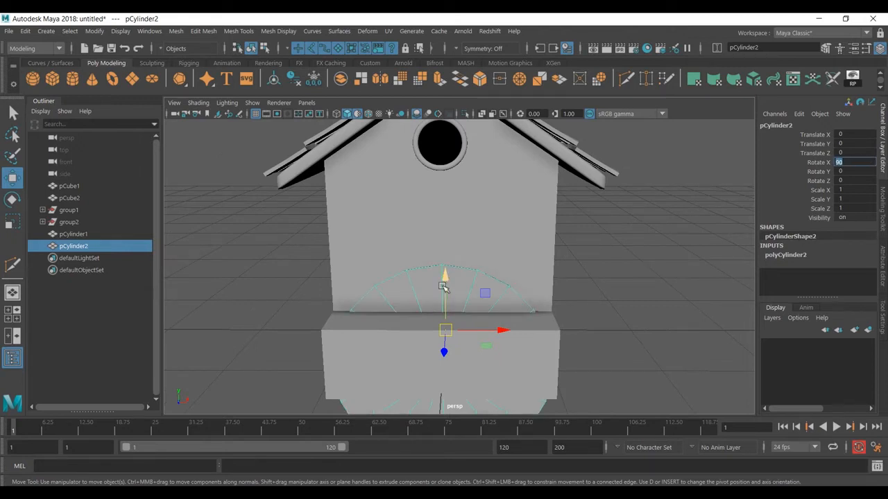
Scale the new cylinder uniformly to about 0.301 and raise it to about 1.246 in Y on the front wall.
left_click_drag(441, 287, 446, 196)
key("r")
key("space")
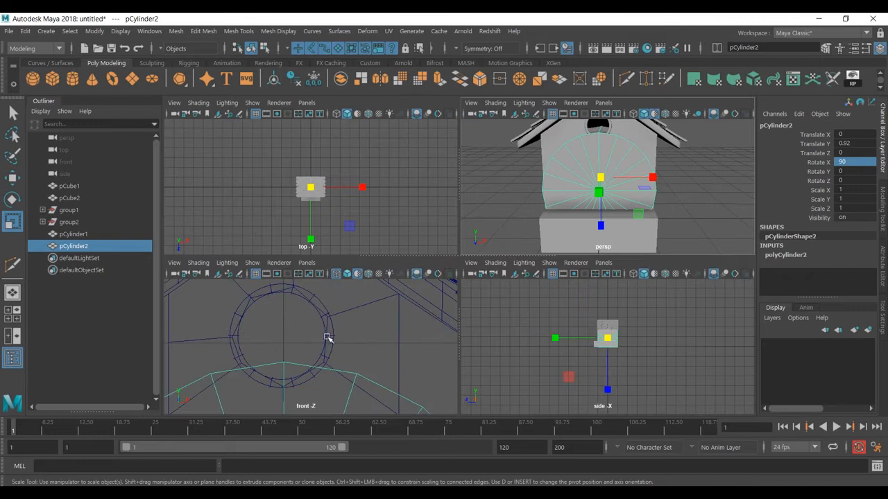
key("space")
scroll(432, 269, "up", 5)
middle_click_drag(324, 302, 494, 278, "alt")
scroll(492, 283, "up", 3)
left_click_drag(474, 307, 346, 303)
key("w")
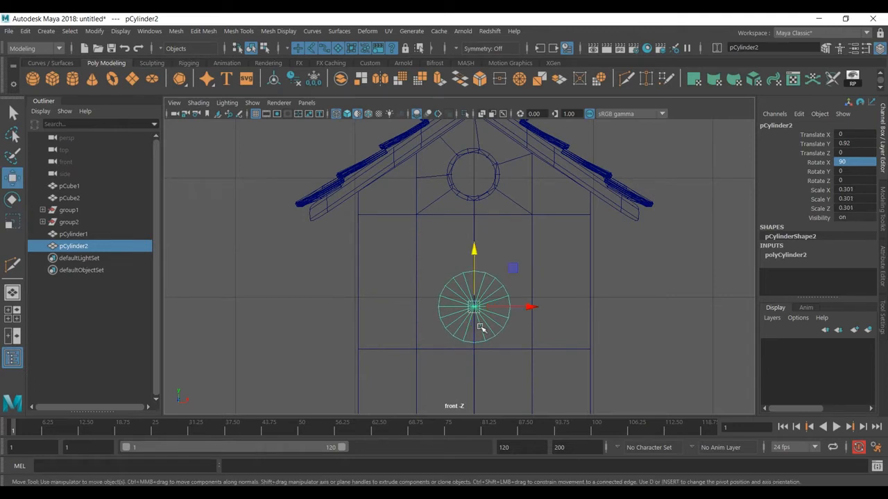
left_click_drag(478, 272, 478, 230)
scroll(478, 229, "up", 2)
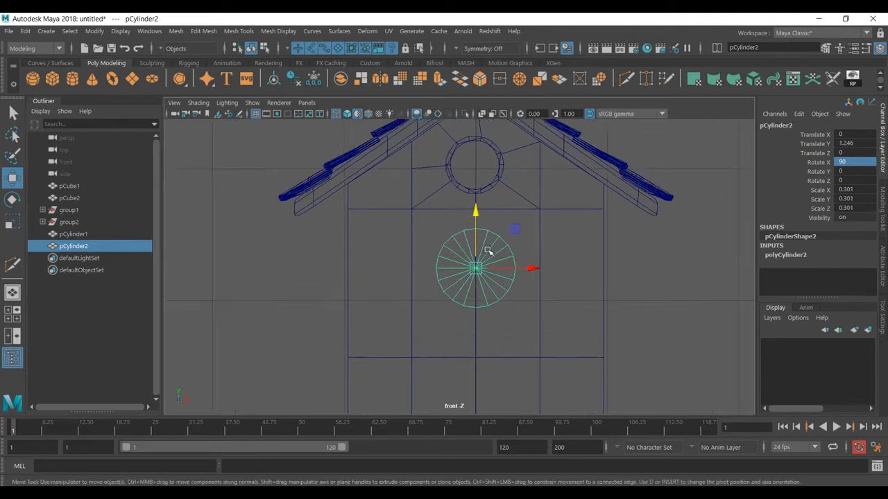
Shrink the cylinder uniformly to about 0.239 and raise it to about 1.335 in Y below the round window.
key("r")
left_click_drag(483, 268, 477, 229)
key("w")
scroll(477, 229, "up", 2)
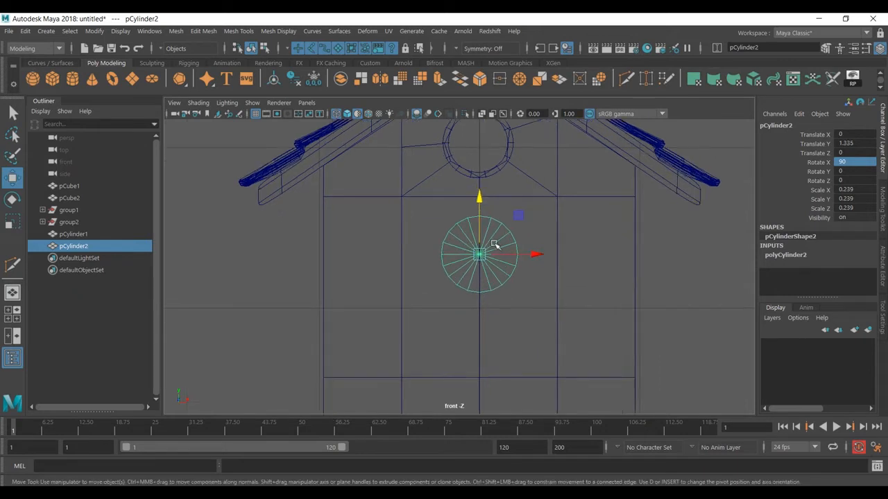
Set the new cylinder's Subdivisions Axis to 12.
left_click(808, 254)
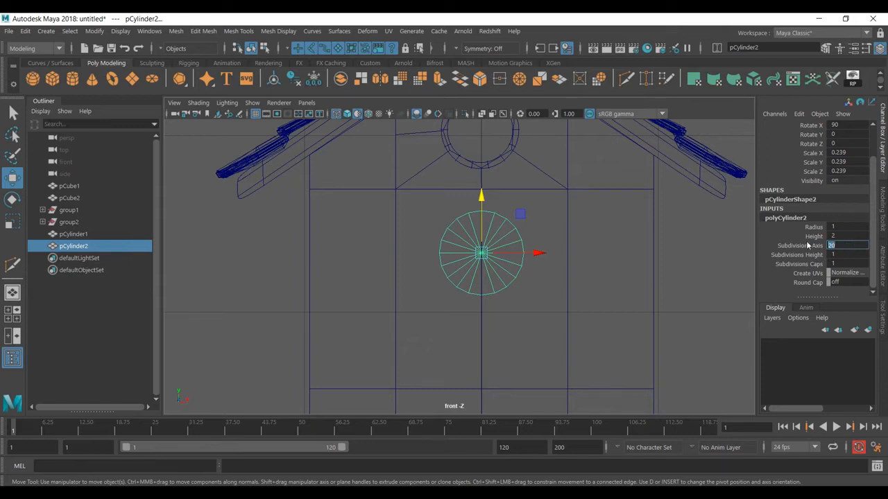
type("12")
key("Return")
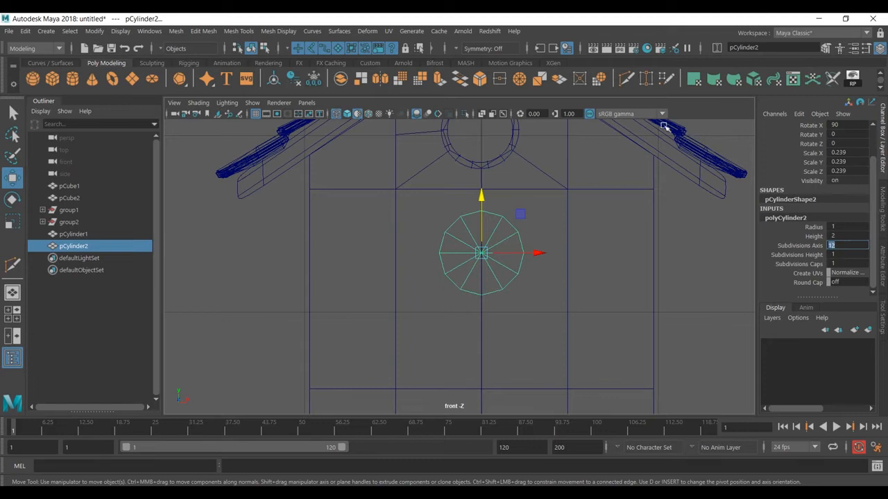
Delete the lower half of the 12-sided cylinder's faces, keeping the upper half circle.
scroll(489, 248, "up", 2)
right_click_drag(518, 270, 518, 204)
left_click_drag(552, 304, 415, 287)
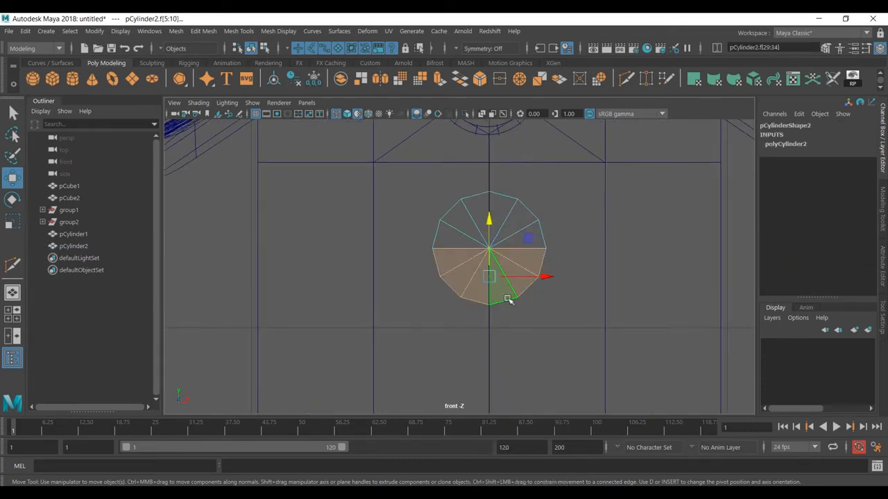
key("Delete")
key("space")
key("space")
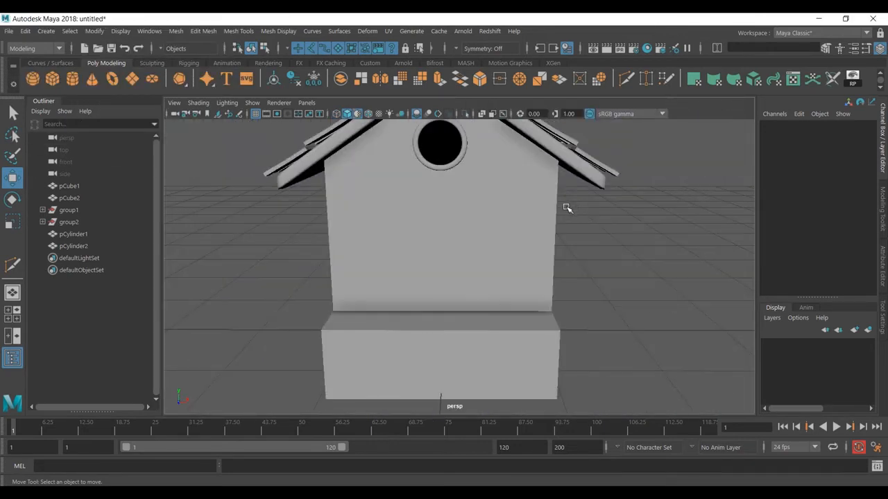
Flatten the half cylinder to about 0.032 in Scale Y so it sits thinly against the front wall.
key("F8")
left_click_drag(517, 222, 424, 240, "alt")
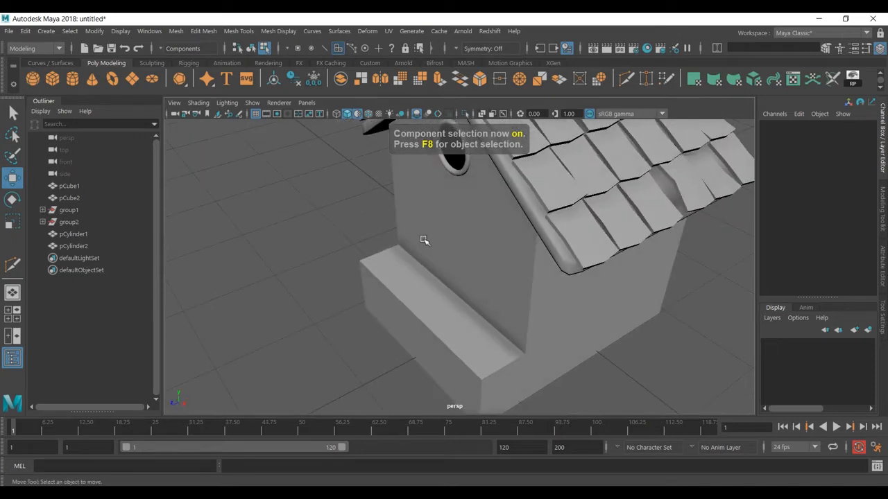
left_click(72, 246)
left_click_drag(495, 204, 416, 239)
key("r")
key("w")
key("space")
key("space")
middle_click_drag(466, 300, 418, 297, "alt")
scroll(449, 267, "up", 3)
right_click(405, 232)
right_click_drag(406, 236, 406, 204)
left_click(465, 266)
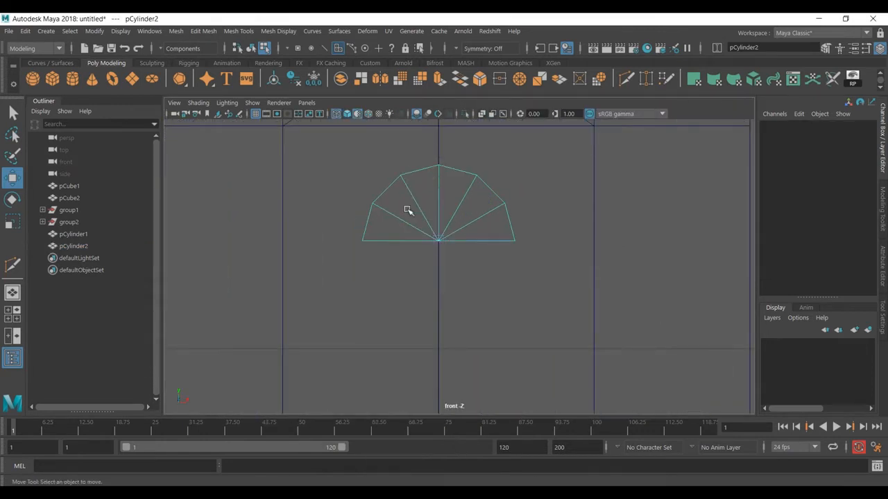
Select the open border edges under the half cylinder and fill the hole with a face.
key("space")
key("space")
left_click_drag(527, 245, 587, 225, "alt")
scroll(499, 248, "up", 3)
left_click_drag(499, 248, 498, 220, "alt")
left_click(457, 177)
left_click_drag(452, 193, 455, 233, "alt")
right_click_drag(427, 169, 424, 136)
left_click(367, 199)
left_click_drag(367, 198, 441, 264, "alt")
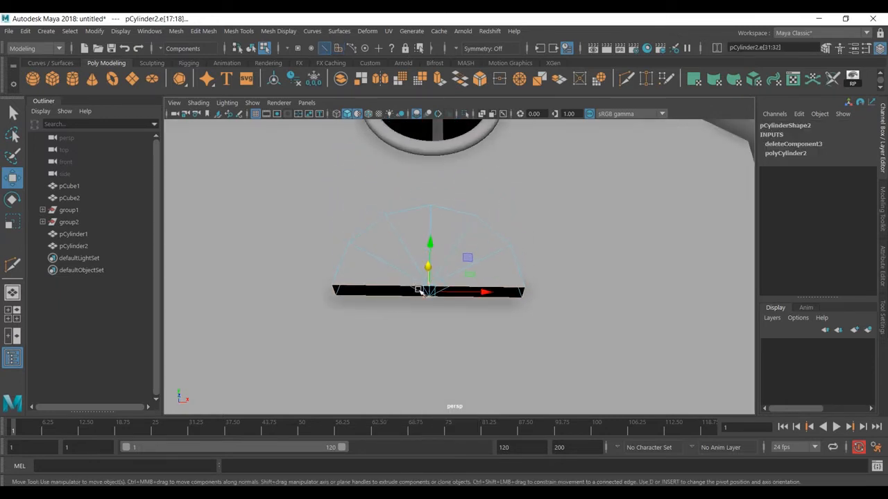
scroll(418, 291, "up", 2)
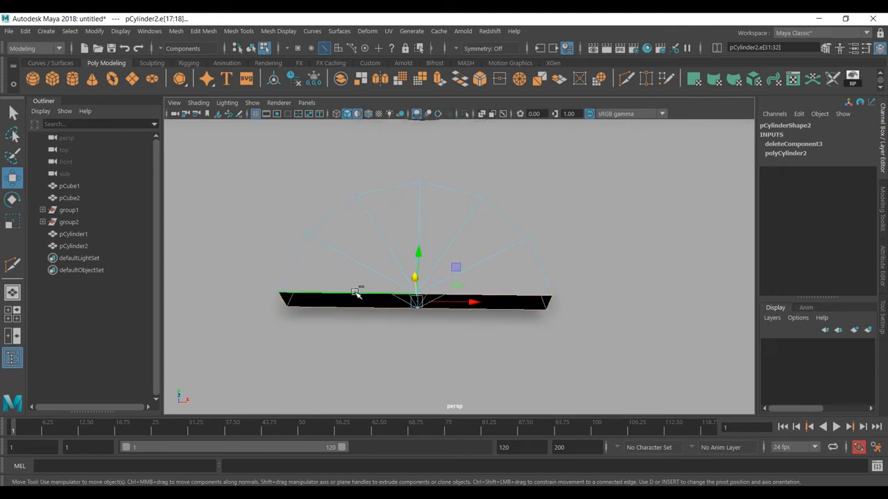
right_click_drag(354, 291, 371, 437, "shift")
Cut the new bottom face in two with the Multi-Cut tool, connecting its front and back centre vertices.
key("r")
scroll(455, 333, "up", 2)
left_click_drag(465, 329, 467, 277, "alt")
middle_click_drag(467, 278, 507, 256, "alt")
left_click(626, 80)
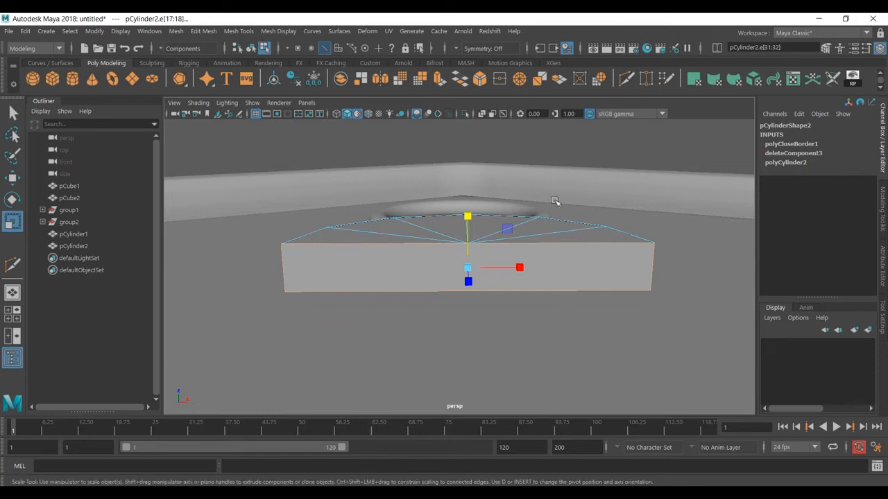
scroll(552, 238, "up", 3)
left_click(474, 227)
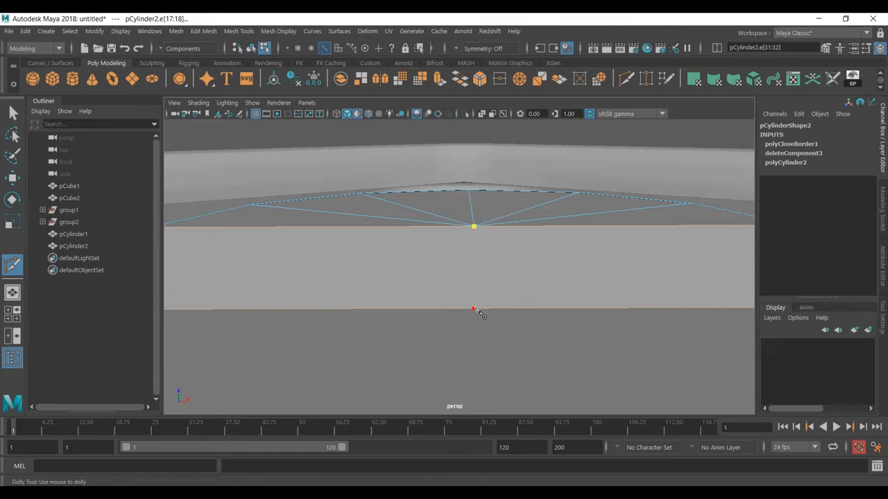
key("Return")
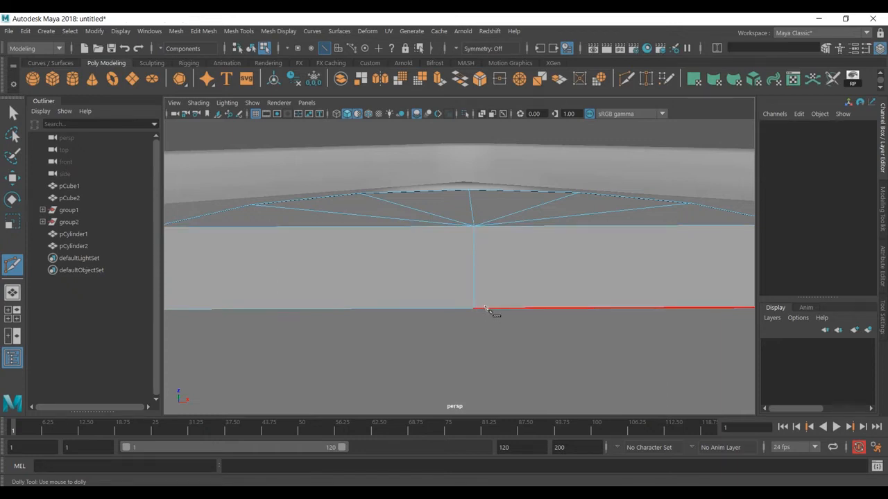
Check the half-circle shape in smooth preview and return it to the unsmoothed display.
key("w")
left_click_drag(474, 252, 492, 291, "alt")
key("3")
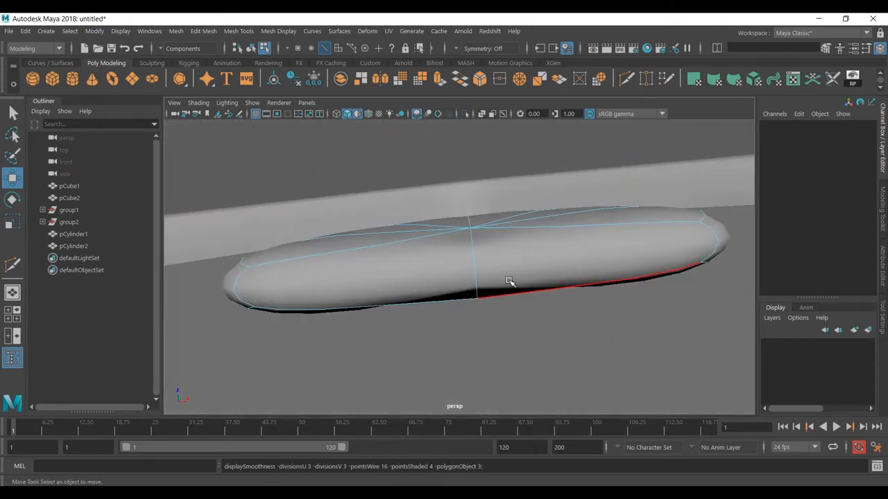
scroll(520, 308, "up", 8)
key("1")
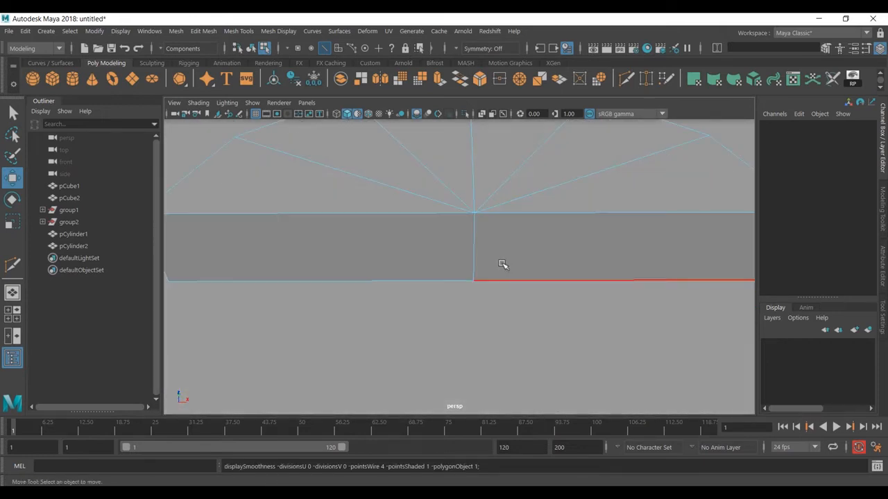
Extrude the half circle's two bottom faces straight down to about 0.718 in Y to form an arched door.
left_click_drag(503, 264, 527, 257, "alt")
right_click_drag(520, 173, 521, 204)
left_click_drag(521, 204, 527, 237, "alt")
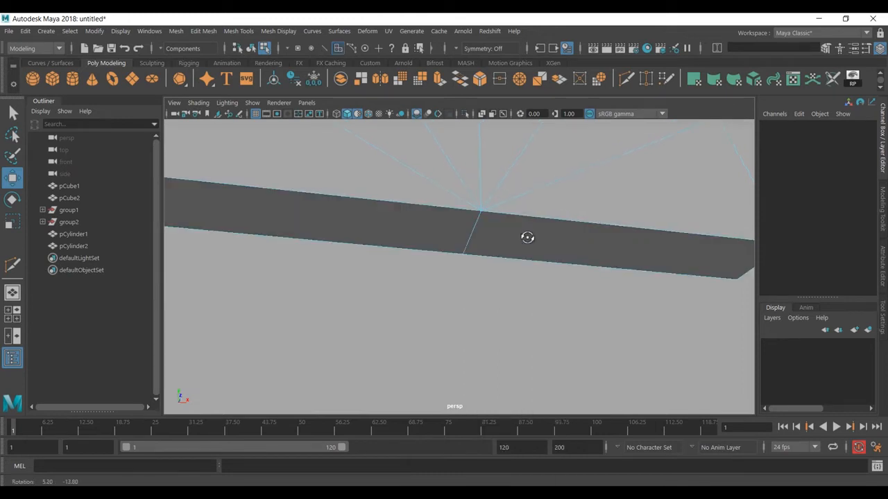
left_click(529, 238)
left_click(414, 223, "shift")
scroll(479, 254, "down", 5)
left_click_drag(479, 254, 483, 328, "alt")
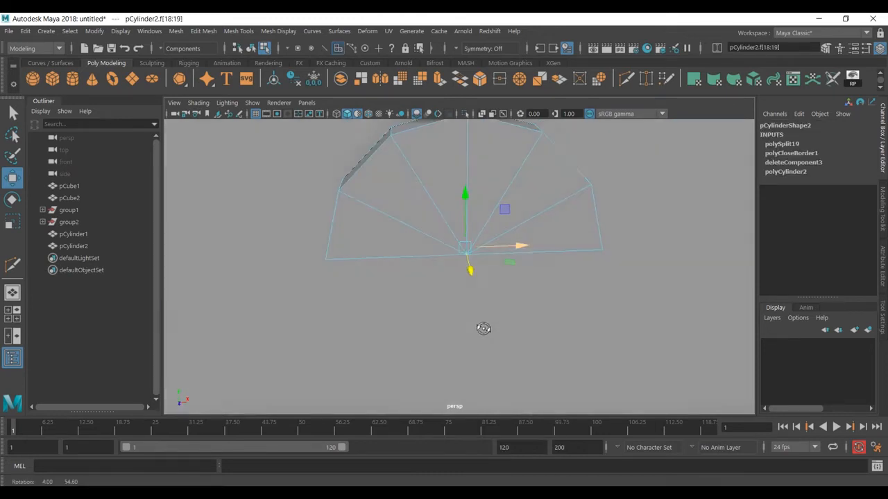
key("space")
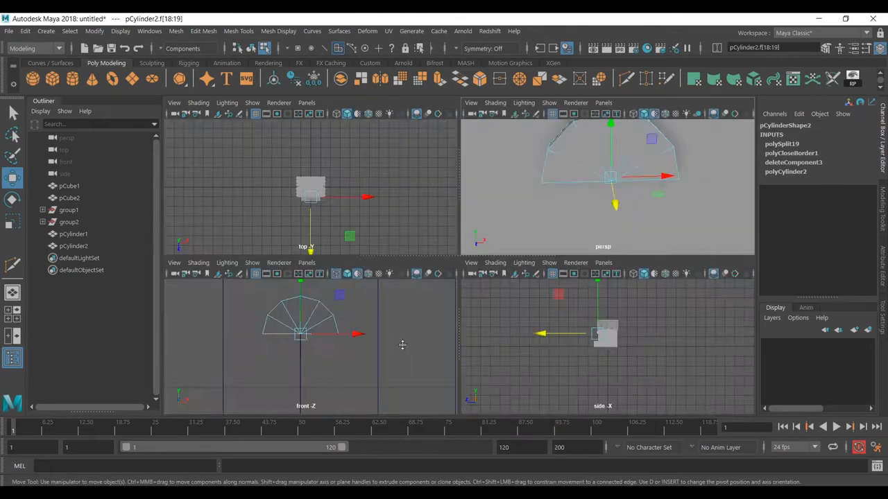
key("space")
scroll(381, 372, "down", 8)
scroll(458, 291, "up", 8)
key("ctrl+e")
mouse_move(476, 288)
left_mouse_down()
mouse_move(477, 312)
mouse_move(472, 275)
mouse_move(482, 301)
left_mouse_up()
Lower the whole arched door to about 1.199 in Y, down to the front ledge.
key("F8")
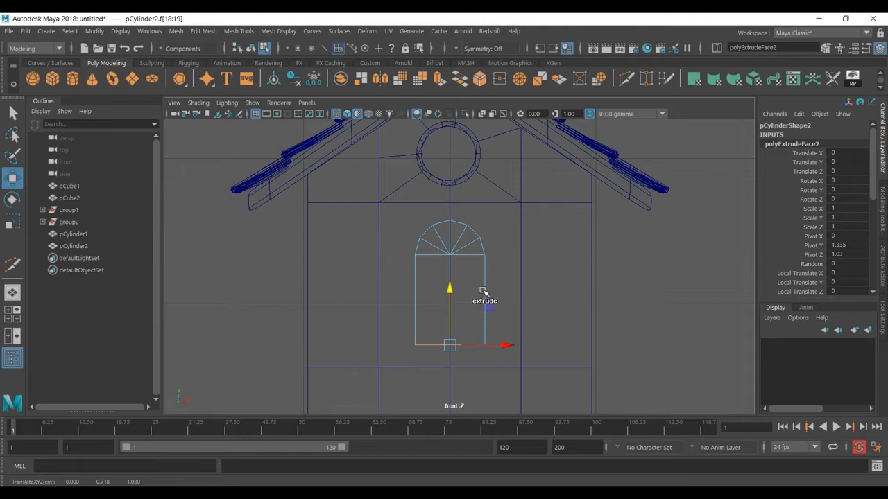
left_click_drag(451, 228, 458, 247)
key("space")
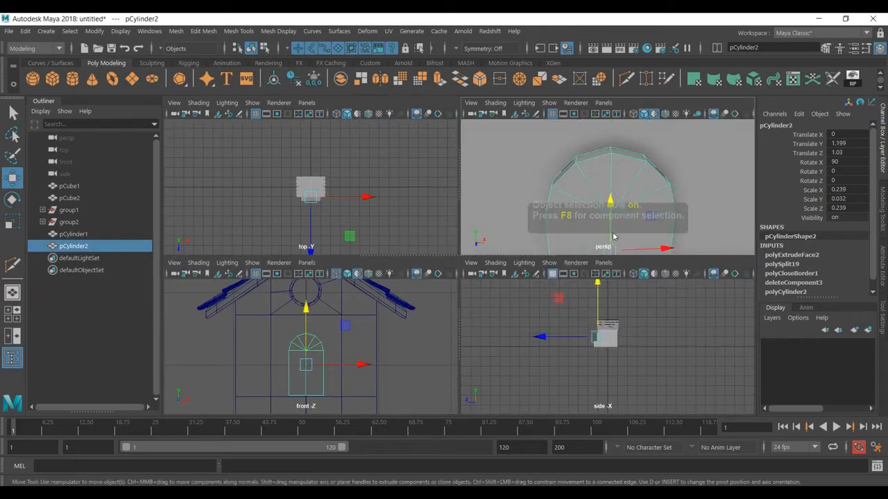
key("space")
Thin the door to about 0.017 in Scale Y and set it into the wall at about 0.98 in Z.
scroll(566, 269, "down", 3)
key("f")
left_click_drag(535, 295, 454, 313, "alt")
key("r")
mouse_move(414, 242)
left_mouse_down()
mouse_move(432, 234)
mouse_move(426, 240)
left_mouse_up()
key("w")
scroll(444, 274, "down", 5)
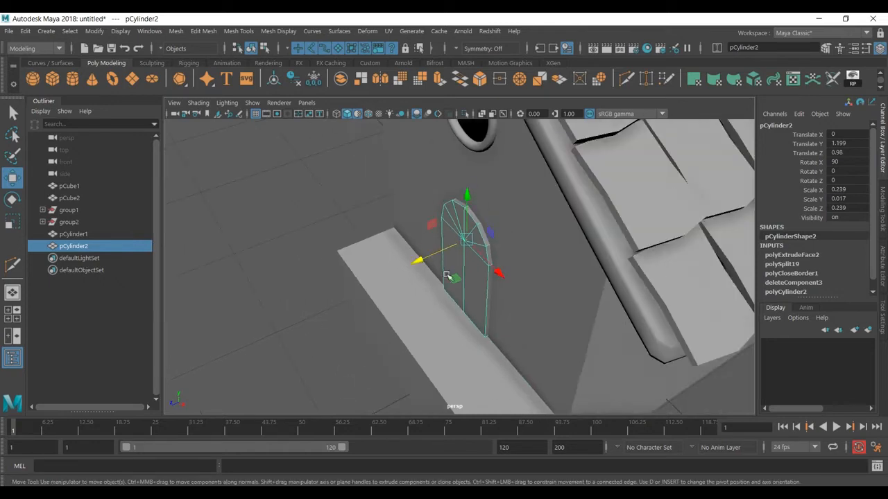
Move the arched door slightly forward out of the wall to about 0.989 in Z.
left_click_drag(452, 310, 521, 299, "alt")
key("1")
key("3")
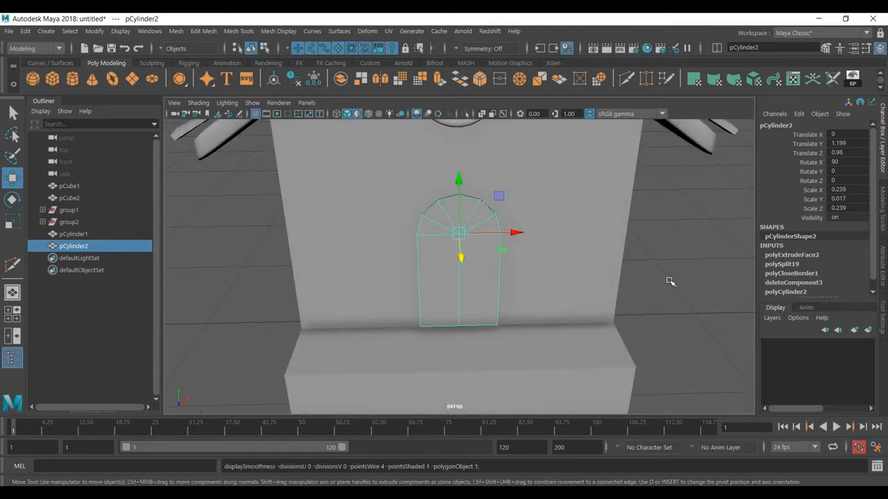
left_click(668, 281)
left_click(475, 233)
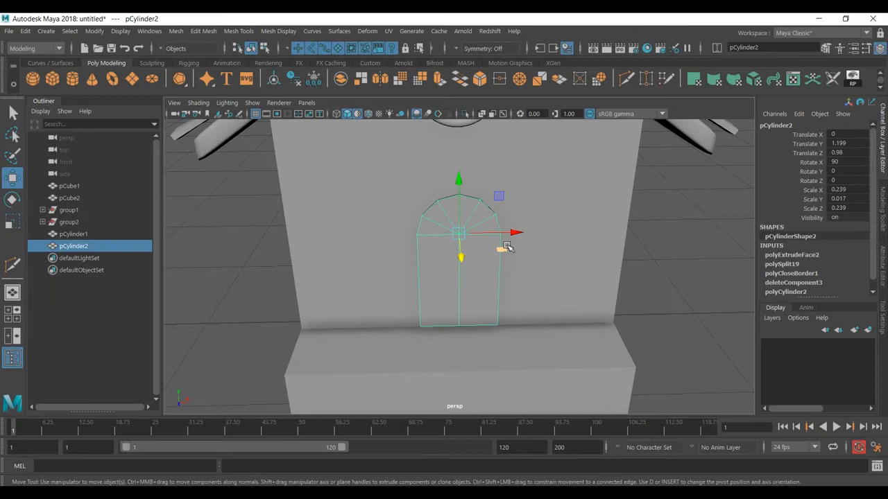
scroll(486, 273, "up", 3)
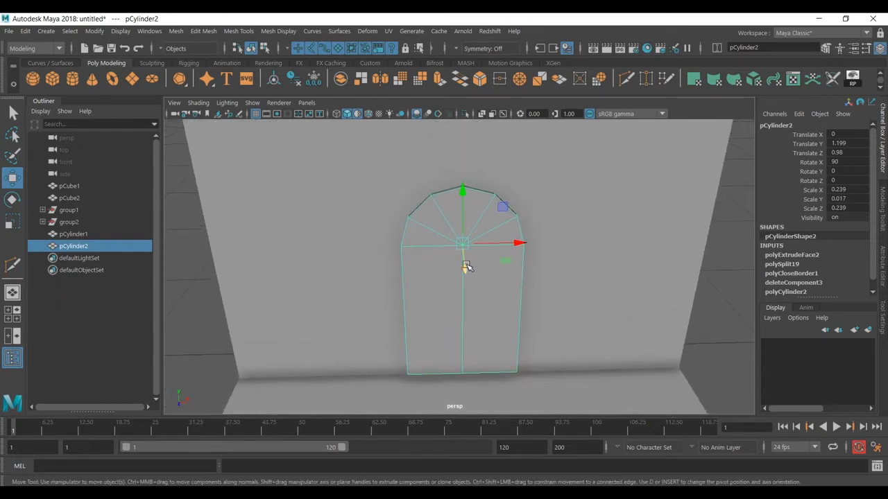
scroll(469, 251, "up", 1)
left_click_drag(466, 265, 503, 276)
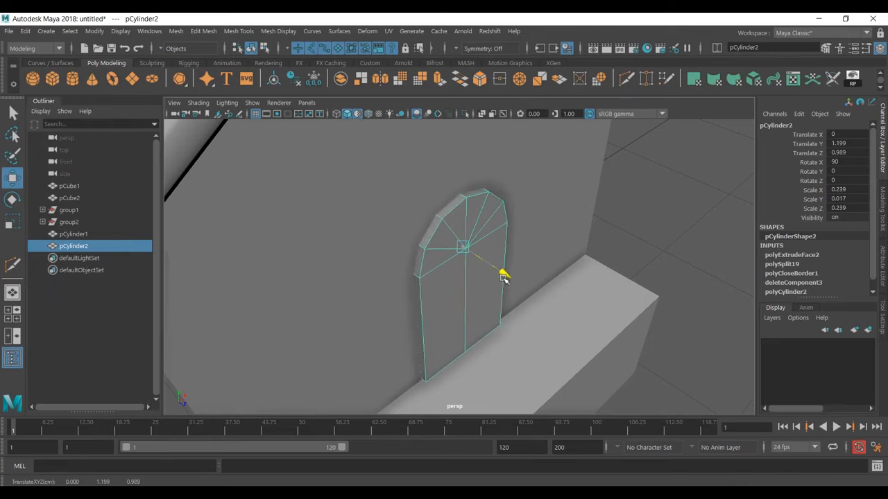
Duplicate the arched door, hide the copy and reselect the original.
left_click(650, 211)
left_click(469, 264)
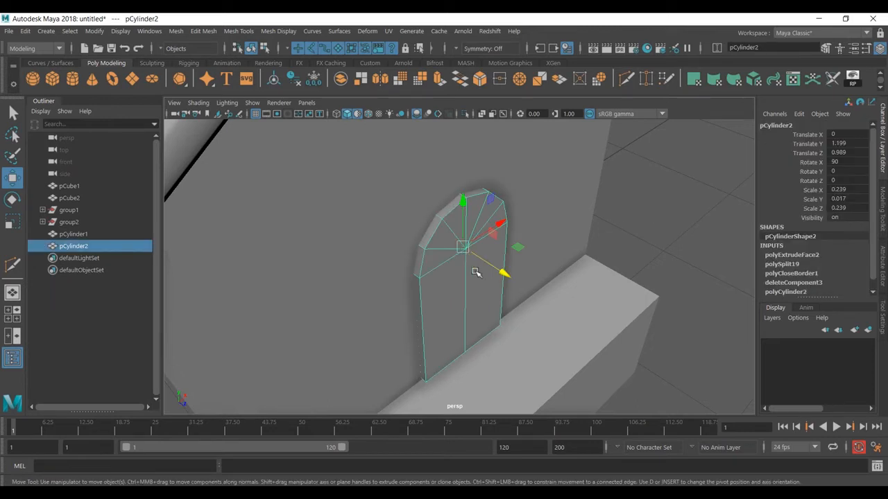
key("ctrl+d")
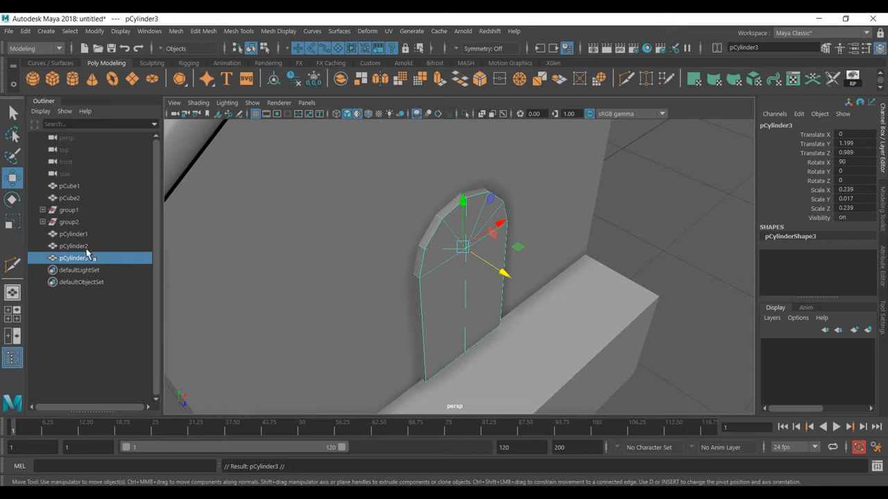
key("ctrl+h")
left_click(466, 251)
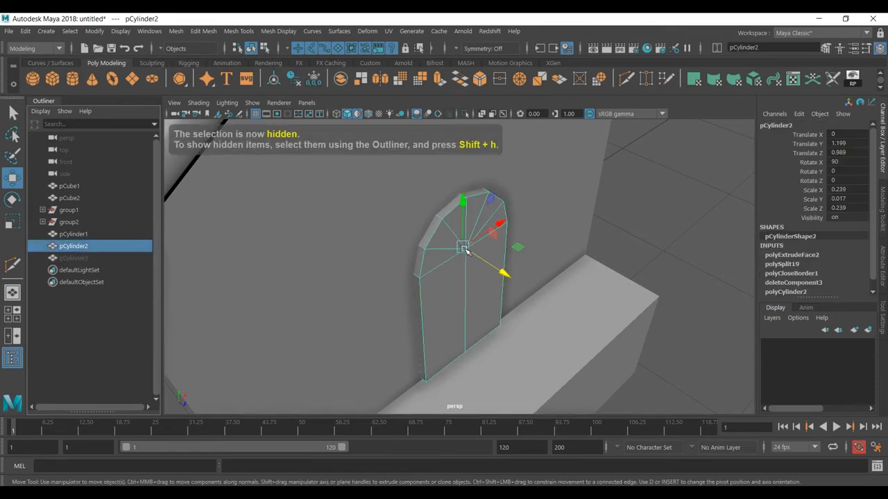
left_click_drag(444, 297, 462, 299, "alt")
right_click_drag(462, 299, 455, 207)
left_click(434, 382)
left_click_drag(458, 385, 504, 331, "alt")
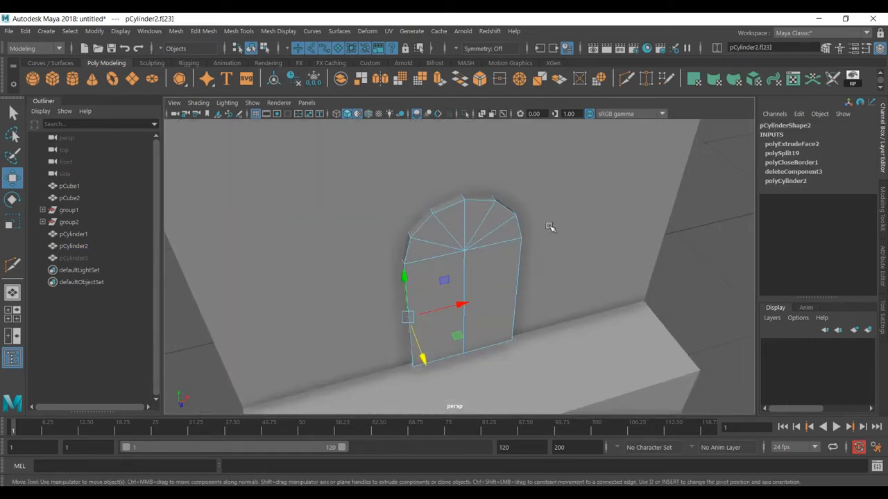
left_click_drag(516, 302, 490, 357, "alt")
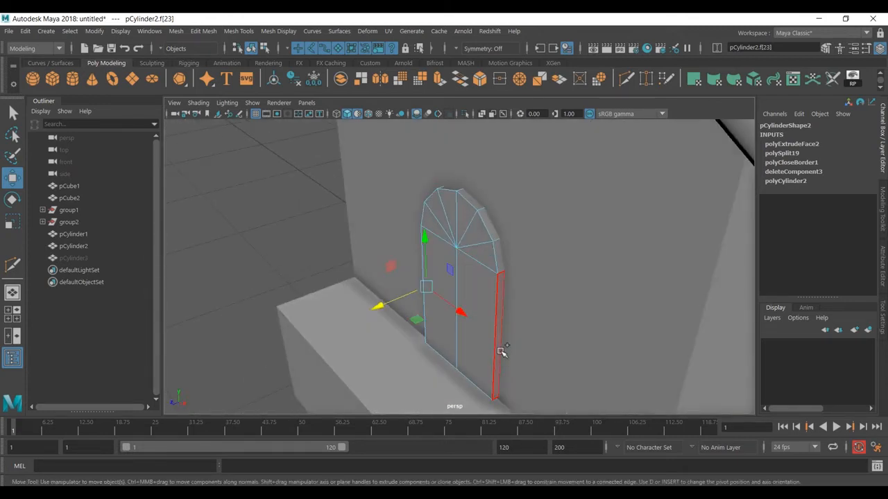
left_click(501, 352, "shift")
left_click_drag(470, 307, 452, 247, "alt")
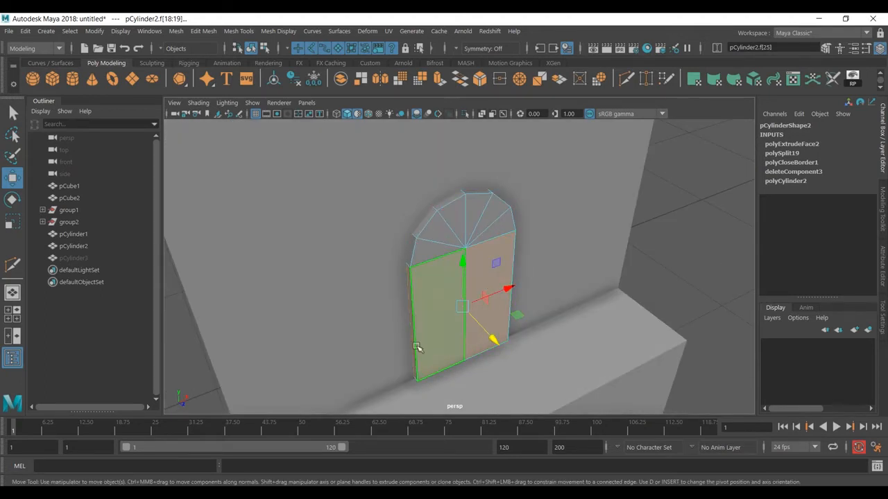
left_click_drag(416, 351, 457, 330, "alt")
Select the door's side and arch rim faces, invert the selection and delete everything except that rim strip.
left_click(436, 277)
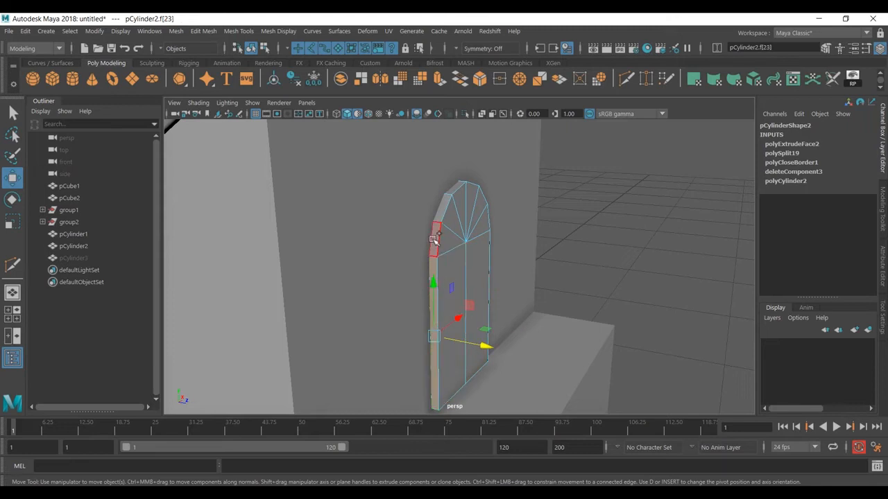
left_click(444, 211, "shift")
left_click_drag(447, 222, 524, 312, "alt")
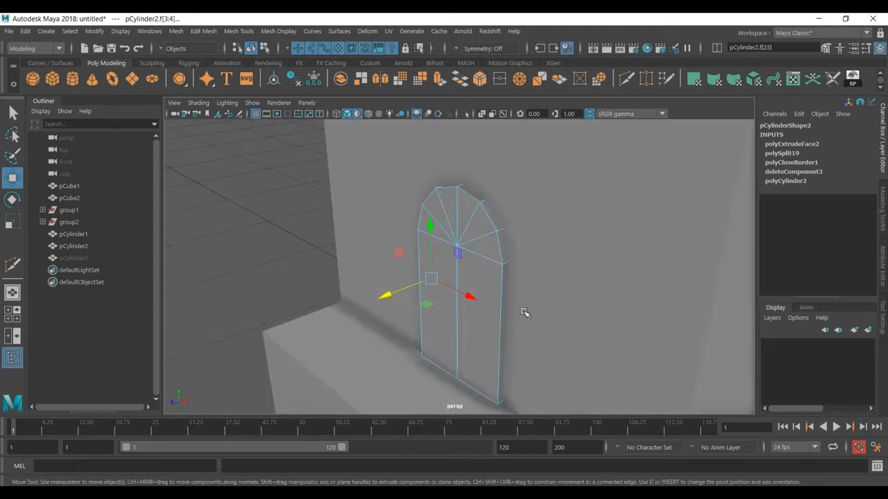
left_click(509, 297, "shift")
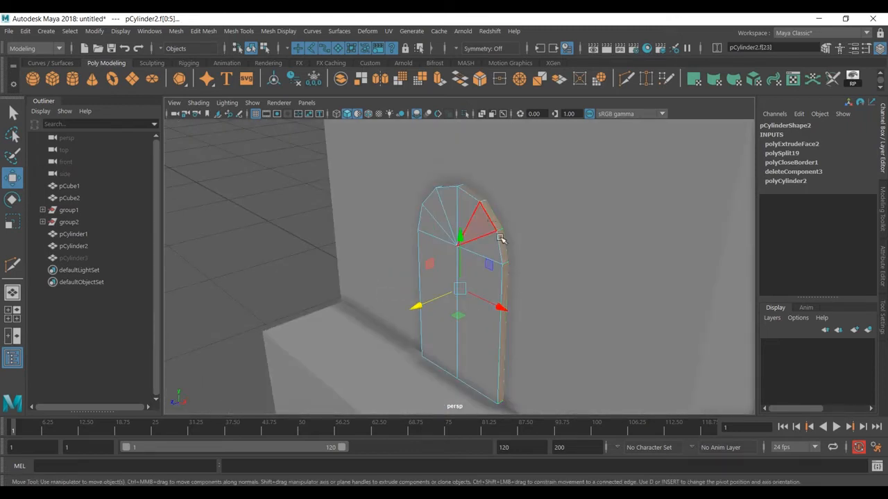
left_click_drag(507, 364, 558, 291, "alt")
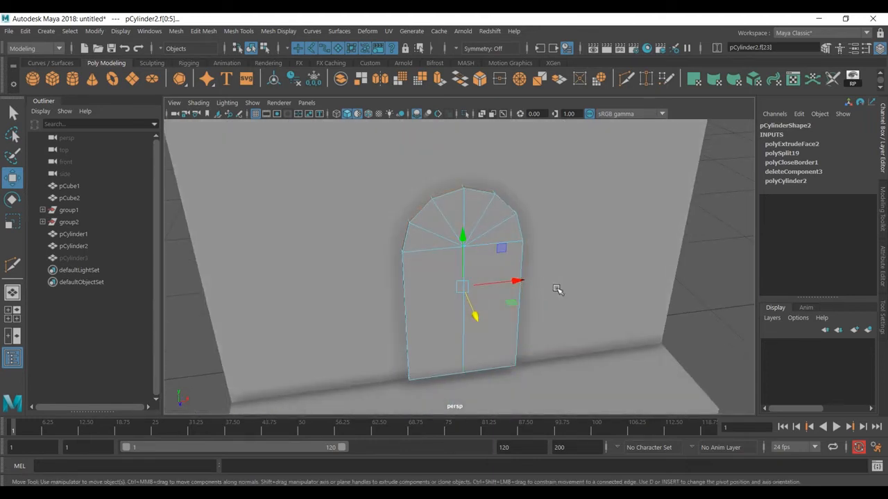
key("ctrl+shift+i")
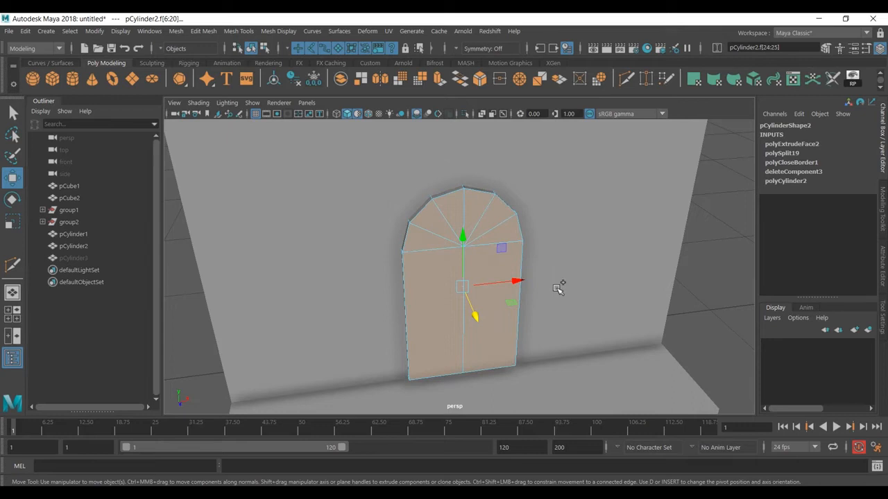
key("Delete")
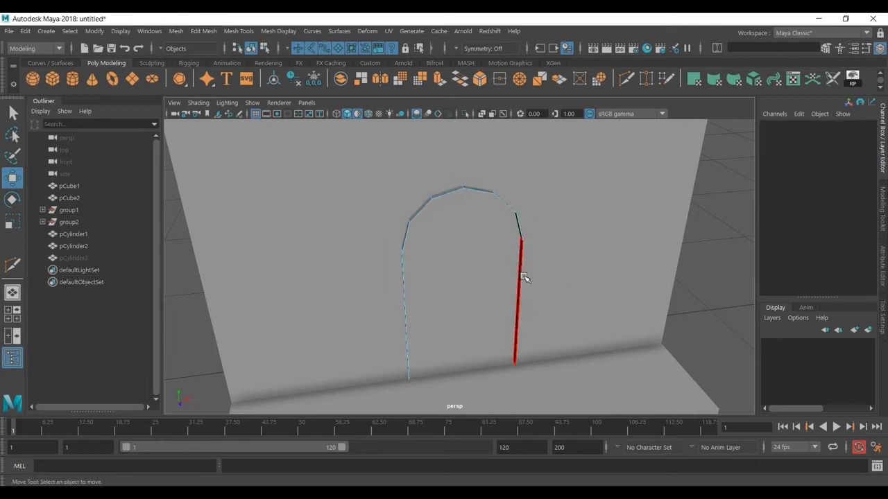
Select all faces of the arched rim strip and extrude them outward about 0.092 in Local Translate Z to form the door frame.
left_click_drag(525, 277, 531, 289, "alt")
double_click(453, 198)
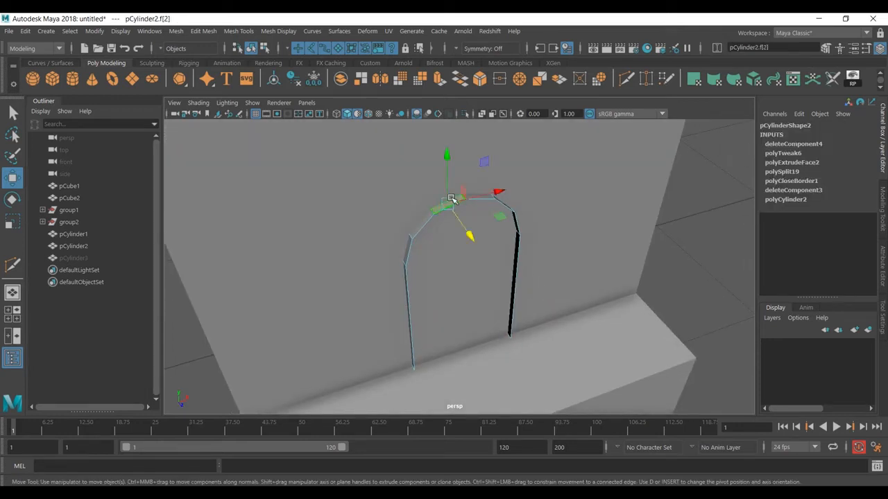
key("r")
left_click_drag(464, 284, 466, 284)
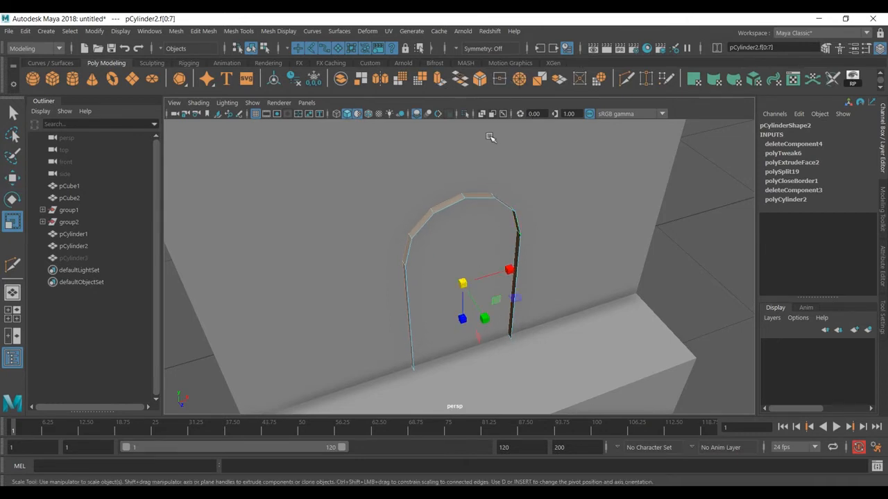
left_click(440, 79)
left_click_drag(531, 168, 549, 152)
mouse_move(506, 252)
left_mouse_down("alt")
mouse_move(557, 273)
mouse_move(505, 248)
left_mouse_up("alt")
left_click_drag(545, 146, 545, 149)
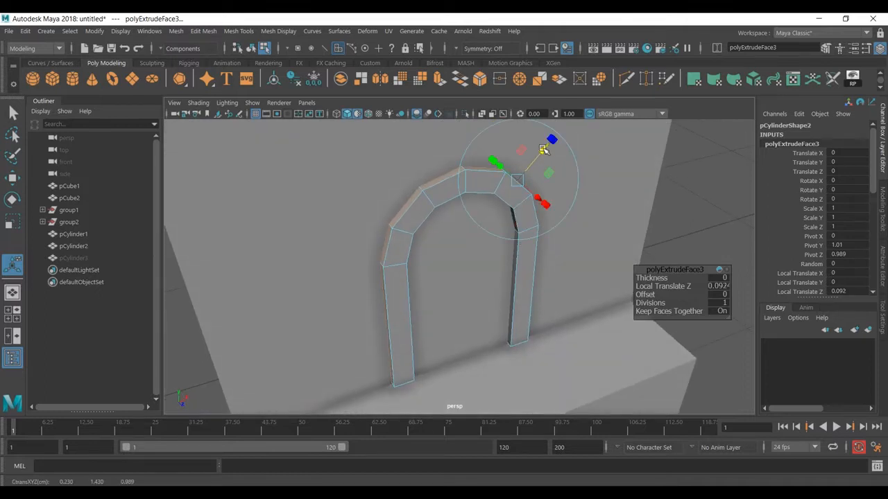
key("F8")
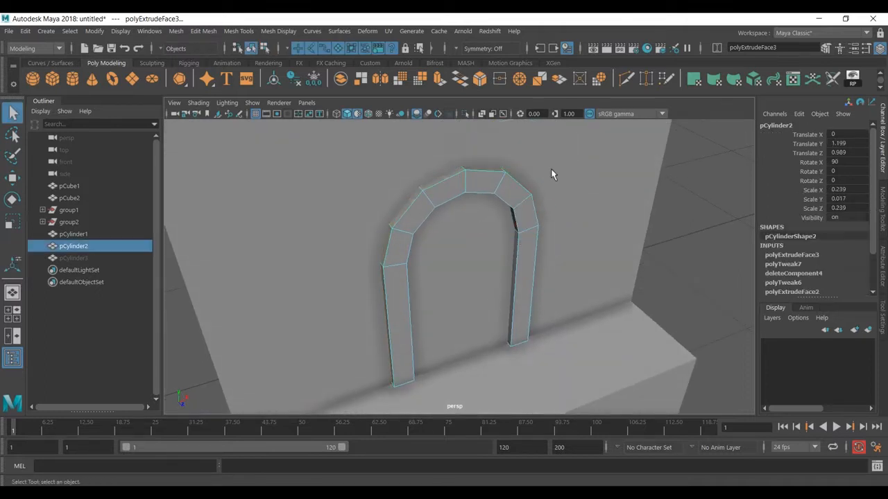
Unhide the duplicated arched door and scale it down uniformly to about 0.23 in Scale X and Z inside the frame.
left_click(73, 258)
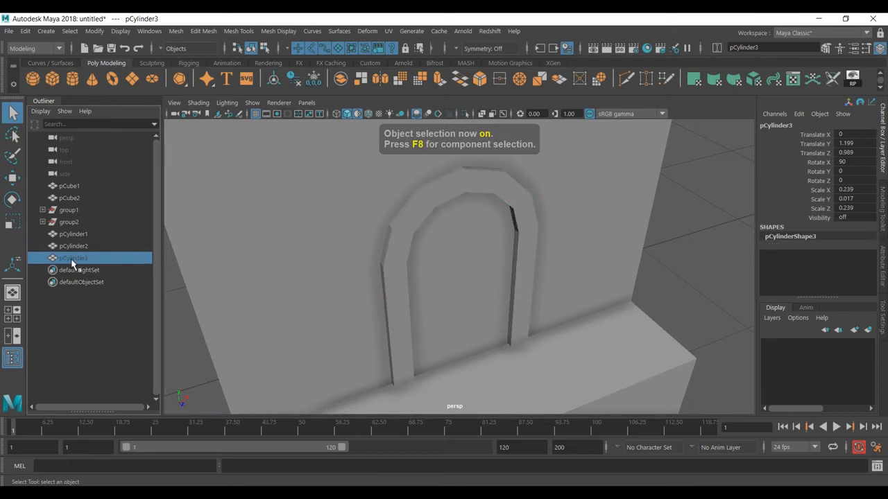
key("shift+h")
key("r")
left_click_drag(462, 247, 459, 249)
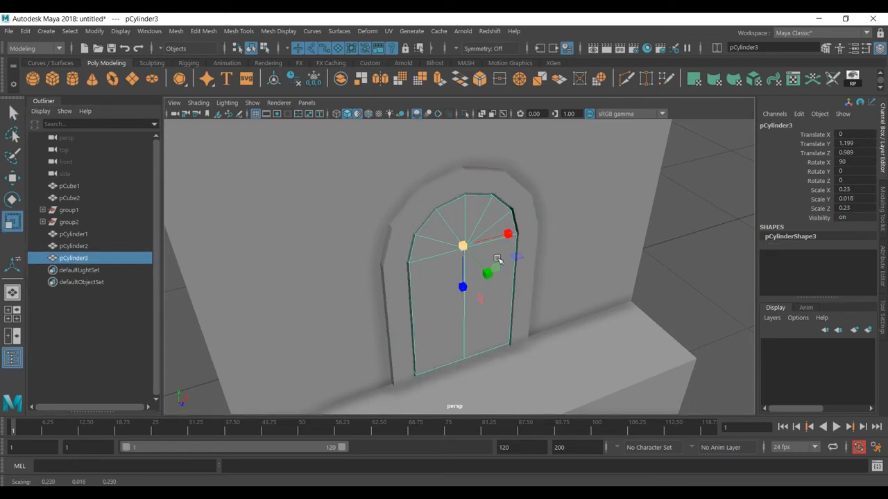
left_click(678, 271)
Preview the arched door frame with mesh smoothing and return it to the unsmoothed display.
left_click(508, 194)
key("3")
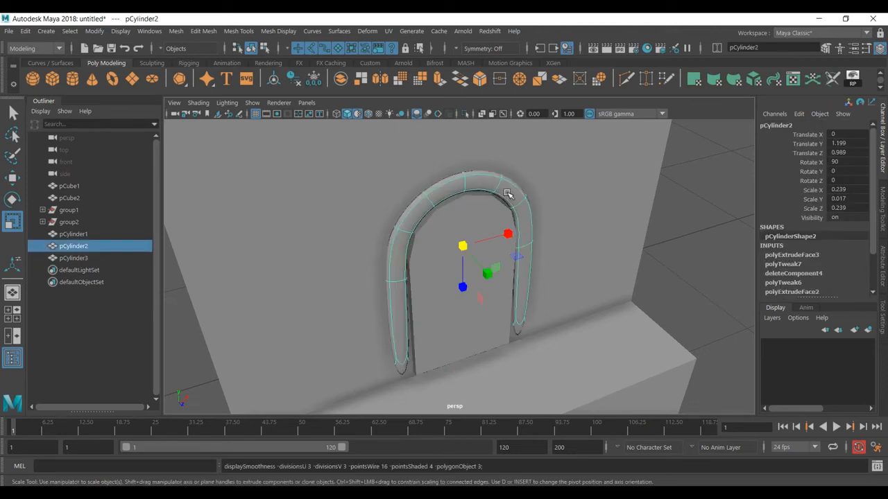
key("1")
middle_click_drag(511, 285, 500, 202, "alt")
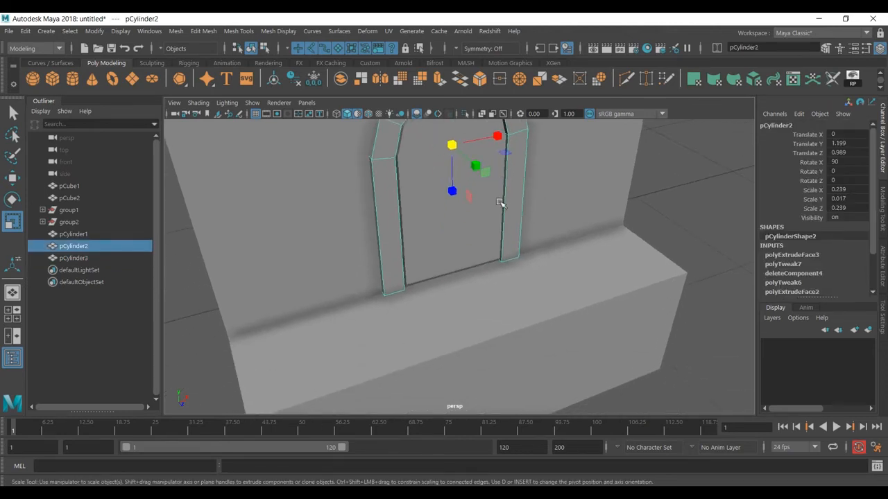
Insert an edge loop across each vertical leg of the arched door frame with the Multi-Cut tool.
key("3")
key("1")
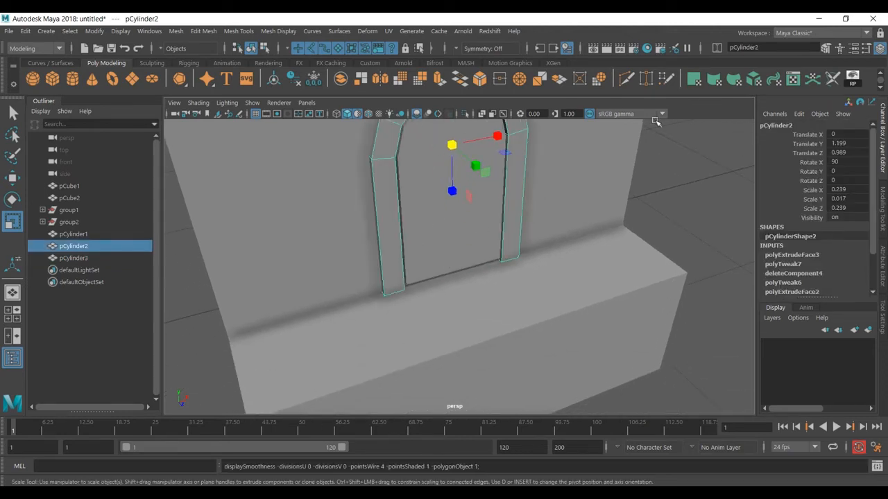
left_click(627, 82)
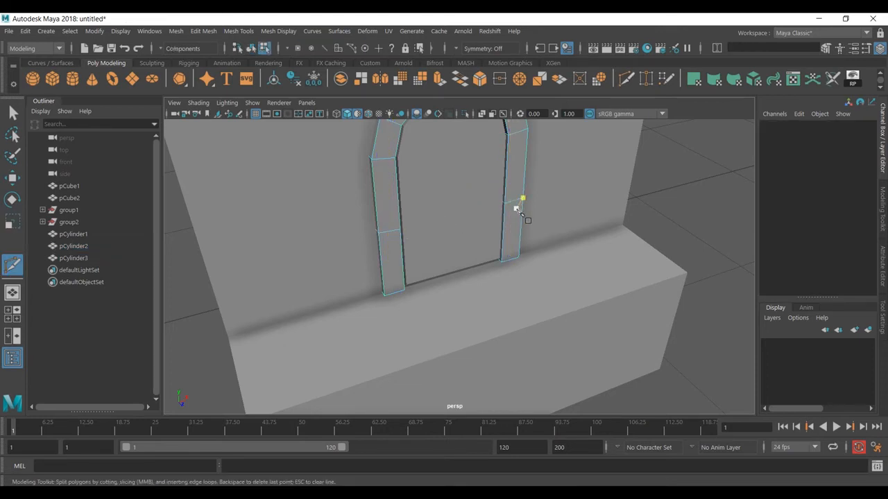
key("w")
Delete the bottom end faces of both door frame legs and return to object selection.
key("f")
right_click_drag(380, 170, 380, 207)
scroll(410, 260, "up", 6)
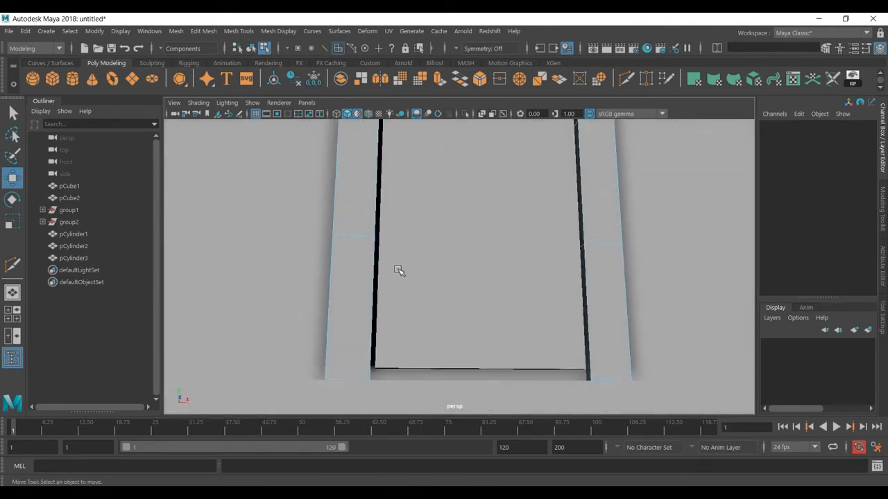
key("4")
scroll(437, 303, "down", 3)
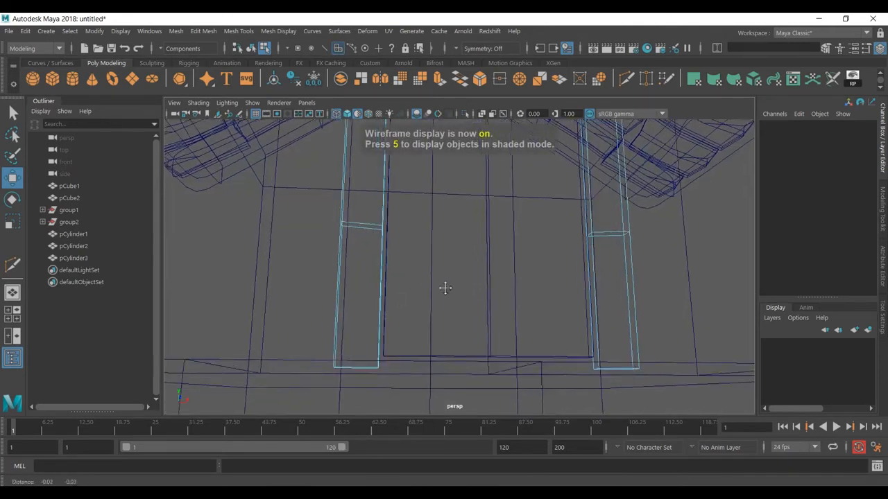
scroll(430, 319, "down", 3)
left_click(368, 339)
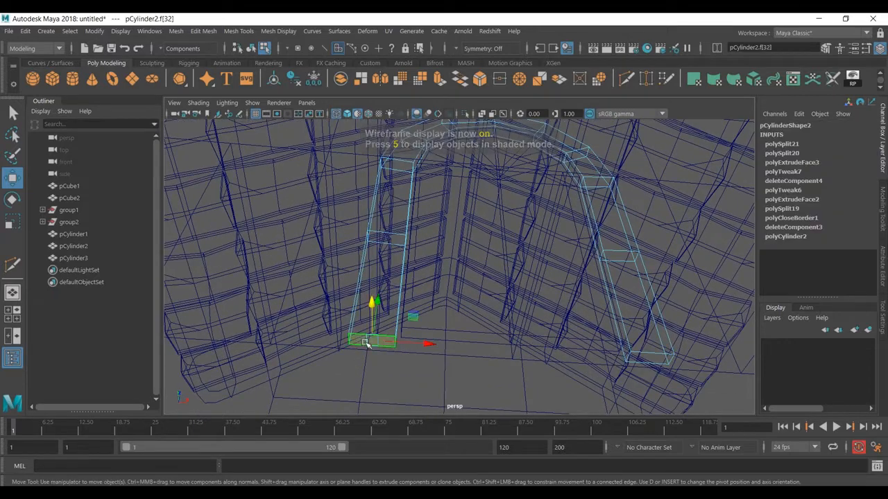
left_click(653, 359, "shift")
left_click(697, 364)
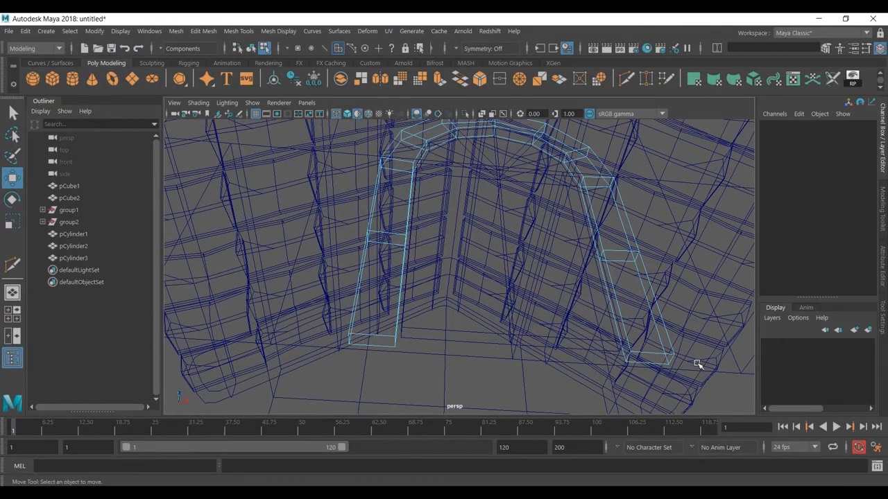
scroll(667, 372, "up", 6)
key("F8")
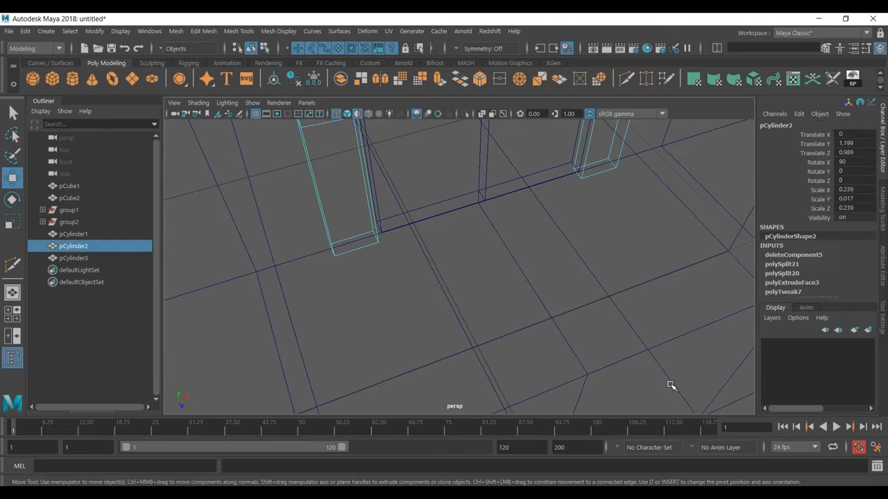
Examine the smooth-previewed door frame in shaded display, from the leg bottoms up to the arch.
scroll(571, 303, "down", 5)
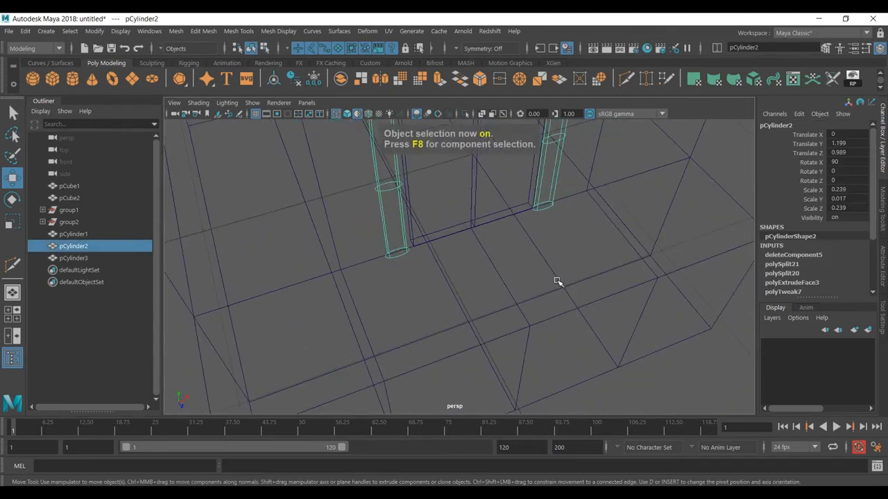
key("5")
middle_click_drag(531, 211, 537, 353, "alt")
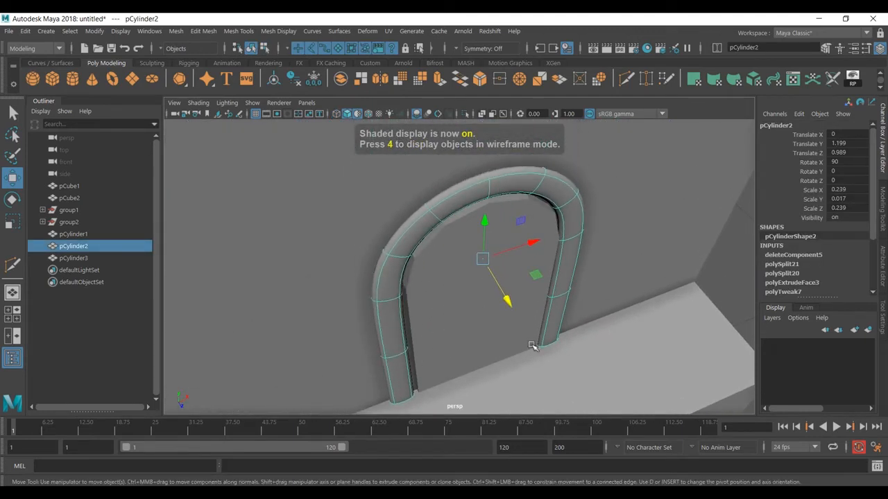
left_click_drag(538, 351, 510, 320, "alt")
left_click_drag(508, 281, 520, 307, "alt")
middle_click_drag(517, 254, 520, 304, "alt")
mouse_move(540, 308)
left_mouse_down("alt")
mouse_move(578, 312)
mouse_move(532, 298)
left_mouse_up("alt")
middle_click_drag(571, 381, 561, 290, "alt")
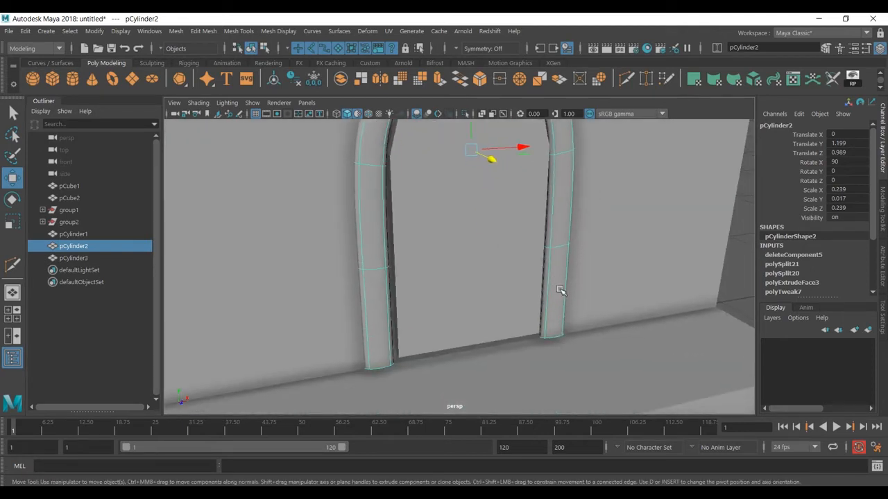
middle_click_drag(511, 262, 517, 353, "alt")
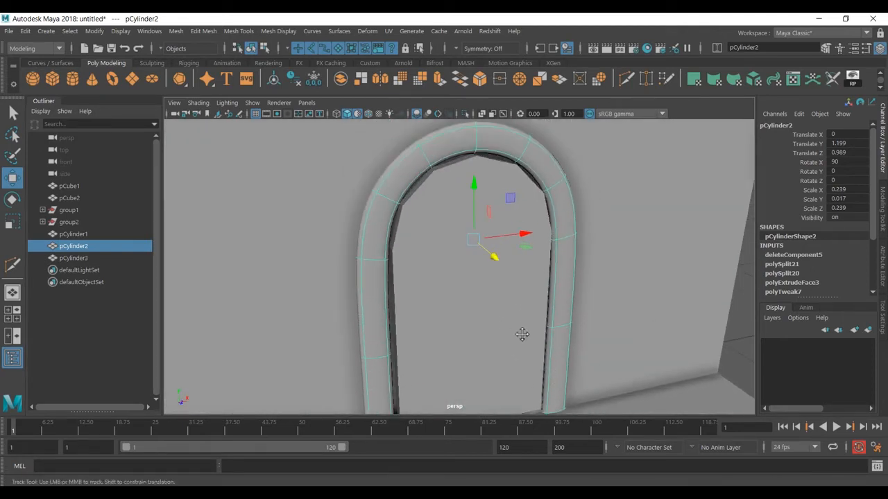
middle_click_drag(482, 251, 495, 311, "alt")
left_click_drag(494, 312, 514, 319, "alt")
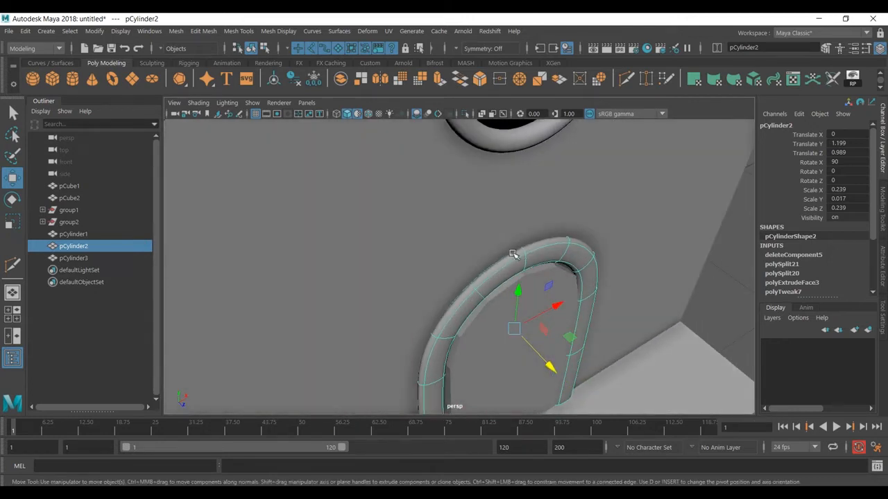
Try beveling the whole door frame with 2 segments and check it against the door panel.
left_click(480, 80)
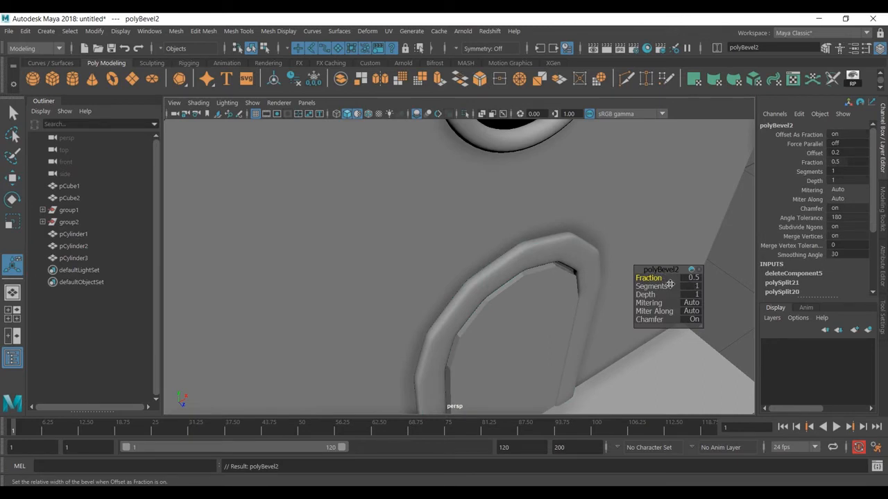
left_click(565, 254)
key("3")
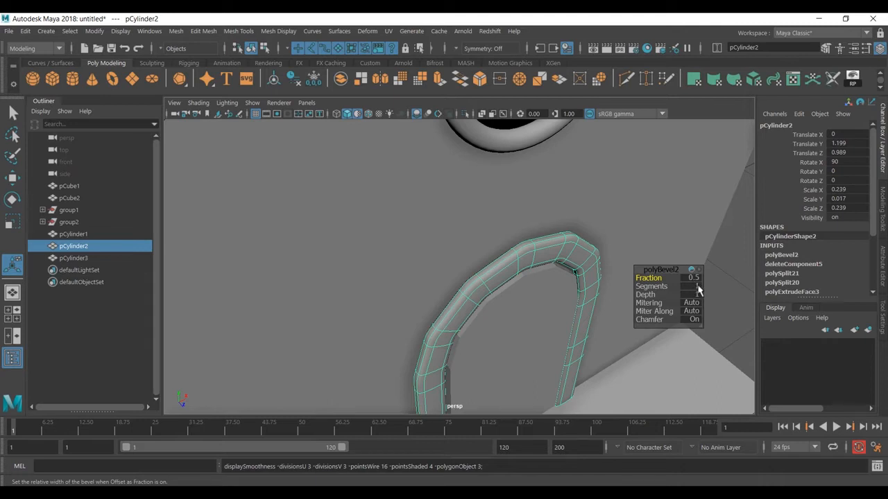
left_click_drag(649, 287, 659, 280)
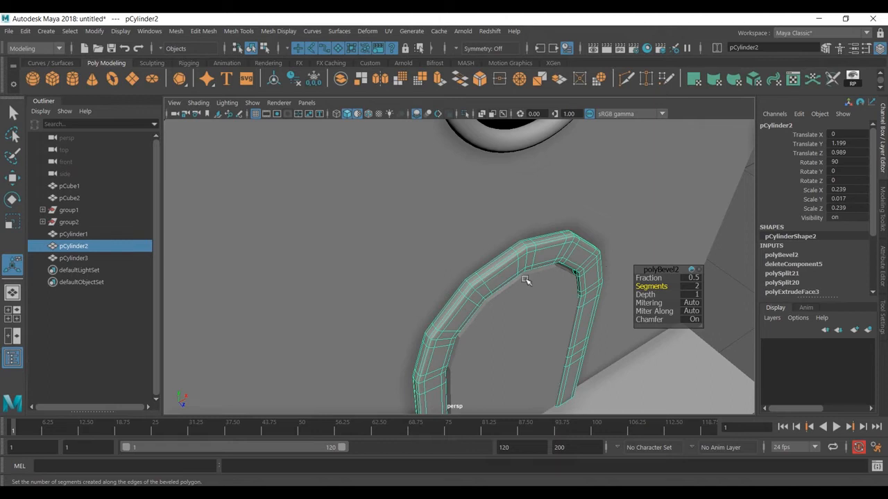
left_click(542, 303)
key("f")
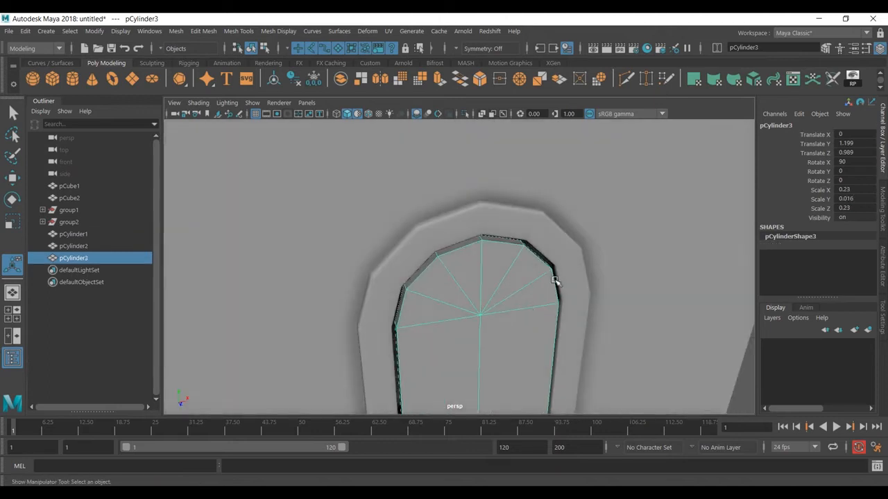
left_click_drag(462, 324, 483, 181, "alt")
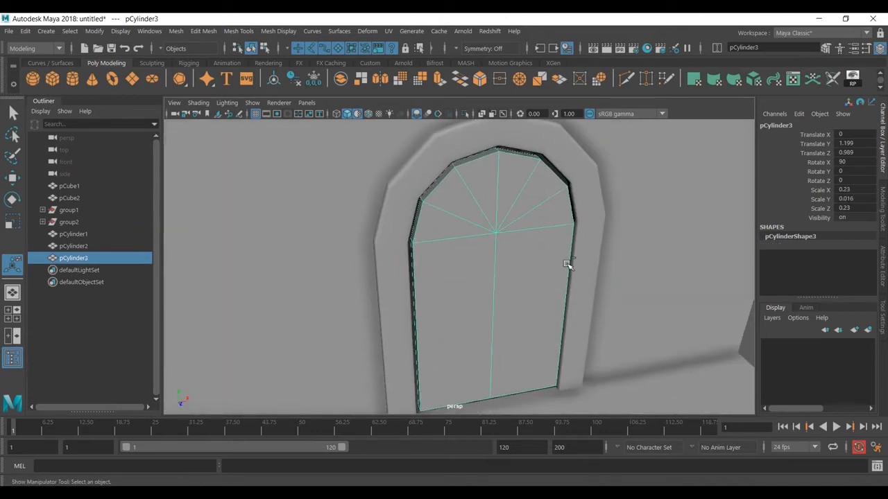
Undo the bevel on the door frame and turn off its smooth preview.
key("ctrl+z")
key("ctrl+z")
key("ctrl+z")
key("ctrl+z")
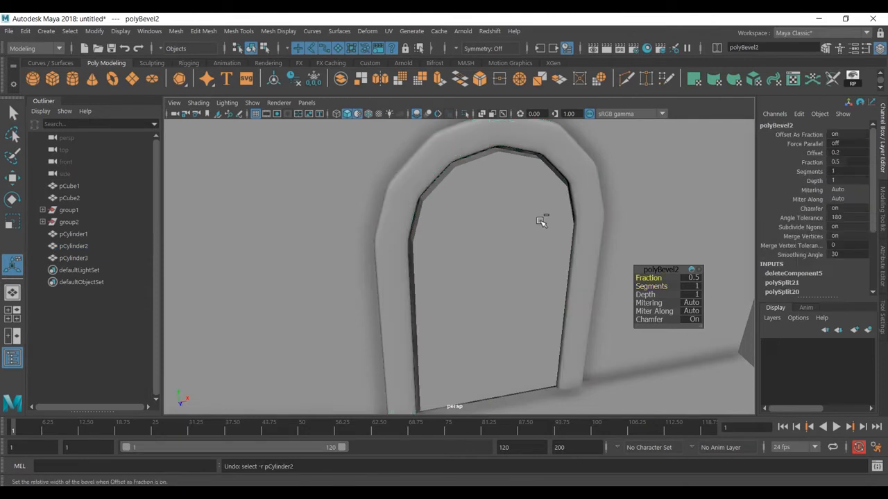
key("1")
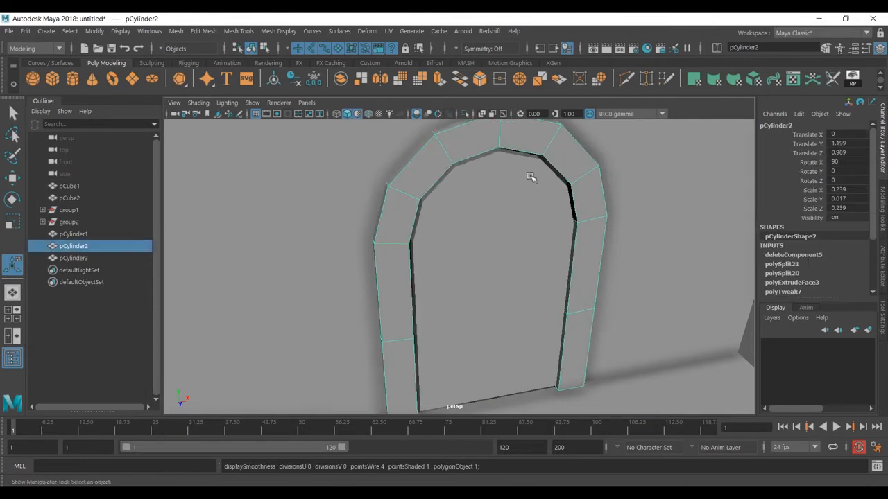
Bevel the long outer and inner edge loops that run around the door frame.
middle_click_drag(513, 178, 528, 242, "alt")
right_click_drag(511, 216, 518, 130)
left_click(446, 232)
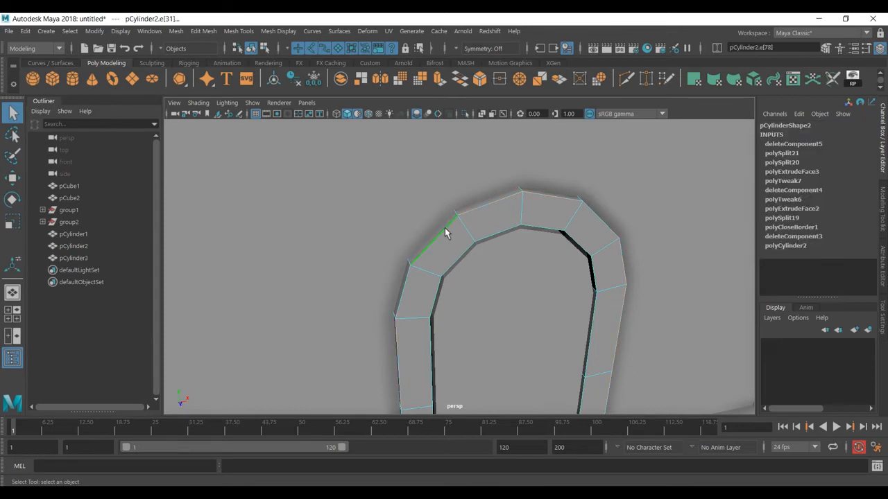
left_click(461, 261, "shift")
left_click_drag(453, 282, 666, 299, "alt")
scroll(667, 300, "up", 2)
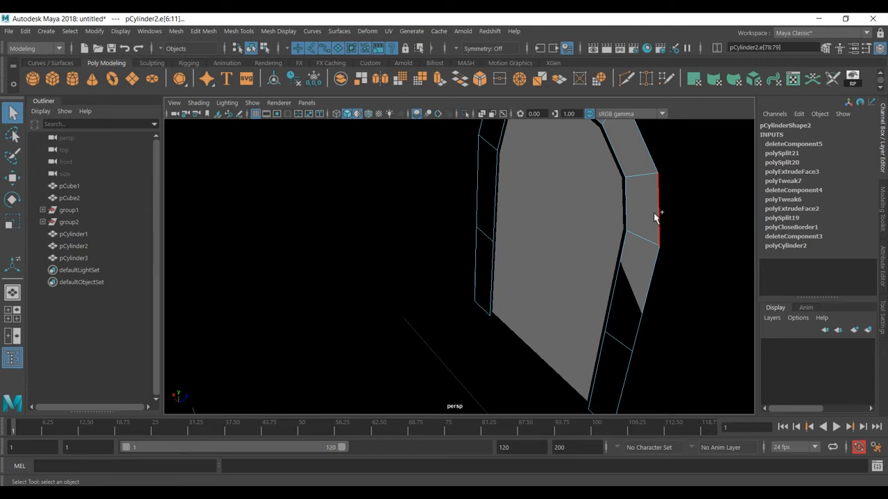
left_click(628, 203, "shift")
left_click_drag(628, 203, 533, 265, "alt")
key("3")
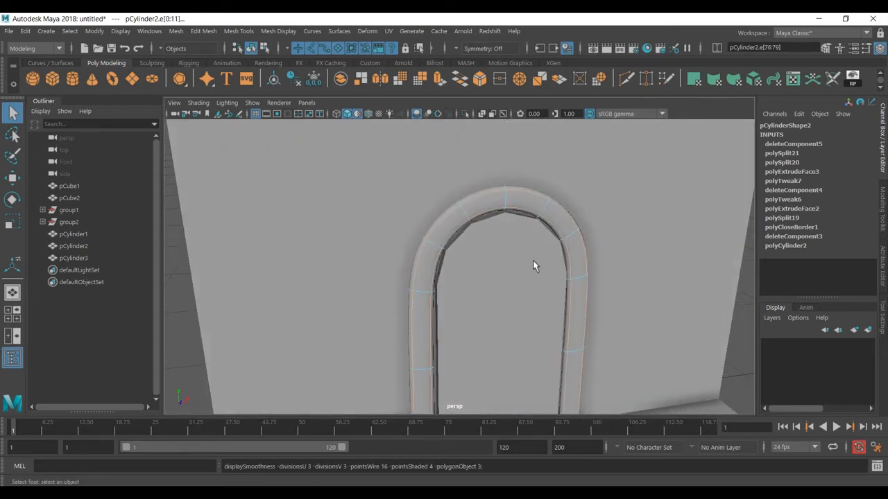
left_click(479, 79)
left_click_drag(546, 247, 611, 281, "alt")
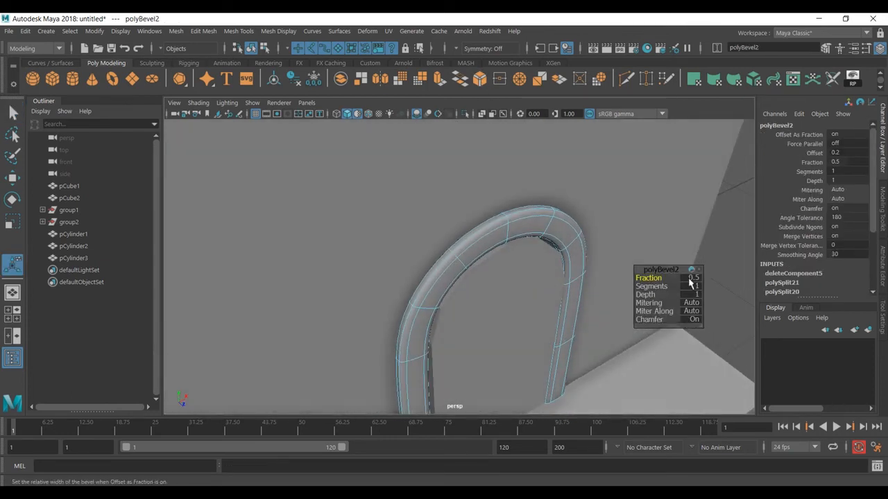
Set the frame bevel's fraction to 0.1 and segments to 2, then leave component mode and deselect.
left_click(696, 278)
key("Tab")
type("2")
key("Tab")
left_click(738, 254)
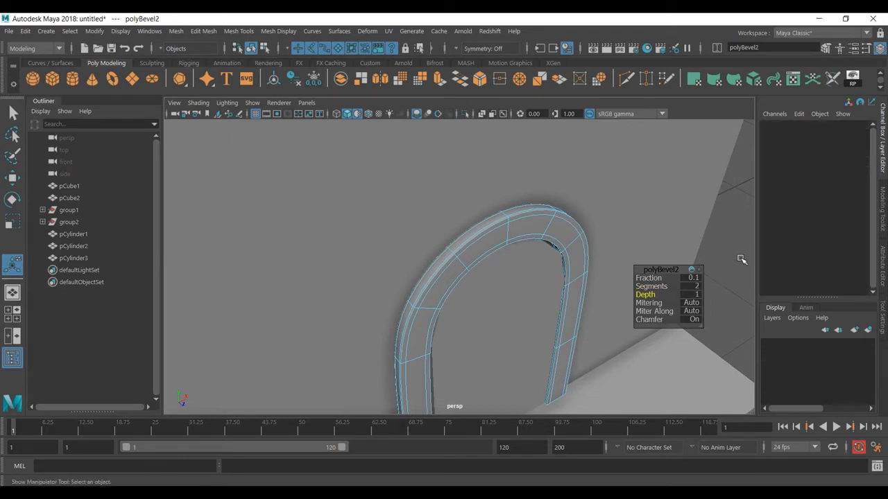
key("q")
key("F8")
key("F8")
left_click(713, 261)
scroll(711, 263, "down", 3)
left_click_drag(713, 272, 700, 299, "alt")
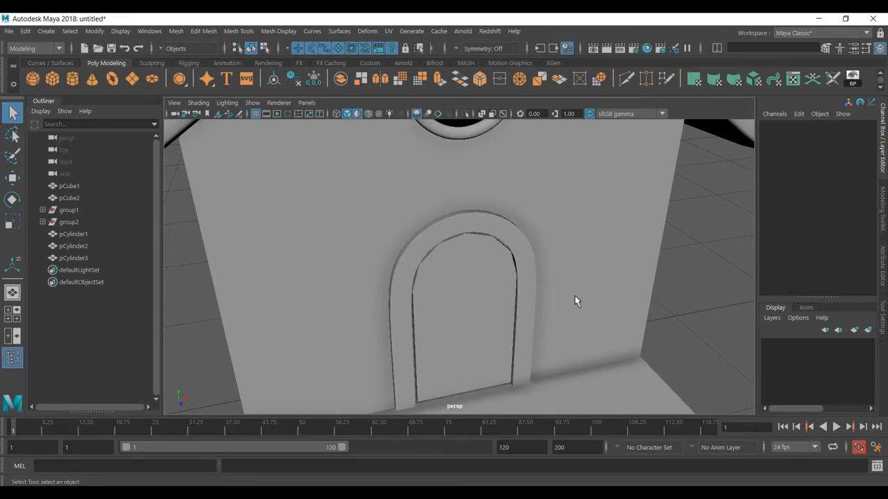
left_click_drag(555, 277, 513, 258, "alt")
Bevel all edges of the arched door panel inside the frame with fraction 0.5 and 1 segment.
left_click(487, 305)
scroll(504, 316, "up", 4)
key("3")
key("1")
middle_click_drag(507, 323, 493, 284, "alt")
left_click_drag(493, 284, 511, 188, "alt")
key("3")
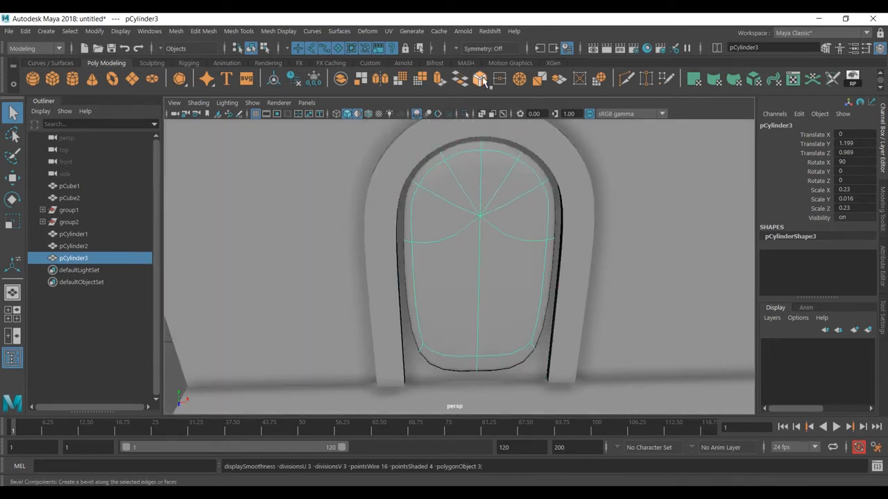
left_click(482, 80)
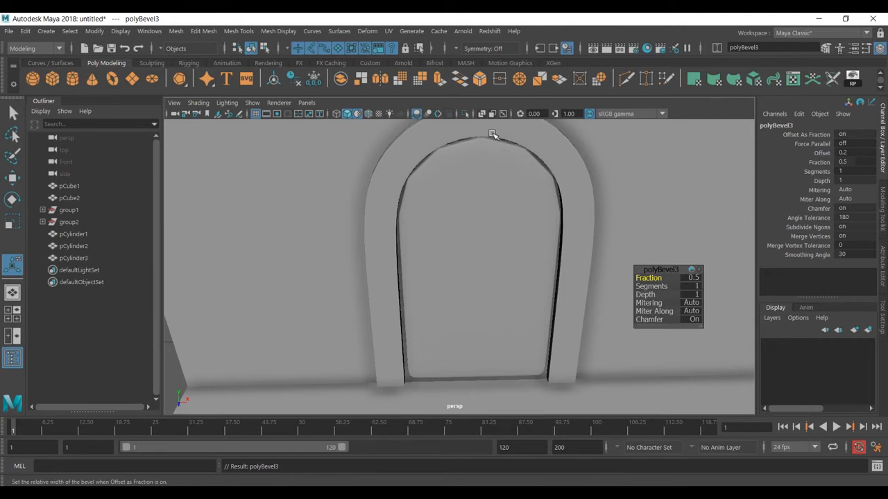
left_click(513, 254)
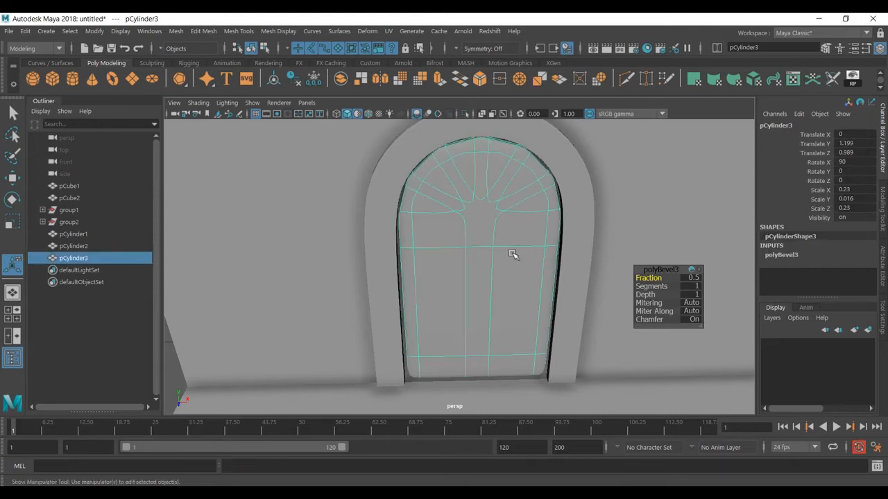
Extrude the two large lower front faces of the unsmoothed door panel.
key("w")
scroll(512, 256, "down", 2)
middle_click_drag(509, 280, 502, 269, "alt")
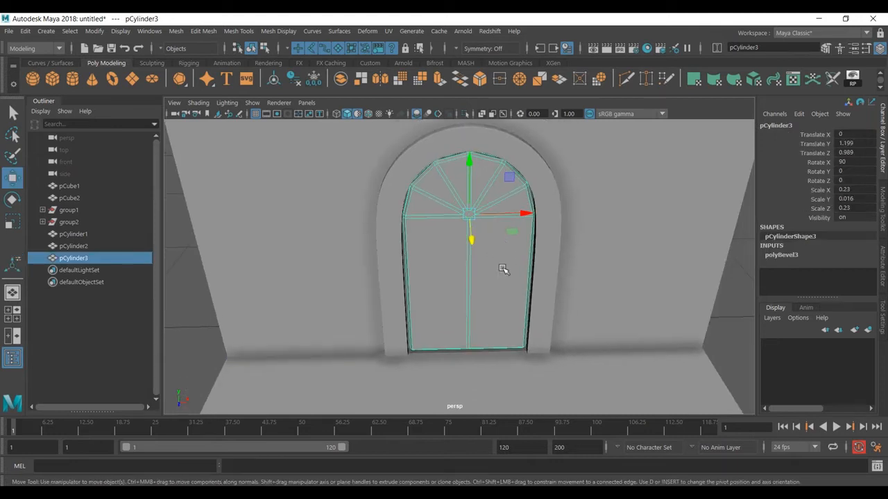
scroll(498, 277, "up", 2)
right_click_drag(499, 279, 503, 203)
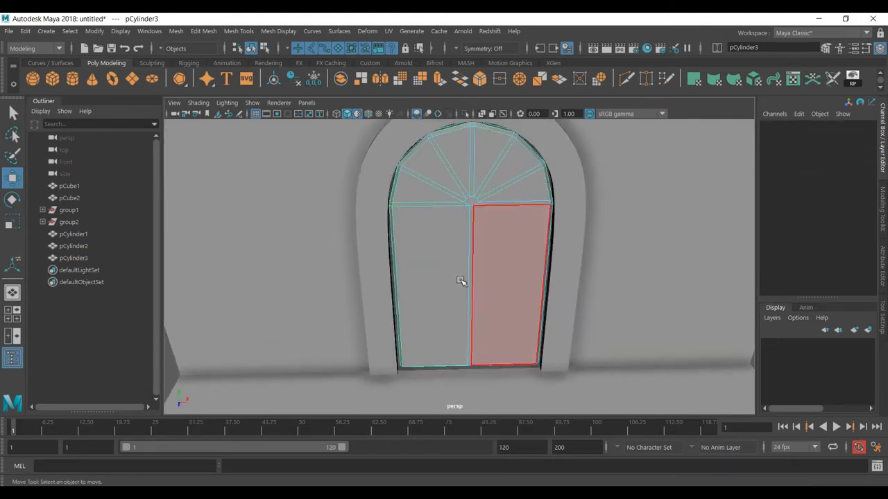
left_click(444, 298)
left_click(510, 293, "shift")
scroll(506, 301, "up", 2)
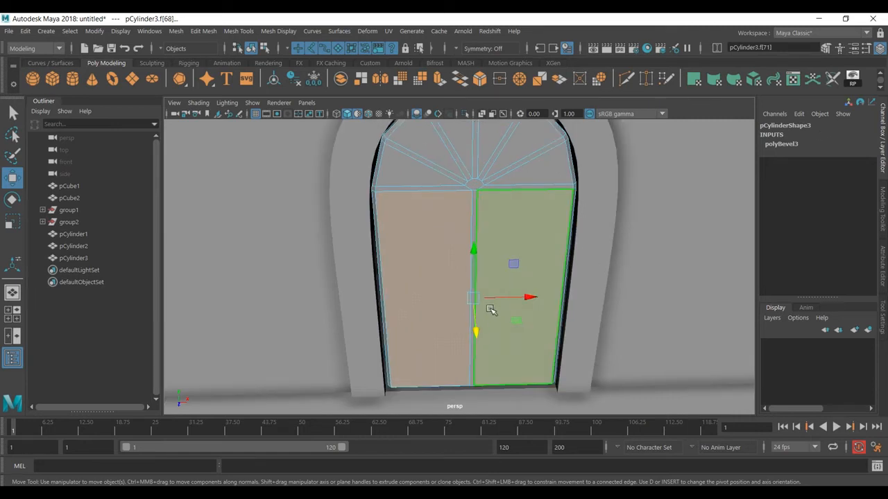
left_click(440, 78)
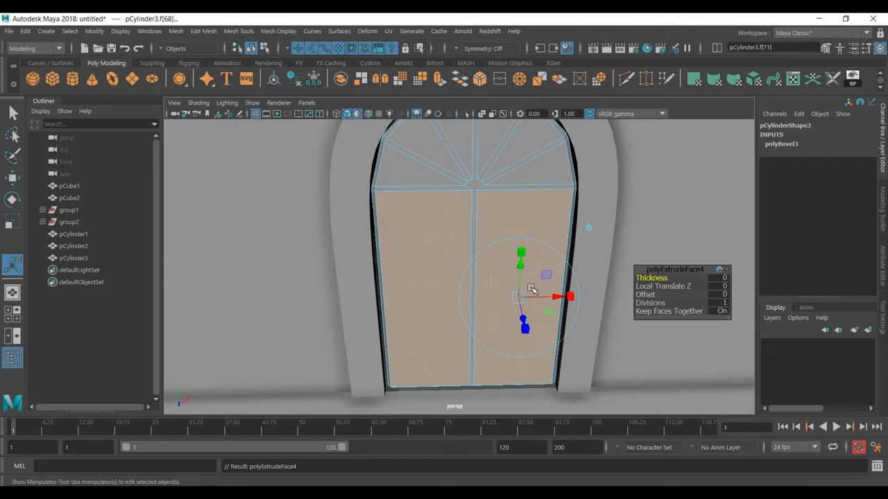
Scale the extruded door faces down and push them inward as recessed panels, then return to object selection.
scroll(515, 300, "up", 2)
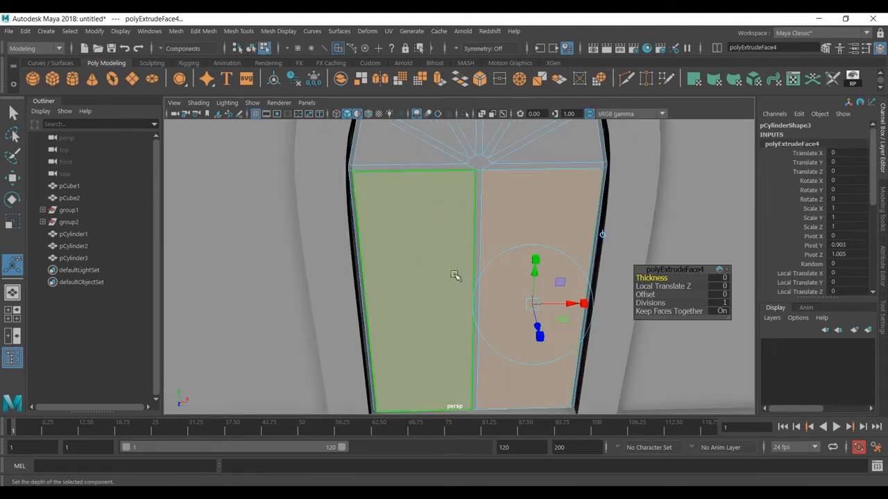
left_click(535, 260)
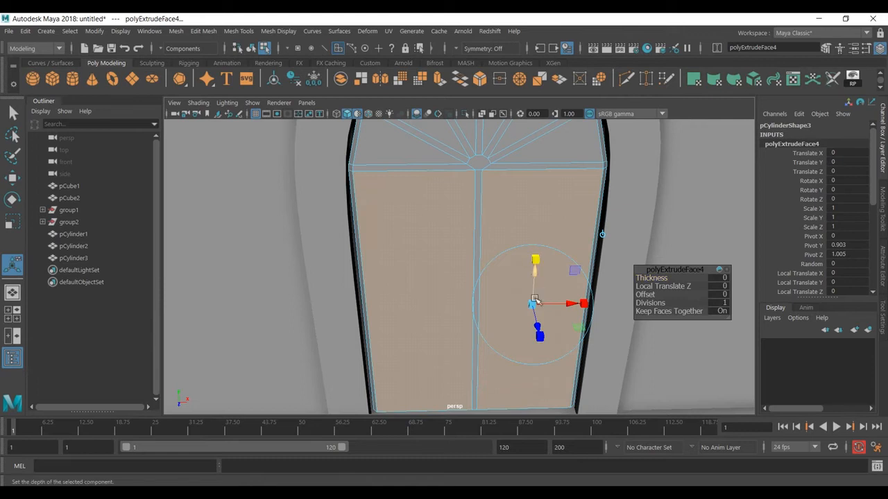
left_click_drag(533, 304, 579, 304)
left_click_drag(537, 332, 540, 324)
key("3")
key("1")
scroll(538, 333, "down", 2)
left_click_drag(539, 339, 522, 339, "alt")
key("F8")
key("F8")
key("F8")
scroll(521, 338, "down", 5)
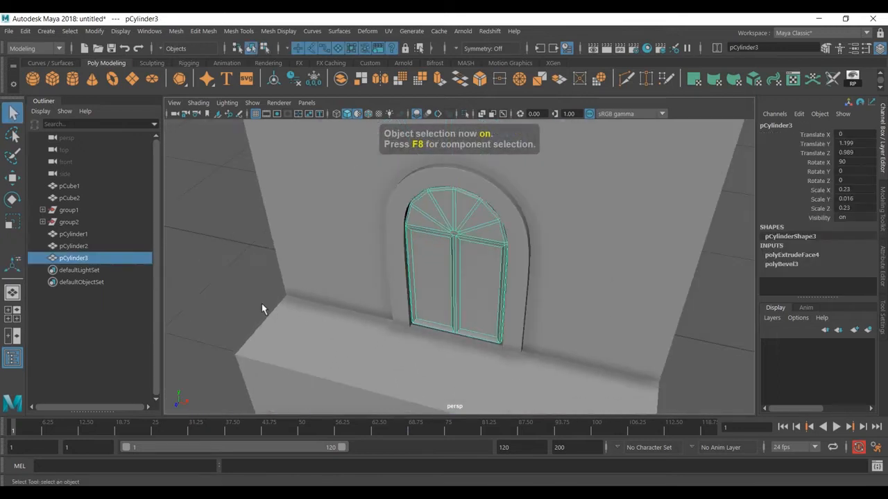
Select the arched door panel and relocate its pivot to its left vertical edge, aligned as the hinge side.
left_click(275, 310)
left_click_drag(357, 310, 446, 328, "alt")
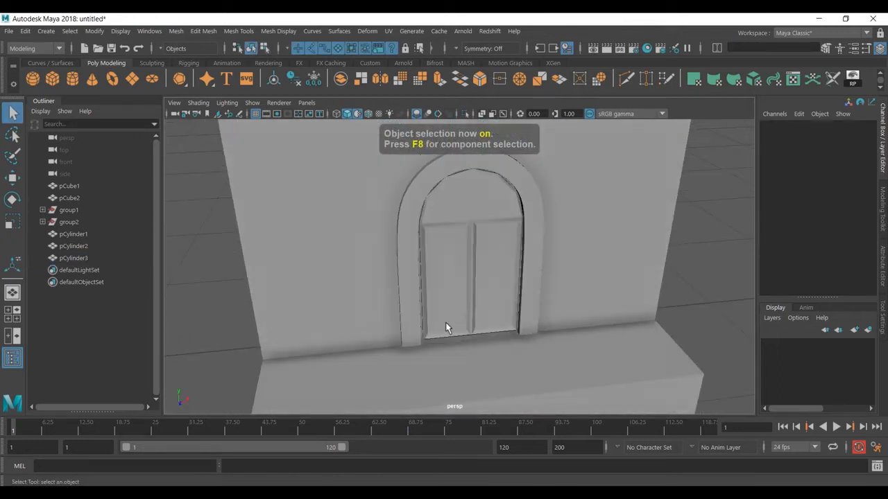
middle_click_drag(481, 235, 469, 268, "alt")
left_click(480, 275)
scroll(481, 281, "down", 2)
middle_click_drag(480, 317, 477, 290, "alt")
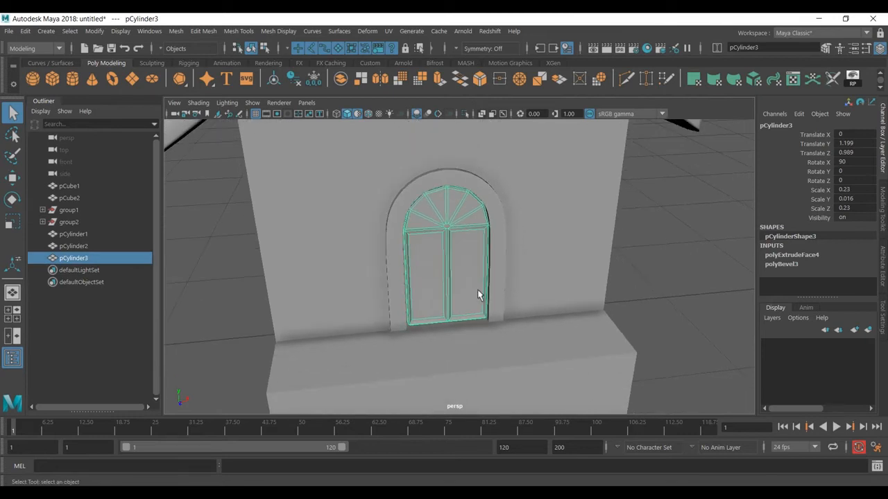
key("r")
key("e")
key("r")
scroll(478, 293, "up", 2)
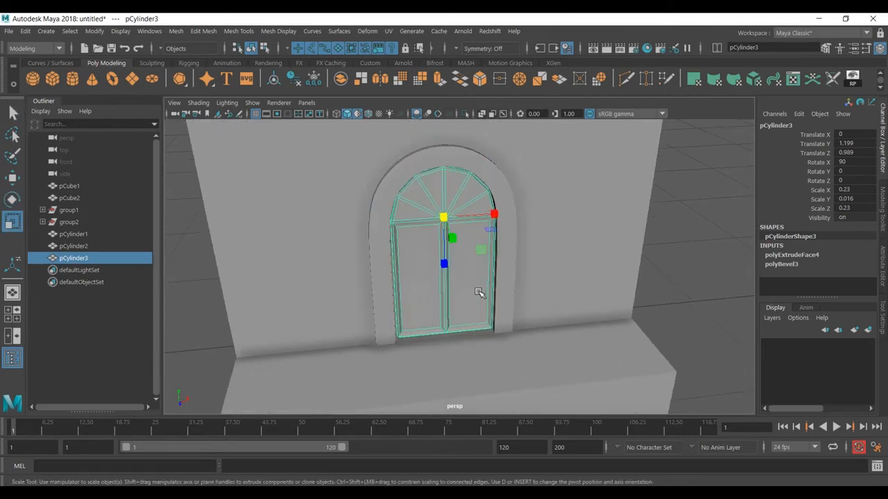
key("e")
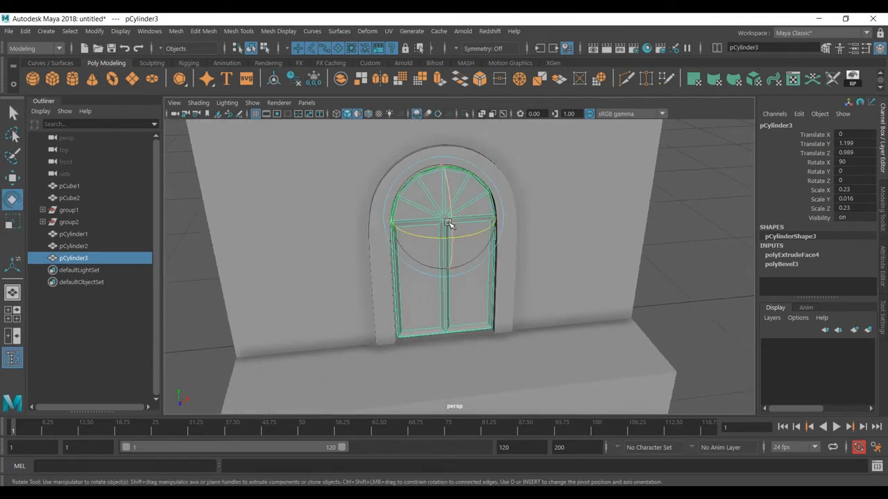
scroll(451, 229, "up", 3)
left_click_drag(452, 228, 452, 234)
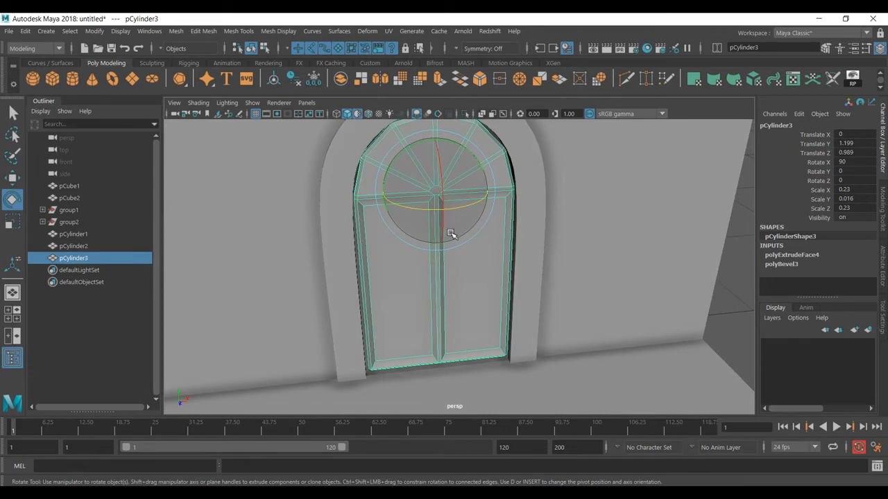
key("d")
scroll(452, 234, "up", 5)
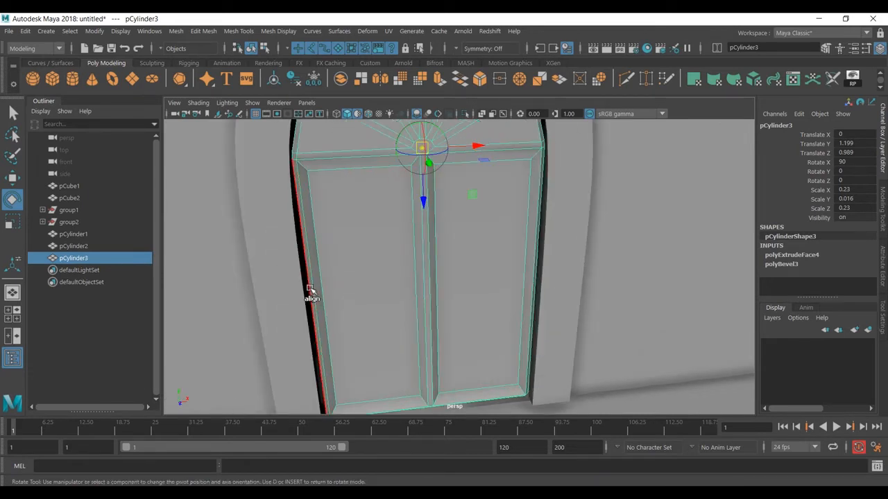
left_click(311, 291)
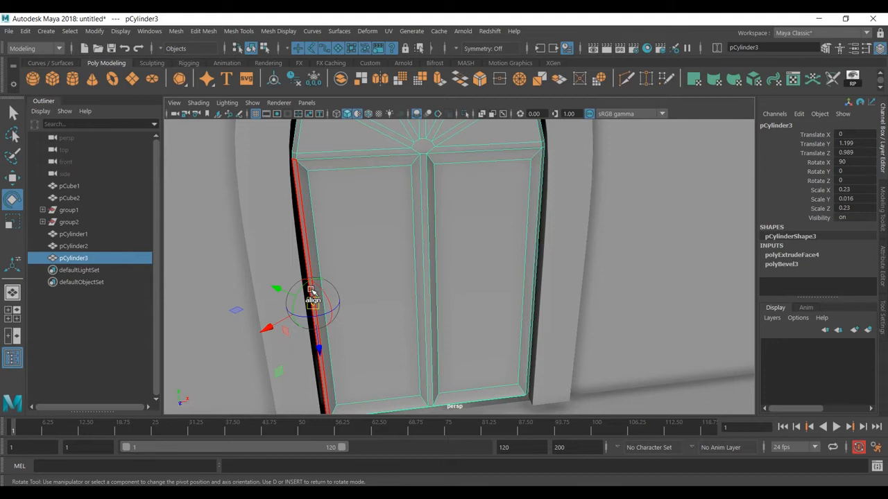
key("d")
Rotate the door outward around its hinge edge so it stands ajar, then select the house body.
left_click_drag(343, 321, 351, 285)
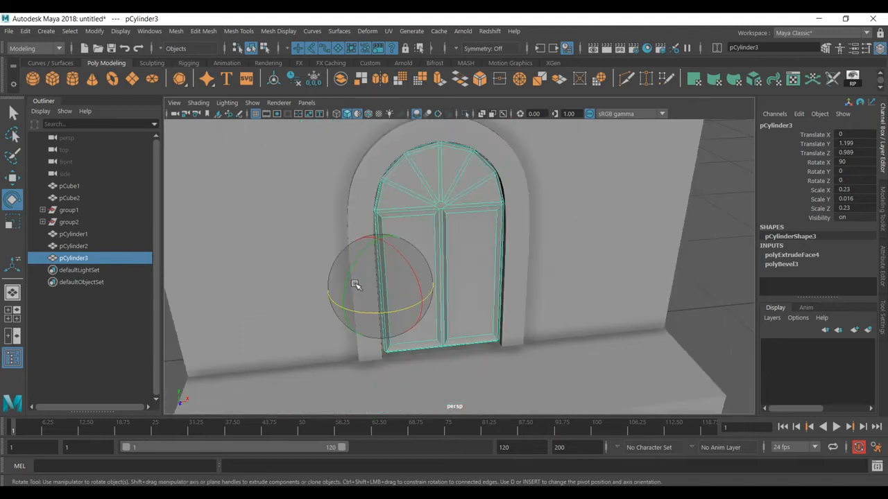
left_click_drag(403, 312, 366, 311)
left_click(602, 258)
key("f")
scroll(606, 271, "down", 3)
left_click_drag(608, 270, 562, 290, "alt")
scroll(490, 325, "up", 3)
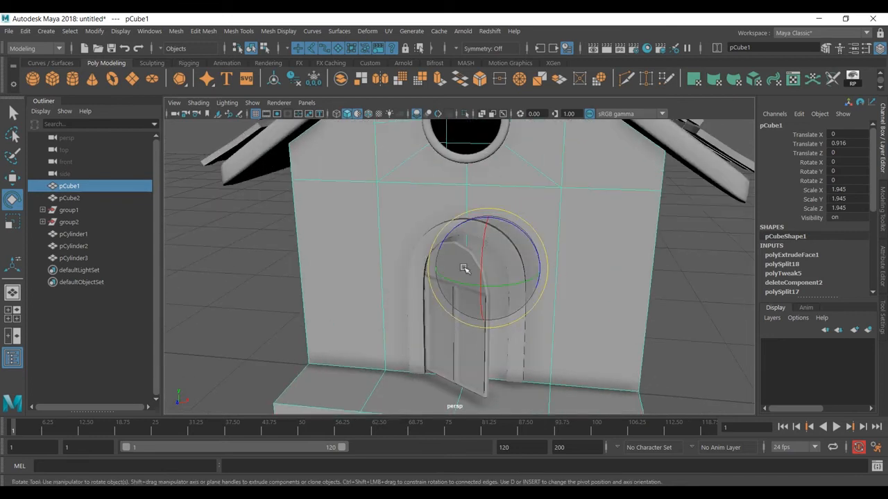
In the front view, use Multi-Cut to insert two horizontal edge loops across the arch and a vertical loop along each side of the frame.
key("space")
key("space")
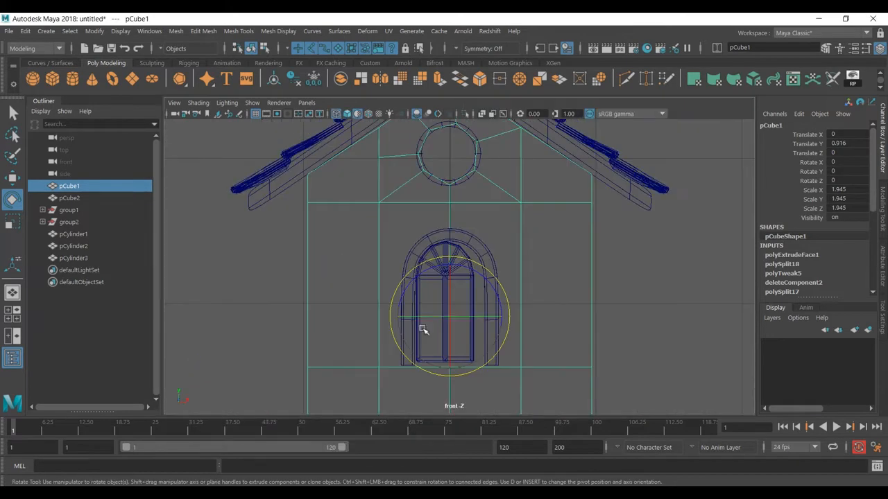
scroll(451, 298, "up", 3)
left_click(400, 78)
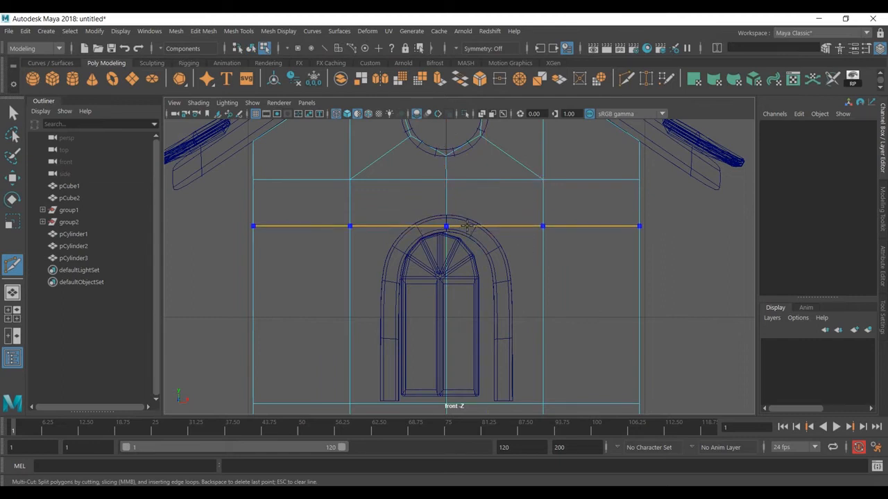
left_click(466, 226, "ctrl")
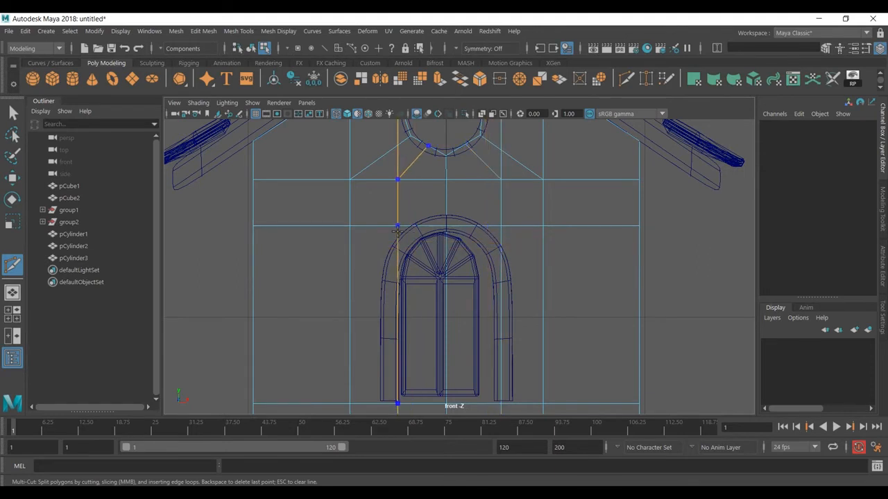
left_click(543, 226)
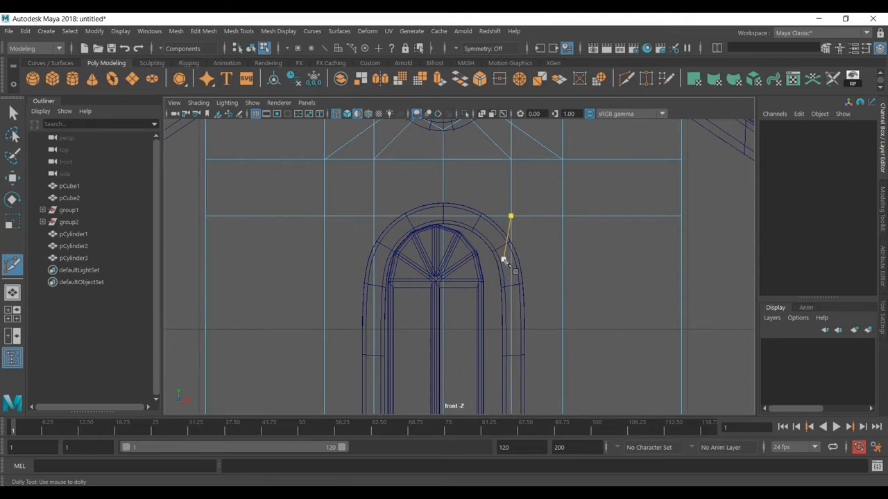
key("ctrl+z")
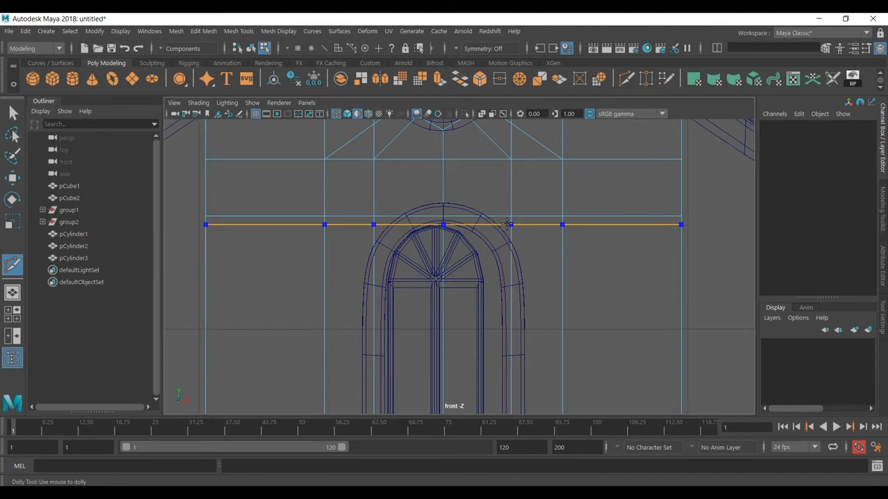
left_click(507, 224, "ctrl")
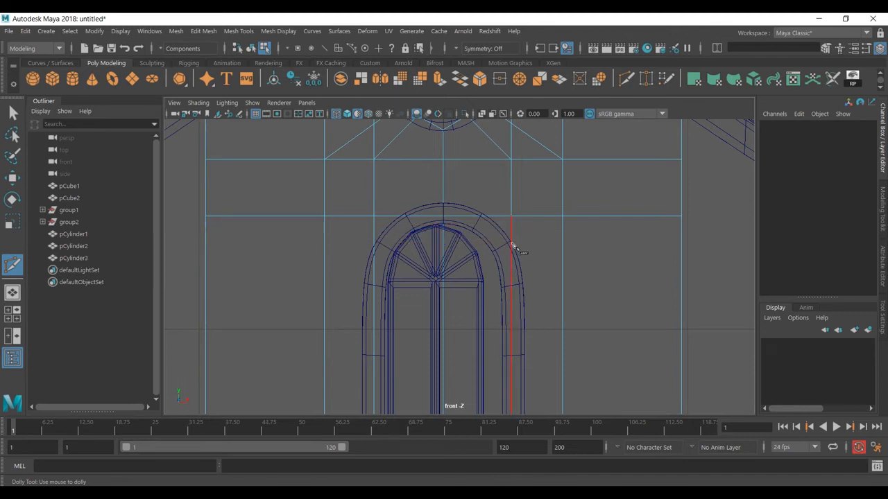
left_click(510, 217)
key("Escape")
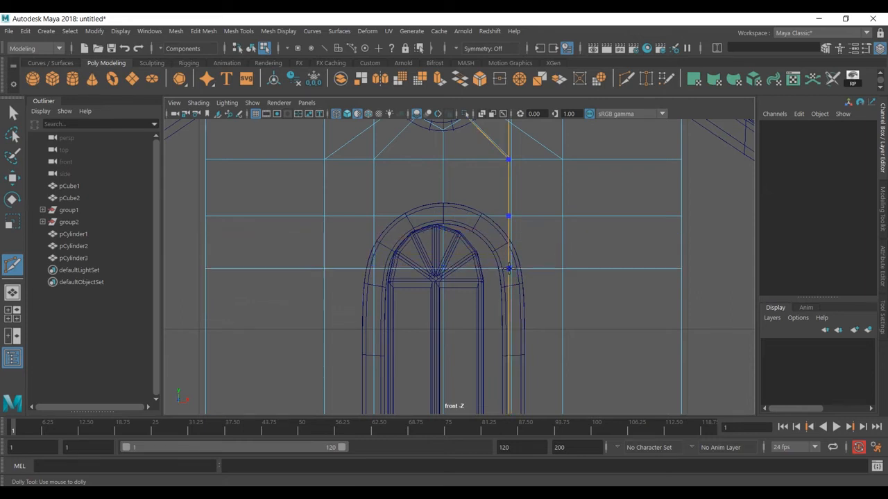
Lower the two wall vertices at the arch's shoulders and scale them inward horizontally so they sit behind the curved frame.
key("w")
right_click_drag(509, 224, 454, 172)
left_click(511, 215)
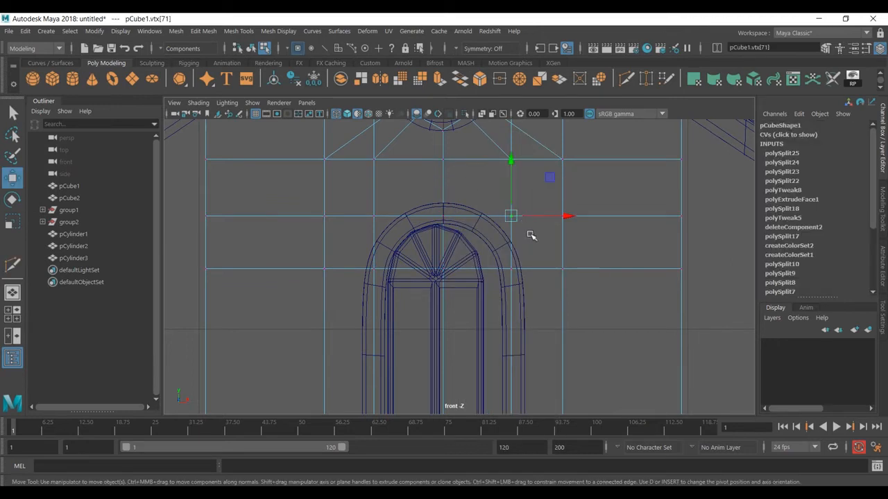
scroll(529, 234, "up", 2)
left_click(354, 205, "shift")
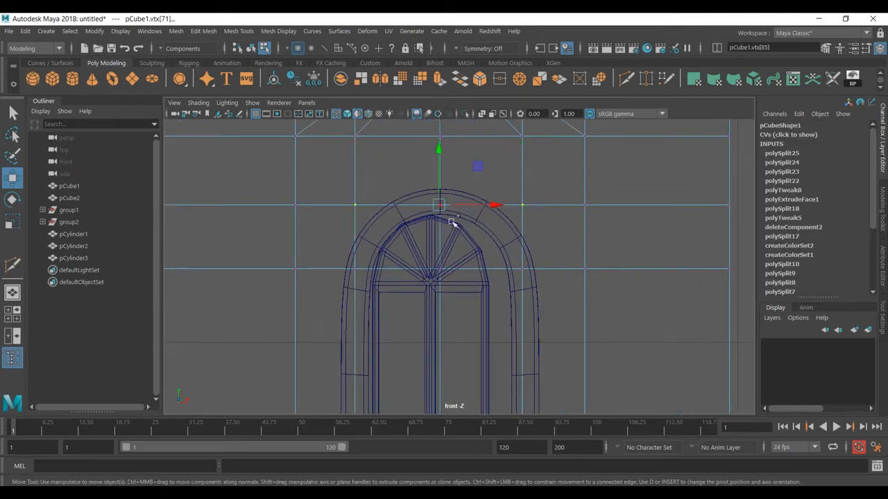
left_click_drag(438, 152, 444, 173)
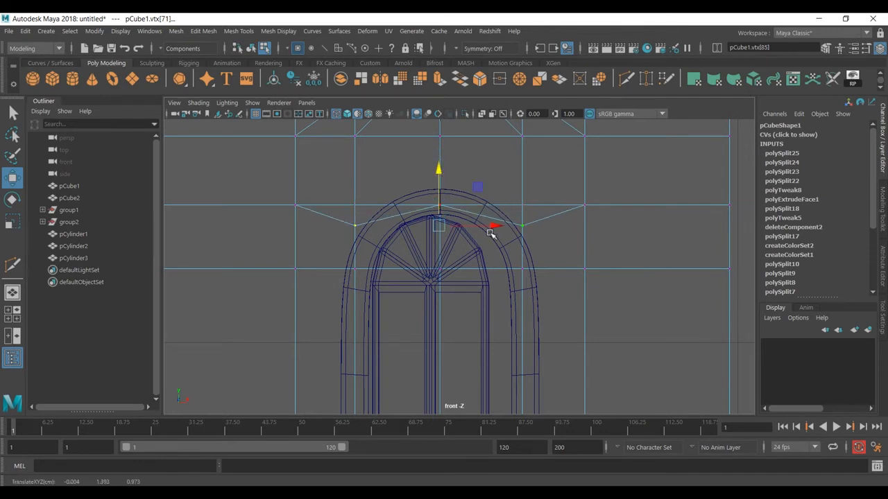
key("5")
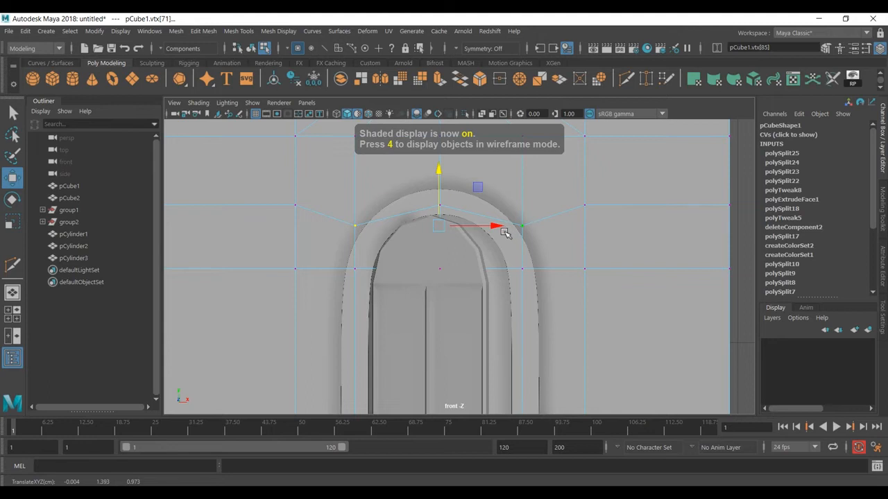
key("r")
left_click_drag(493, 227, 482, 226)
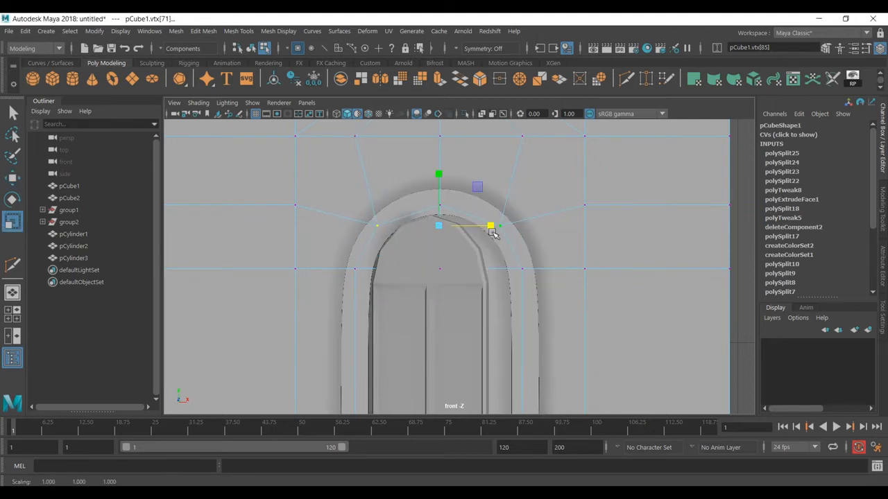
Delete the two house wall faces behind the open half of the doorway in the perspective view.
key("space")
key("space")
left_click_drag(624, 275, 561, 232, "alt")
right_click_drag(511, 171, 512, 211)
left_click_drag(525, 258, 462, 230, "alt")
left_click(461, 230)
left_click(450, 183, "shift")
key("Delete")
scroll(478, 221, "up", 10)
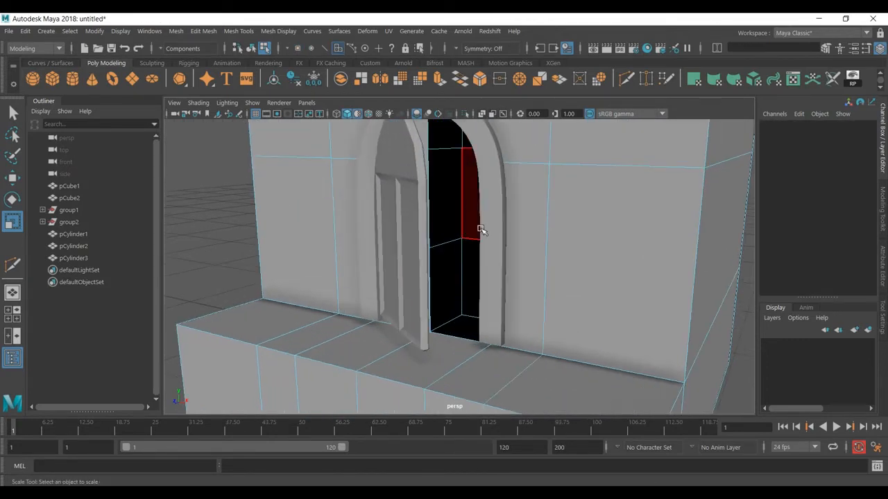
Delete the two remaining wall faces behind the door from inside the house, then return to object mode and deselect.
scroll(403, 240, "down", 5)
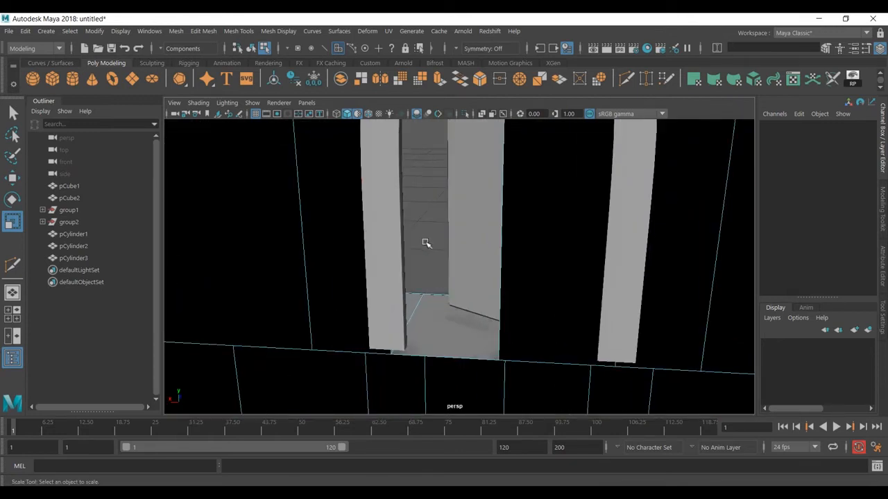
left_click(564, 284)
scroll(548, 291, "down", 3)
left_click(518, 212, "shift")
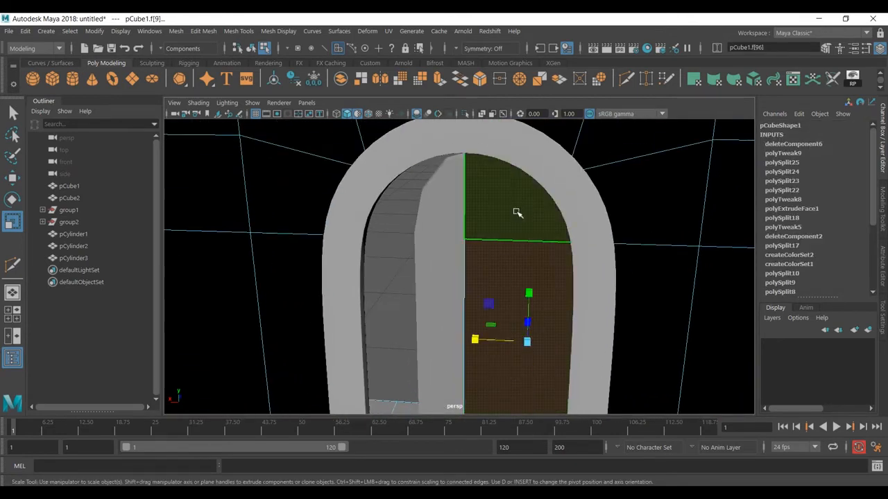
key("Delete")
scroll(515, 213, "down", 3)
left_click_drag(472, 266, 531, 263, "alt")
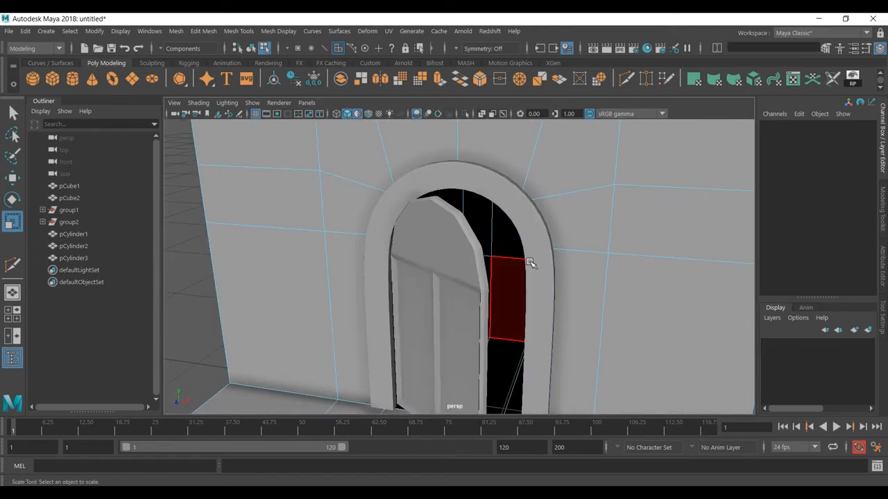
key("F8")
key("F8")
key("F8")
scroll(532, 264, "down", 5)
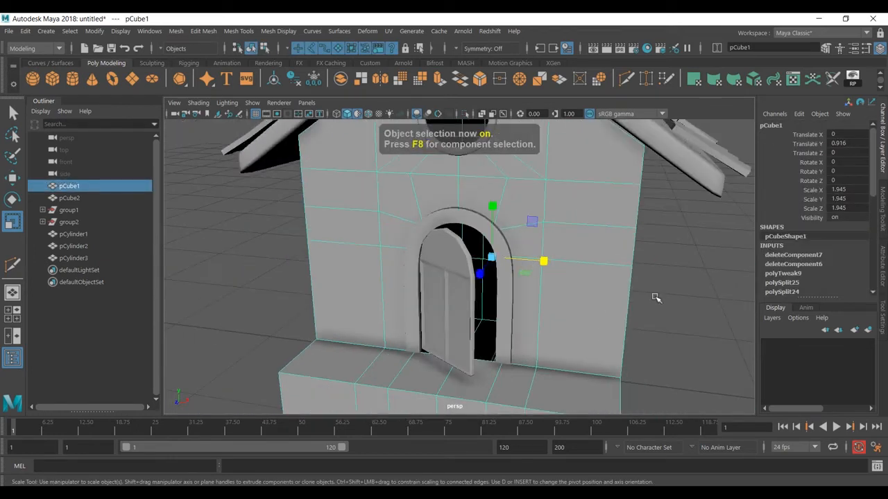
left_click(656, 299)
Examine the open door, the cut doorway and the ledge in front of it from several angles.
scroll(655, 298, "down", 3)
left_click_drag(654, 297, 603, 311, "alt")
scroll(604, 333, "down", 1)
scroll(430, 269, "up", 4)
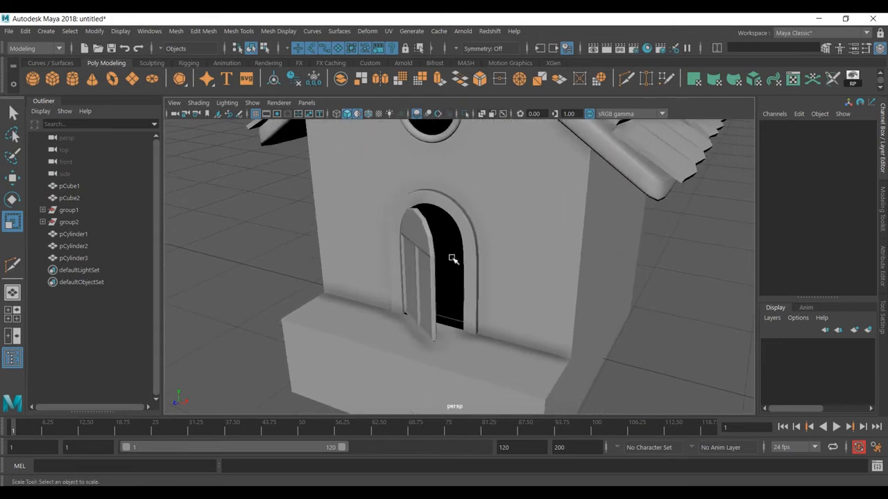
scroll(453, 259, "down", 3)
left_click_drag(452, 298, 500, 315, "alt")
middle_click_drag(500, 314, 512, 302, "alt")
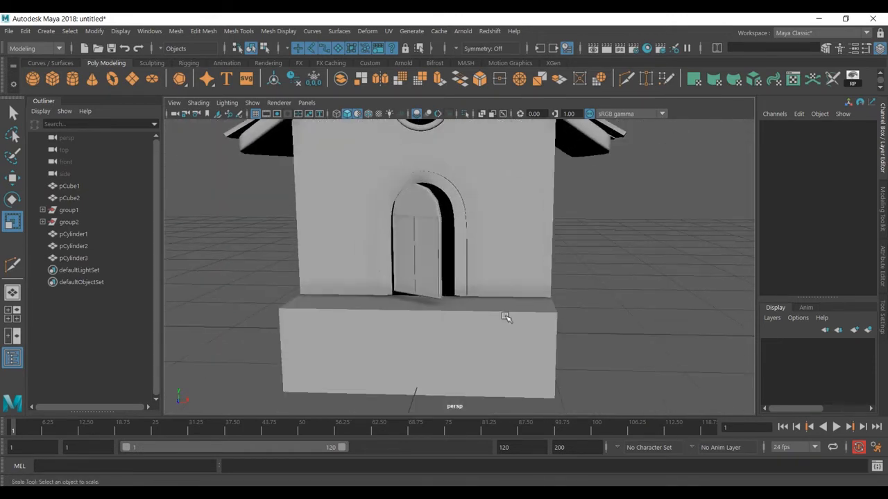
left_click_drag(449, 278, 396, 303, "alt")
middle_click_drag(434, 303, 431, 278, "alt")
scroll(431, 277, "up", 2)
mouse_move(430, 277)
left_mouse_down("alt")
mouse_move(465, 297)
mouse_move(513, 295)
mouse_move(444, 286)
mouse_move(472, 307)
mouse_move(462, 341)
mouse_move(428, 293)
mouse_move(453, 291)
mouse_move(452, 303)
mouse_move(421, 252)
mouse_move(422, 292)
mouse_move(436, 276)
mouse_move(417, 272)
mouse_move(425, 269)
left_mouse_up("alt")
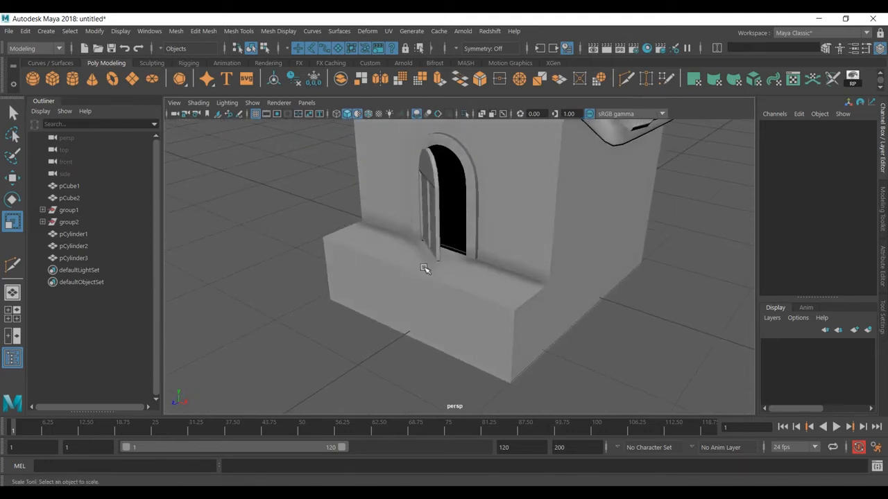
Move all front faces of the house's base ledge back toward the wall to make it shallower, then return to object mode and deselect.
left_click_drag(386, 329, 493, 301, "alt")
left_click(501, 327)
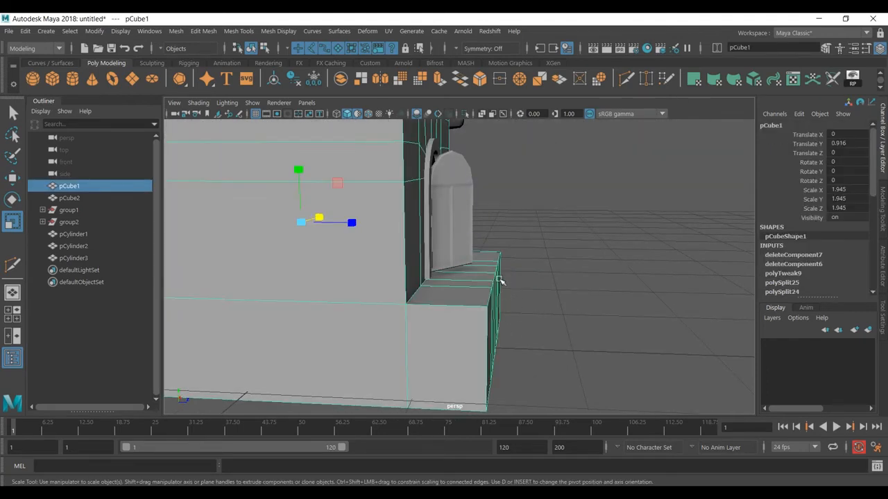
right_click_drag(500, 296, 493, 209)
left_click_drag(551, 305, 510, 305, "alt")
left_click(397, 351)
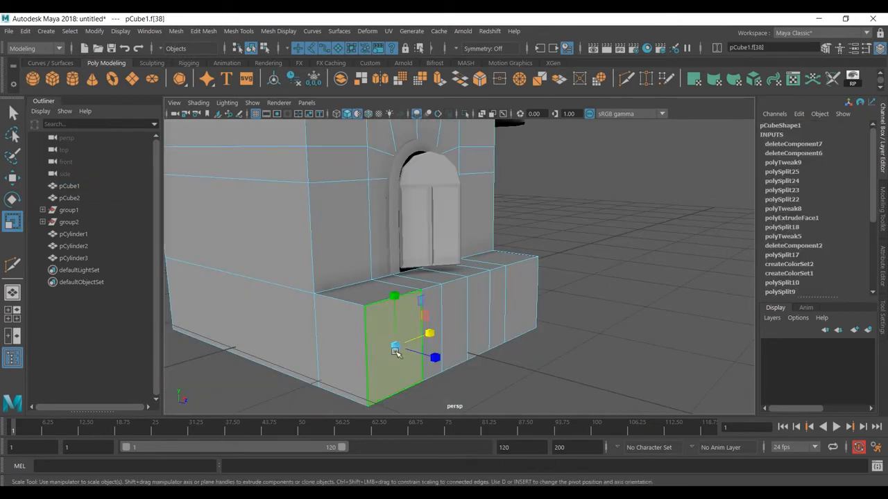
double_click(528, 323, "shift")
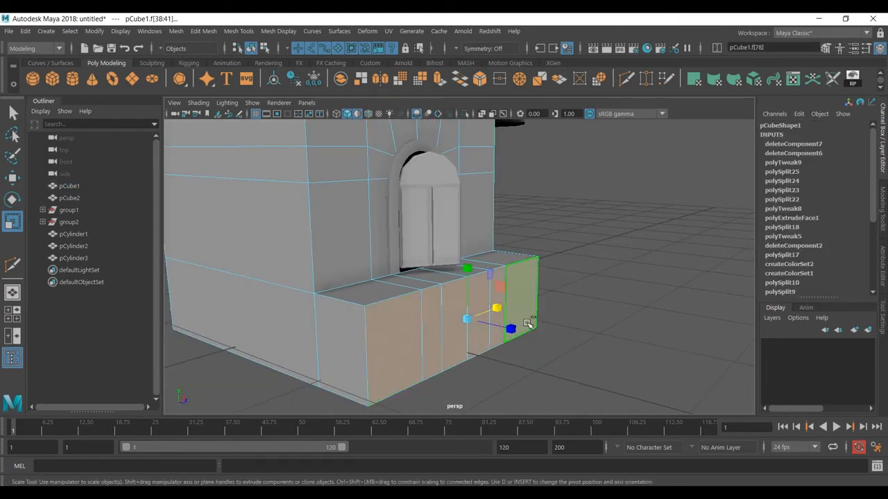
key("w")
left_click_drag(515, 331, 477, 319)
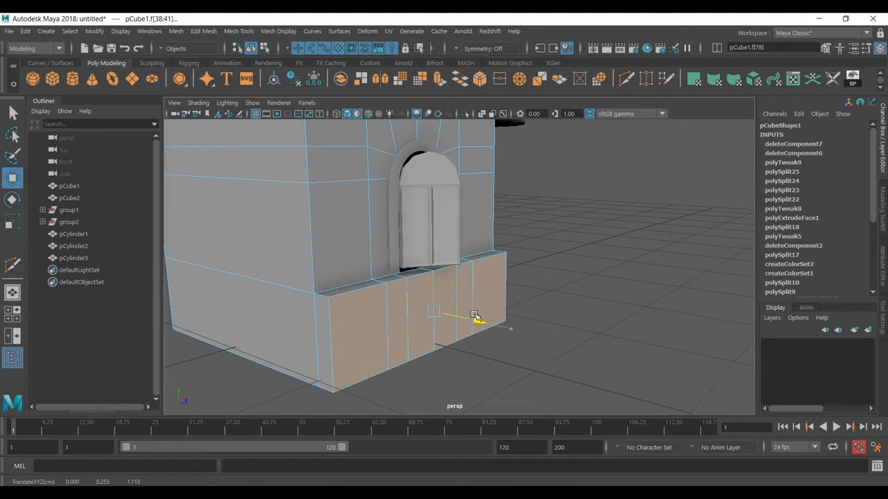
key("F8")
left_click(556, 300)
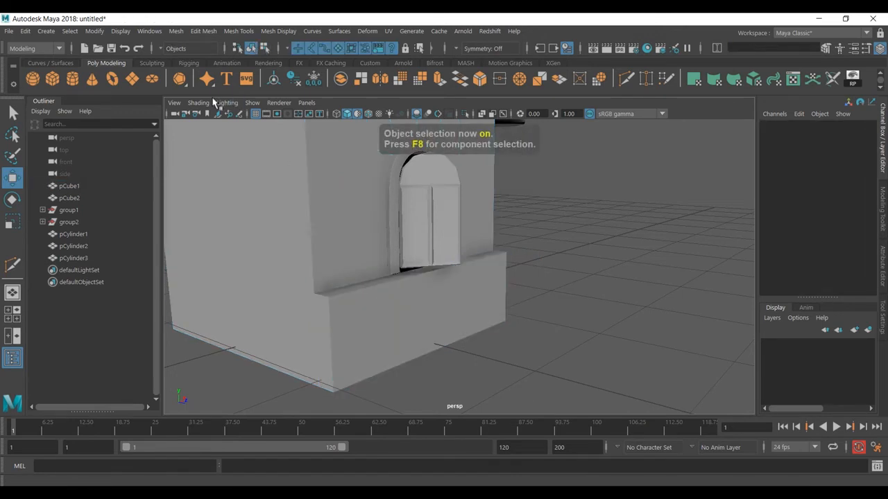
Create a polygon cube in front of the house's base and show it in the front view in wireframe.
left_click(52, 78)
left_click_drag(383, 327, 479, 338)
key("space")
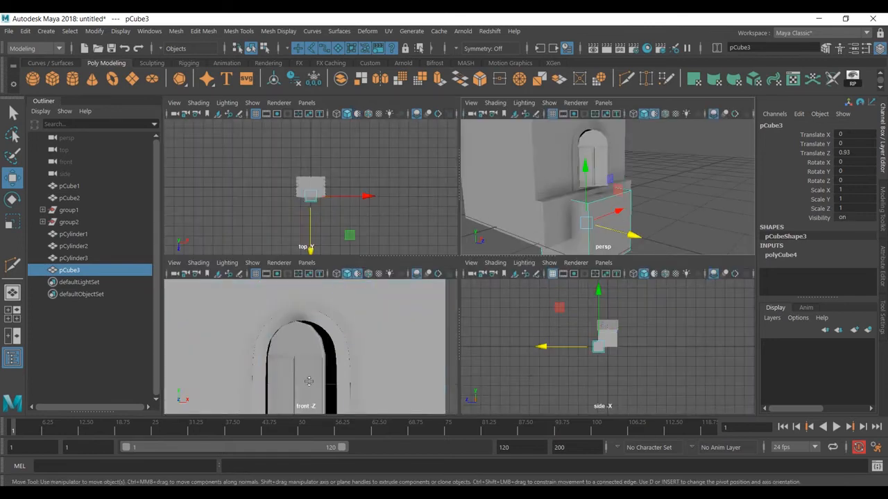
key("space")
scroll(333, 356, "down", 5)
scroll(382, 327, "up", 3)
key("4")
scroll(450, 290, "up", 5)
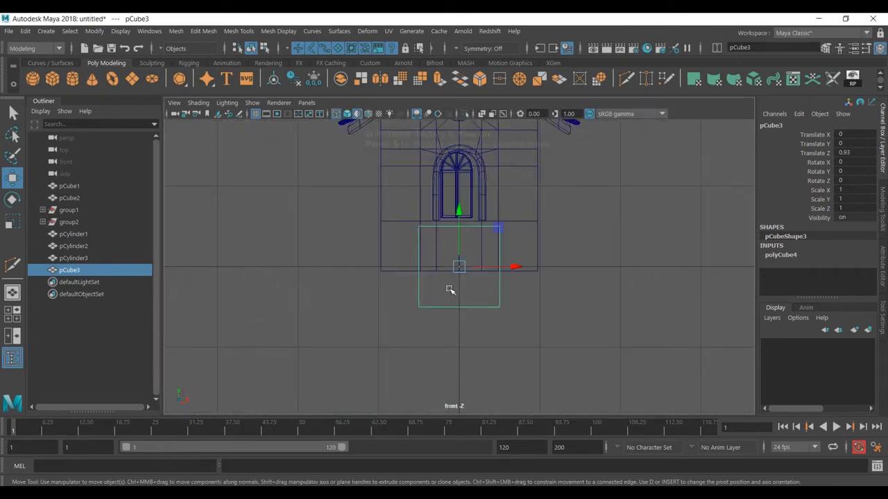
Scale the cube to about 0.794 wide and 0.139 high, and raise it to about Y 0.497, just below the doorway.
scroll(466, 268, "up", 2)
key("r")
left_click_drag(459, 212, 458, 192)
key("w")
middle_click_drag(458, 192, 437, 299, "alt")
scroll(436, 299, "up", 1)
left_click_drag(399, 250, 402, 235)
key("r")
left_click_drag(407, 288, 412, 267)
key("w")
key("space")
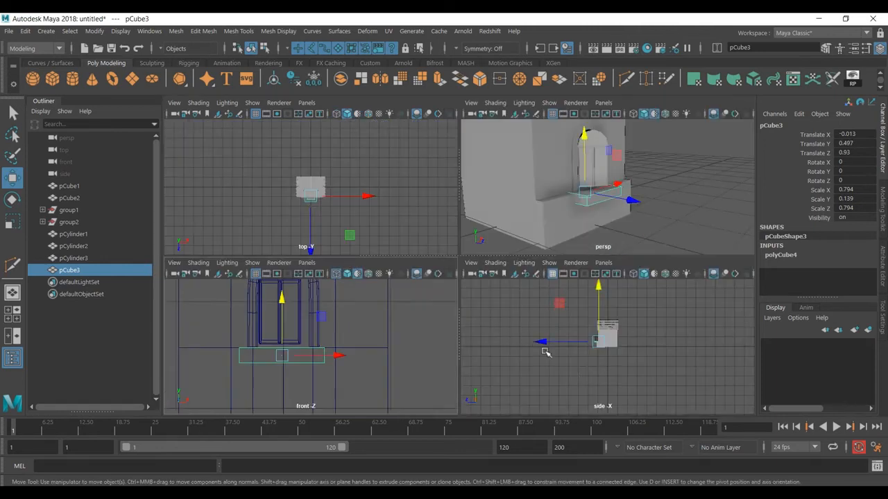
In the side view, reduce the slab's depth scale to about 0.286 and place it against the base at about Y 0.493, Z 1.134.
key("space")
scroll(445, 270, "up", 8)
scroll(429, 280, "down", 3)
scroll(444, 272, "up", 1)
key("r")
left_click_drag(407, 273, 366, 254)
scroll(460, 279, "up", 5)
key("w")
key("r")
key("w")
scroll(367, 255, "up", 2)
middle_click_drag(371, 259, 415, 309, "alt")
left_click_drag(430, 259, 430, 261)
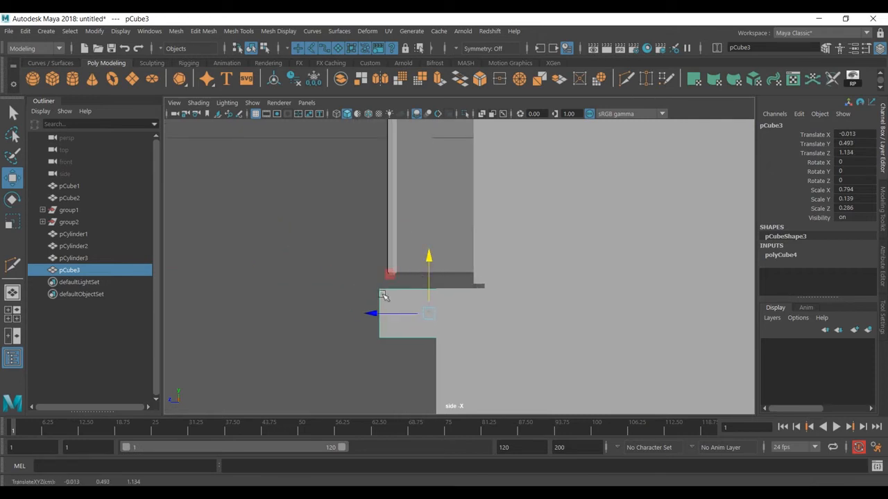
Cut a horizontal edge loop around the slab in its upper part with Multi-Cut, then return to the perspective view.
scroll(383, 295, "up", 1)
left_click(626, 78)
scroll(428, 278, "up", 1)
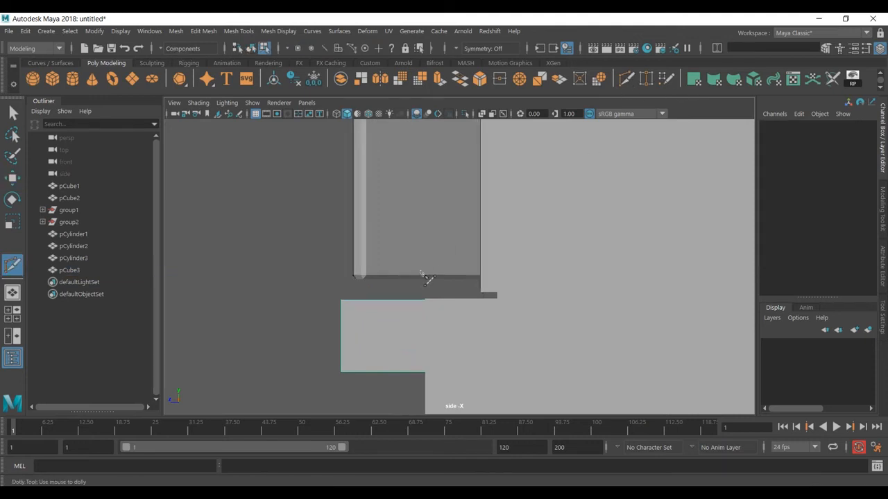
left_click(340, 320)
key("space")
key("space")
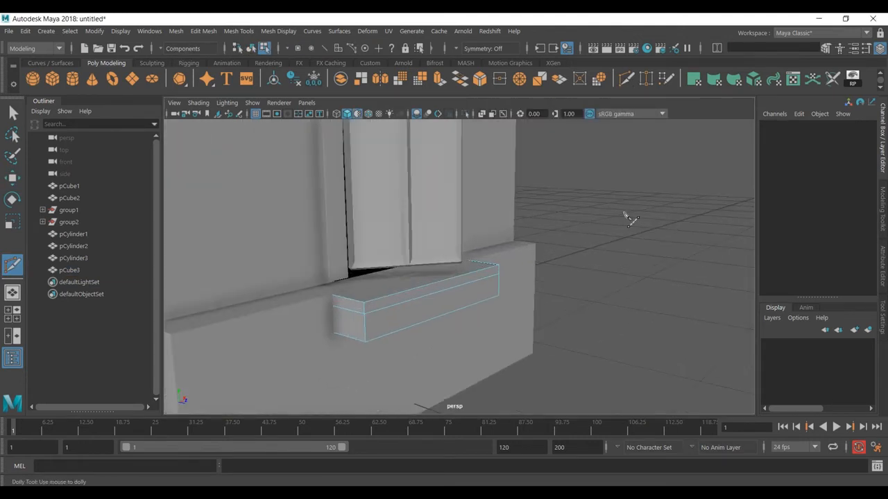
Extrude the slab's upper front face forward to form an overhanging step nosing, then return to object mode and deselect.
scroll(525, 251, "up", 2)
right_click_drag(469, 174, 476, 213)
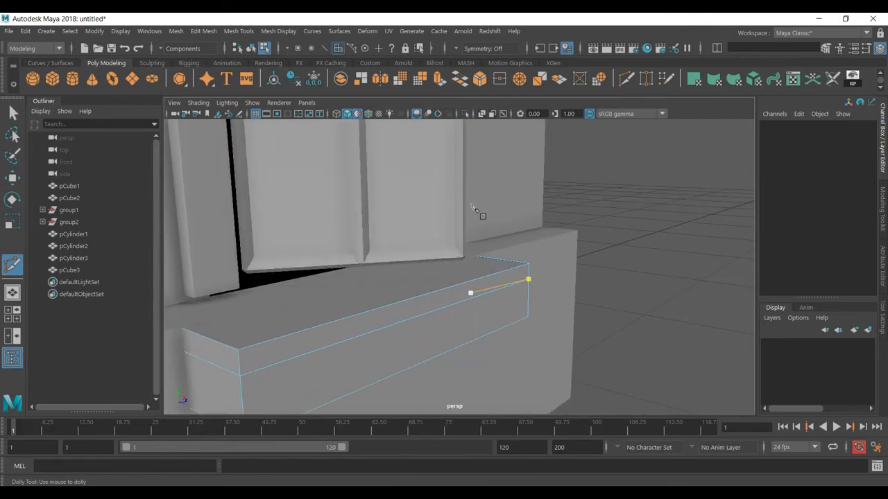
key("w")
left_click(482, 269)
left_click(482, 270)
key("ctrl+e")
left_click_drag(472, 323, 490, 332)
key("F8")
key("F8")
key("F8")
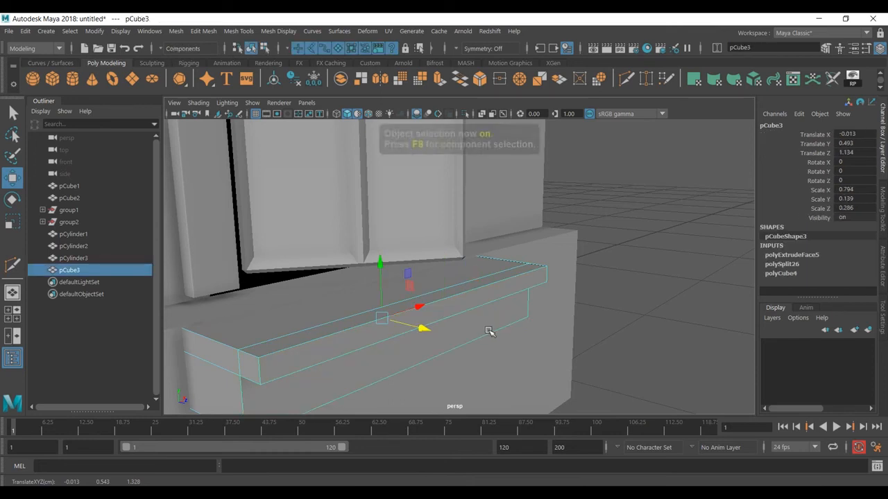
key("F8")
left_click(618, 291)
Select the finished step, center its pivot, delete its history and freeze its transformations.
left_click_drag(618, 291, 454, 305, "alt")
left_click(455, 294)
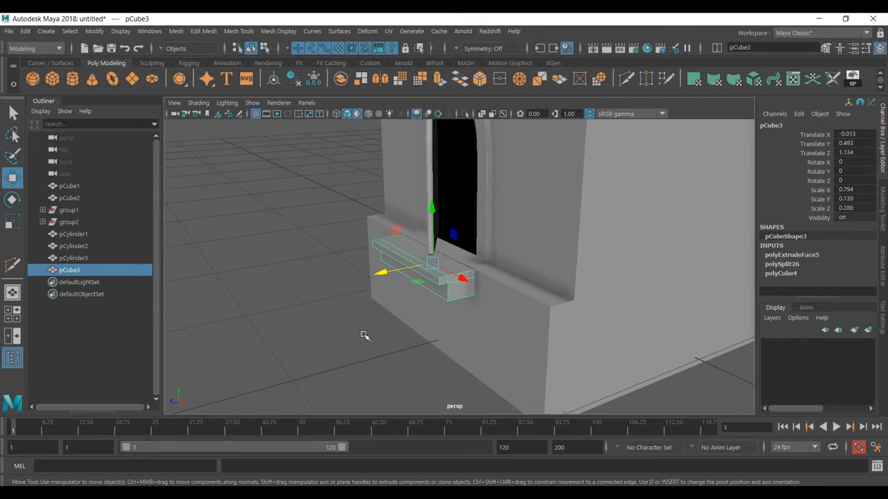
left_click_drag(364, 336, 399, 296, "alt")
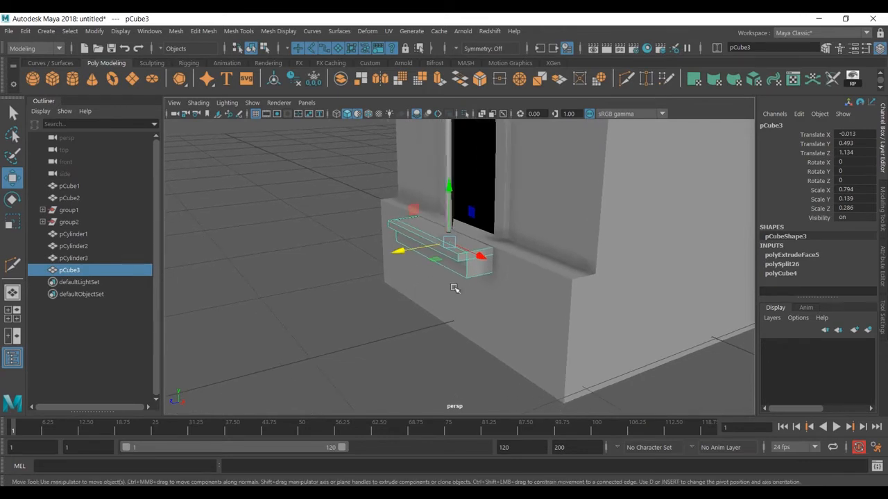
left_click_drag(451, 268, 452, 248, "alt")
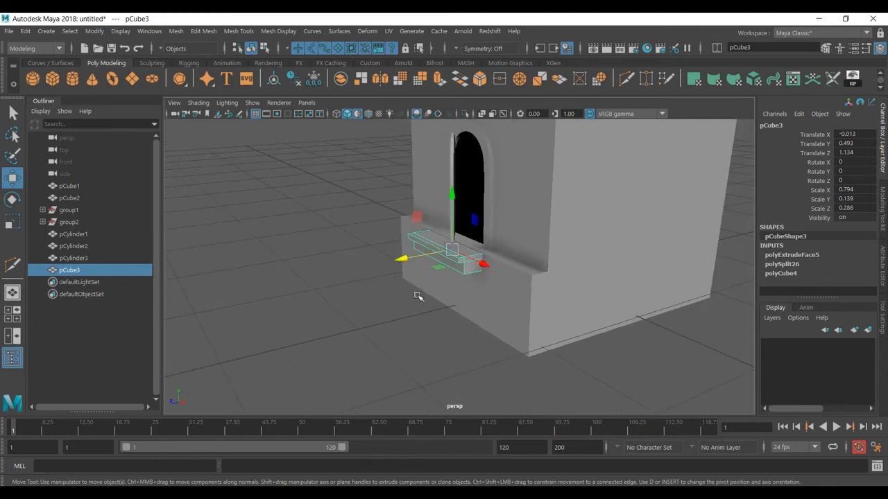
left_click_drag(451, 278, 459, 280, "alt")
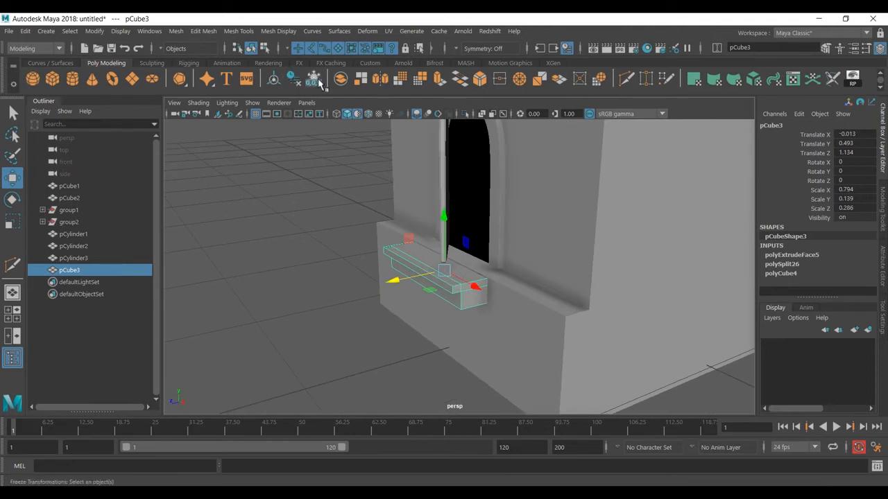
left_click(274, 79)
left_click(294, 78)
left_click(314, 78)
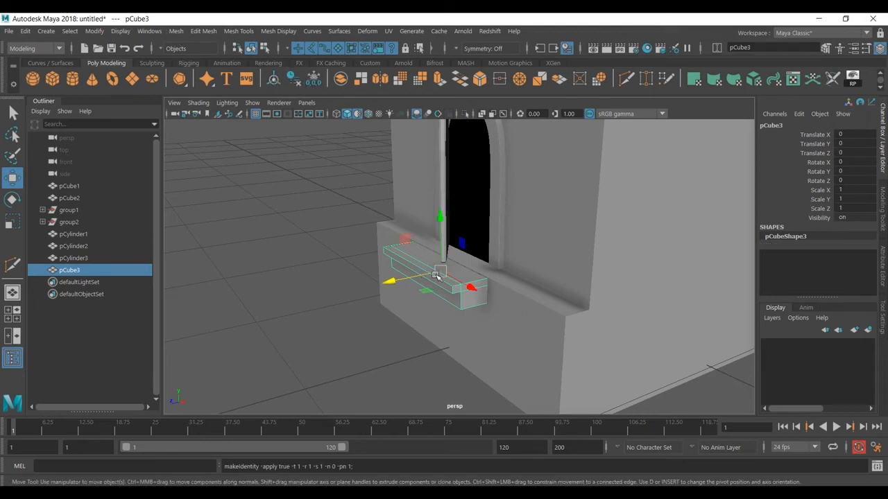
Duplicate the step and position the copy below and in front of the original at Translate Y -0.139, Z 0.163.
key("ctrl+d")
mouse_move(440, 270)
left_mouse_down("alt")
mouse_move(469, 258)
mouse_move(451, 264)
left_mouse_up("alt")
left_click_drag(458, 176, 466, 196)
left_click_drag(431, 240, 443, 263)
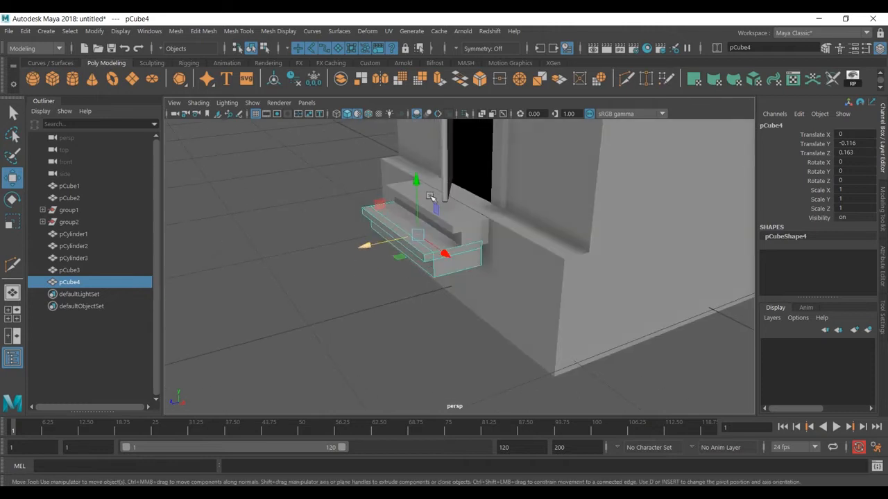
left_click_drag(419, 179, 417, 183)
left_click_drag(494, 244, 480, 236, "alt")
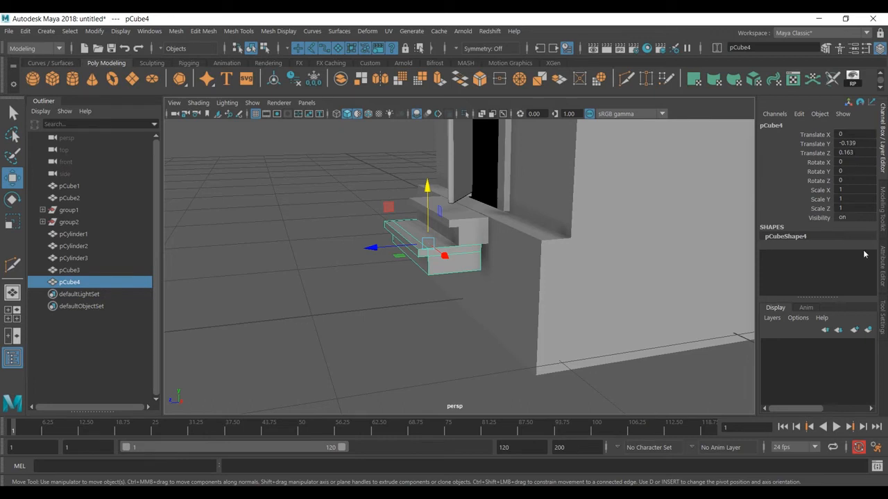
Open Paint, paste the screen capture showing the copy's translate values as a reference, then switch back to Maya.
key("super")
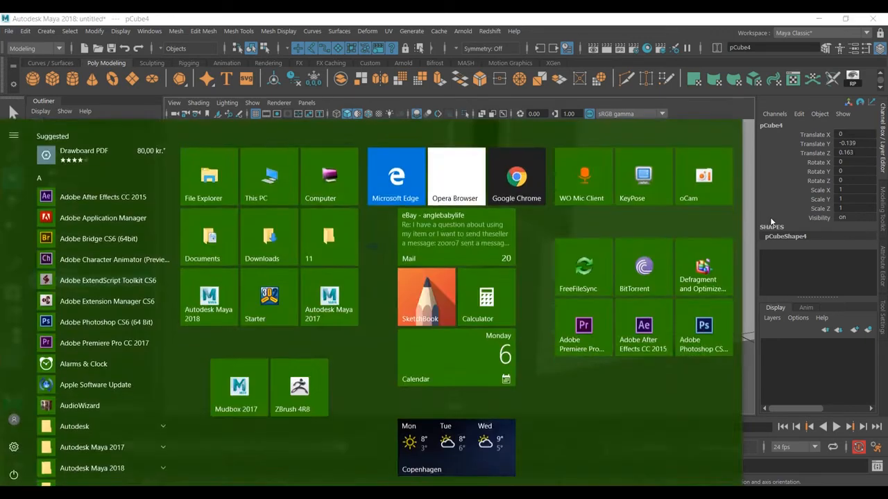
type("p")
key("Return")
key("ctrl+v")
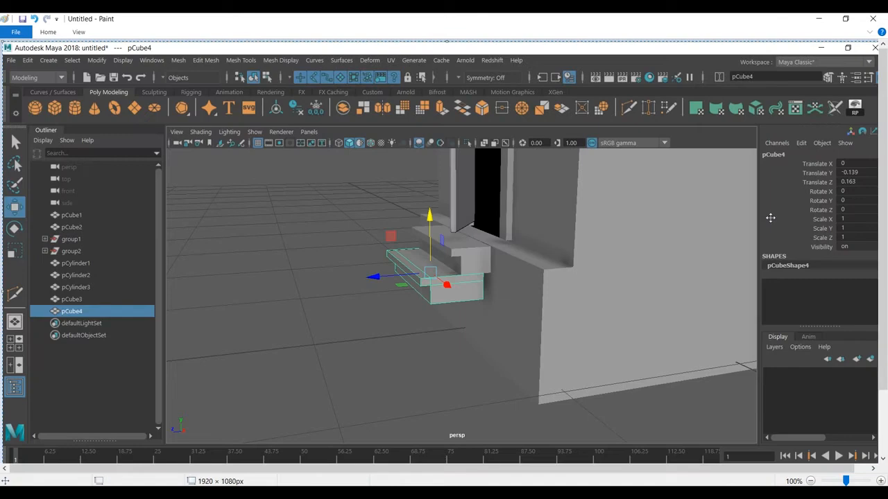
left_click(818, 18)
Delete the test copy, select the original step, and open the Duplicate Special options with their settings reset.
key("Delete")
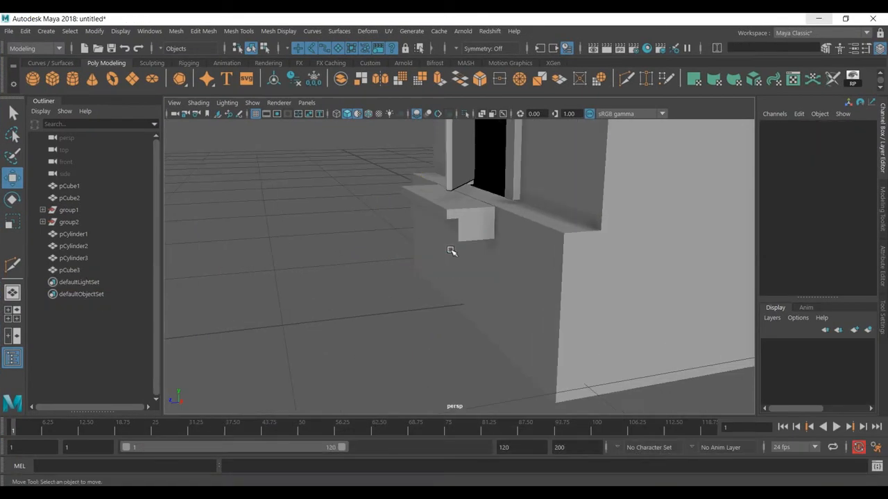
left_click(469, 227)
left_click(25, 31)
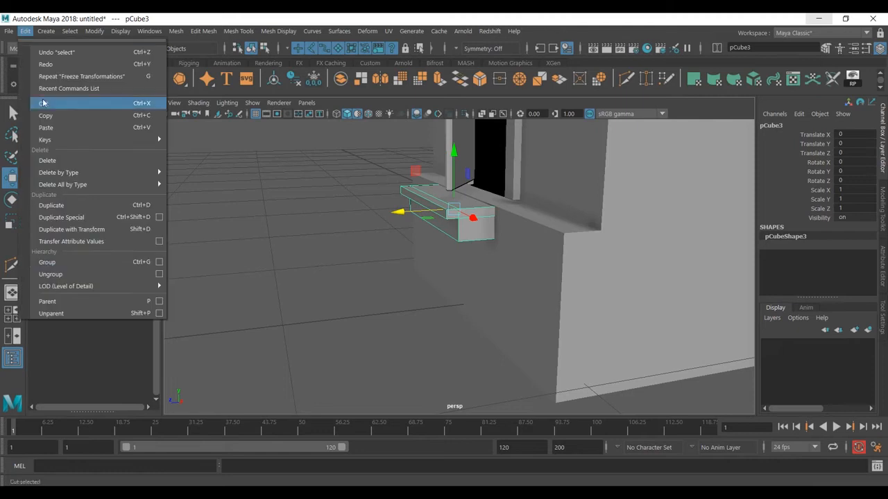
left_click(160, 217)
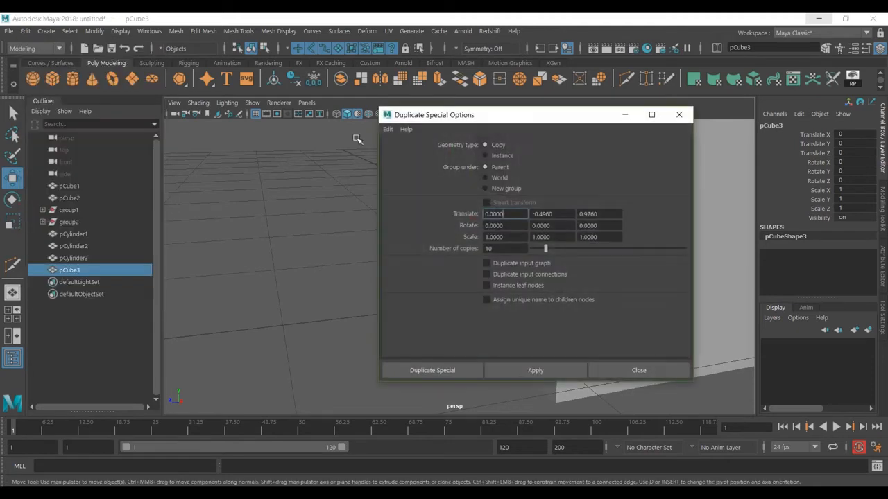
left_click(387, 129)
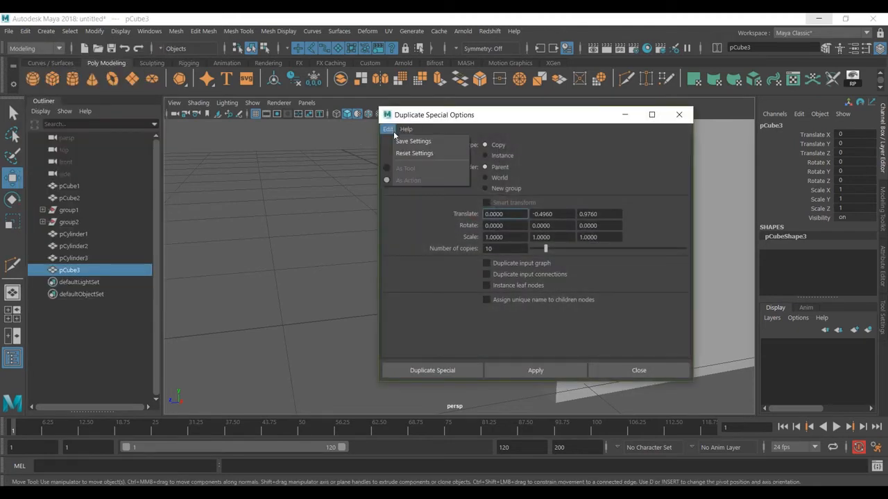
left_click(416, 152)
left_click_drag(508, 120, 672, 113)
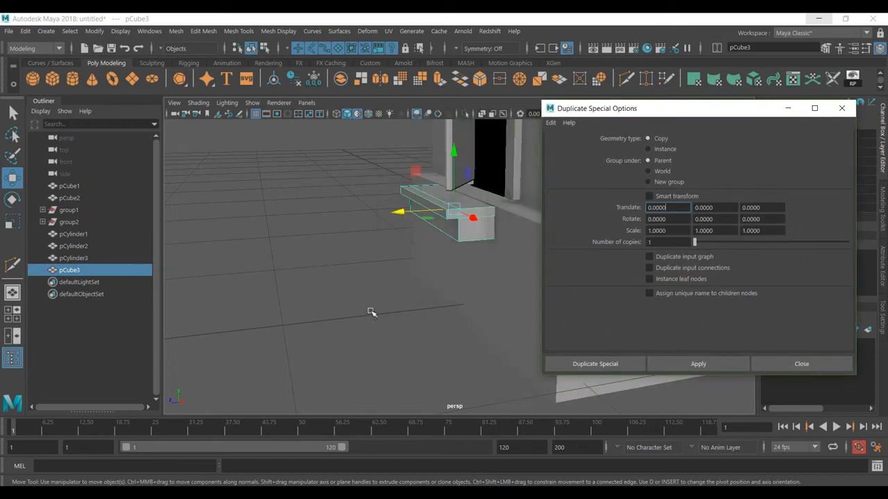
Duplicate the step with 6 copies, each offset by Translate Y -0.1390 and Z 0.1630, then close the options.
left_click_drag(679, 245, 638, 247)
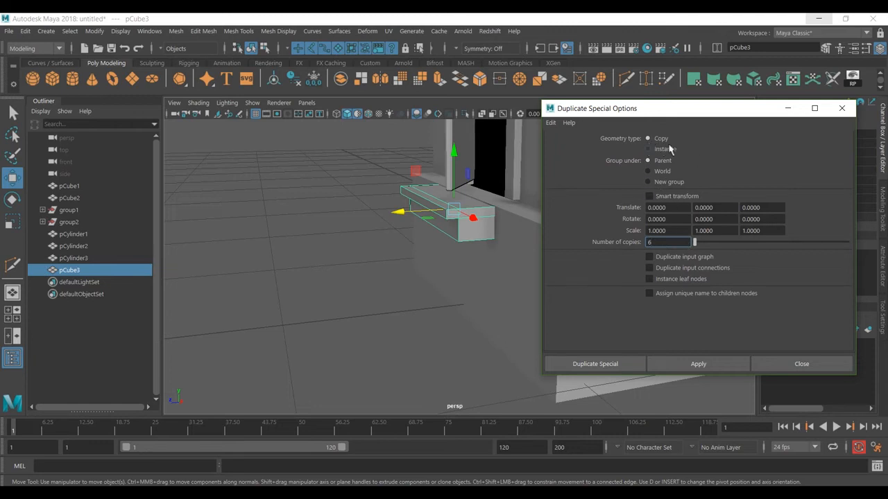
key("Tab")
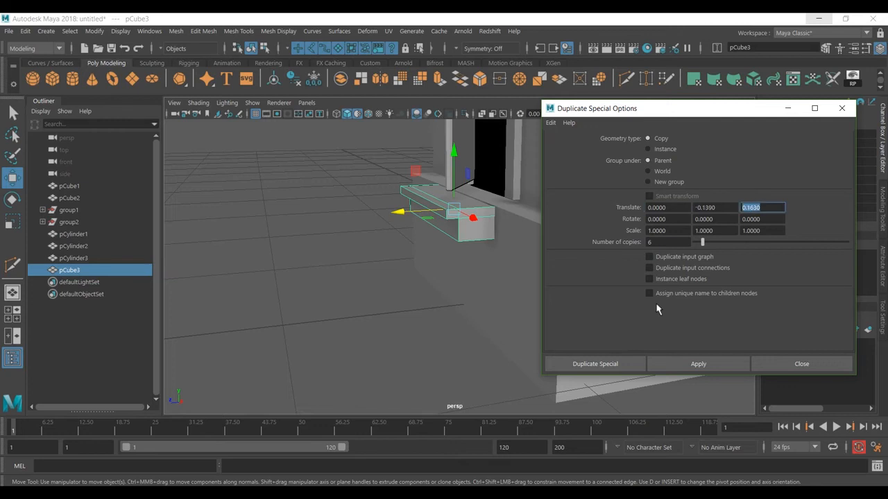
left_click(697, 362)
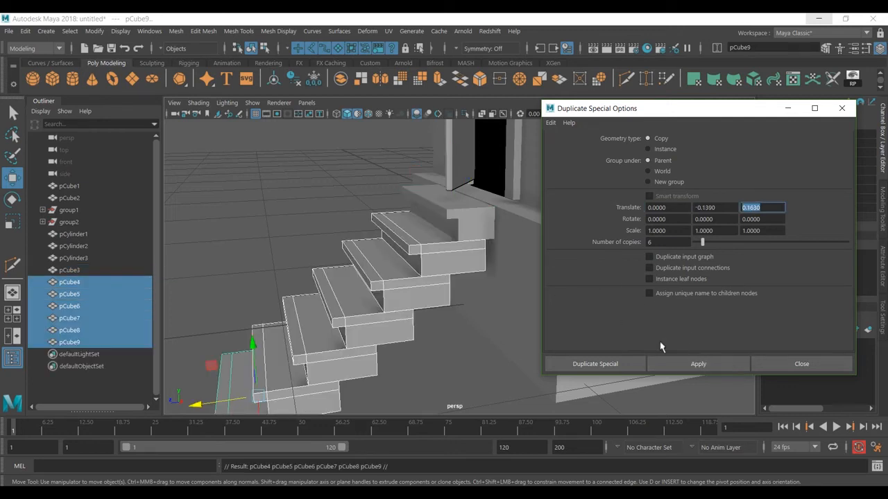
left_click(843, 111)
scroll(399, 291, "down", 3)
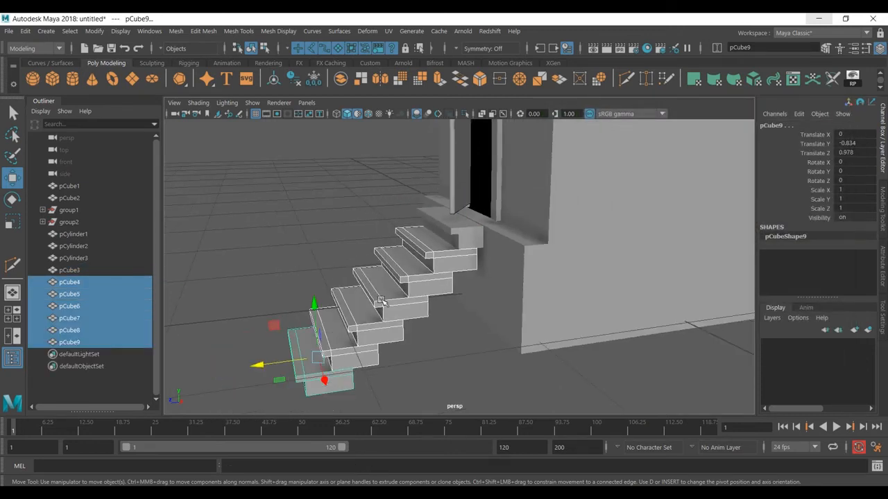
Delete the two lowest steps of the staircase.
left_click_drag(407, 335, 323, 377, "alt")
left_click(323, 378)
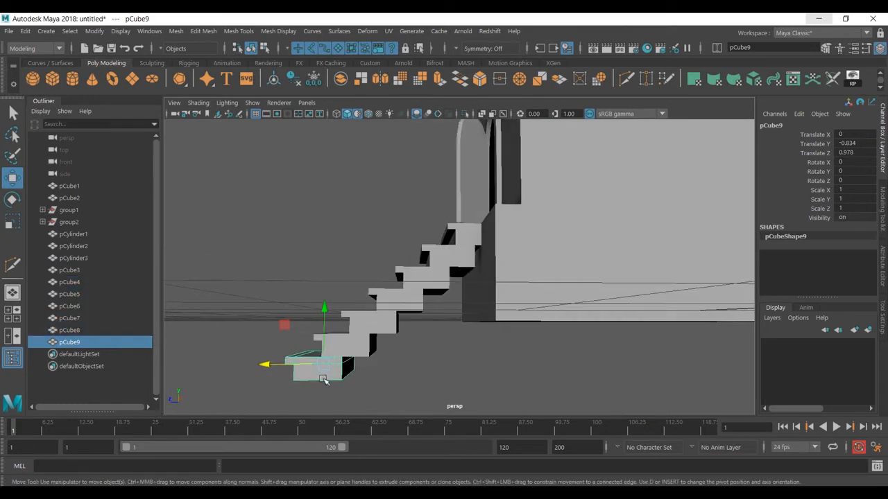
key("Delete")
left_click(350, 352)
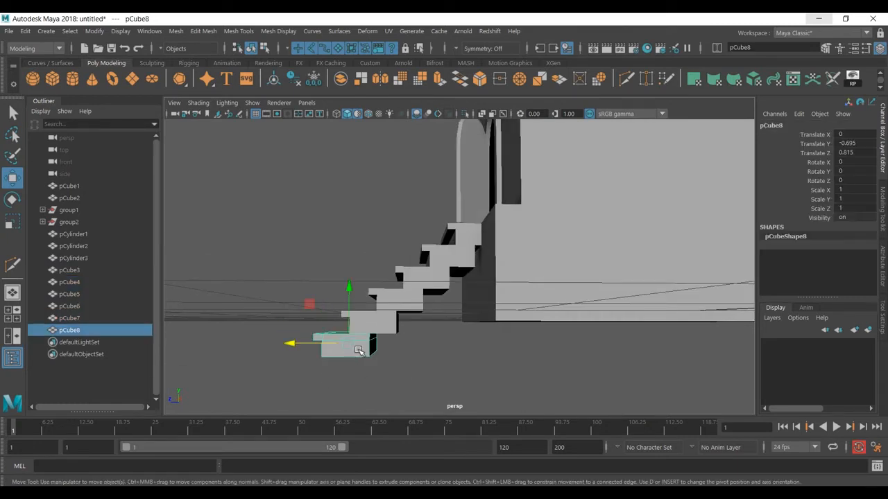
left_click(401, 360)
left_click(363, 356)
key("Delete")
Select the middle horizontal edge loop on the house walls, excluding its front-wall edges, and move it down along the side and back walls.
left_click_drag(364, 356, 472, 353, "alt")
scroll(503, 327, "up", 4)
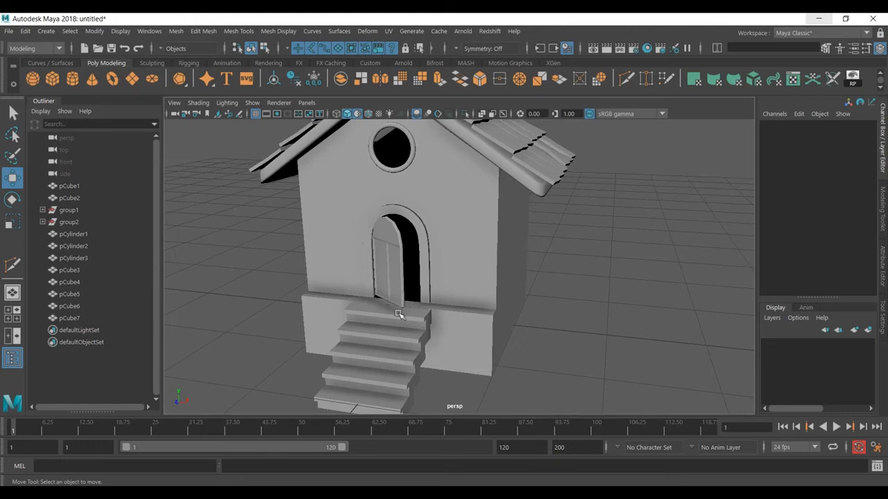
left_click_drag(412, 353, 422, 316, "alt")
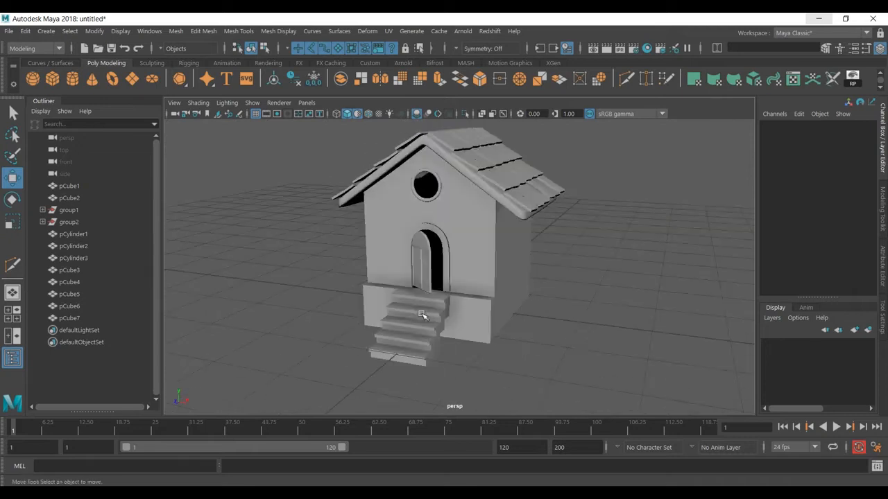
left_click(473, 234)
left_click_drag(478, 231, 471, 307, "alt")
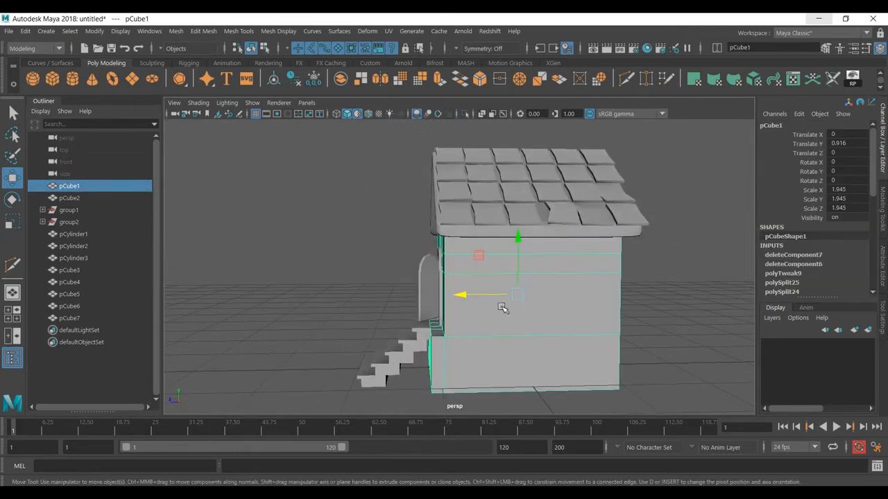
right_click_drag(557, 271, 557, 233)
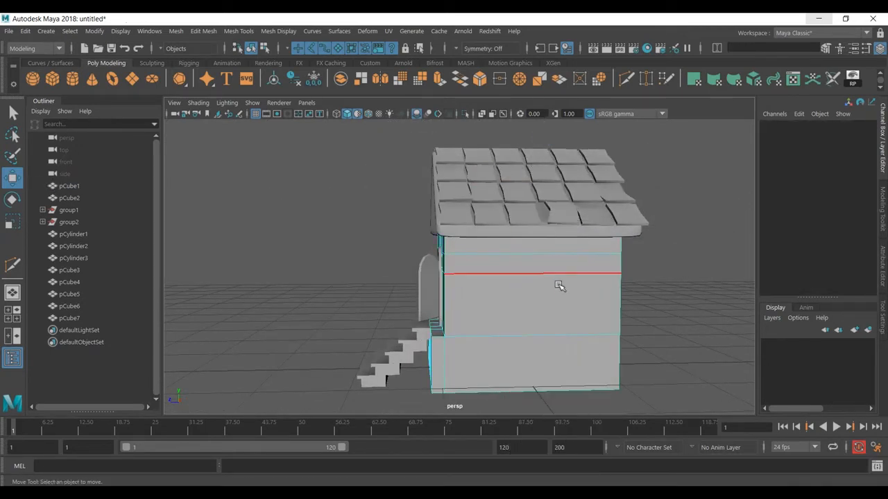
double_click(559, 285)
left_click_drag(561, 287, 573, 301, "alt")
left_click_drag(628, 305, 634, 311, "alt")
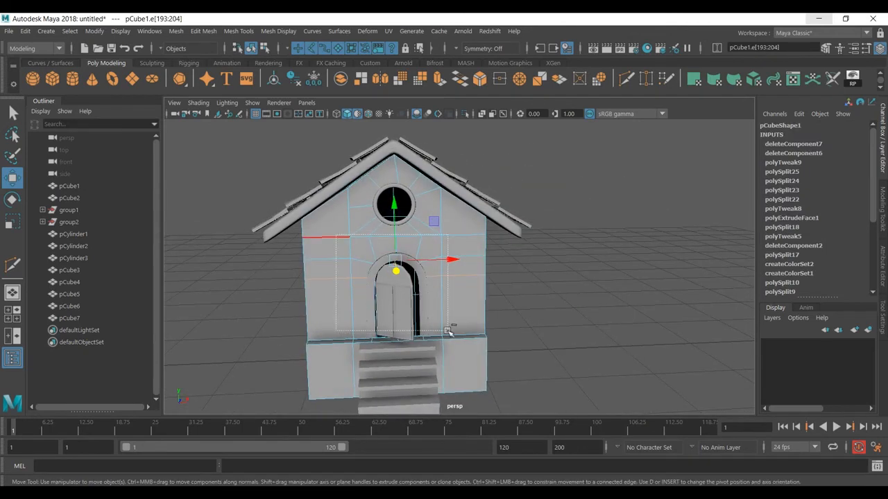
left_click_drag(414, 330, 579, 327, "alt")
left_click_drag(468, 237, 470, 245)
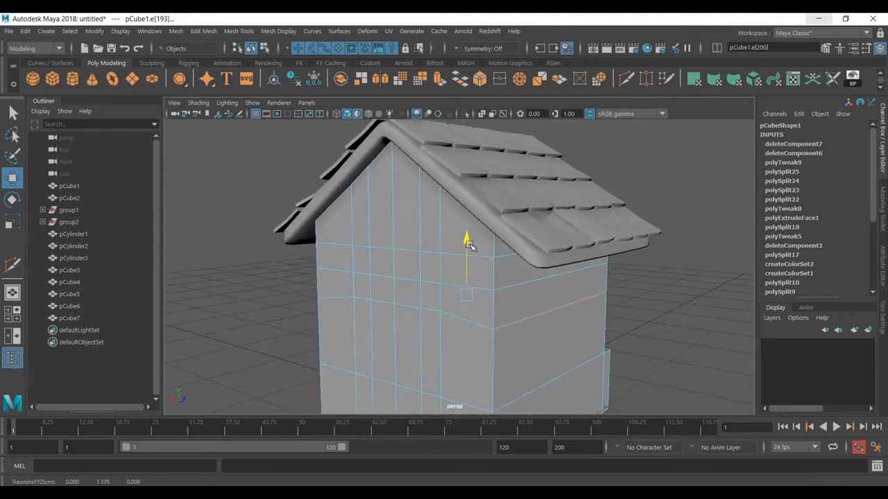
left_click_drag(441, 288, 600, 321, "alt")
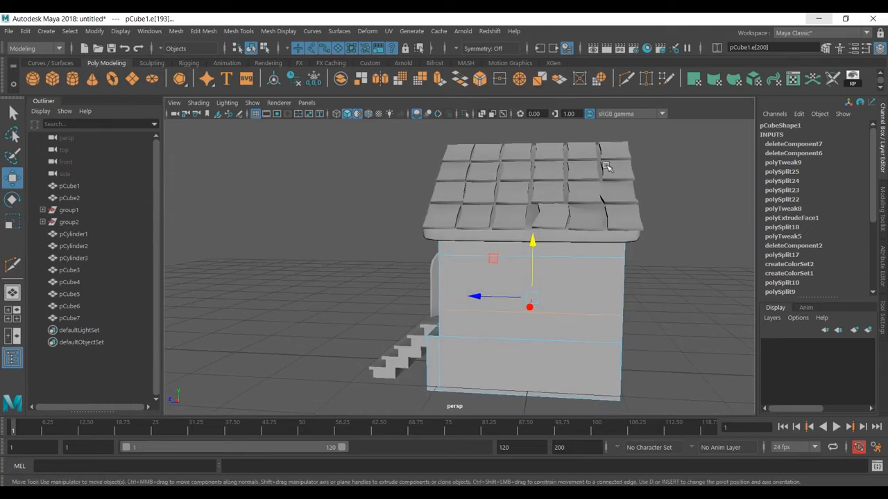
left_click(626, 79)
left_click(531, 277, "ctrl")
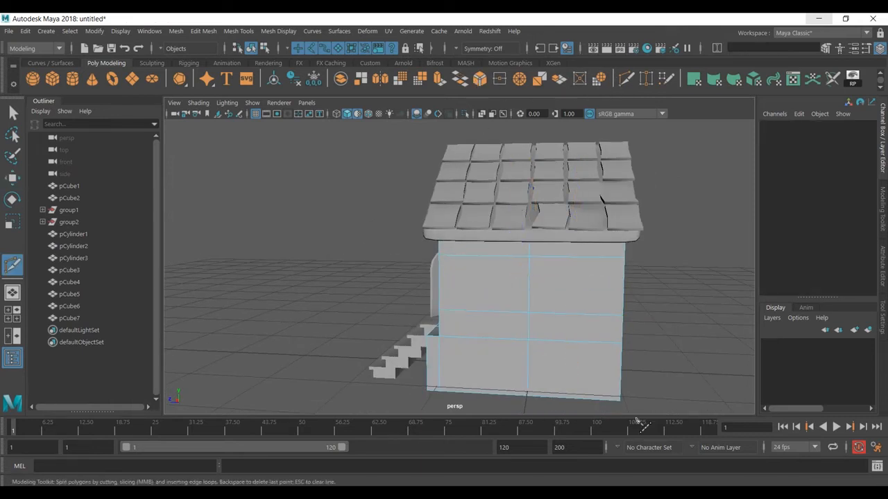
left_click(569, 315, "ctrl")
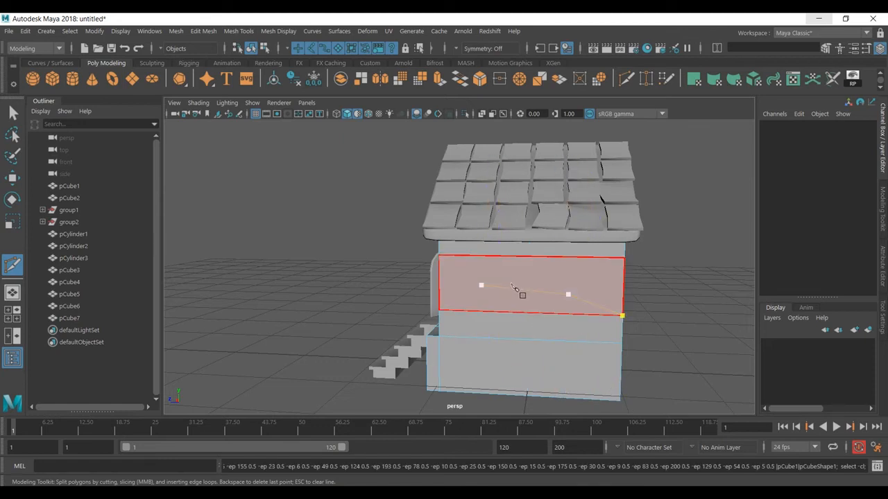
key("w")
left_click_drag(638, 360, 730, 325, "alt")
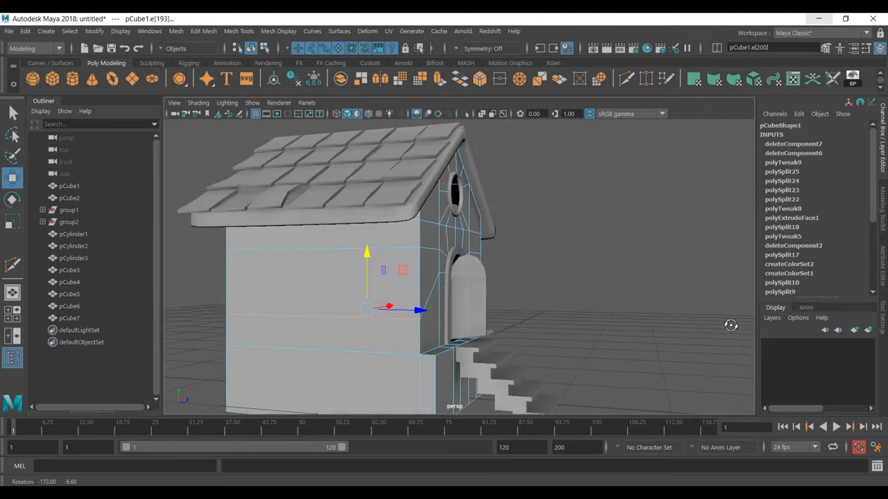
Insert two vertical edge loops around the house walls, one near each end of the side walls, with the Multi-Cut tool.
left_click(626, 78)
left_click(356, 289, "ctrl")
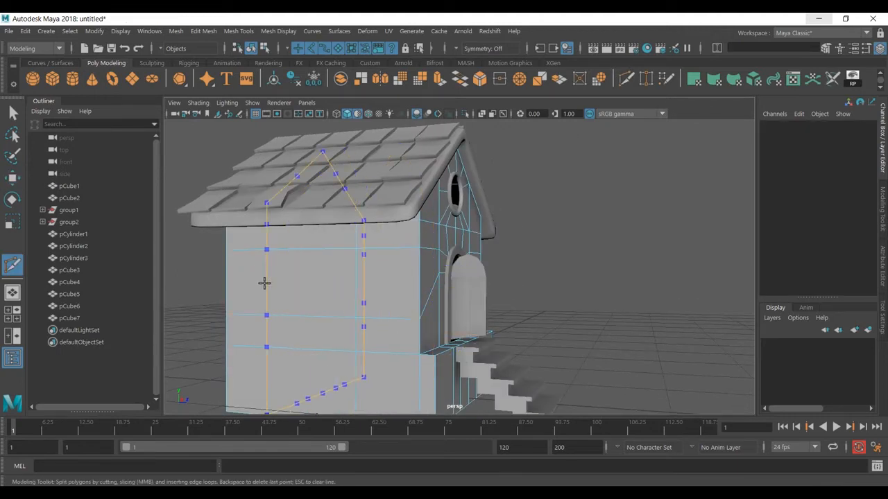
left_click(260, 284, "ctrl")
left_click_drag(360, 325, 419, 351, "alt")
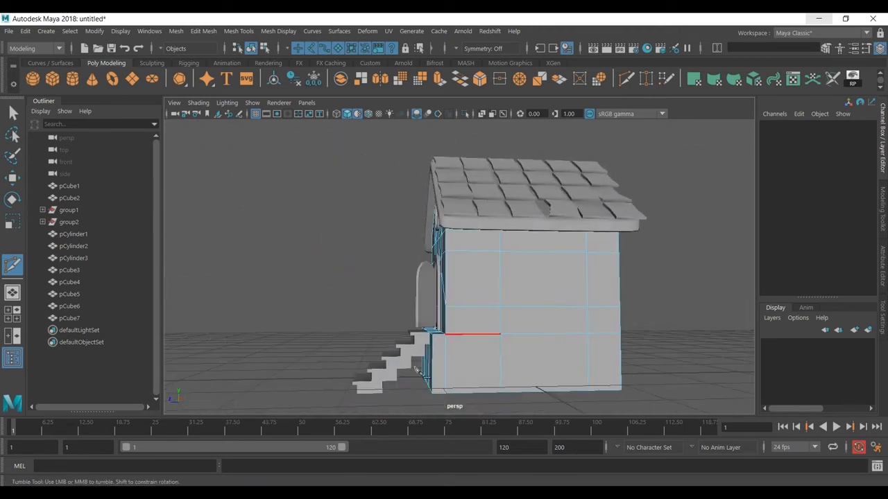
Select the central upper face on both side walls and extrude the pair inward with a Local Translate Z of about -0.098.
right_click_drag(511, 172, 511, 205)
key("w")
left_click(519, 243)
left_click_drag(520, 264, 668, 310, "alt")
left_click(564, 302)
left_click(290, 316, "shift")
left_click_drag(332, 342, 410, 330, "alt")
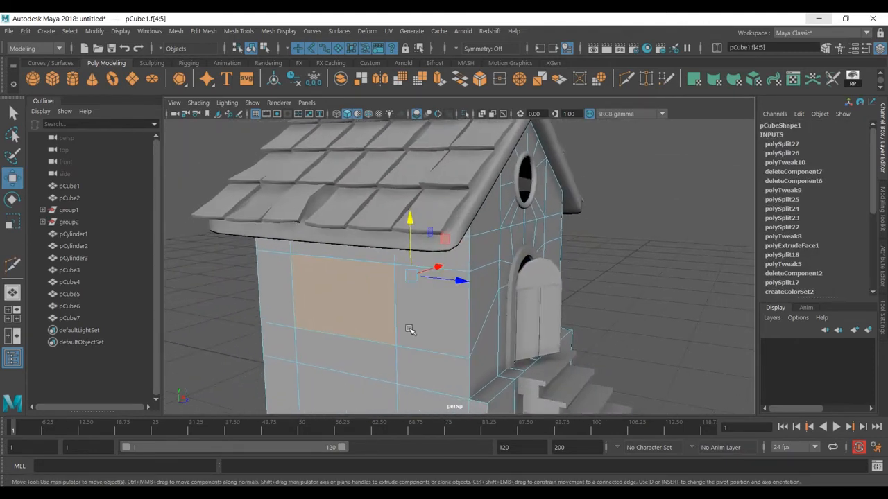
left_click(439, 78)
left_click_drag(513, 259, 576, 292, "alt")
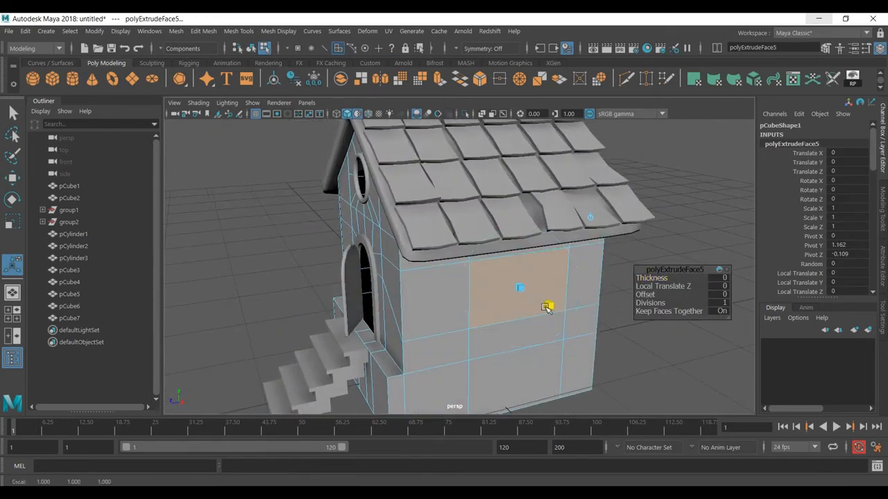
left_click_drag(518, 289, 532, 296)
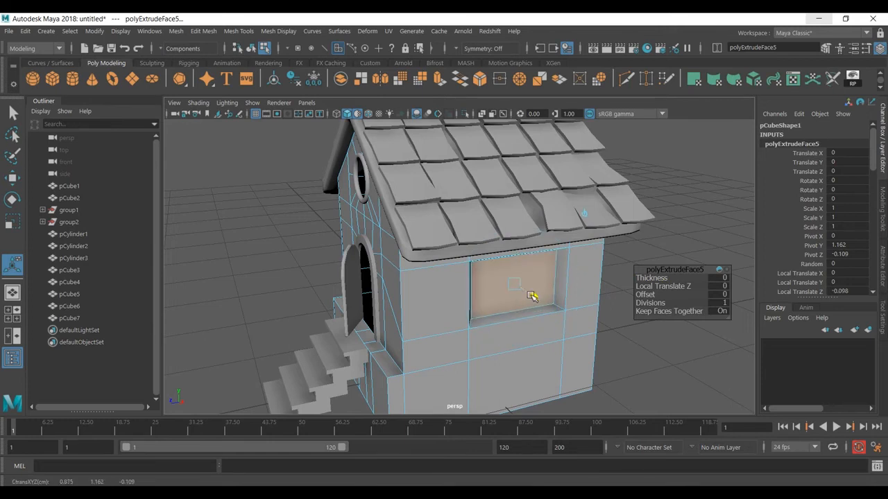
left_click_drag(469, 312, 556, 306, "alt")
left_click_drag(452, 297, 316, 307, "alt")
left_click_drag(586, 319, 553, 331, "alt")
Reselect the two recessed window faces, try scaling them across the house, and undo the change.
key("F8")
left_click(594, 319)
left_click(513, 285)
right_click_drag(532, 285, 532, 206)
left_click(532, 273)
left_click_drag(498, 298, 382, 277, "alt")
left_click(498, 284, "shift")
mouse_move(501, 286)
left_mouse_down("alt")
mouse_move(479, 296)
mouse_move(505, 297)
left_mouse_up("alt")
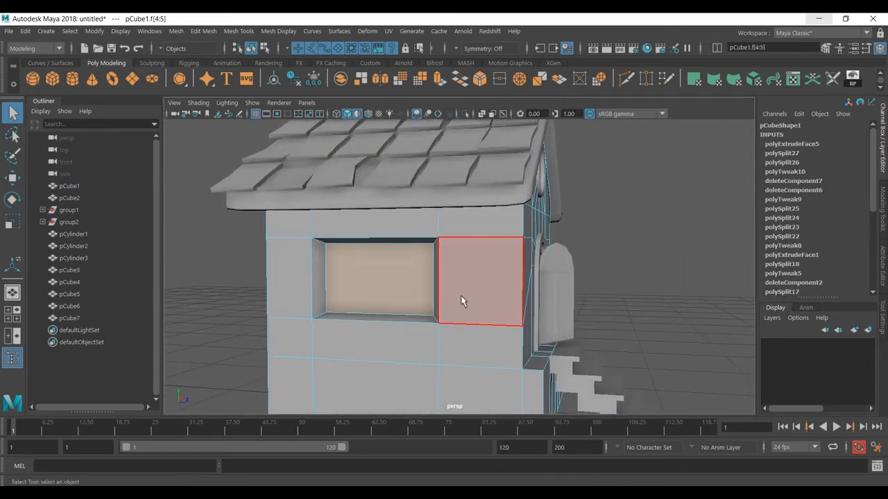
key("r")
left_click_drag(421, 275, 253, 285)
left_click_drag(502, 278, 469, 307, "alt")
key("w")
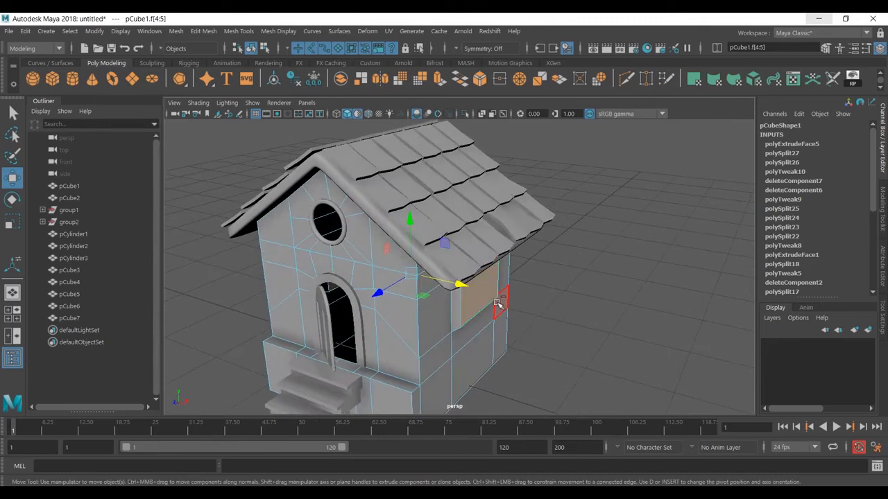
key("ctrl+z")
left_click(598, 292)
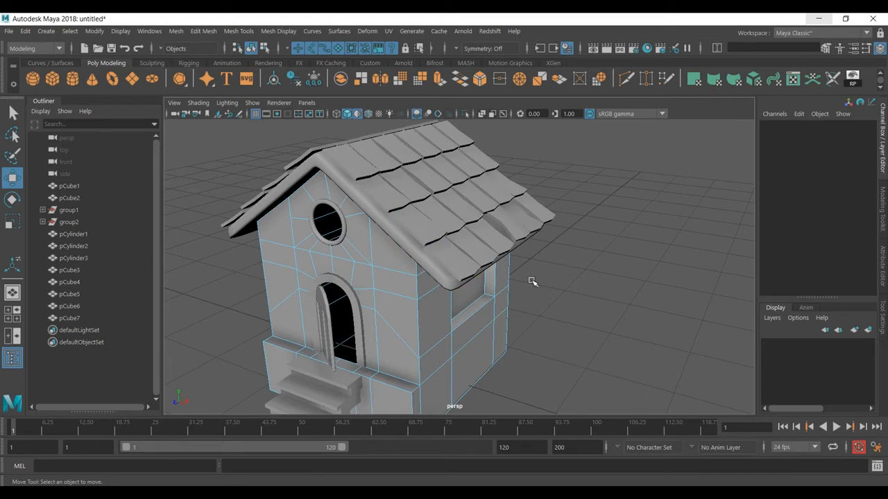
Select the recessed window faces and set the Move tool's axis orientation to Component.
left_click_drag(514, 272, 654, 313, "alt")
left_click(355, 283)
left_click_drag(478, 312, 471, 277, "alt")
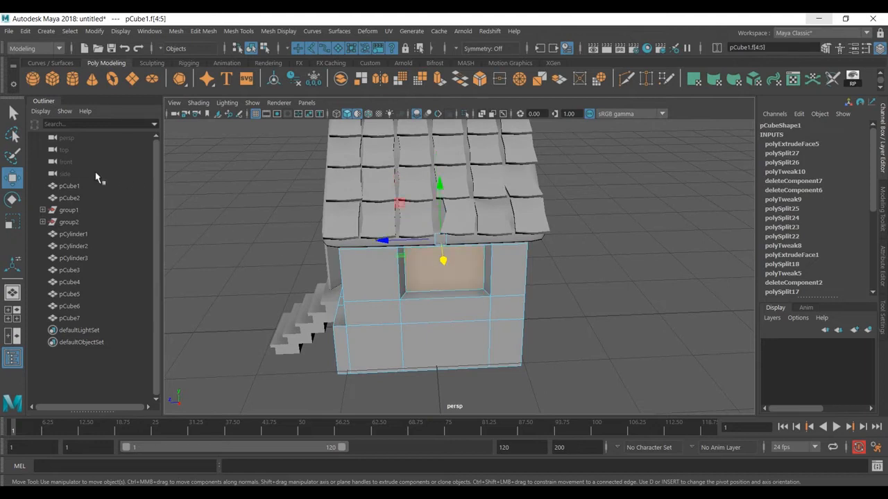
double_click(13, 178)
left_click(753, 137)
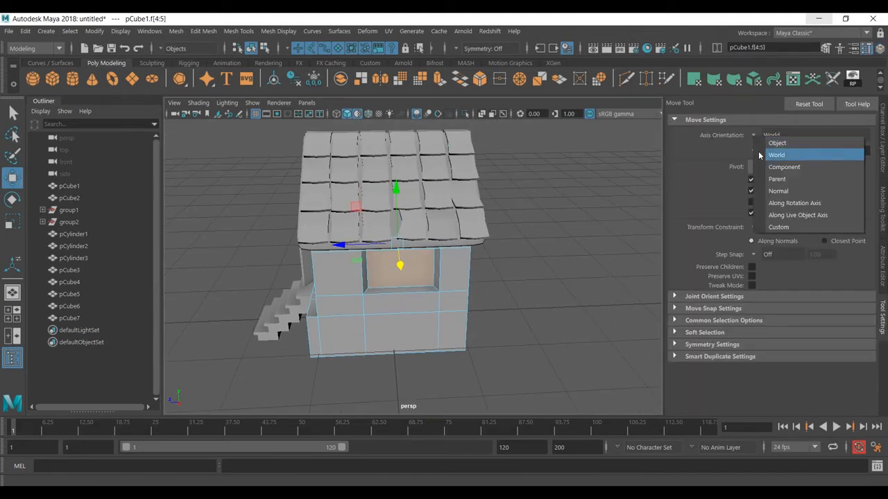
left_click(810, 167)
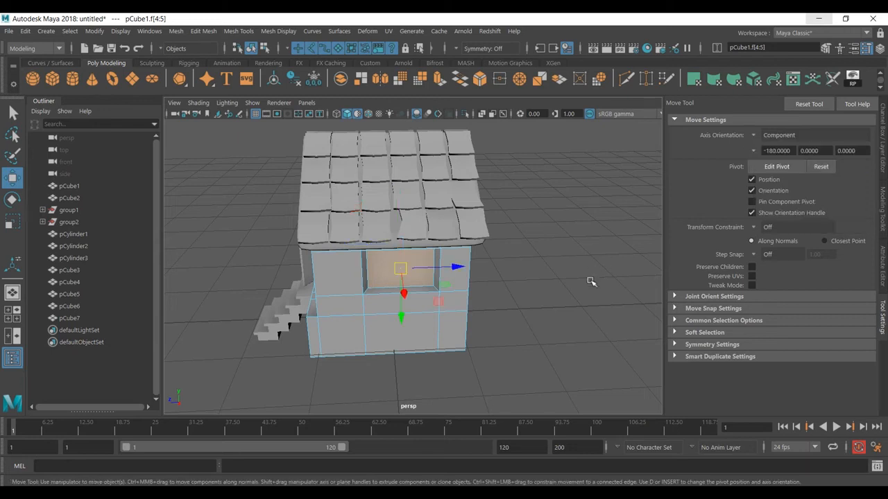
Try moving both window faces in and out along their normals, leaving them recessed slightly deeper into the side walls.
left_click_drag(588, 279, 550, 291, "alt")
left_click_drag(434, 299, 559, 288, "alt")
left_click_drag(503, 264, 600, 264)
left_click_drag(600, 271, 595, 289, "alt")
left_click_drag(419, 275, 324, 280, "alt")
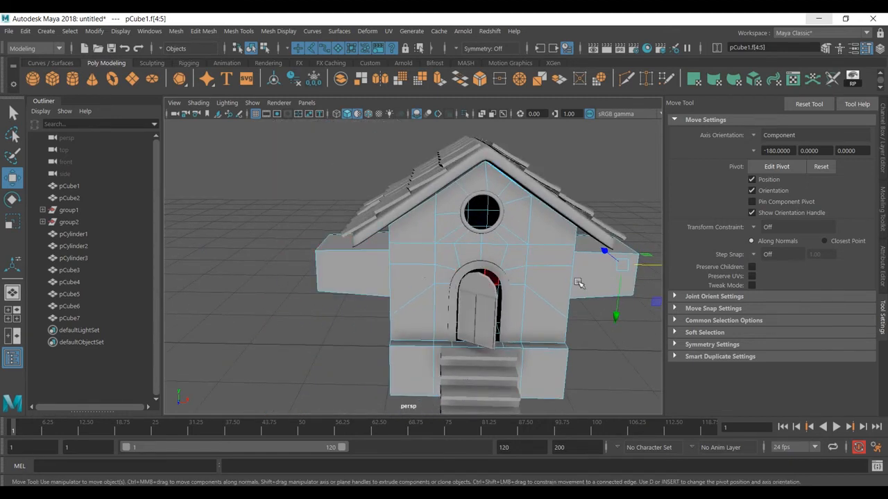
left_click_drag(624, 272, 517, 306, "alt")
left_click_drag(606, 271, 443, 297)
scroll(531, 280, "up", 5)
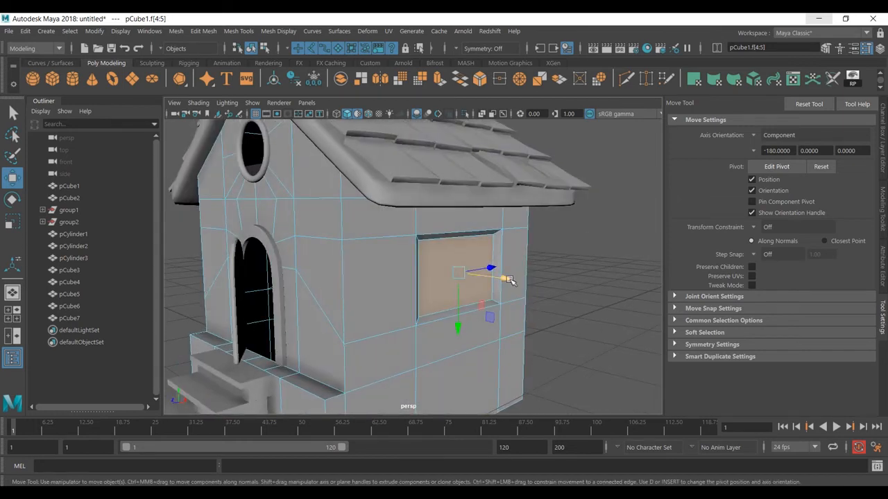
left_click_drag(510, 280, 502, 278)
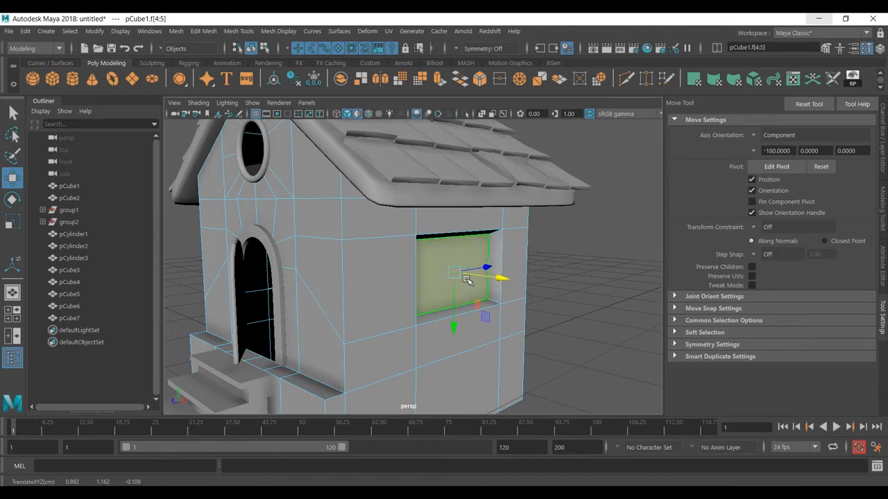
Scale the recessed window faces down slightly and clear the selection.
key("r")
left_click_drag(392, 267, 373, 262)
left_click(564, 289)
left_click_drag(564, 289, 648, 323, "alt")
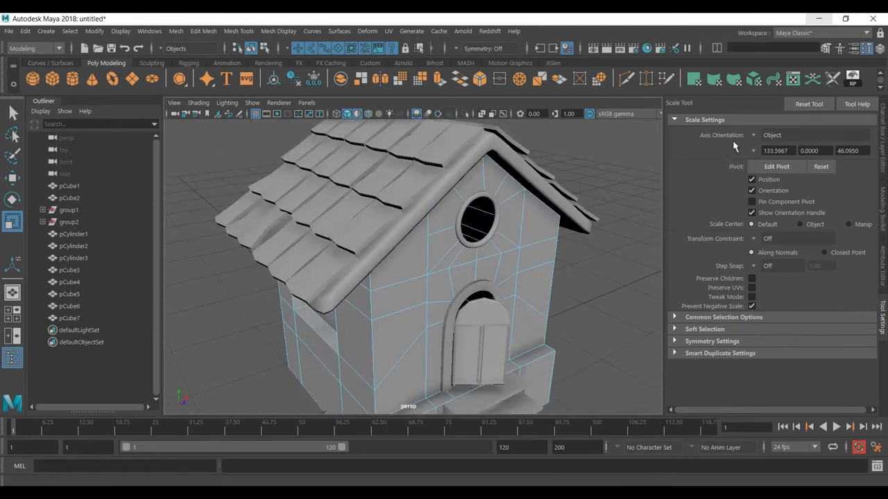
Set the Scale tool's axis orientation to Object and return the house to object mode.
left_click(755, 135)
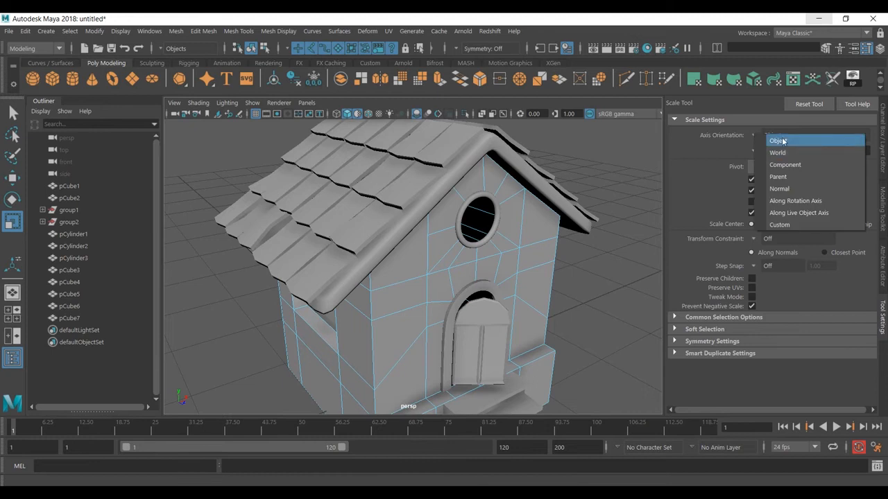
left_click(770, 138)
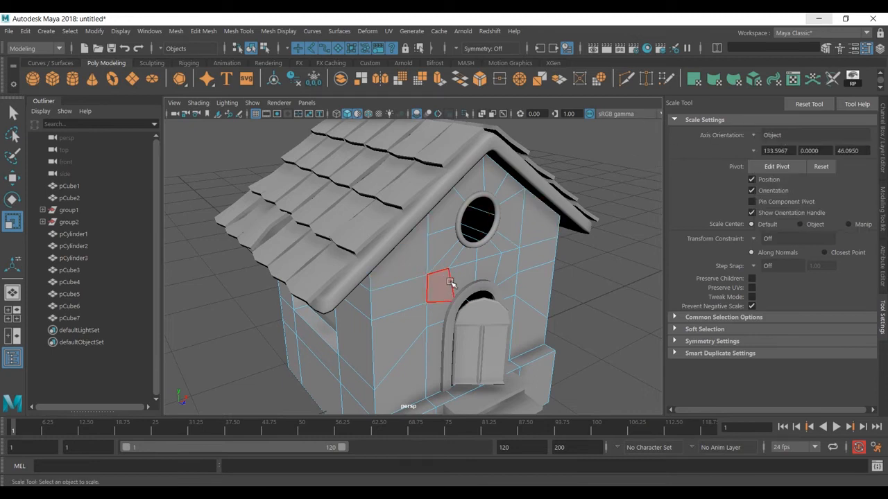
key("F8")
key("F8")
left_click(581, 289)
Create a polygon cube and scale it uniformly to about 0.46 in the wireframe side view.
scroll(581, 290, "down", 3)
left_click_drag(576, 324, 482, 326, "alt")
middle_click_drag(457, 325, 532, 291, "alt")
scroll(389, 249, "up", 2)
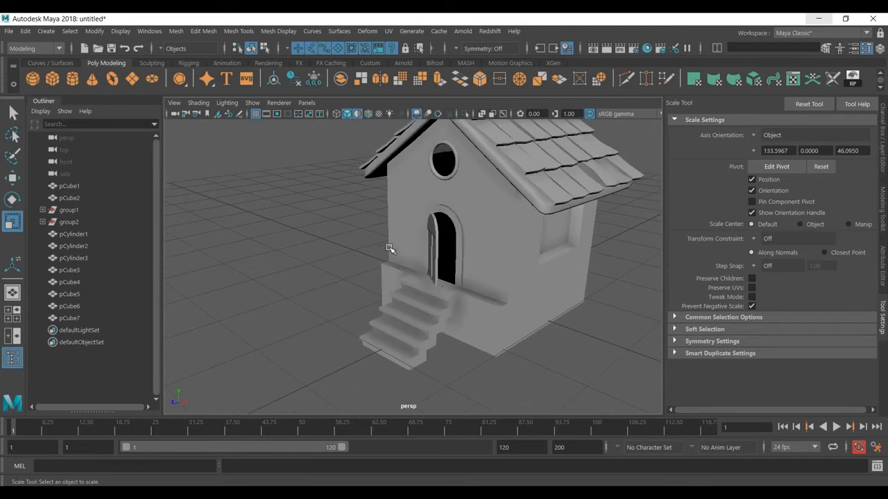
left_click(54, 79)
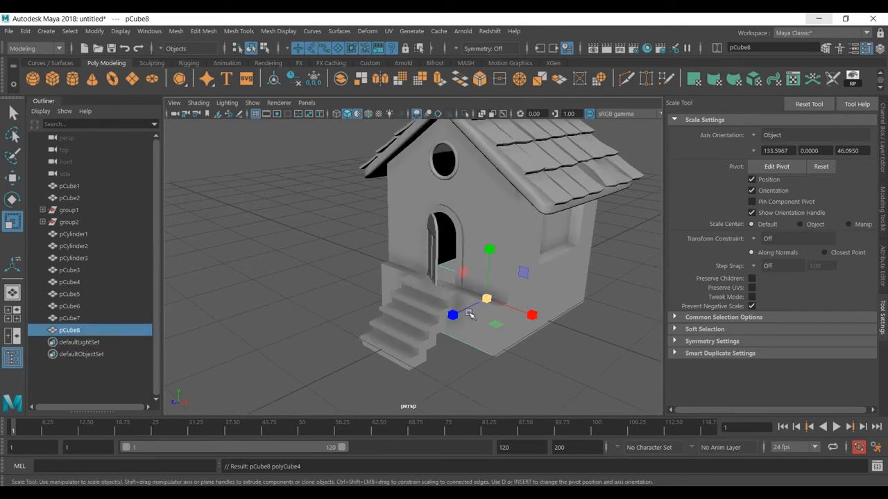
key("space")
key("space")
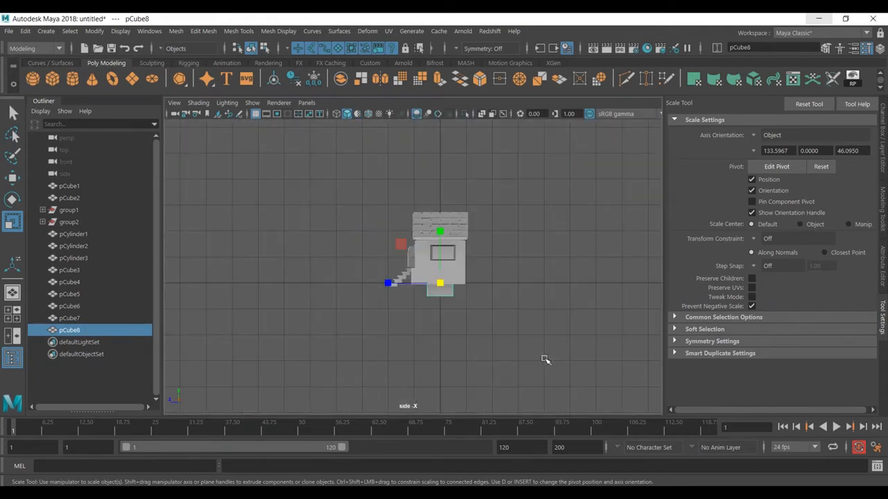
key("4")
scroll(461, 292, "up", 4)
left_click_drag(470, 301, 442, 292)
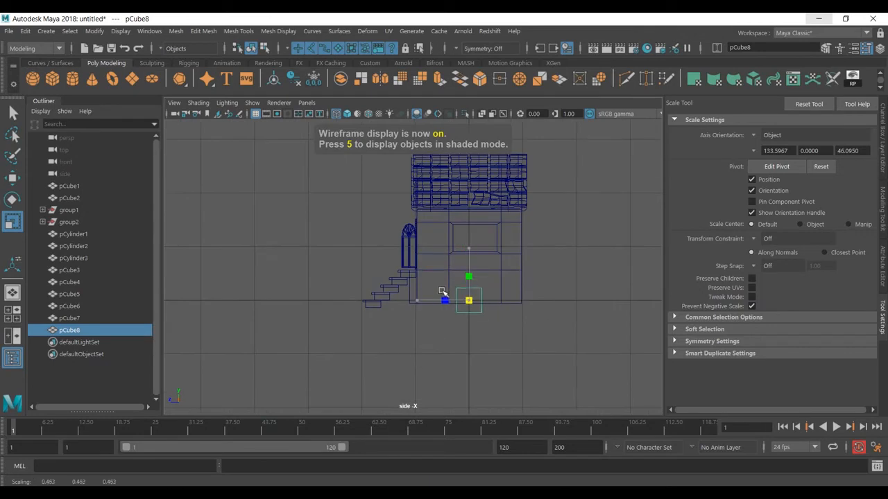
Move the new cube along the ground toward the staircase at the front of the house.
right_click_drag(447, 294, 505, 334, "alt")
key("w")
left_click_drag(491, 329, 378, 325)
scroll(389, 329, "up", 3)
Switch the small cube to face mode and delete its top face in the wireframe perspective view.
right_click(398, 333)
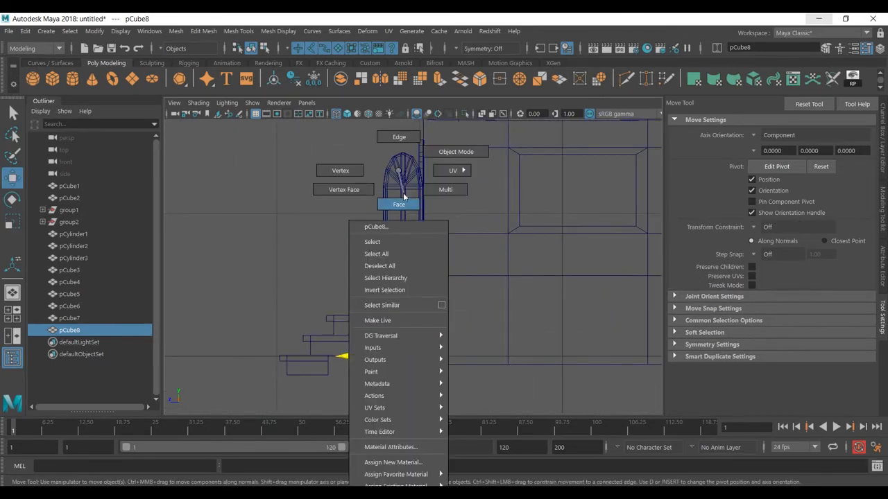
left_click(440, 254)
key("space")
key("space")
scroll(548, 257, "up", 4)
left_click_drag(540, 319, 452, 324, "alt")
scroll(524, 324, "down", 4)
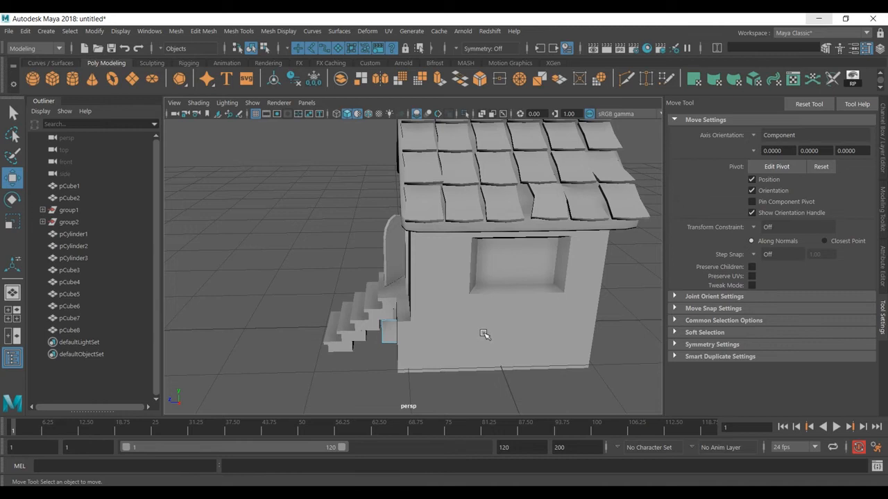
key("4")
left_click(399, 320)
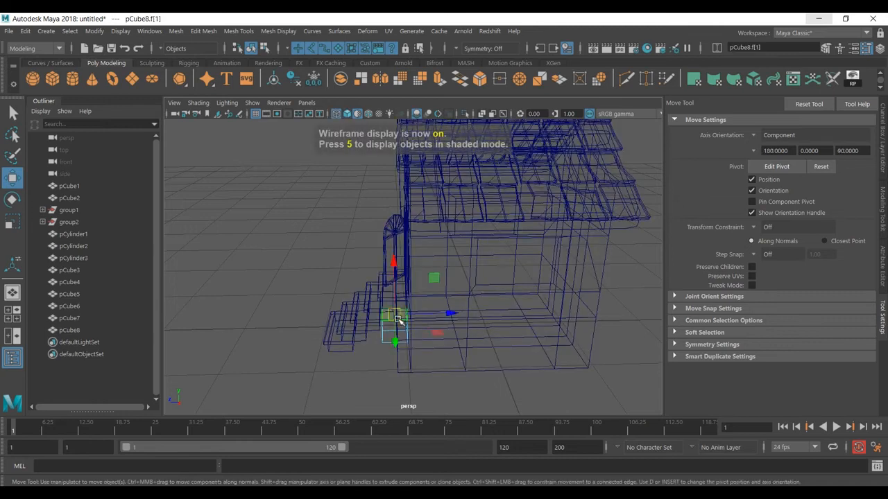
scroll(399, 323, "up", 5)
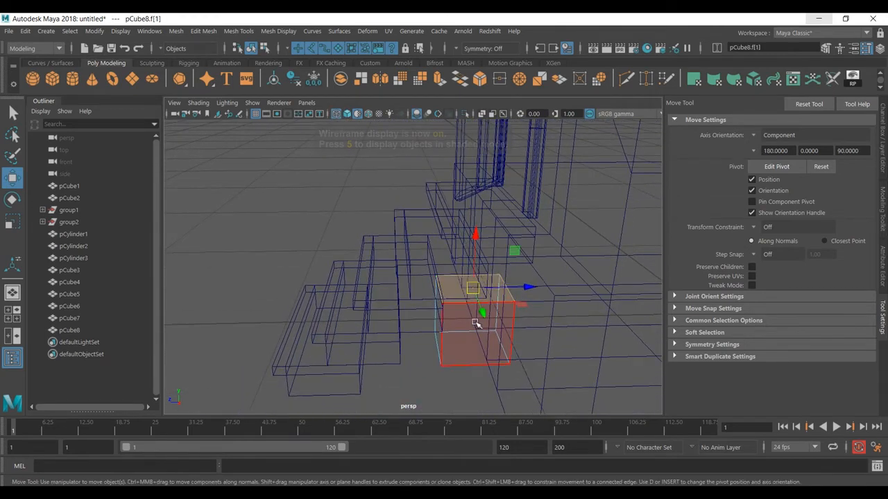
key("ctrl+z")
Delete the small cube's bottom face and return it to object mode.
left_click_drag(495, 351, 495, 293, "alt")
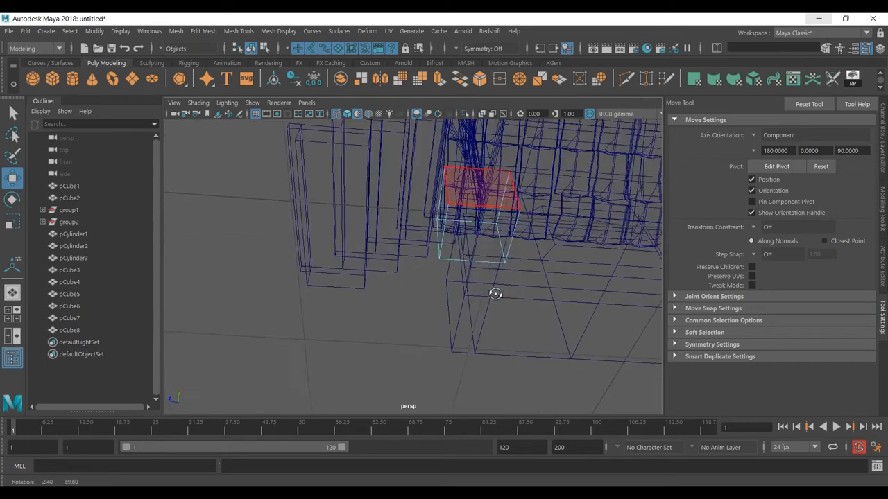
left_click(474, 241)
key("ctrl+z")
key("F8")
key("F8")
Move the open cube out beside the staircase and restore the shaded display.
left_click_drag(479, 243, 604, 434, "alt")
middle_click_drag(581, 373, 524, 273, "alt")
left_click_drag(443, 287, 396, 295)
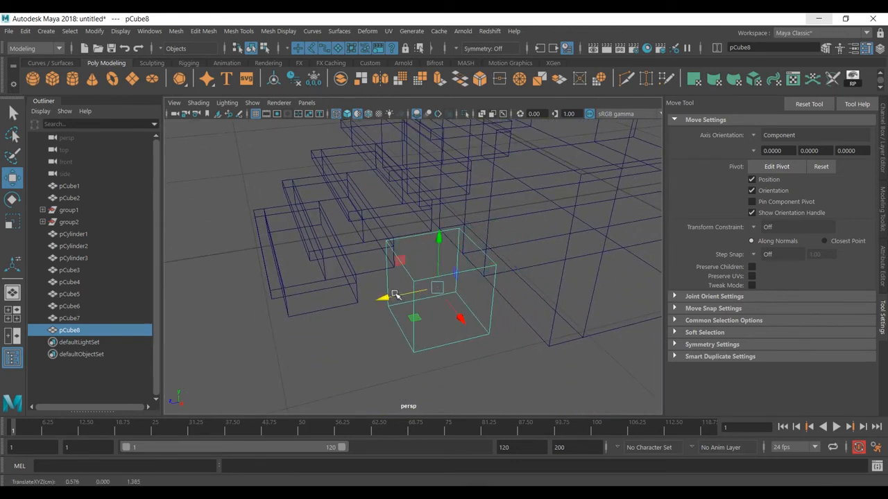
key("5")
scroll(454, 302, "down", 4)
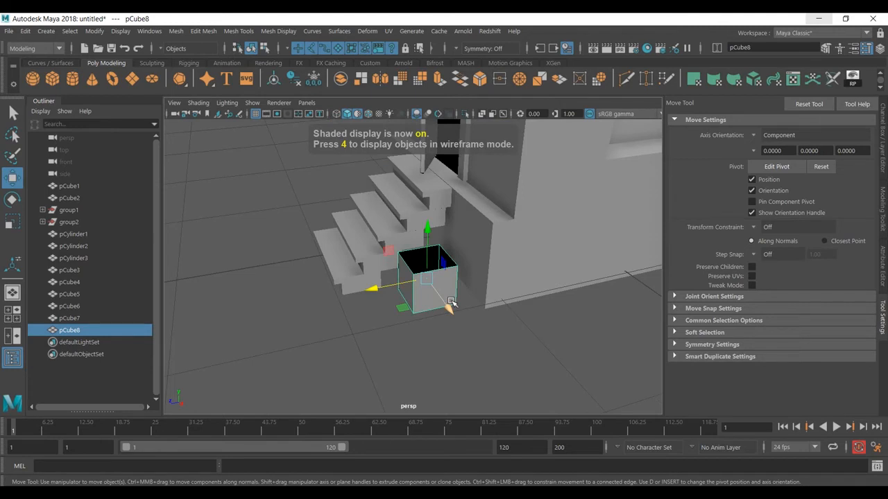
Scale the open cube down and move it in front of the lowest step.
key("r")
left_click_drag(430, 279, 232, 301)
key("w")
left_click_drag(283, 338, 336, 341, "alt")
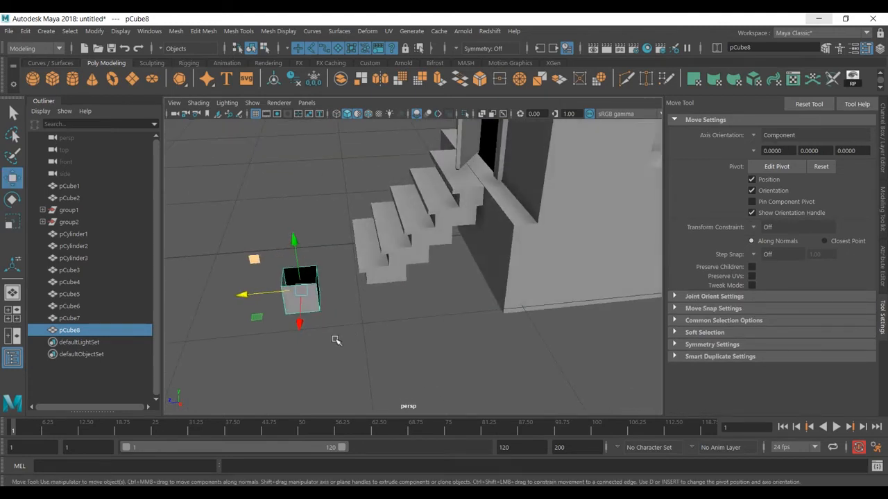
Move the open cube up over the middle of the staircase in the side view.
key("space")
key("space")
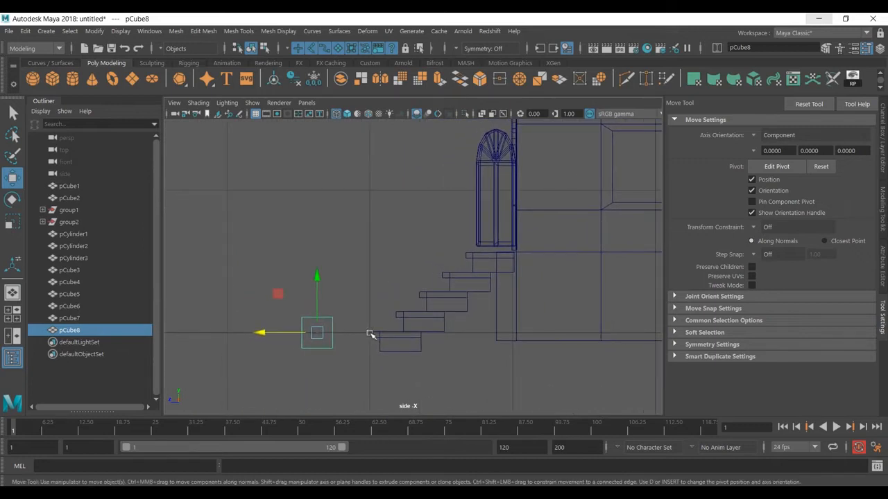
scroll(369, 335, "up", 3)
left_click_drag(281, 350, 439, 264)
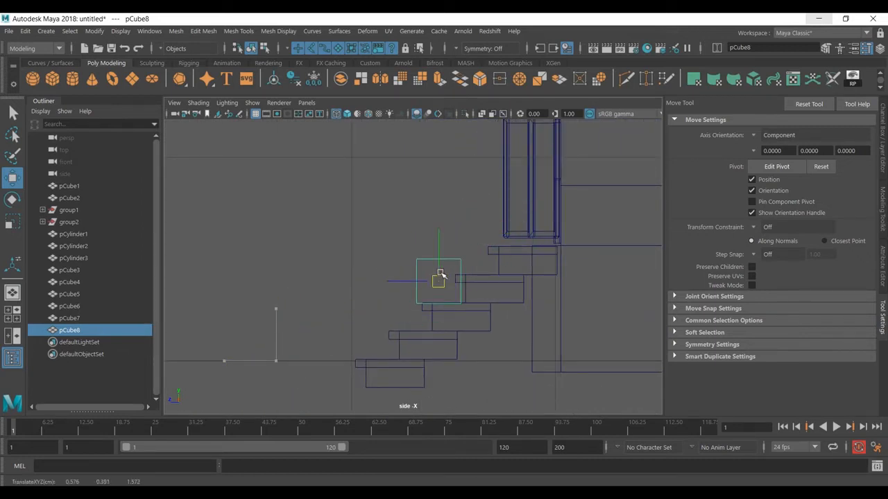
scroll(439, 274, "up", 3)
Scale the open cube down further and rest it on the staircase's middle step in the side view.
key("r")
left_click_drag(413, 274, 426, 294)
scroll(424, 280, "up", 4)
key("w")
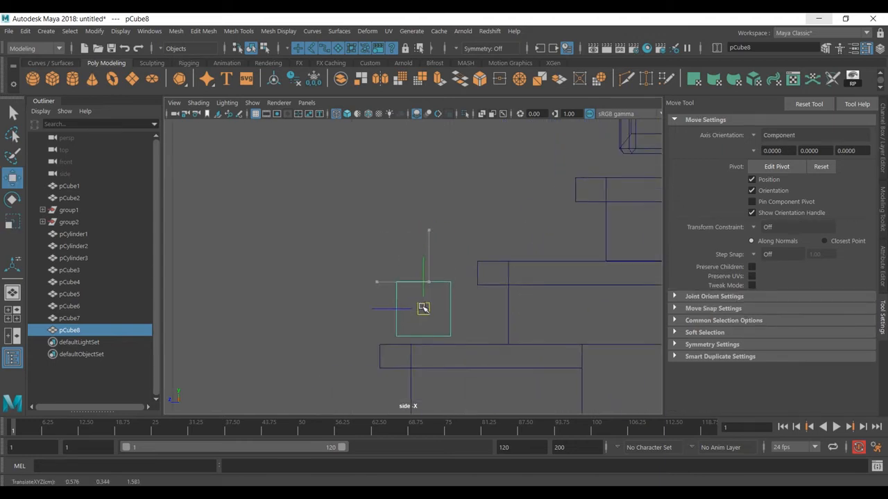
Set the move axis orientation to Object and raise the cube's top vertices to form a tall post.
right_click(450, 288)
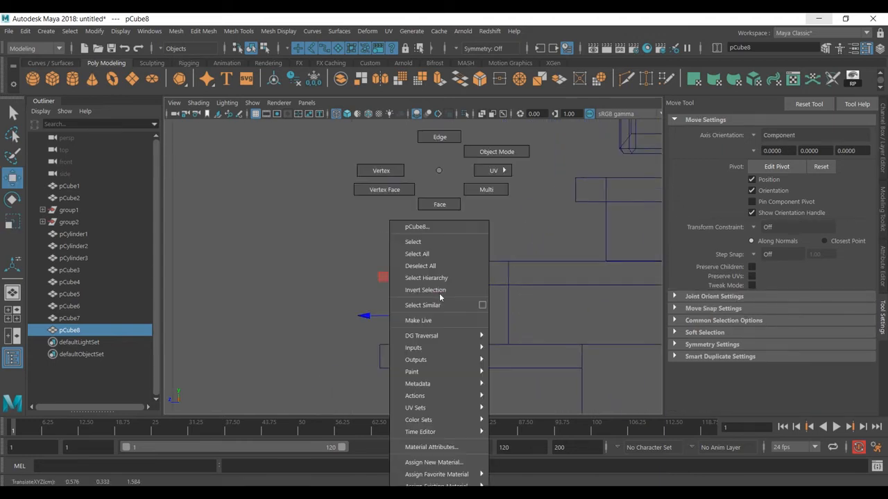
left_click(377, 171)
left_click_drag(462, 281, 353, 312)
left_click_drag(422, 322, 421, 327)
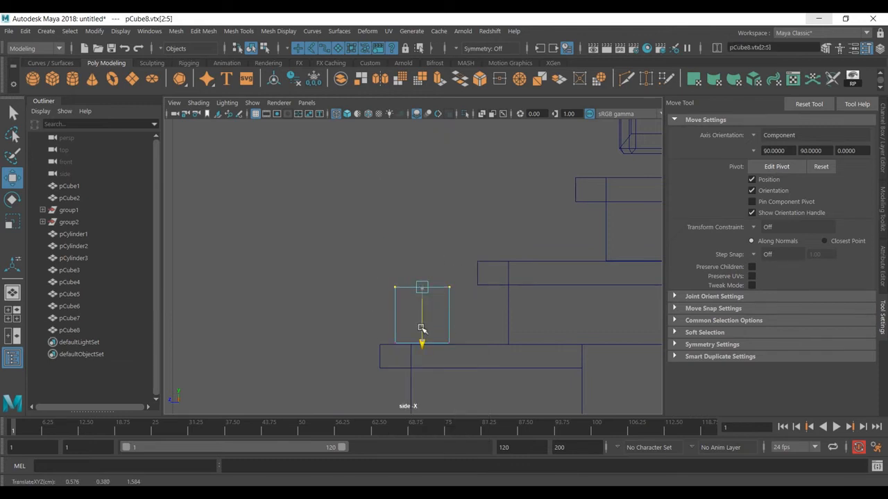
left_click(753, 135)
left_click(763, 137)
middle_click_drag(425, 224, 420, 248, "alt")
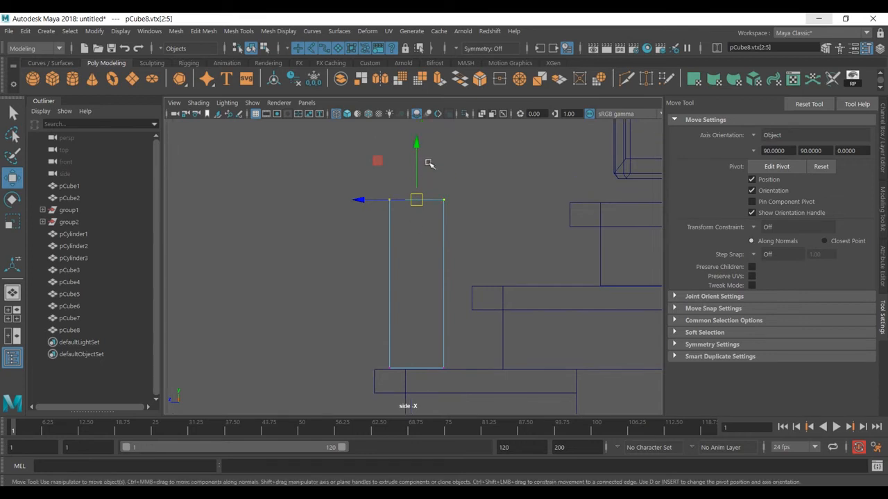
left_click_drag(420, 160, 422, 146)
Insert four horizontal edge loops along the post's height with the Multi-Cut tool.
scroll(458, 291, "down", 5)
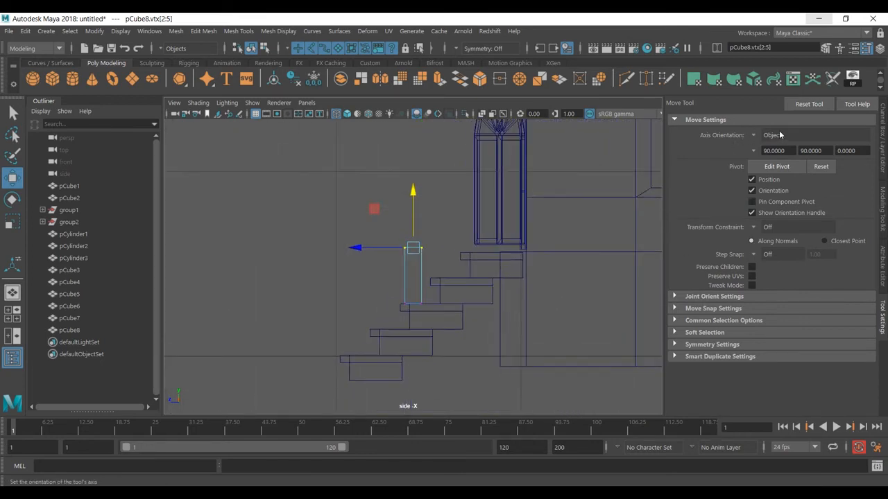
scroll(519, 196, "up", 2)
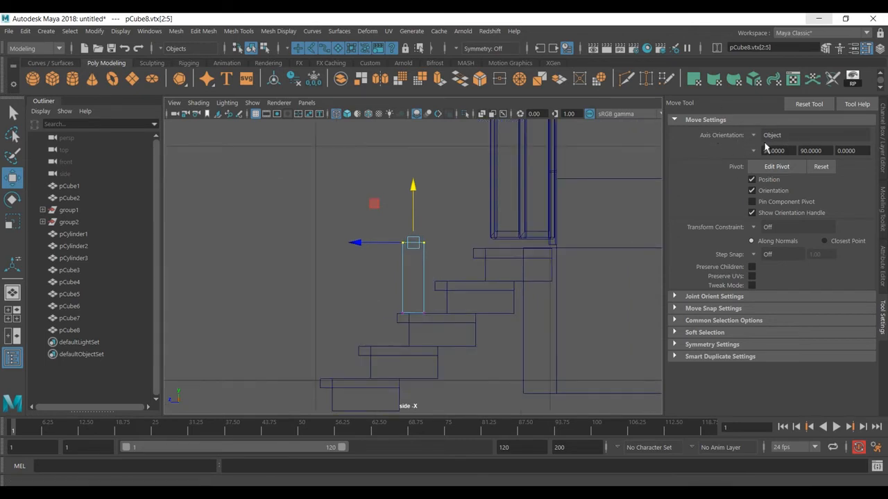
scroll(446, 232, "up", 1)
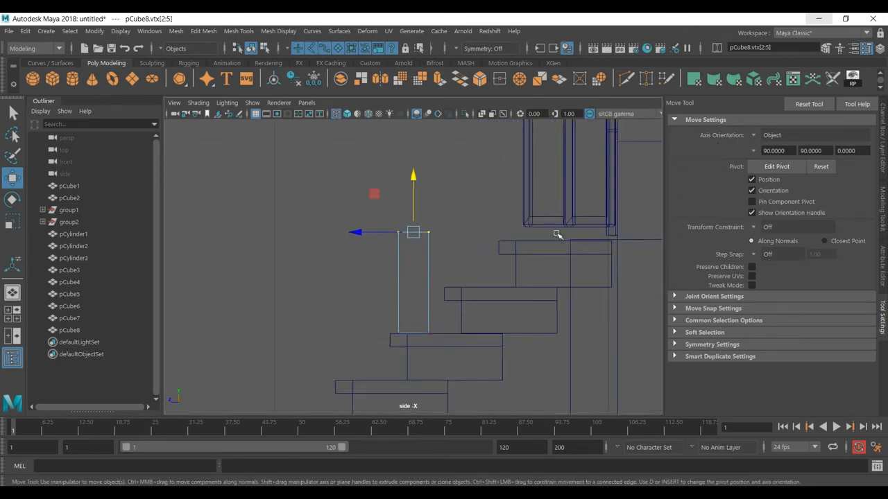
scroll(455, 271, "up", 3)
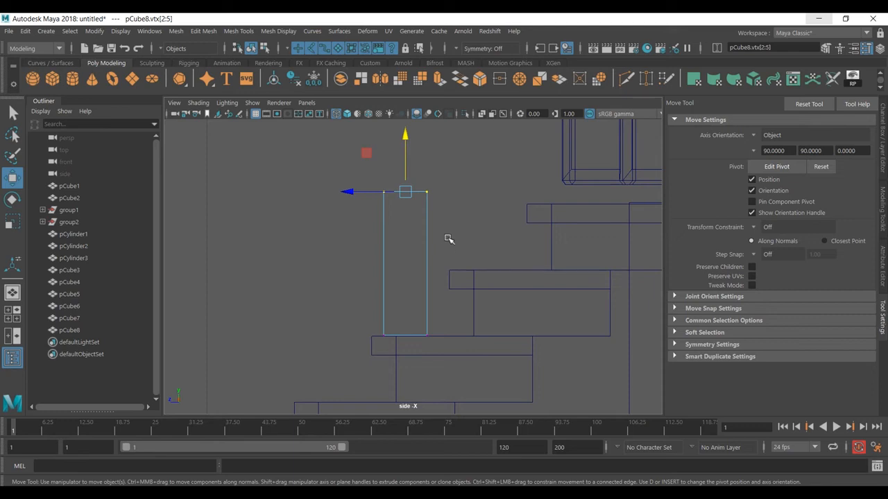
key("ctrl+shift+x")
scroll(417, 225, "up", 1)
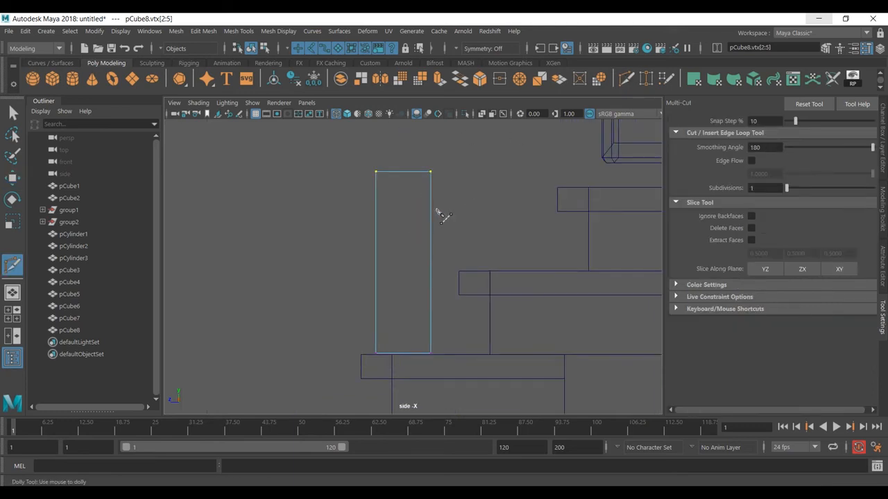
left_click(430, 208, "ctrl")
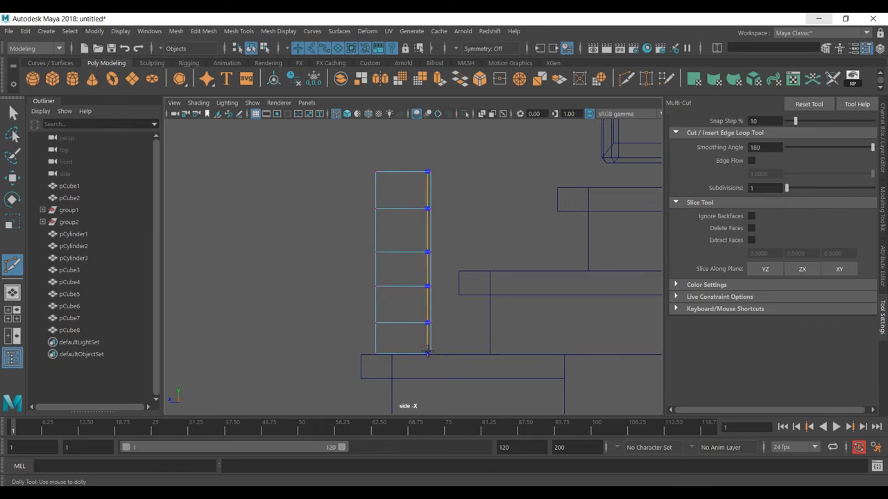
Scale in the upper two edge loops to narrow the post's neck.
key("w")
right_click_drag(416, 175, 418, 143)
left_click(410, 251)
double_click(403, 218)
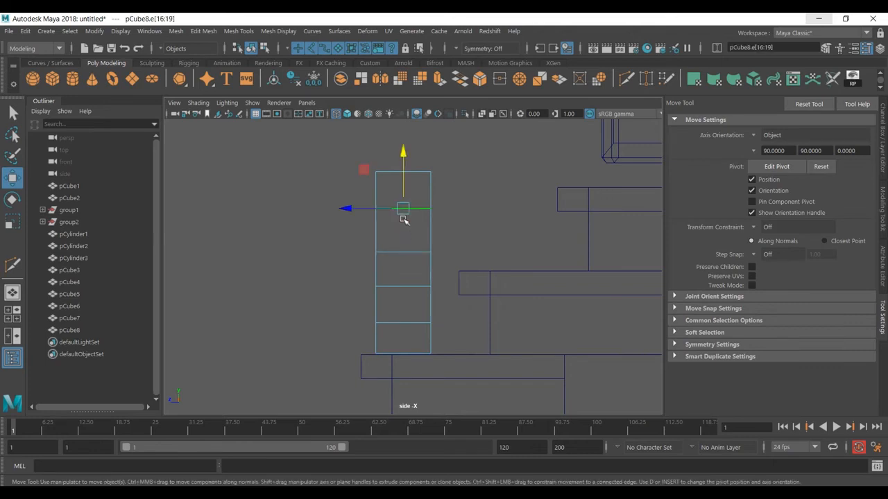
key("r")
left_click_drag(403, 209, 400, 208)
double_click(416, 251)
left_click_drag(404, 252, 401, 251)
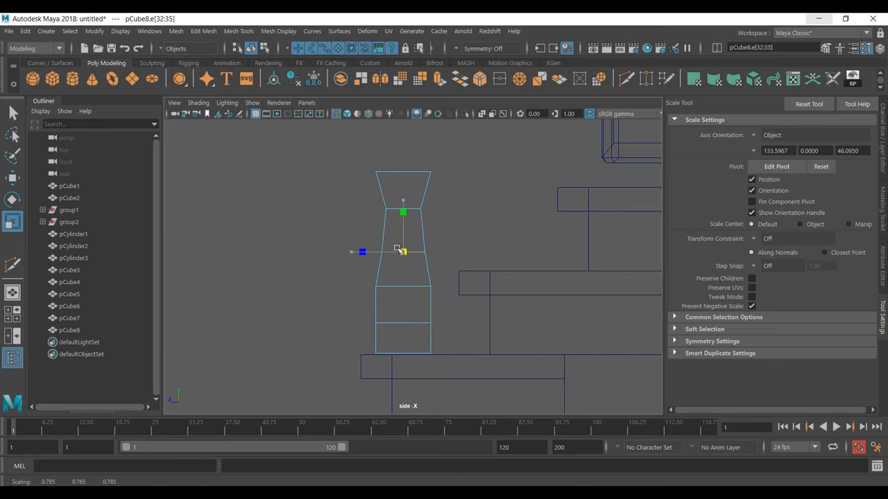
Widen the third edge loop from the top slightly and narrow the lowest inserted loop.
double_click(409, 286)
left_click_drag(408, 288, 413, 291)
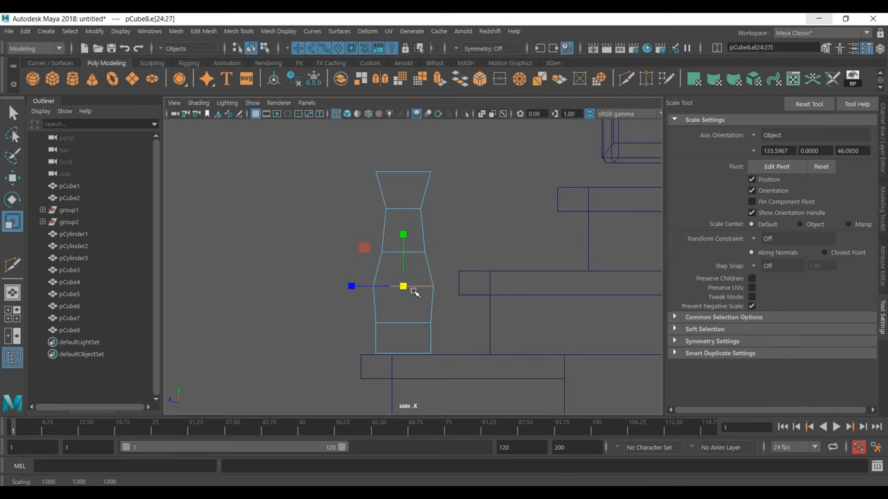
double_click(413, 325)
left_click_drag(412, 325, 403, 323)
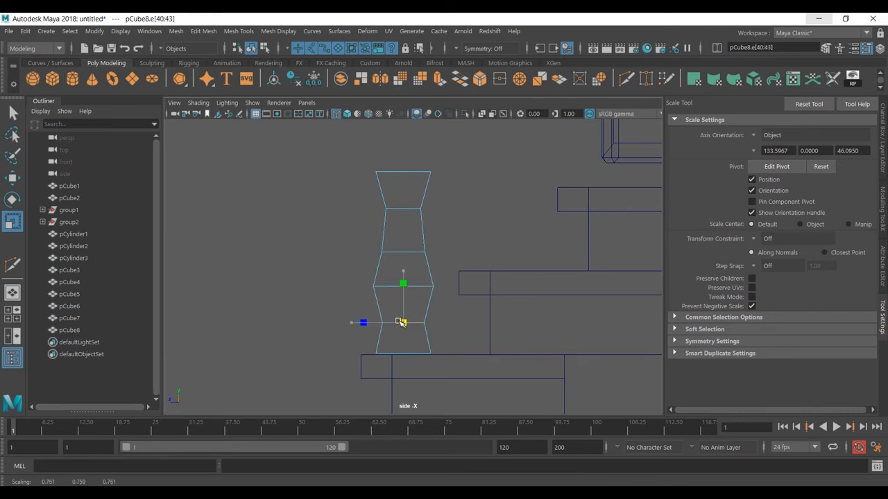
Lower the narrow bottom edge loop toward the post's base and widen the belly loop further.
key("w")
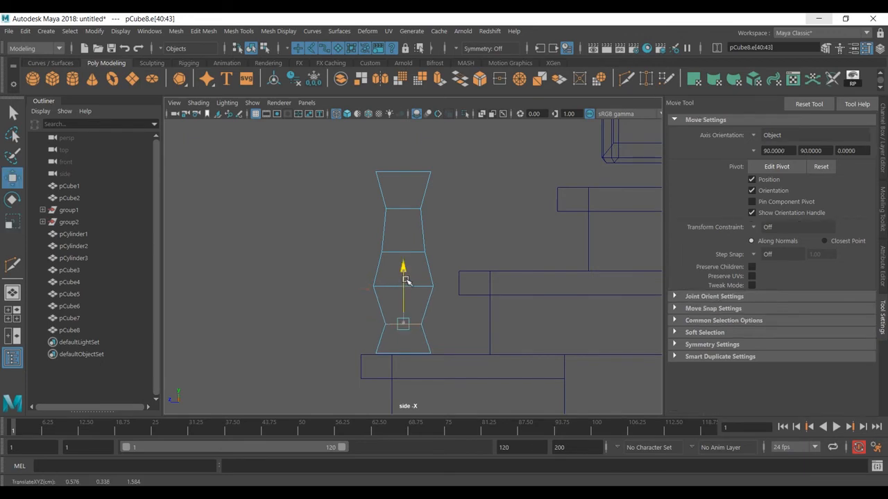
key("3")
key("1")
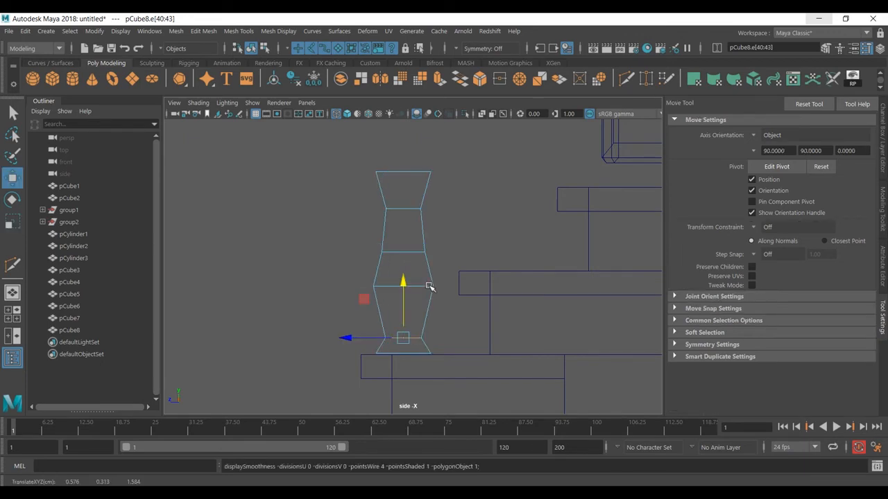
double_click(419, 287)
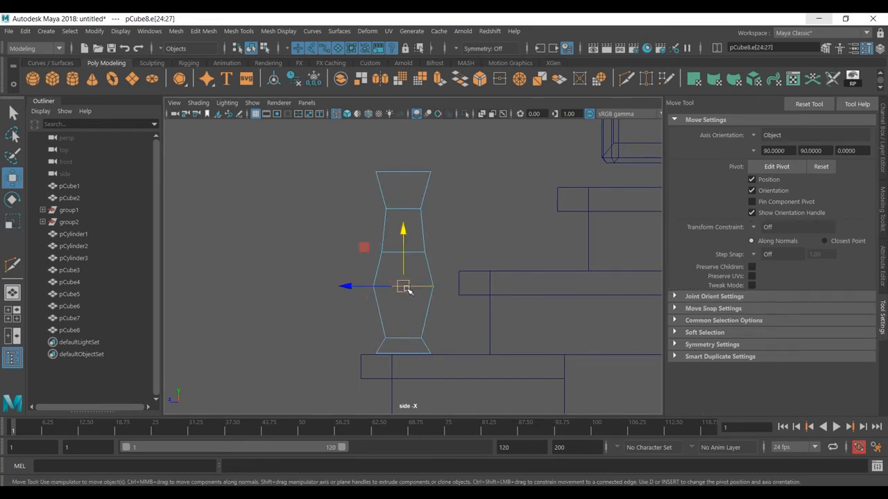
key("r")
left_click_drag(409, 289, 413, 291)
key("w")
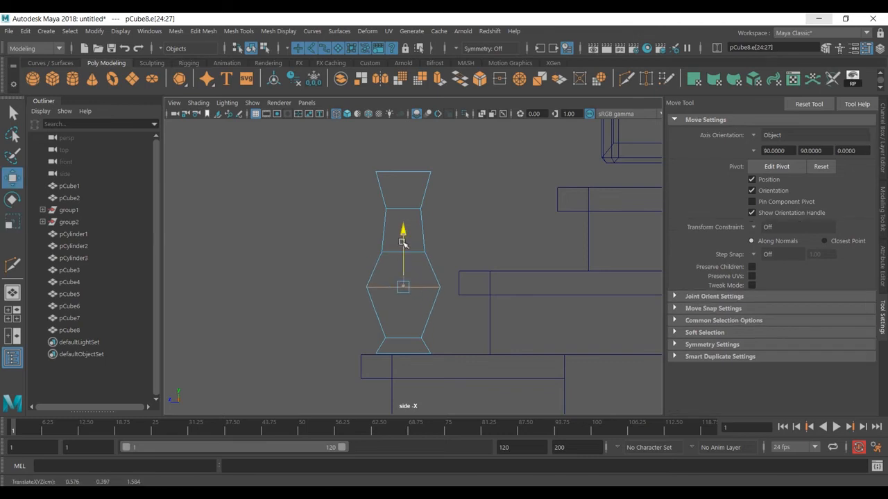
Turn on the smooth mesh preview for the post and check its rounded shape in the perspective view.
key("3")
key("space")
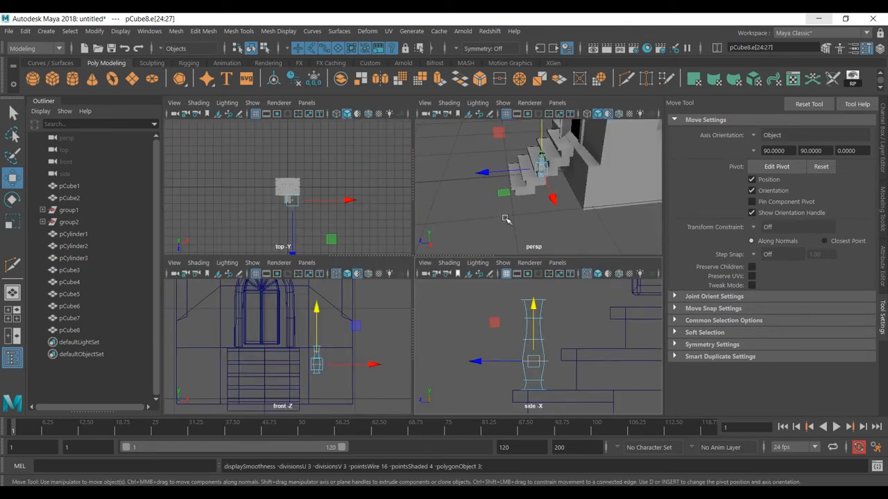
key("space")
key("f")
scroll(506, 220, "down", 3)
left_click_drag(505, 220, 458, 272, "alt")
left_click_drag(434, 302, 364, 253, "alt")
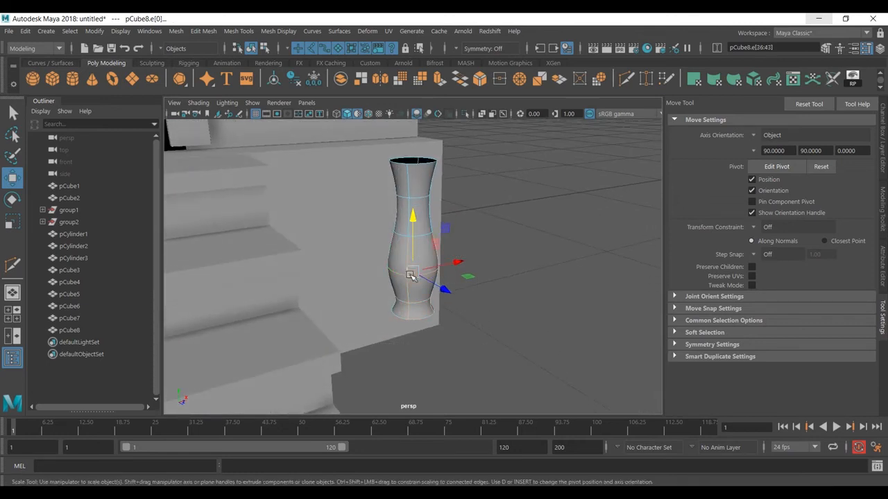
key("r")
left_click_drag(474, 300, 372, 297, "alt")
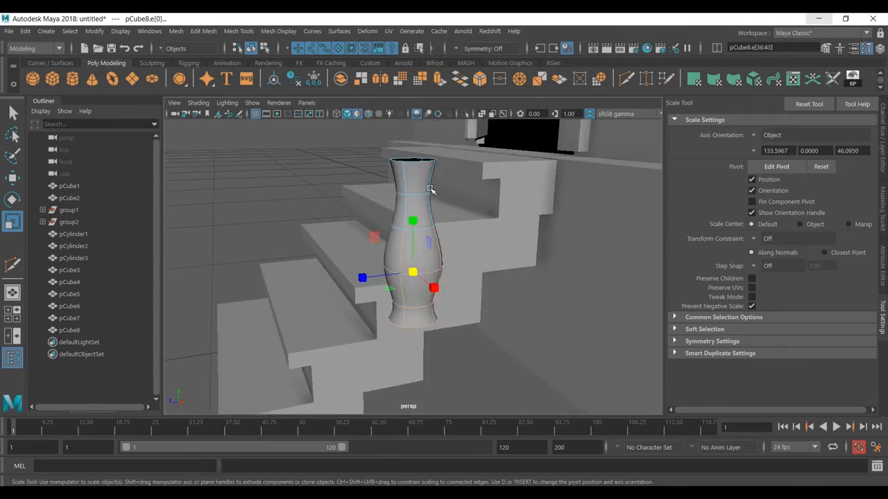
Return the baluster to object mode and move it onto the top step in the side view.
key("F8")
left_click_drag(452, 229, 499, 304, "alt")
scroll(465, 319, "down", 4)
key("w")
left_click(466, 320)
left_click(418, 268)
key("space")
key("space")
scroll(533, 346, "down", 8)
scroll(491, 366, "up", 4)
scroll(428, 305, "up", 5)
left_click_drag(363, 326, 400, 279)
scroll(409, 281, "up", 5)
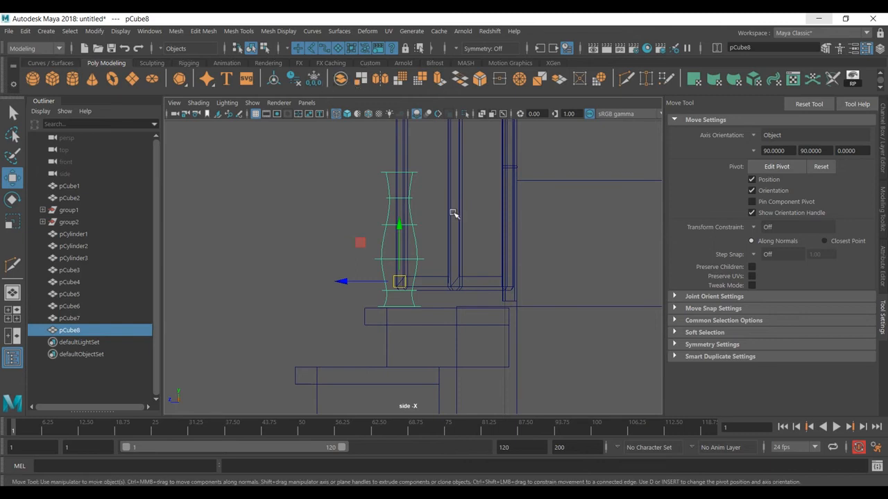
Shift the baluster sideways onto the outer end of the top step and adjust its height there.
key("space")
key("space")
left_click_drag(466, 161, 398, 159)
middle_click_drag(353, 202, 351, 214, "alt")
left_click_drag(339, 133, 342, 138)
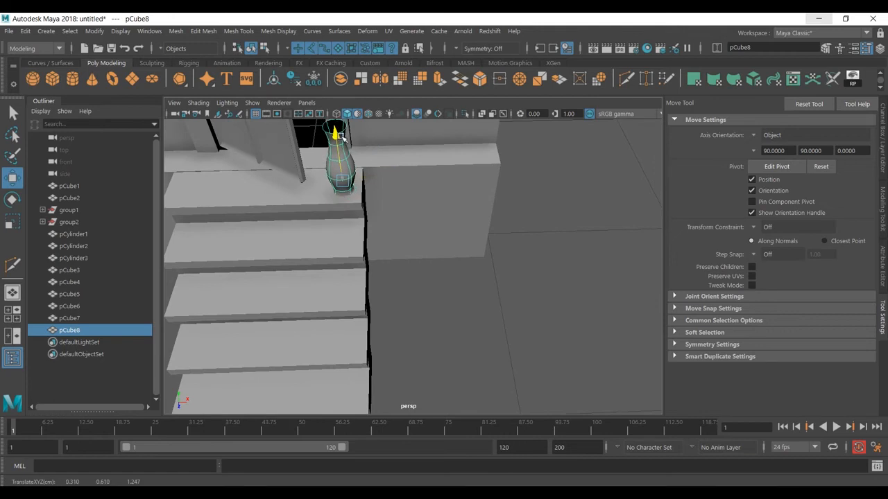
Scale the baluster down slightly on the top step and freeze its transformations.
left_click_drag(440, 248, 363, 235, "alt")
middle_click_drag(363, 234, 365, 251, "alt")
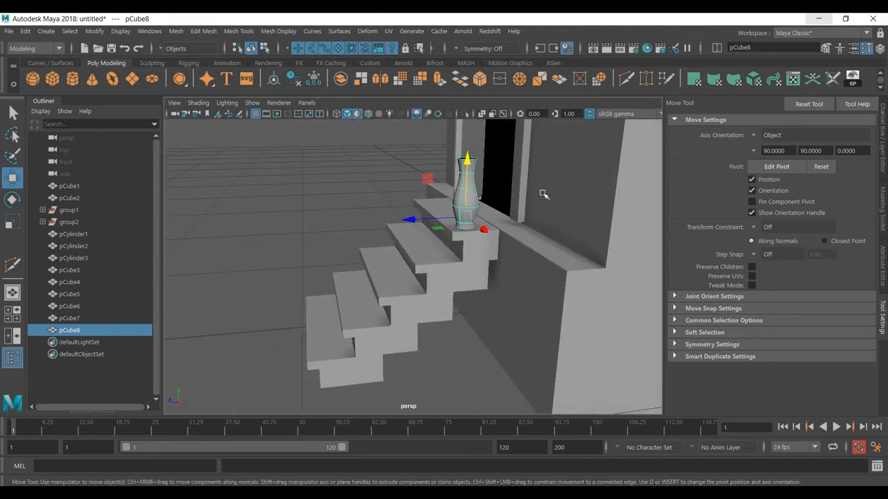
key("e")
key("r")
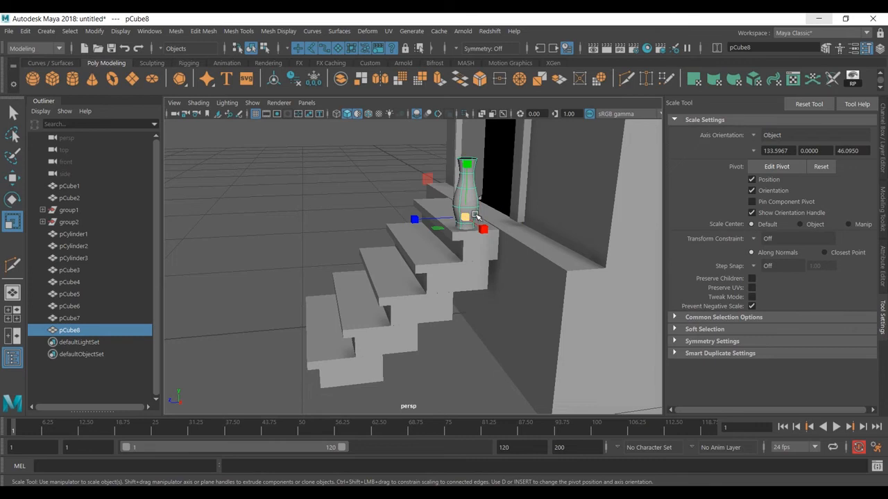
left_click_drag(468, 215, 453, 209)
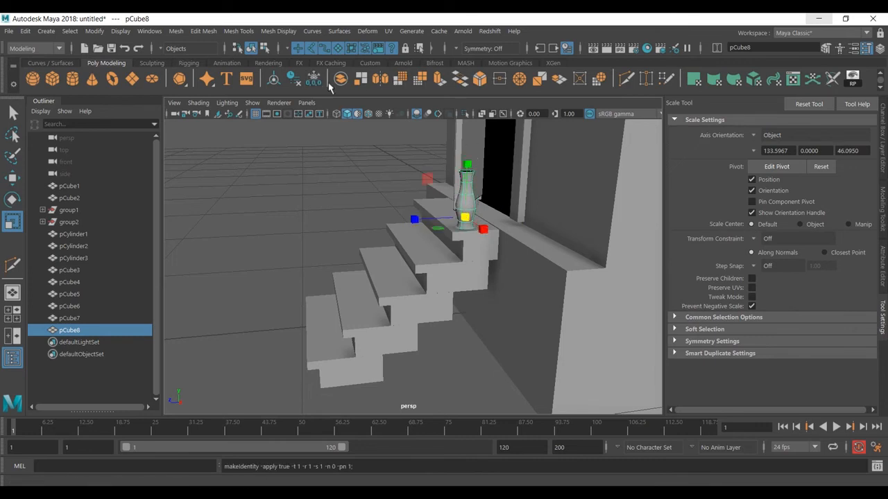
Create six copies of the baluster descending along the staircase with Duplicate Special.
left_click(46, 31)
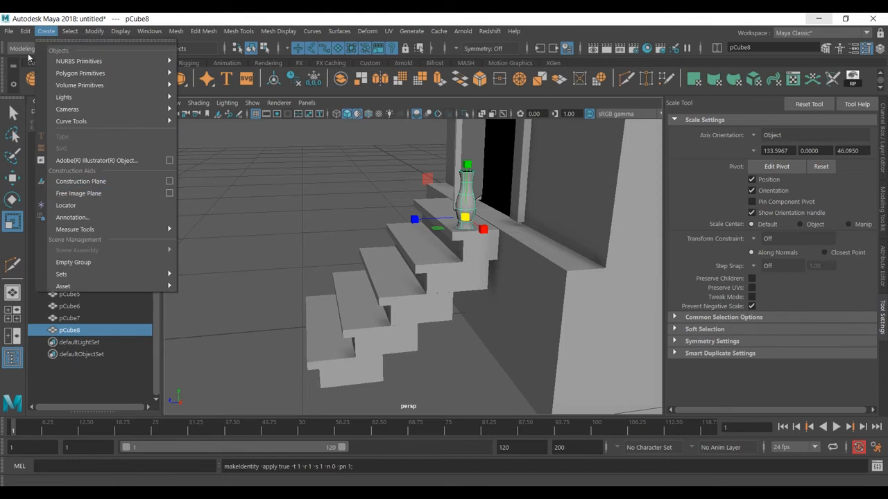
mouse_move(25, 31)
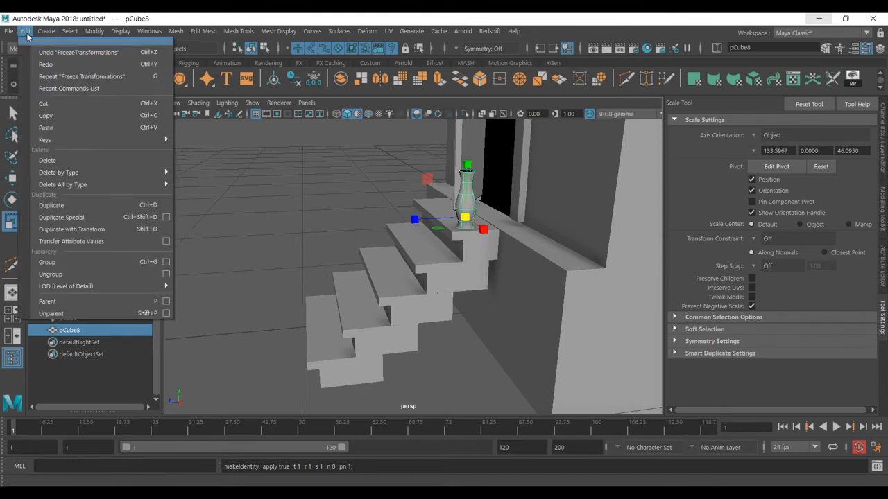
left_click(102, 221)
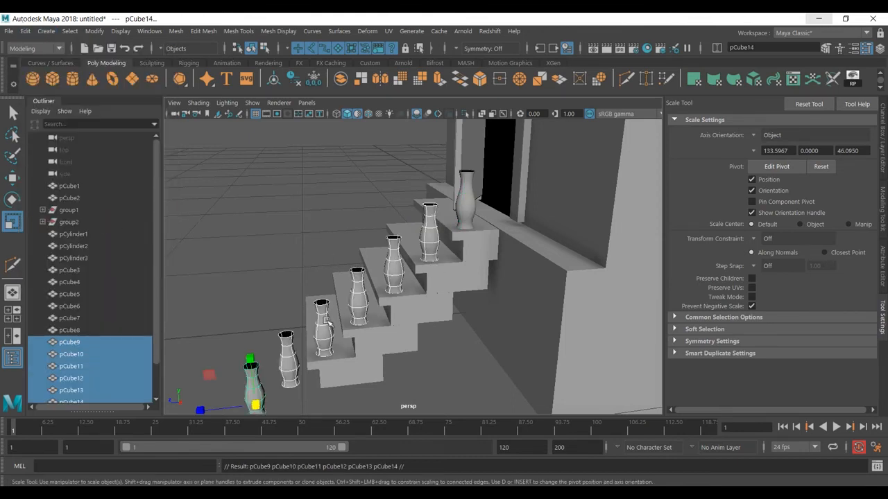
Delete the two surplus balusters standing in front of the lowest step.
left_click_drag(266, 357, 240, 351, "alt")
left_click_drag(301, 399, 303, 402)
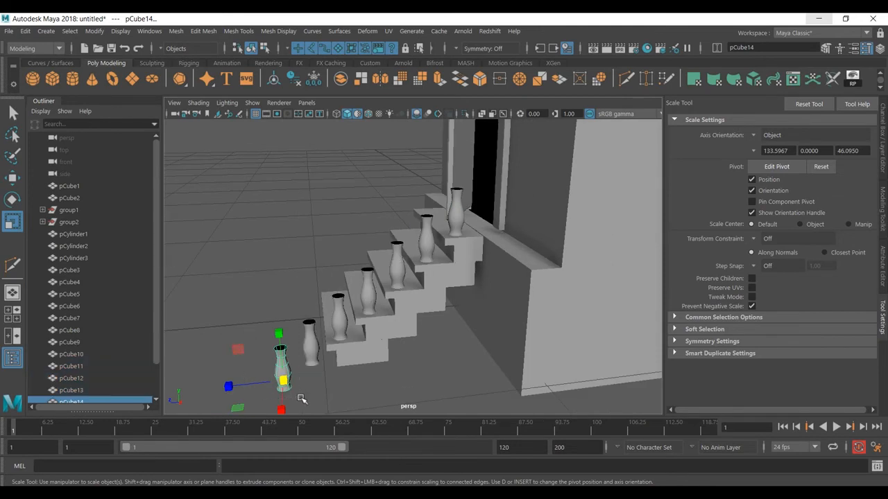
key("Delete")
left_click(313, 347)
key("Delete")
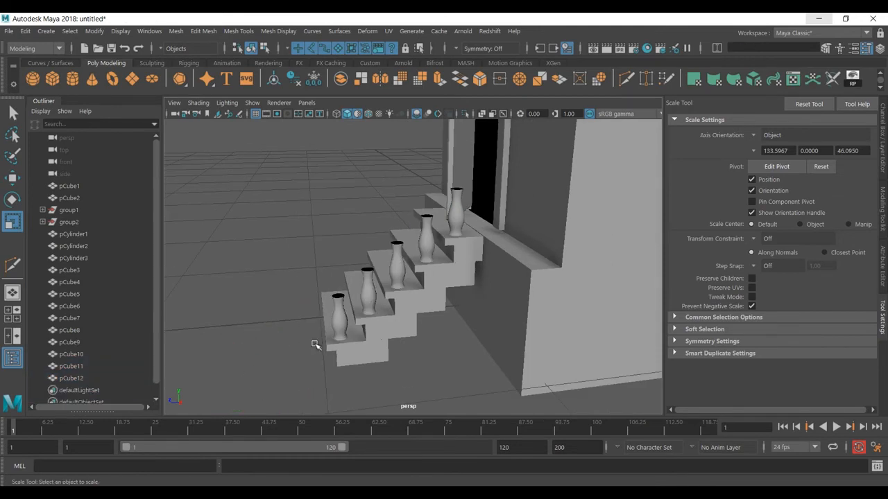
Add a new polygon cube and move it over the balusters on the staircase in the side view.
mouse_move(345, 304)
left_mouse_down("alt")
mouse_move(405, 341)
mouse_move(499, 340)
mouse_move(348, 316)
left_mouse_up("alt")
key("ctrl+z")
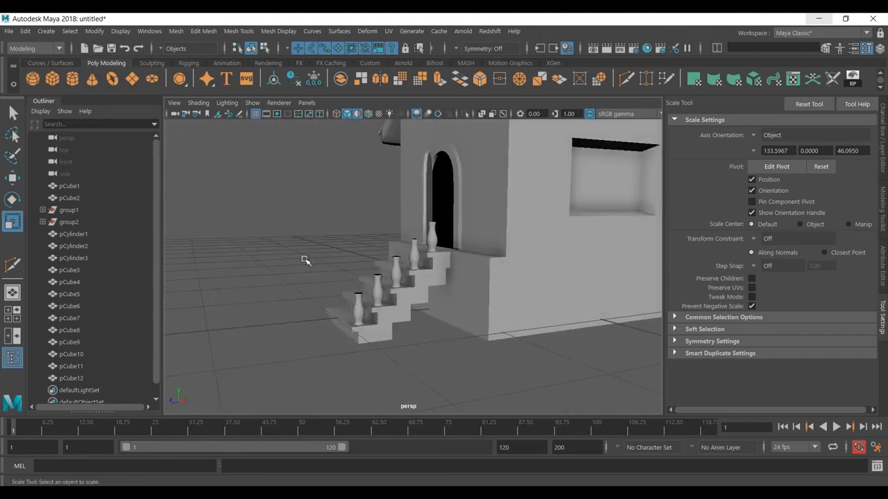
key("space")
key("space")
scroll(426, 370, "down", 5)
key("w")
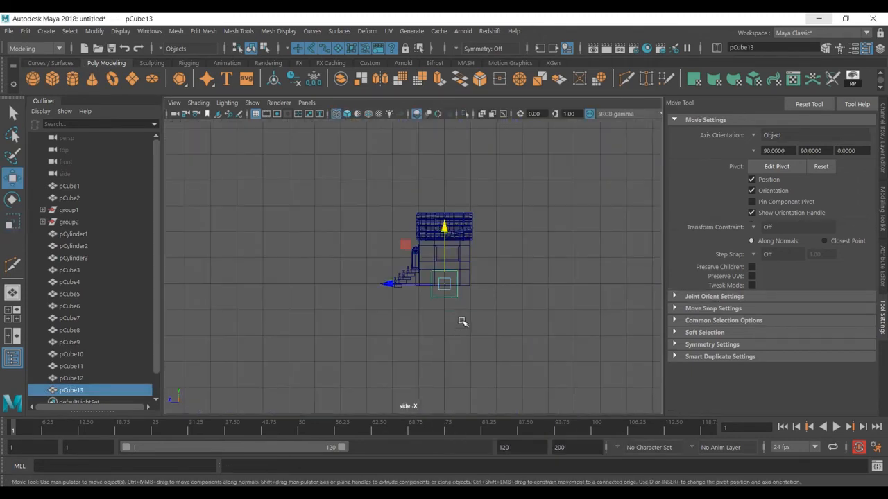
scroll(463, 301, "up", 3)
left_click_drag(464, 301, 393, 268)
scroll(405, 277, "up", 6)
Scale the new cube into a thin horizontal handrail bar above the balusters.
key("e")
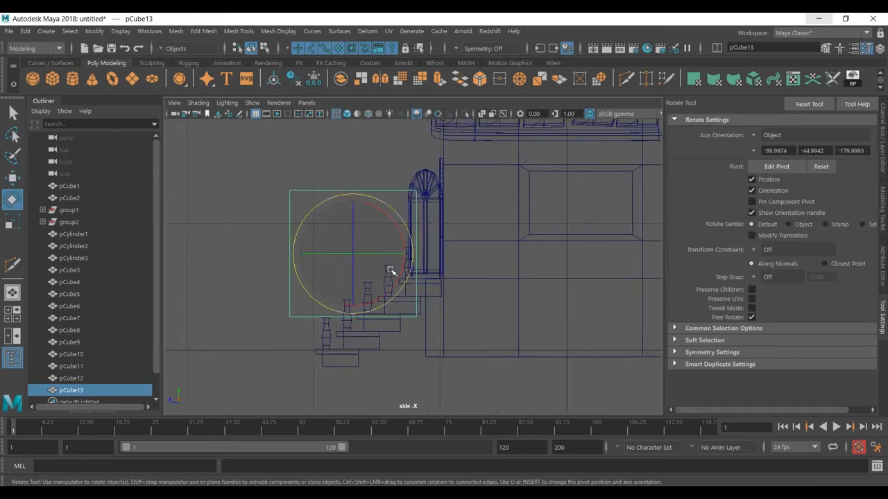
key("r")
left_click_drag(317, 245, 284, 234)
scroll(316, 247, "up", 2)
middle_click_drag(330, 283, 418, 256, "alt")
key("e")
left_click_drag(399, 178, 416, 197)
key("ctrl+z")
Raise the handrail bar's door-side end vertices to just above the uppermost baluster.
right_click_drag(430, 170, 375, 172)
key("w")
left_click_drag(440, 248, 477, 187)
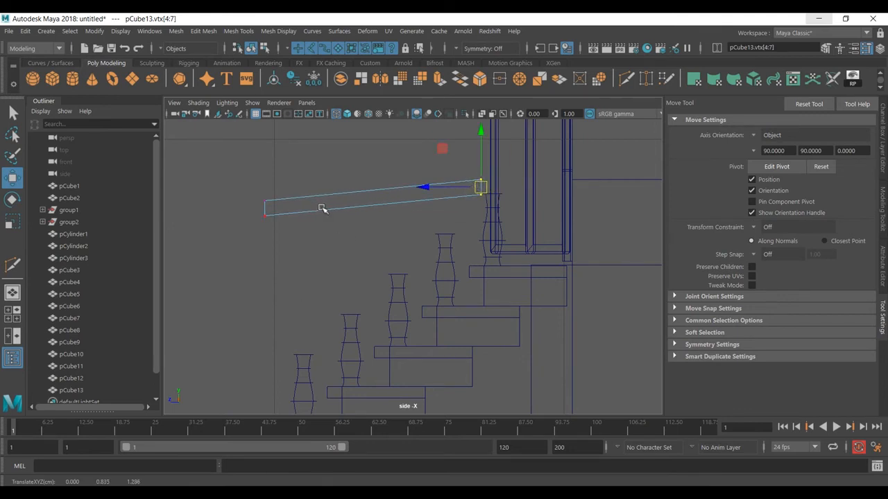
Slope the handrail bar along the balusters by lowering its front end to the lowest baluster and extending its door-side end past the uppermost.
left_click_drag(298, 192, 279, 364)
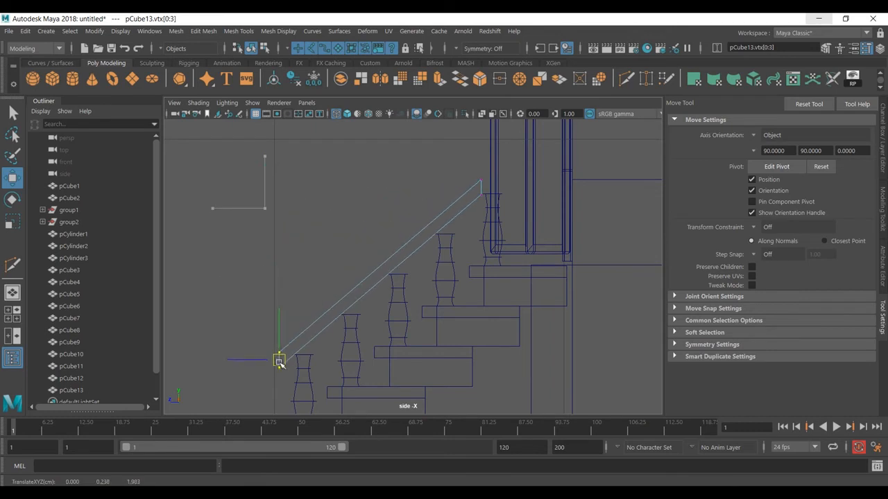
left_click_drag(460, 178, 501, 188)
left_click_drag(272, 339, 292, 376)
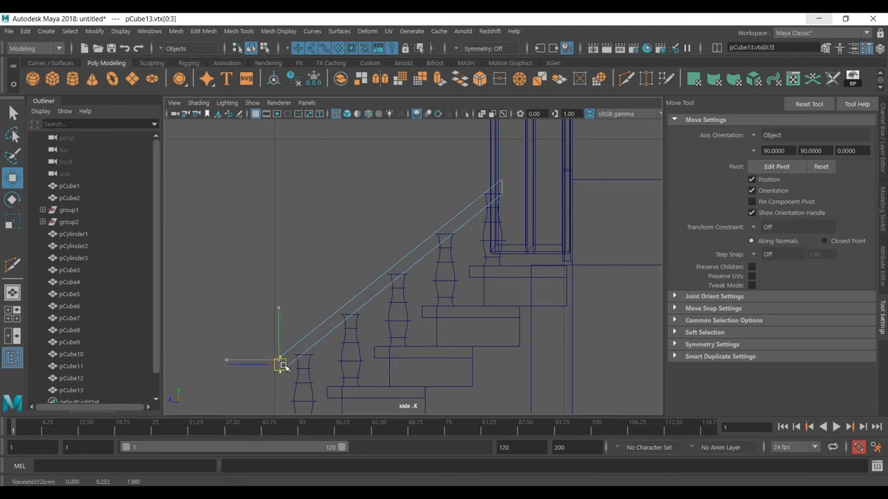
Narrow the whole handrail bar to roughly the balusters' width and place it directly over the baluster row.
key("space")
key("space")
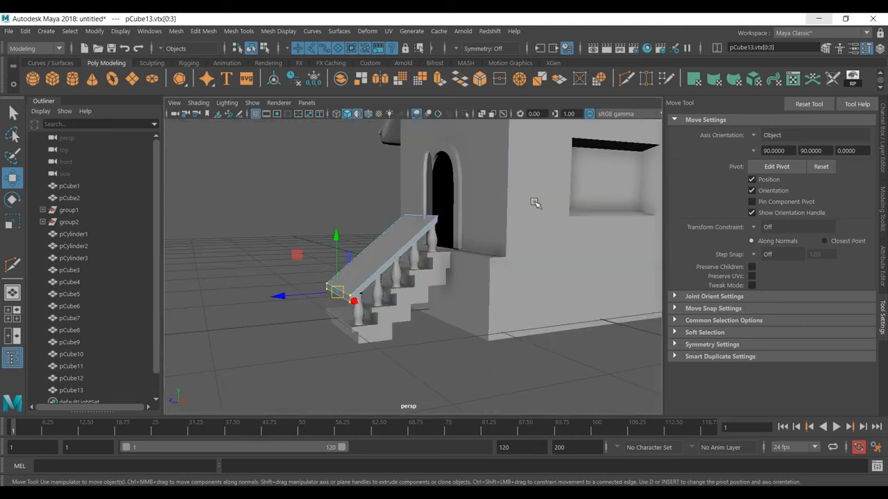
key("F8")
key("F8")
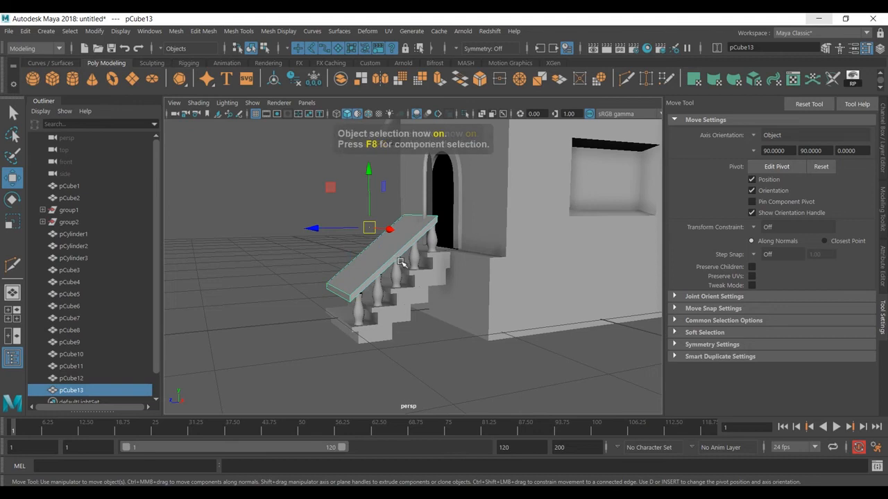
key("r")
left_click_drag(394, 234, 376, 287)
key("w")
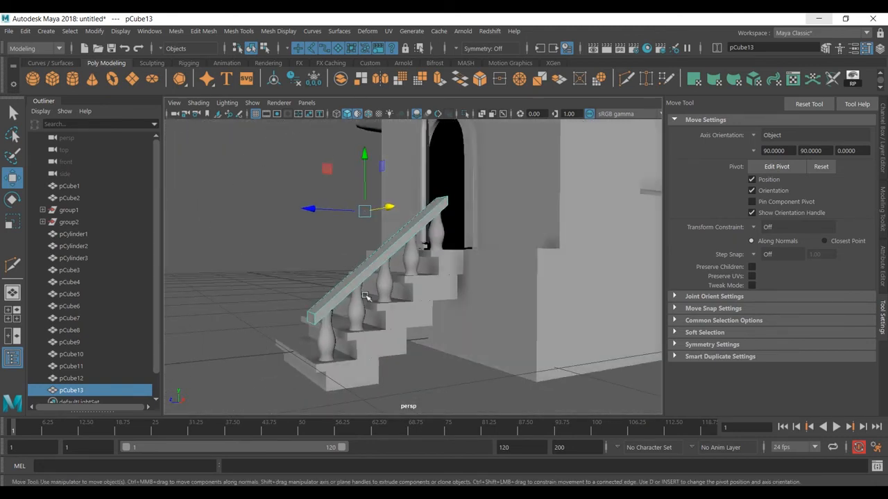
Group the handrail together with the five balusters beneath it.
left_click(324, 340, "shift")
left_click(355, 312, "shift")
left_click(385, 284, "shift")
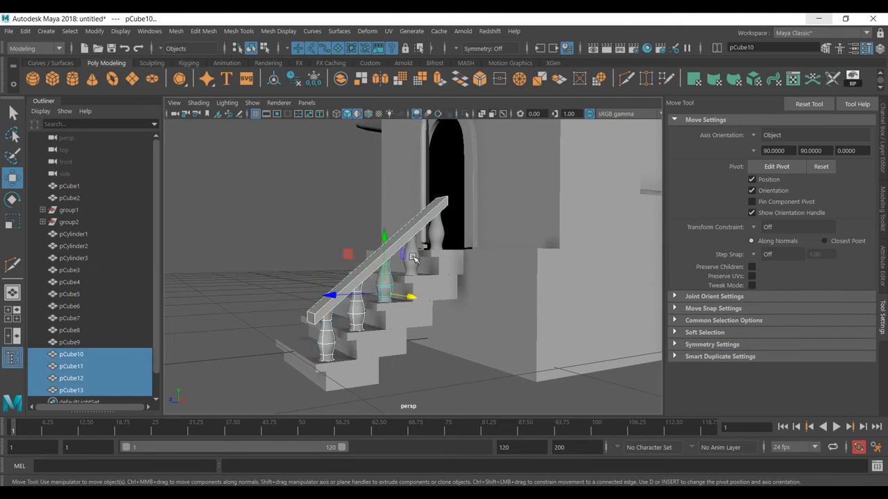
left_click(412, 258, "shift")
left_click(438, 235, "shift")
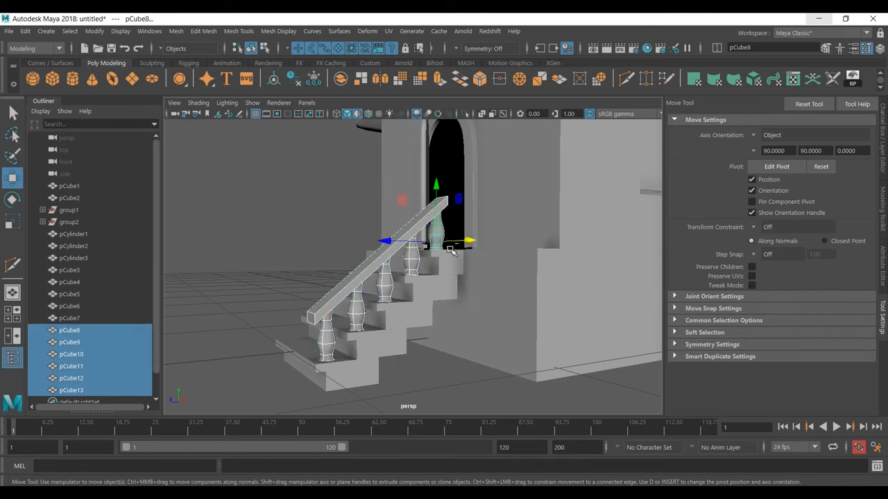
key("ctrl+g")
Duplicate the railing group and align the copy along the opposite side of the staircase.
key("ctrl+g")
left_click_drag(601, 333, 543, 312)
left_click_drag(485, 316, 555, 375, "alt")
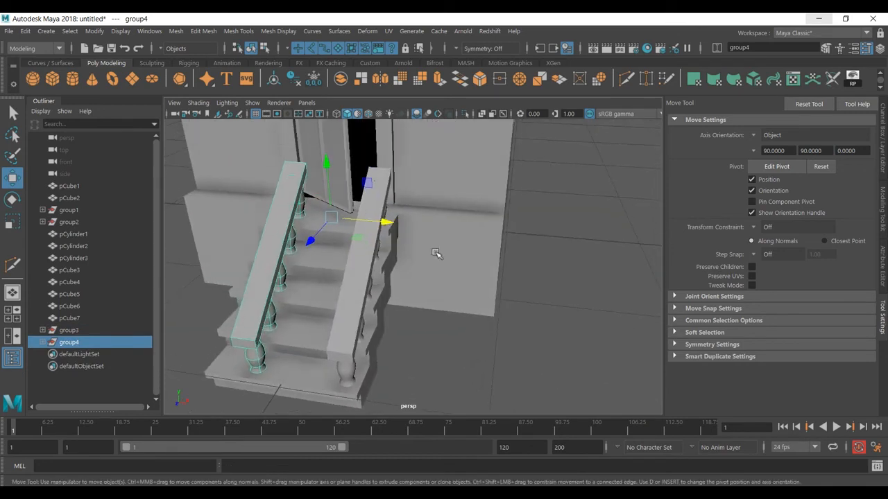
left_click_drag(386, 221, 367, 221)
left_click(450, 299)
Delete the recessed faces closing the side windows of the house, then return to object selection with nothing selected.
scroll(451, 319, "down", 3)
middle_click_drag(452, 326, 451, 387, "alt")
scroll(471, 351, "down", 4)
left_click_drag(496, 313, 543, 265, "alt")
right_click_drag(557, 171, 549, 218)
left_click(545, 251)
left_click_drag(481, 308, 694, 330, "alt")
key("Delete")
key("F11")
key("F8")
key("F8")
scroll(475, 265, "down", 5)
left_click_drag(476, 264, 414, 279, "alt")
key("F8")
left_click(502, 297)
Examine the house from the outside and the inner side of its walls around the window and door.
left_click_drag(502, 298, 432, 332, "alt")
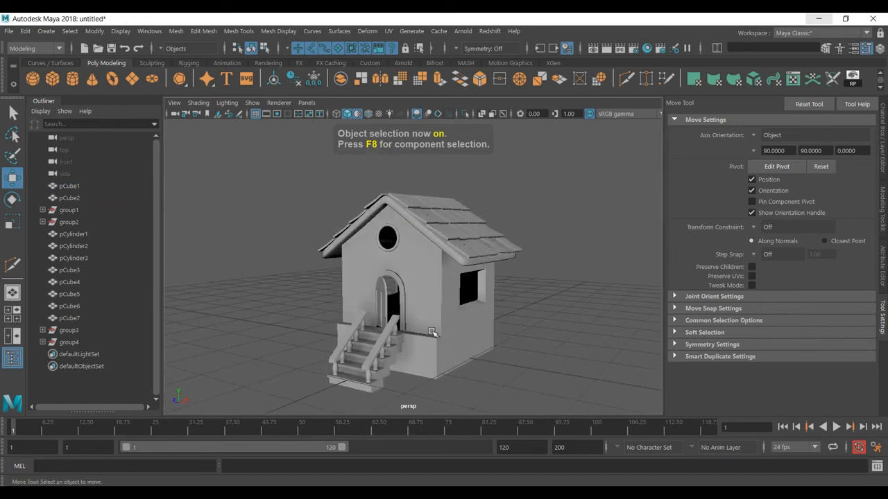
scroll(454, 344, "up", 2)
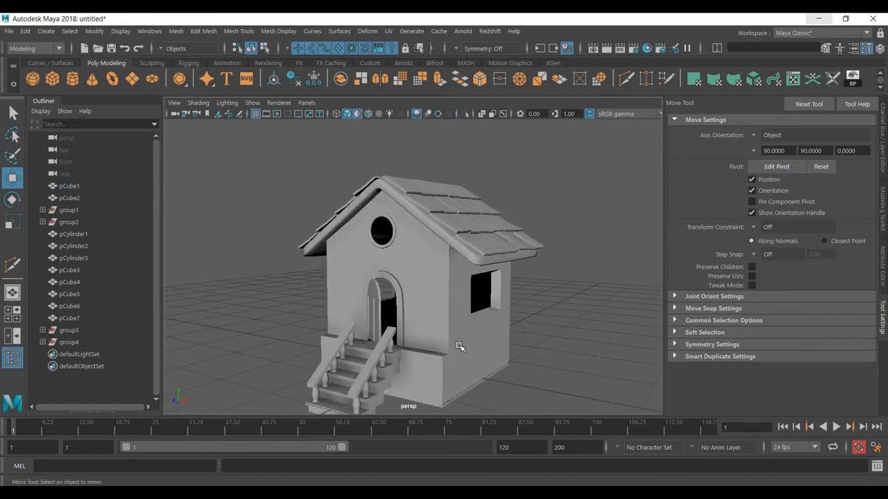
mouse_move(456, 345)
left_mouse_down("alt")
mouse_move(422, 337)
mouse_move(468, 349)
mouse_move(559, 346)
mouse_move(446, 350)
left_mouse_up("alt")
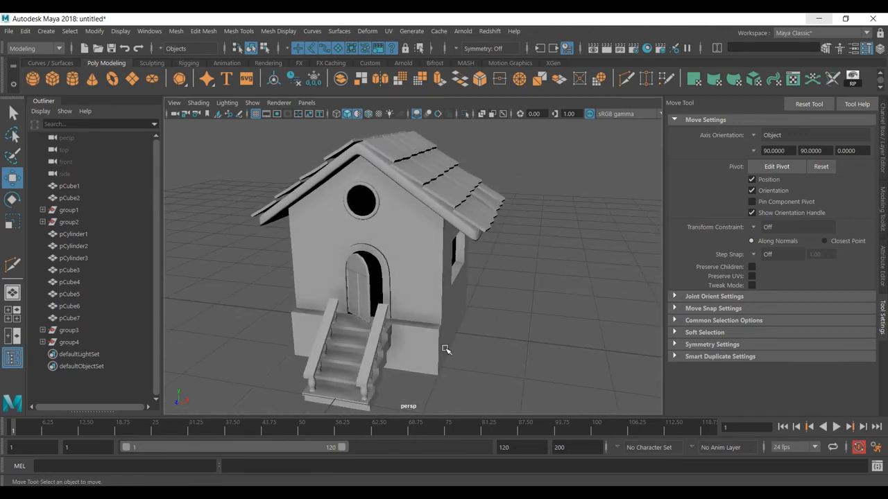
scroll(432, 291, "up", 5)
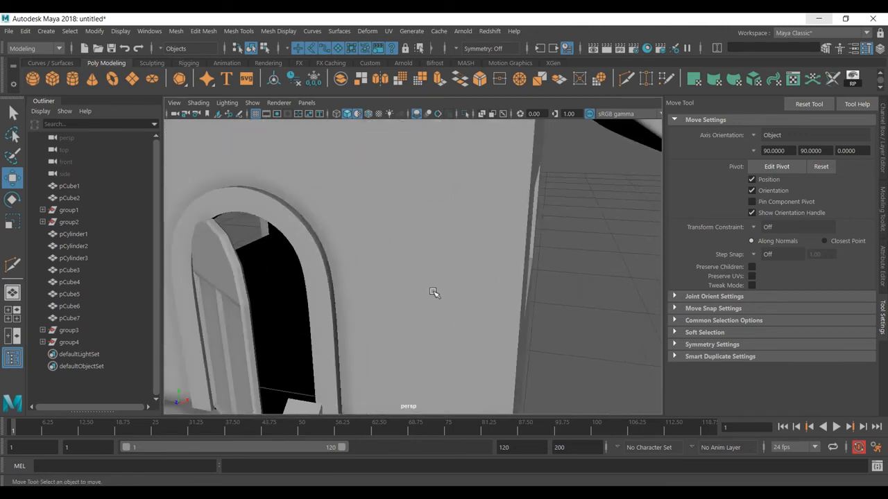
scroll(392, 280, "up", 3)
left_click_drag(392, 280, 412, 281, "alt")
scroll(398, 279, "up", 4)
left_click_drag(467, 273, 409, 285, "alt")
scroll(395, 281, "down", 5)
right_click_drag(357, 275, 220, 270, "alt")
left_click_drag(287, 295, 347, 284, "alt")
right_click_drag(346, 283, 364, 309, "alt")
left_click_drag(365, 308, 388, 316, "alt")
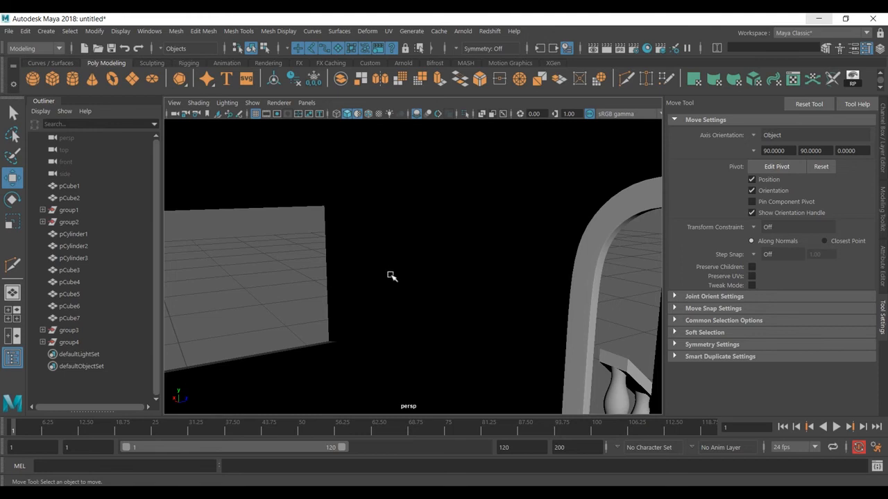
scroll(392, 275, "down", 5)
scroll(465, 316, "up", 5)
scroll(379, 202, "down", 2)
scroll(419, 202, "up", 2)
scroll(406, 259, "up", 2)
Extrude all faces of the house body with a Local Translate Z of about -0.040 to give the walls thickness.
left_click(391, 188)
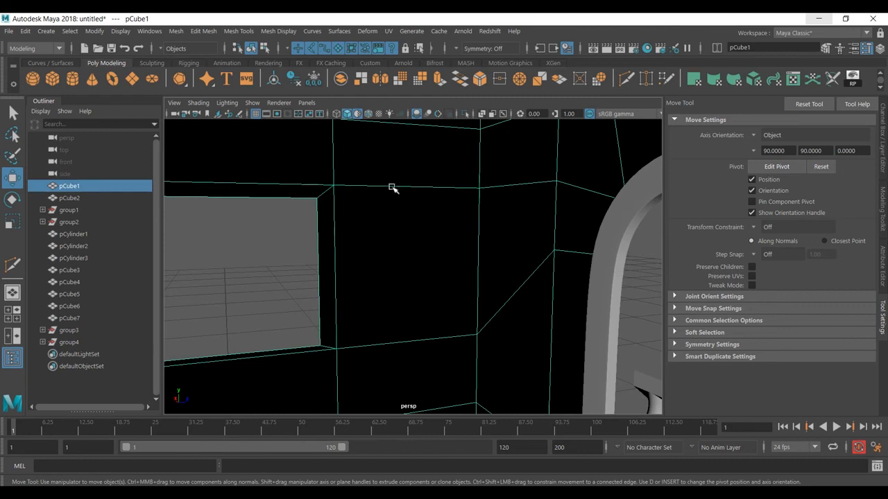
right_click_drag(421, 170, 432, 204)
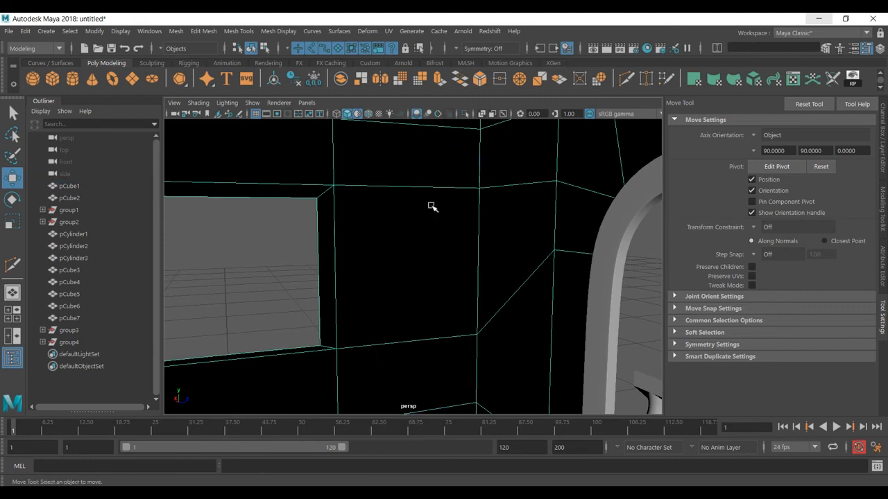
double_click(396, 233)
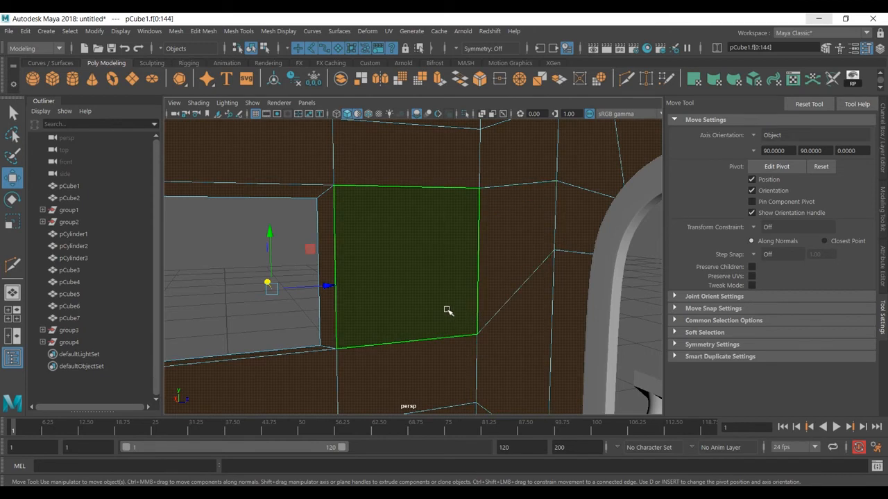
left_click(440, 80)
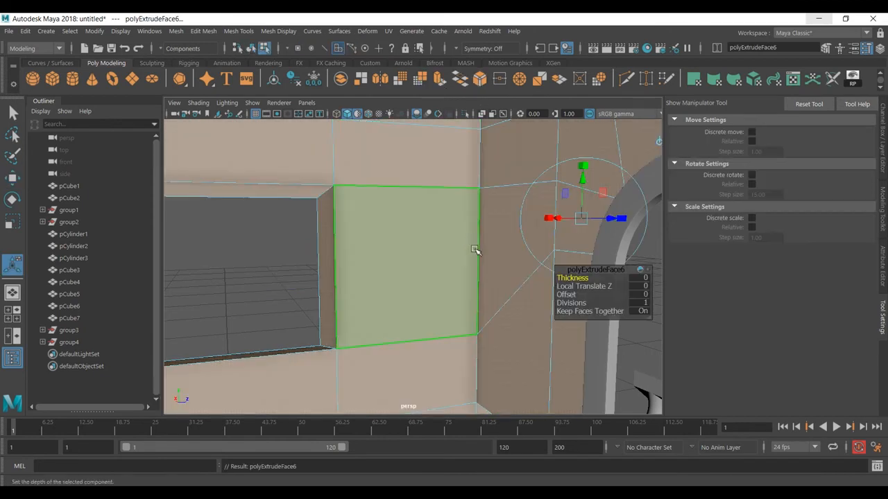
left_click_drag(499, 272, 475, 281, "alt")
left_click_drag(605, 248, 561, 252)
left_click_drag(511, 278, 527, 303, "alt")
left_click_drag(595, 208, 496, 278)
scroll(595, 237, "down", 3)
left_click_drag(449, 334, 445, 324)
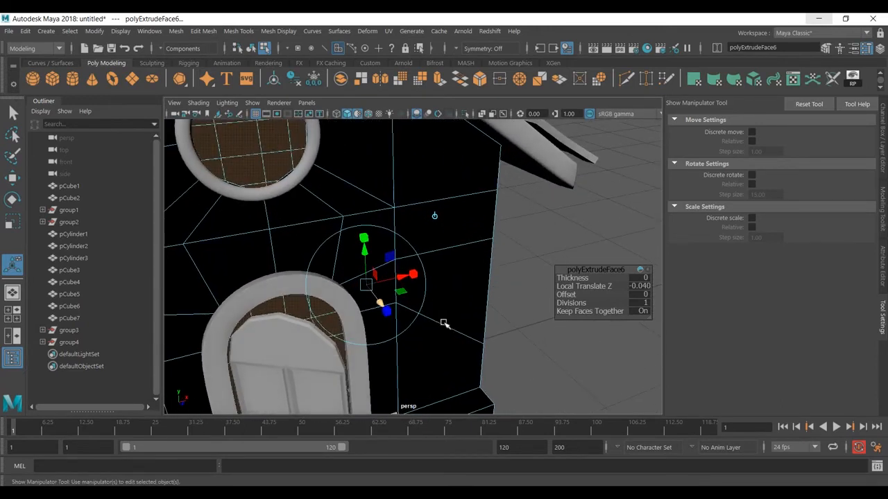
key("q")
key("F8")
left_click(543, 288)
scroll(543, 281, "down", 10)
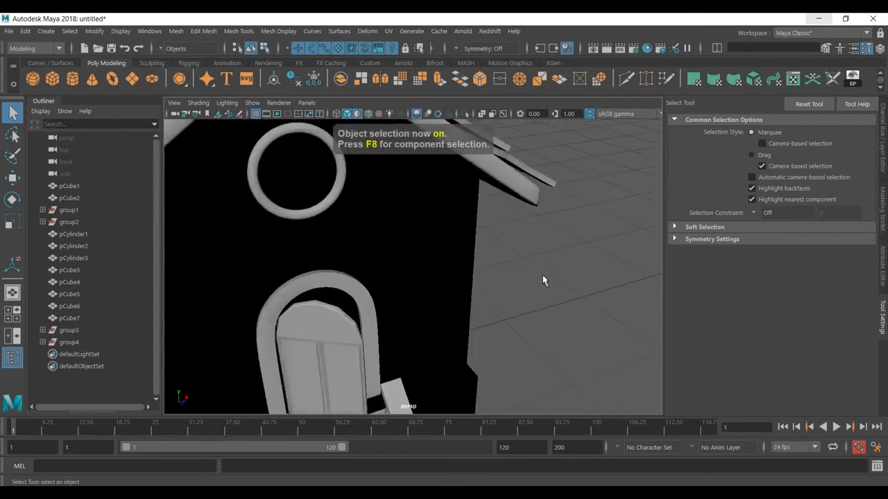
Reverse the normals of all faces of the house body and return to object selection.
left_click(441, 297)
key("f")
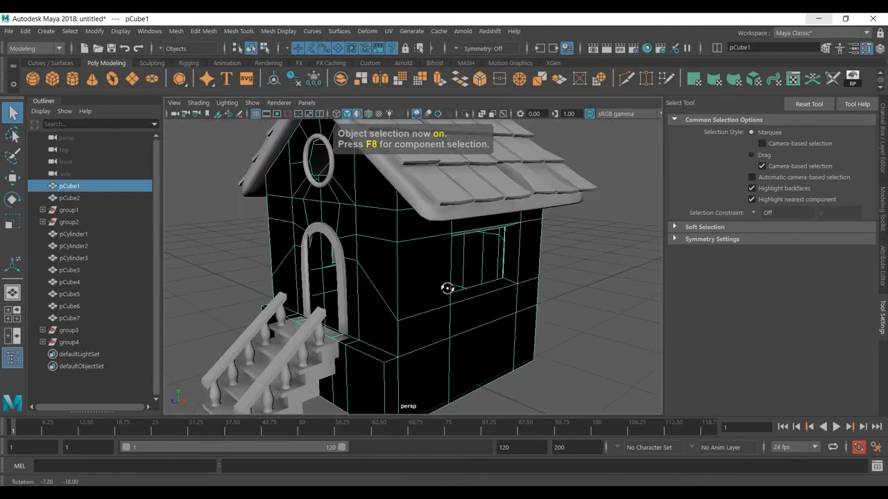
right_click(431, 170)
right_click_drag(431, 223, 432, 204)
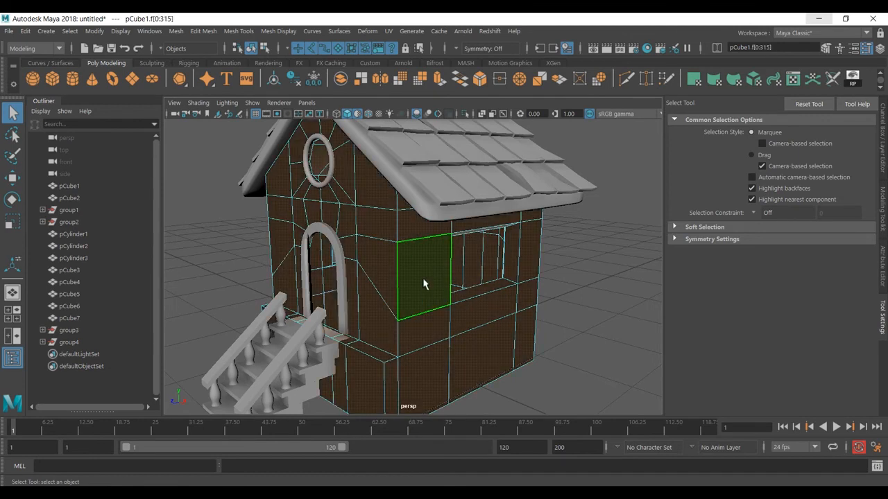
right_click_drag(422, 277, 499, 256, "shift")
right_click_drag(578, 263, 578, 261, "shift")
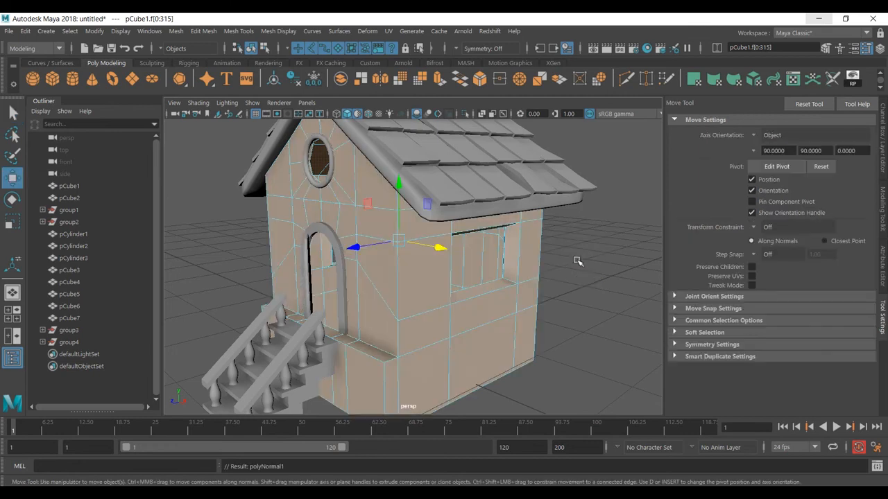
left_click(580, 286)
key("F8")
key("F8")
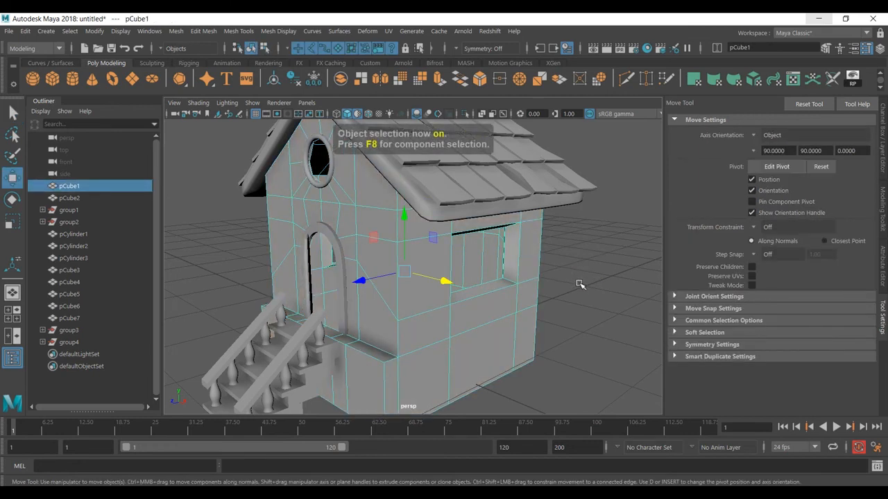
left_click(580, 285)
Examine the walls, doorway and window openings of the house from inside and outside.
scroll(560, 272, "up", 2)
right_click_drag(559, 272, 609, 276, "alt")
left_click_drag(545, 280, 486, 292, "alt")
right_click_drag(493, 294, 711, 284, "alt")
left_click_drag(649, 293, 563, 297, "alt")
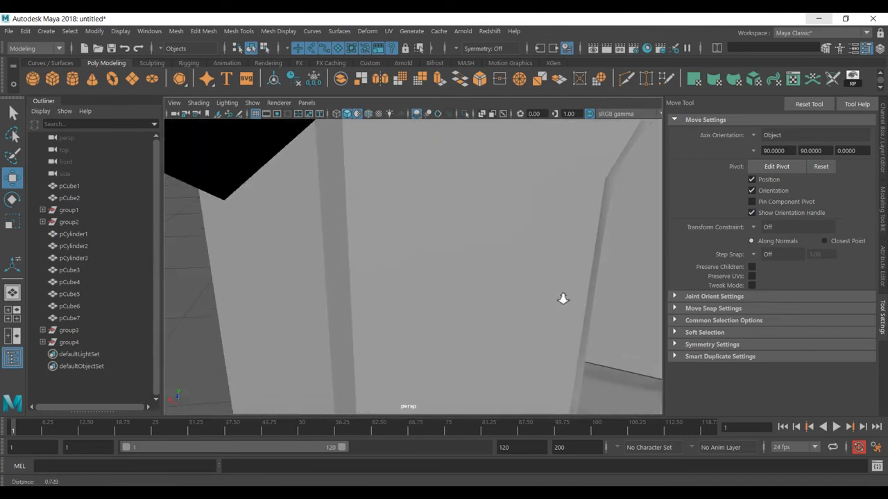
right_click_drag(562, 298, 470, 298, "alt")
middle_click_drag(471, 298, 383, 292, "alt")
right_click_drag(575, 313, 524, 308, "alt")
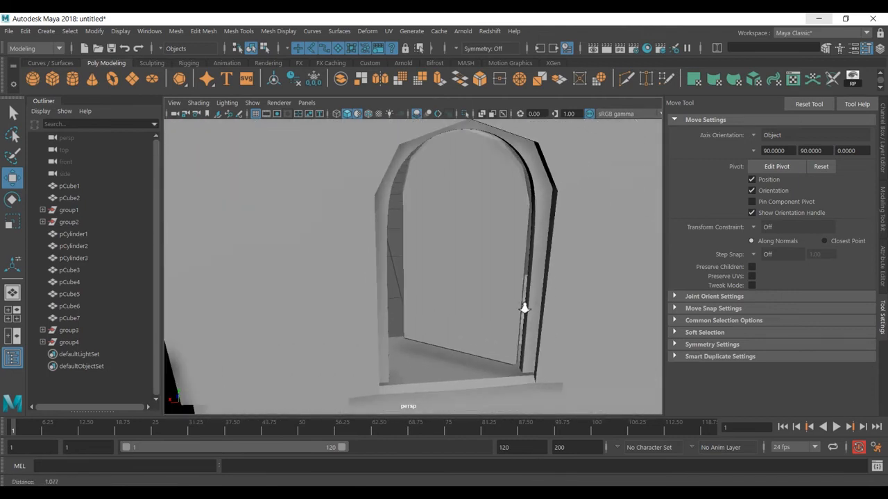
left_click_drag(543, 331, 616, 322, "alt")
right_click_drag(616, 321, 406, 321, "alt")
left_click_drag(406, 321, 451, 283, "alt")
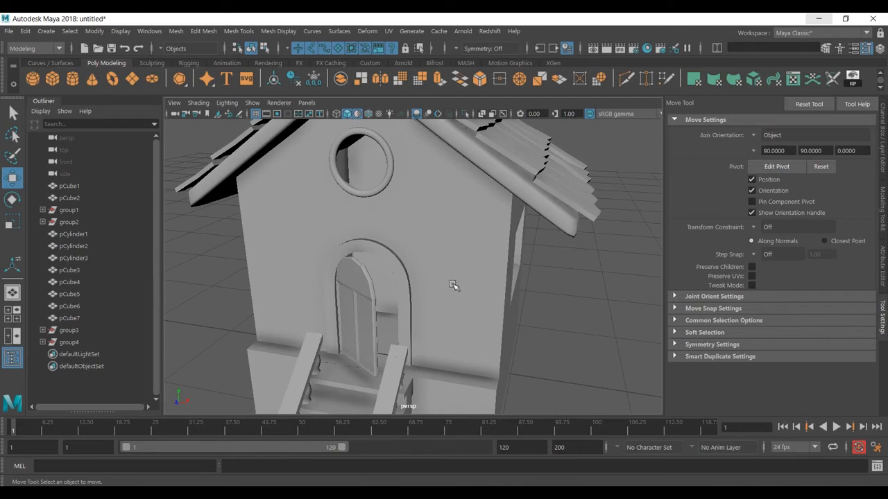
scroll(446, 293, "up", 6)
left_click_drag(468, 291, 446, 289, "alt")
left_click(322, 253)
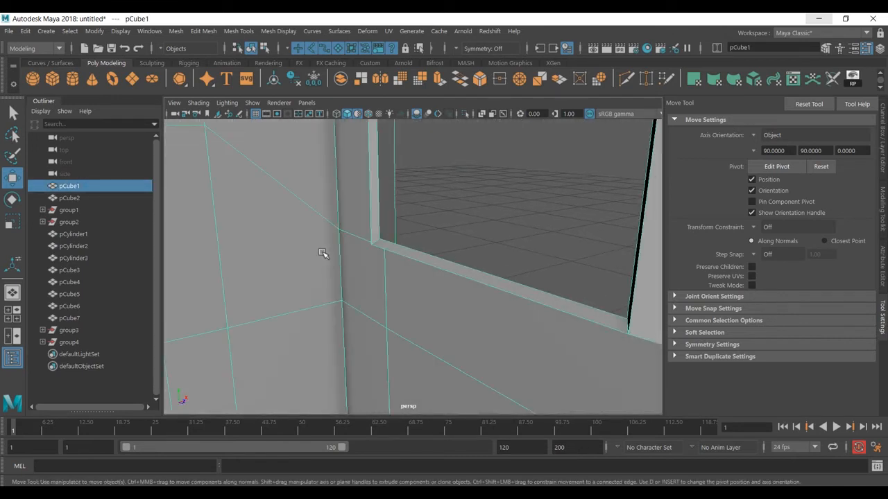
scroll(316, 278, "down", 8)
left_click_drag(431, 319, 362, 313, "alt")
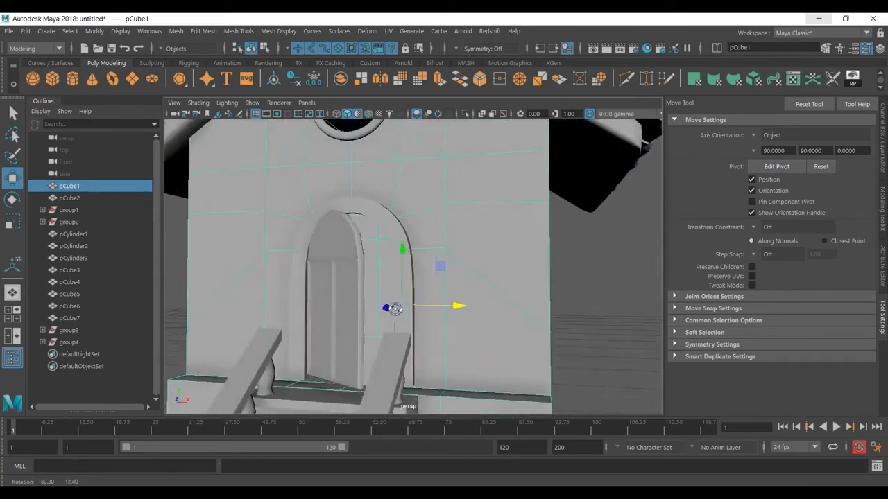
Undo the reversed normals and the preceding extrusion of the house body's faces.
key("ctrl+z")
key("ctrl+z")
key("F8")
key("ctrl+z")
key("ctrl+z")
key("ctrl+z")
key("ctrl+z")
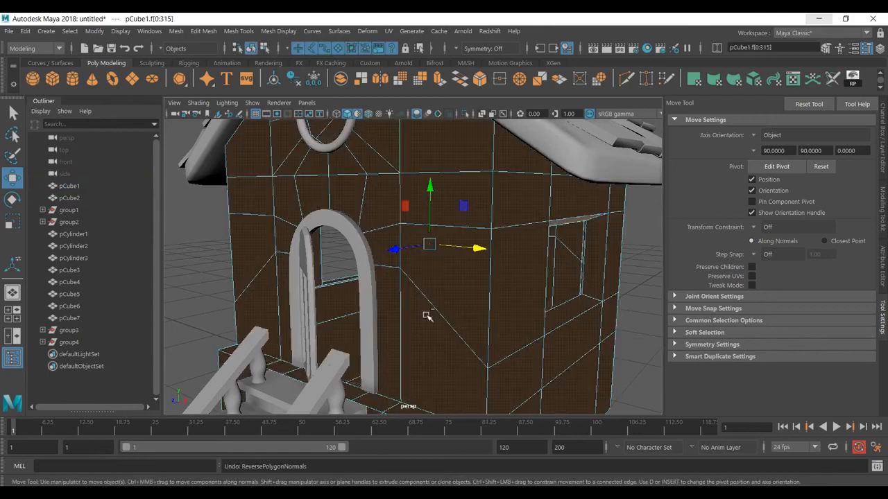
left_click_drag(430, 313, 352, 286, "alt")
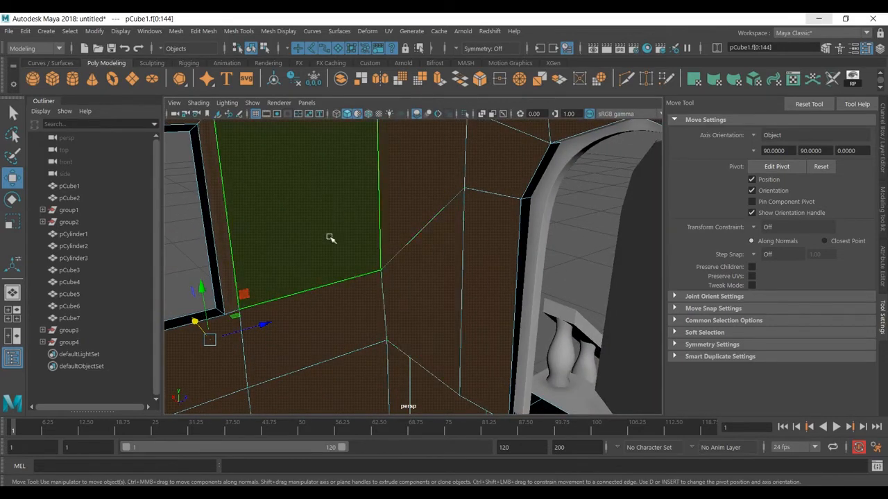
Return the house body to object selection and separate it into its individual shells.
left_click_drag(295, 244, 342, 254, "alt")
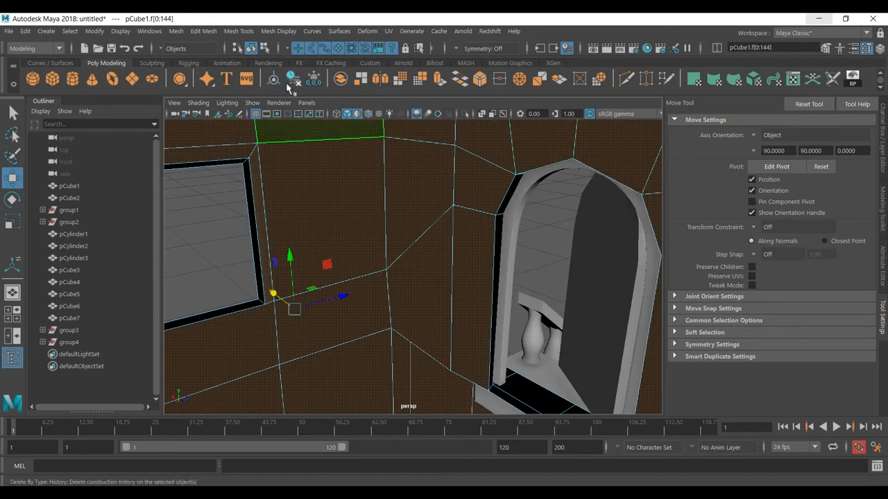
right_click_drag(414, 202, 421, 321, "shift")
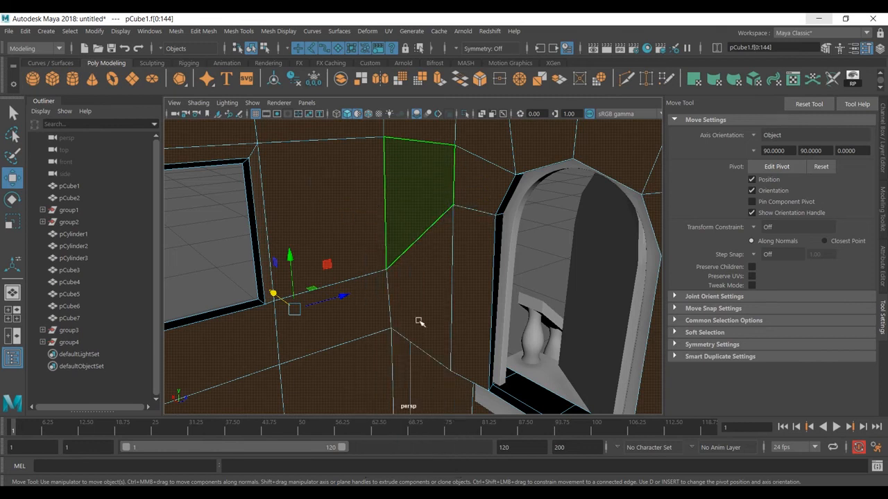
key("F8")
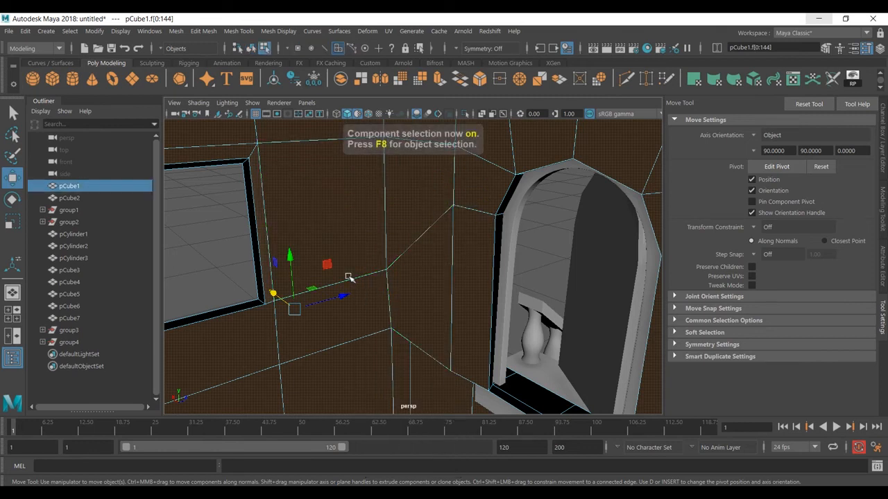
key("F8")
left_click(303, 206)
left_click(218, 223)
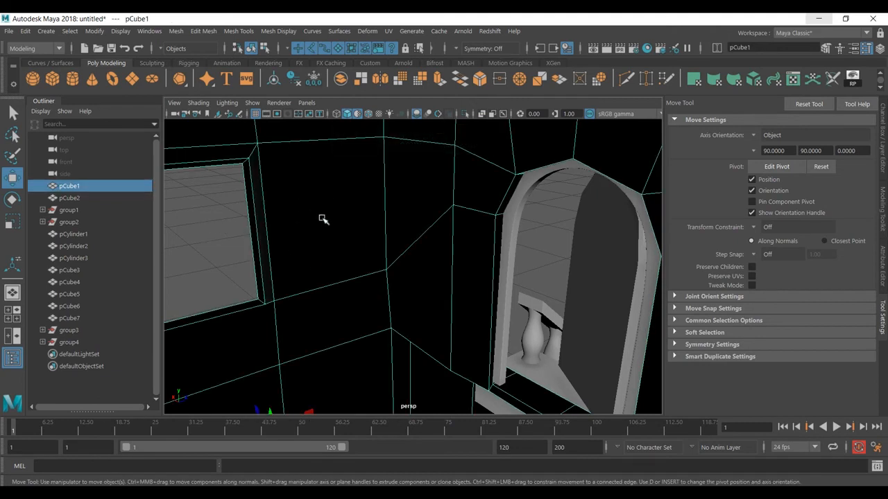
right_click_drag(324, 219, 322, 221, "shift")
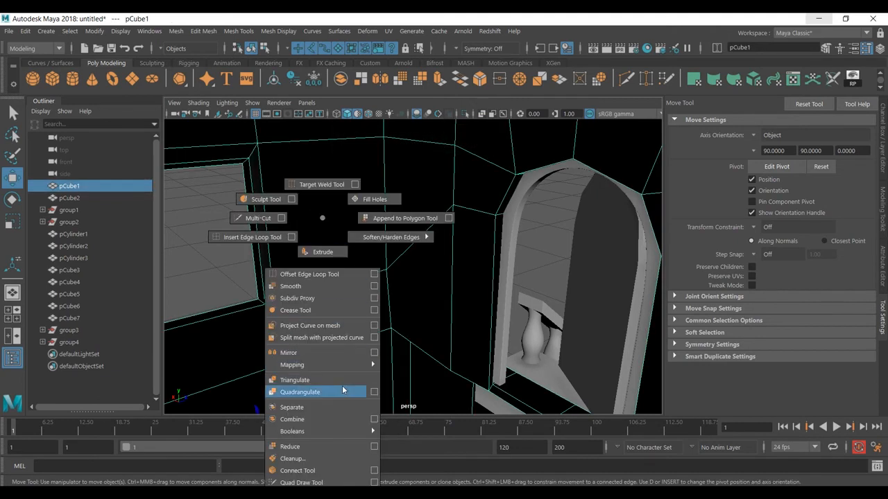
mouse_move(327, 433)
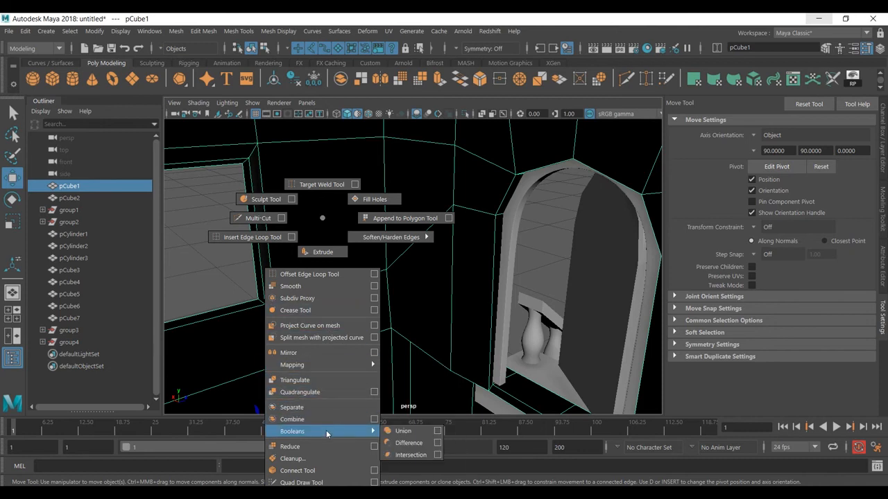
left_click(321, 407)
Pull the separated inner wall shell out of the house to inspect it and undo the move.
left_click(343, 277)
left_click(340, 239)
key("f")
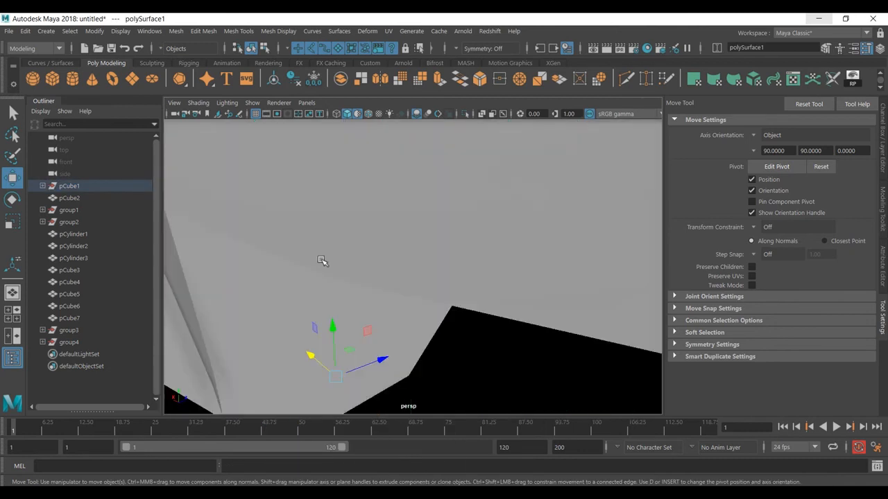
left_click_drag(440, 287, 253, 309)
scroll(253, 309, "down", 3)
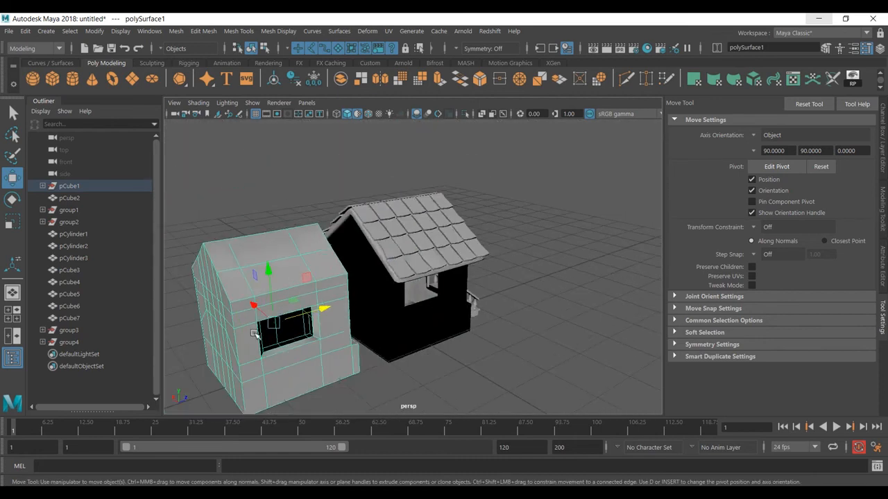
key("ctrl+z")
Move the outer wall shell sideways off the house to check it and undo the move.
left_click(386, 339)
left_click_drag(481, 333, 348, 344, "alt")
left_click_drag(463, 258, 560, 253)
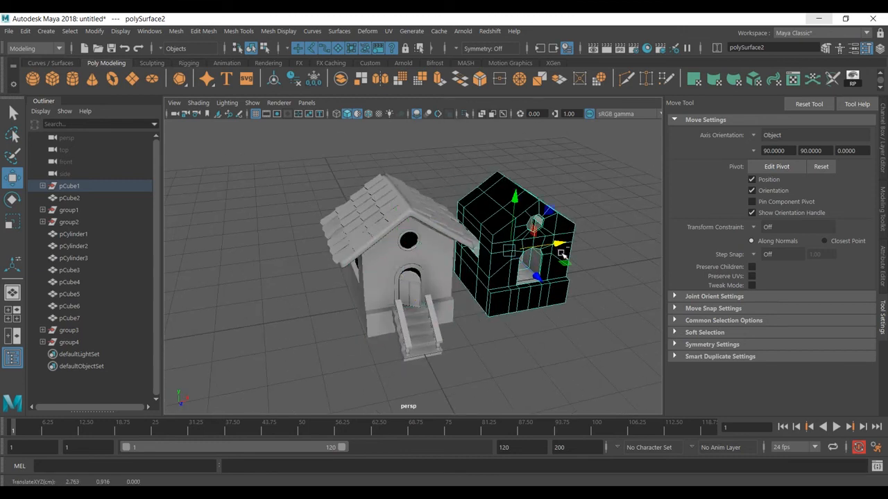
key("ctrl+z")
Reverse the normals of all faces on the outer wall shell and return to object selection.
key("f")
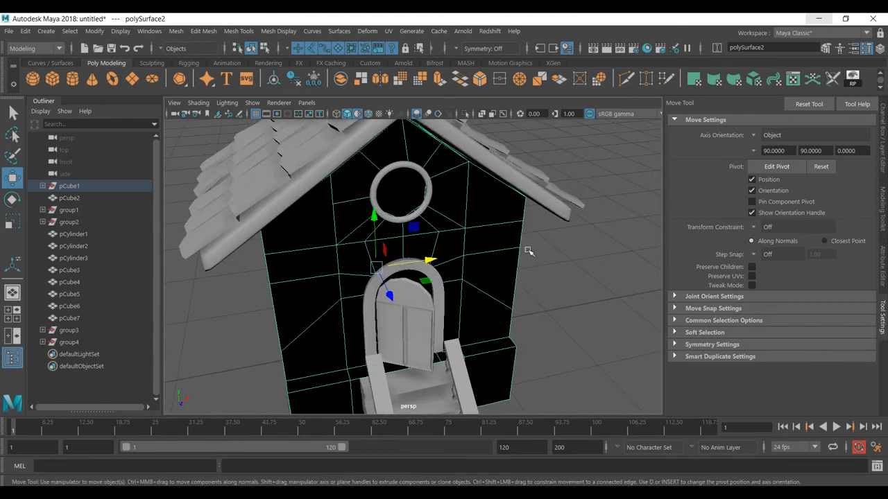
left_click_drag(525, 272, 474, 274, "alt")
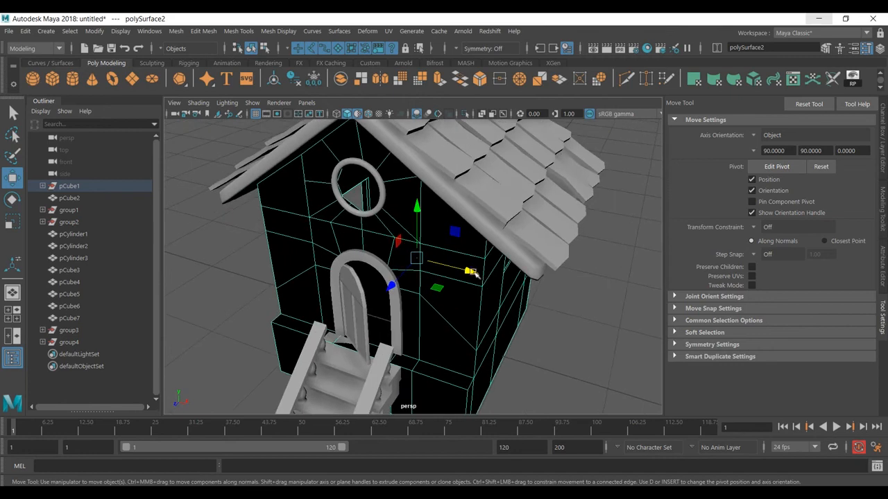
right_click_drag(459, 169, 465, 203)
double_click(458, 312)
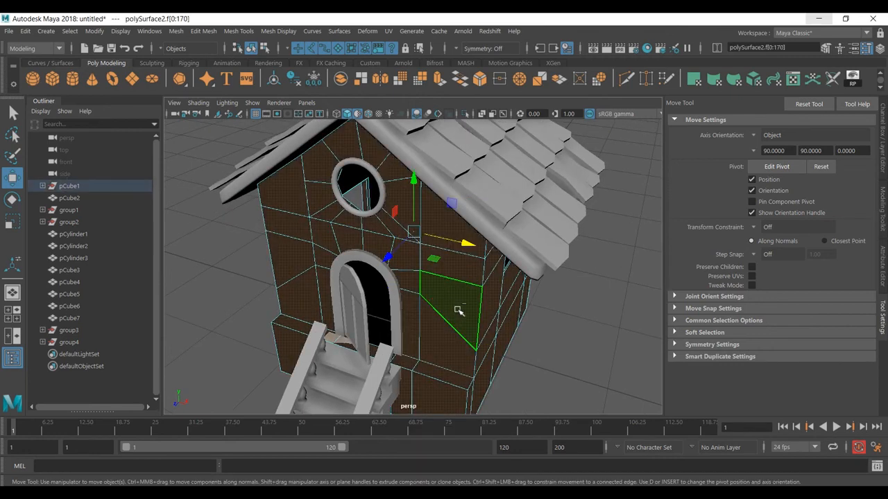
right_click_drag(458, 310, 459, 313, "shift")
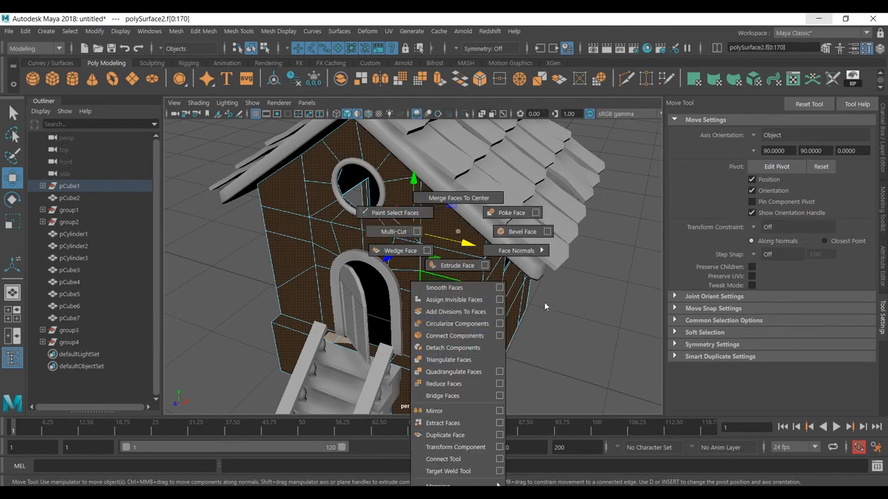
right_click_drag(536, 264, 600, 261, "shift")
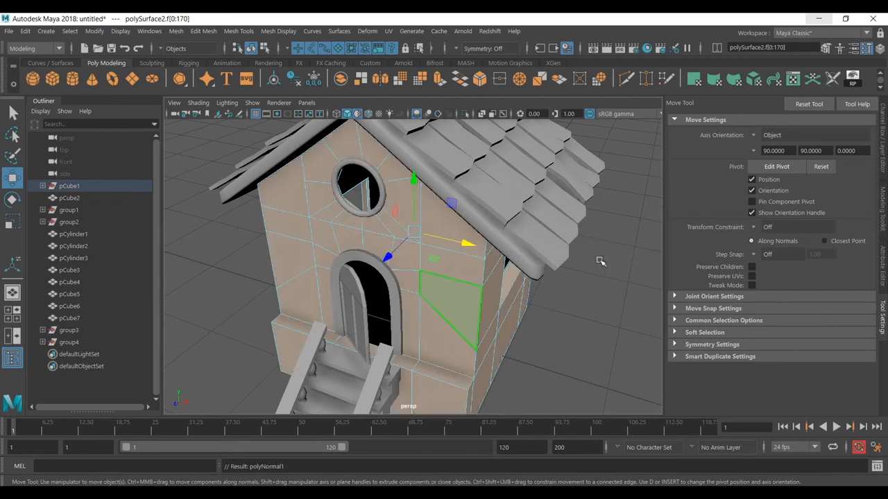
key("F8")
Reverse the normals of all faces on the inner wall shell, return to object selection and clear the selection.
left_click(585, 321)
left_click_drag(585, 321, 464, 311, "alt")
right_click_drag(463, 312, 604, 332, "alt")
left_click_drag(604, 333, 532, 317, "alt")
left_click(540, 320)
right_click_drag(541, 304, 570, 279)
left_click(566, 254)
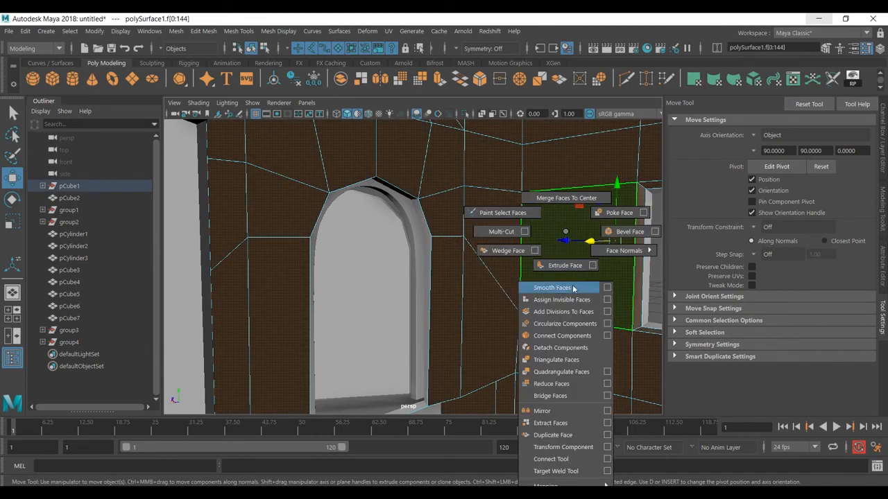
right_click_drag(613, 251, 685, 253, "shift")
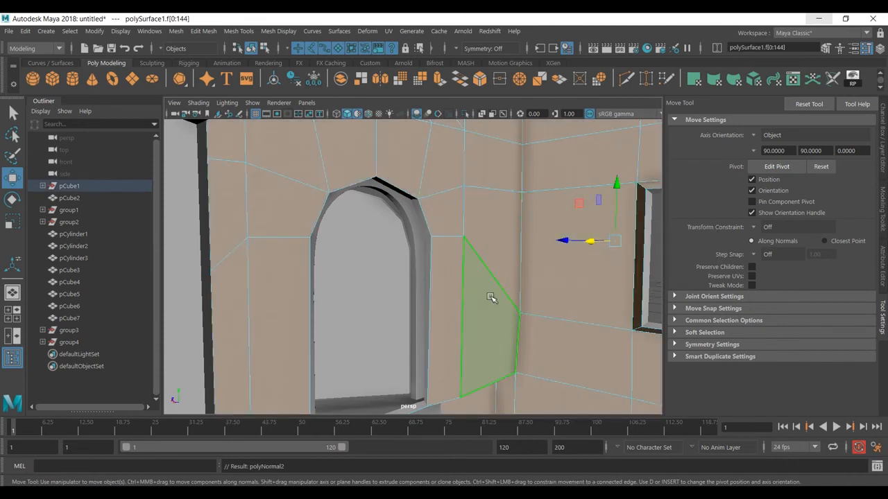
key("F8")
scroll(479, 295, "down", 8)
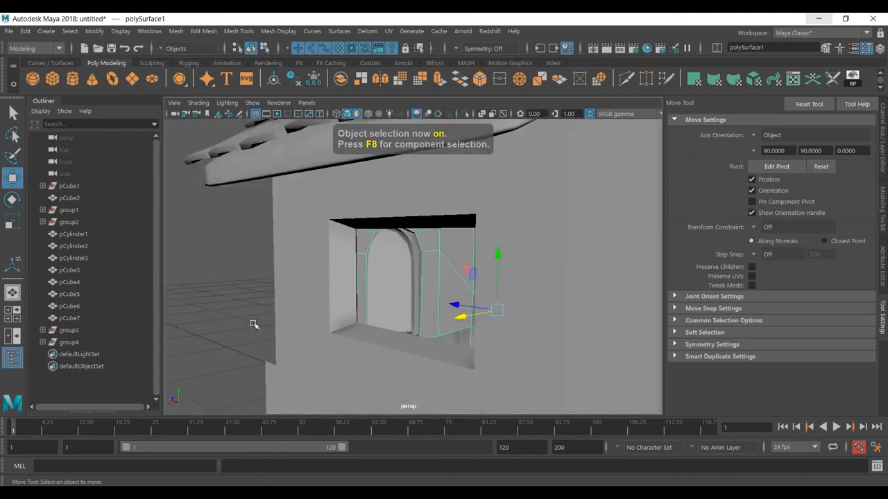
left_click(254, 325)
left_click_drag(254, 325, 167, 309, "alt")
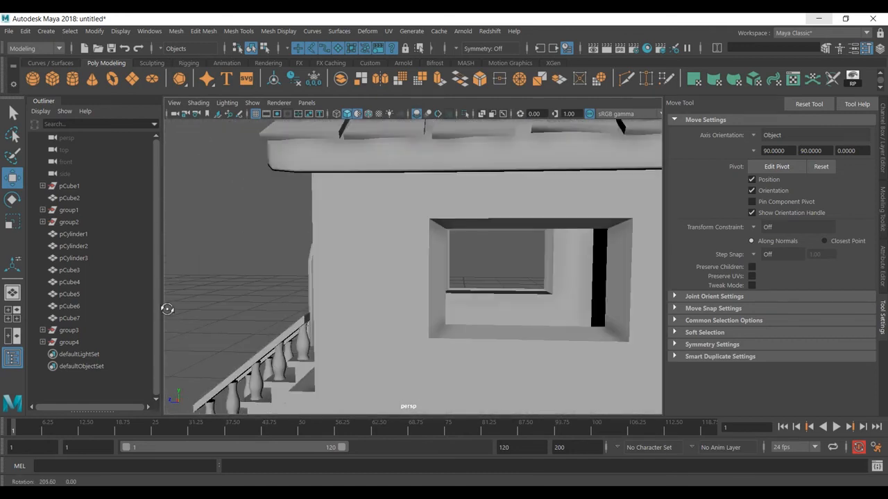
Create a polygon plane and scale it to about 2.28 by 2.17 in the top view to cover the house's footprint.
left_click(537, 317)
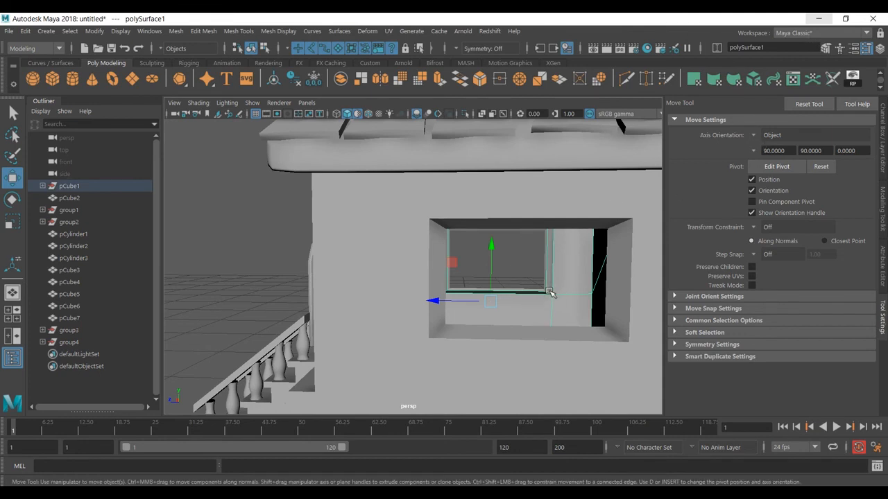
left_click_drag(527, 298, 581, 296, "alt")
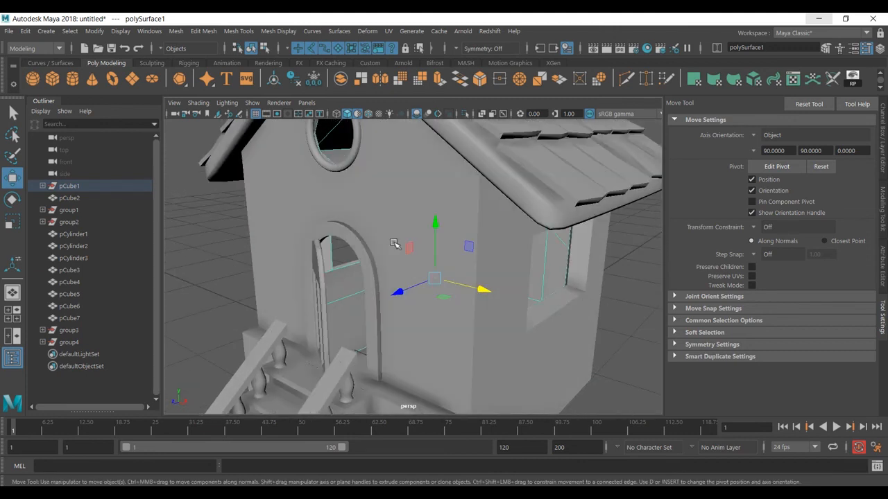
left_click(133, 78)
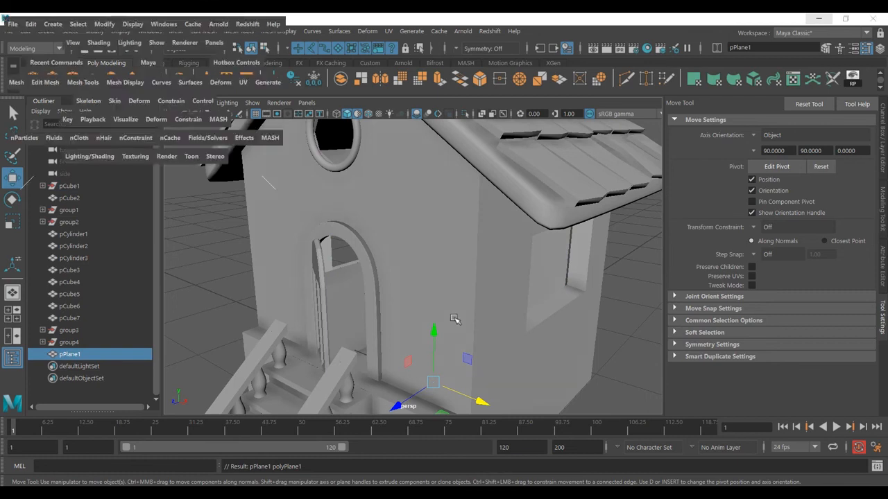
key("space")
key("space")
key("4")
scroll(388, 229, "up", 8)
key("r")
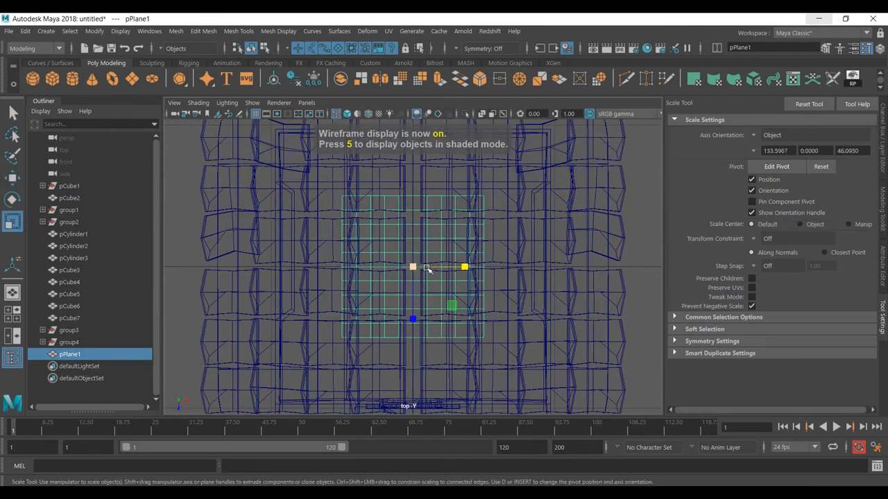
left_click_drag(413, 267, 466, 268)
scroll(524, 260, "down", 5)
scroll(489, 268, "up", 4)
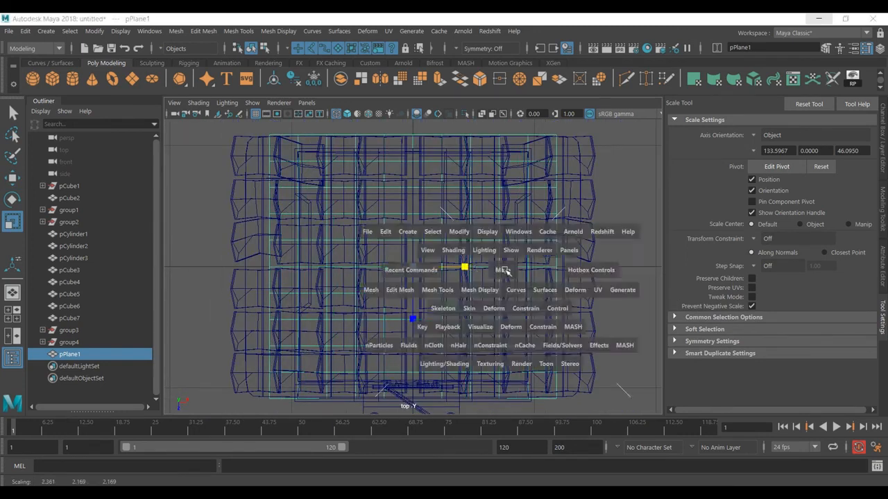
Raise the plane about 0.585 cm to the base of the doorway as the floor.
key("space")
key("space")
key("f")
key("w")
left_click_drag(416, 226, 423, 161)
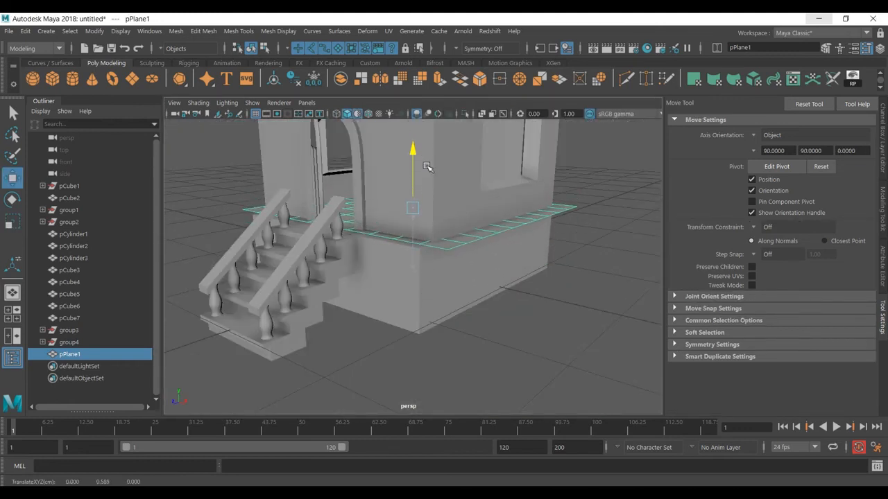
Scale the floor plane down to about 1.92 in X and 2.00 in Z so it fits within the house walls.
key("r")
left_click_drag(456, 210, 448, 212)
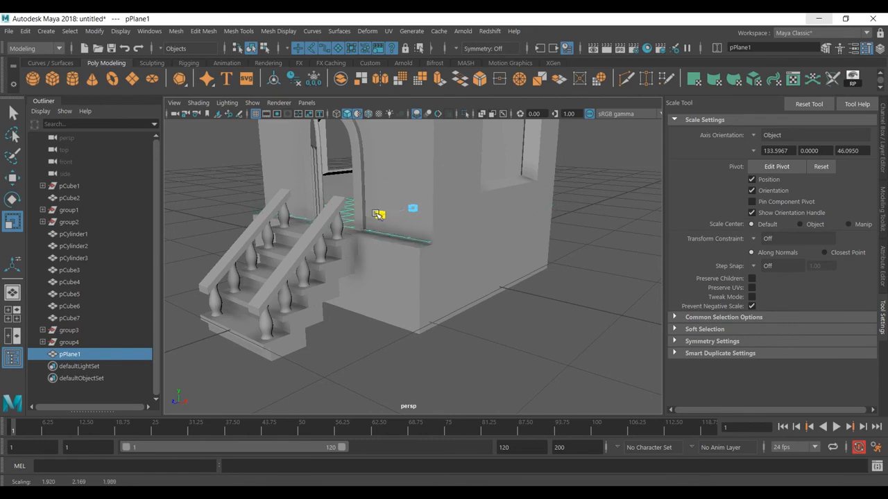
left_click_drag(442, 224, 478, 231, "alt")
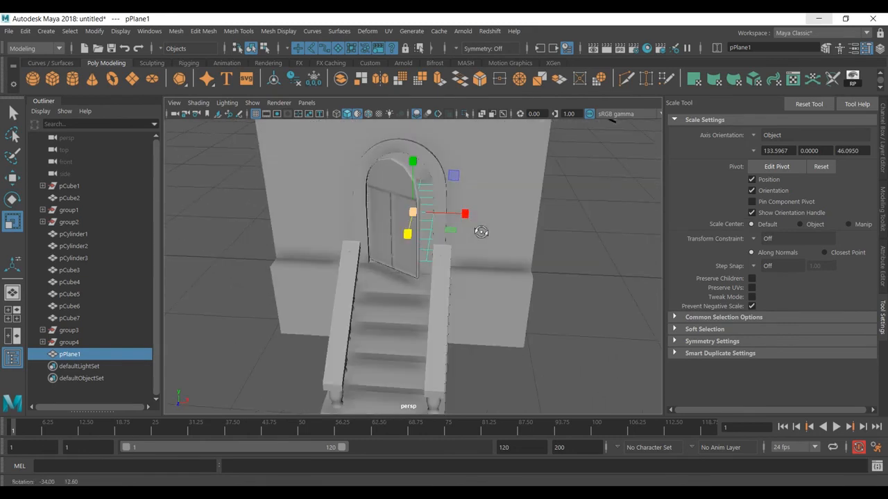
left_click(620, 232)
left_click_drag(620, 232, 371, 230, "alt")
right_click_drag(371, 231, 549, 231, "alt")
middle_click_drag(471, 173, 478, 281, "alt")
left_click_drag(478, 281, 420, 250, "alt")
left_click(452, 249)
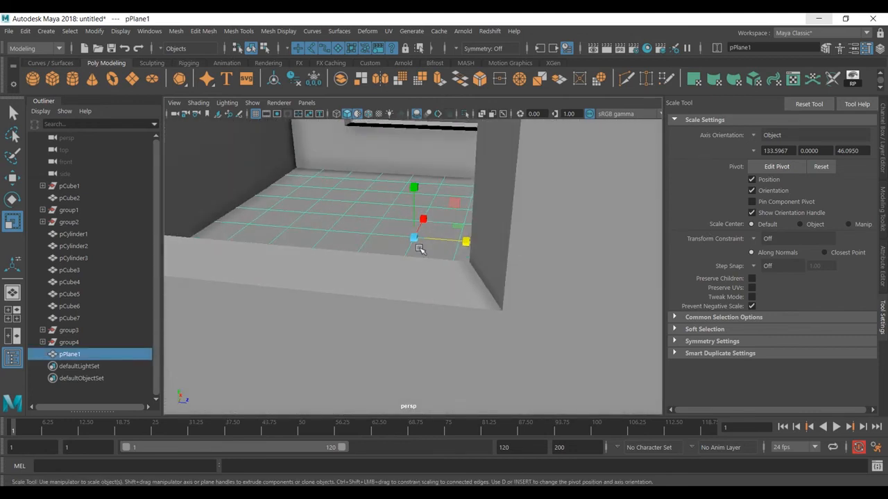
Duplicate the floor plane and raise the copy above the side windows as the ceiling.
key("ctrl+d")
key("w")
left_click_drag(416, 208, 415, 179)
left_click_drag(427, 267, 422, 246, "alt")
middle_click_drag(423, 245, 430, 326, "alt")
right_click_drag(430, 325, 422, 298, "alt")
left_click_drag(406, 186, 398, 97)
left_click_drag(365, 307, 382, 299, "alt")
middle_click_drag(396, 267, 401, 322, "alt")
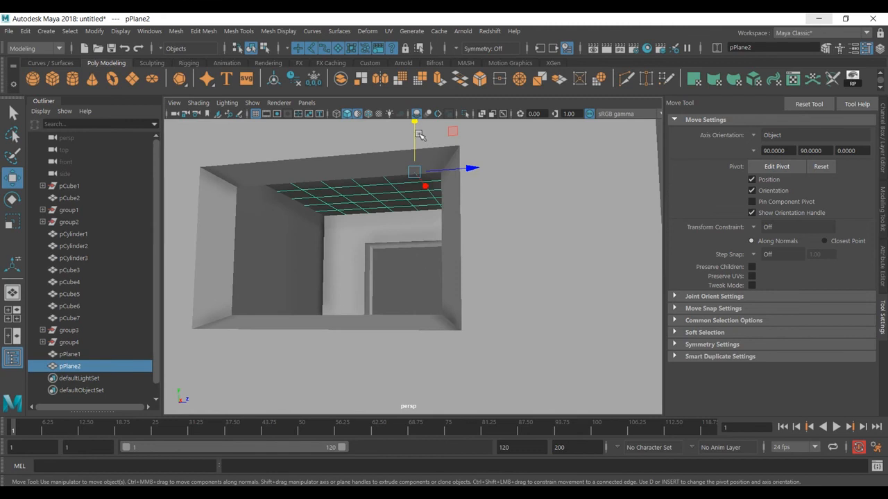
Reverse the normals of all faces on the ceiling plane and return to object selection.
right_click_drag(398, 170, 448, 214)
left_click(389, 192)
right_click_drag(511, 226, 523, 211, "shift")
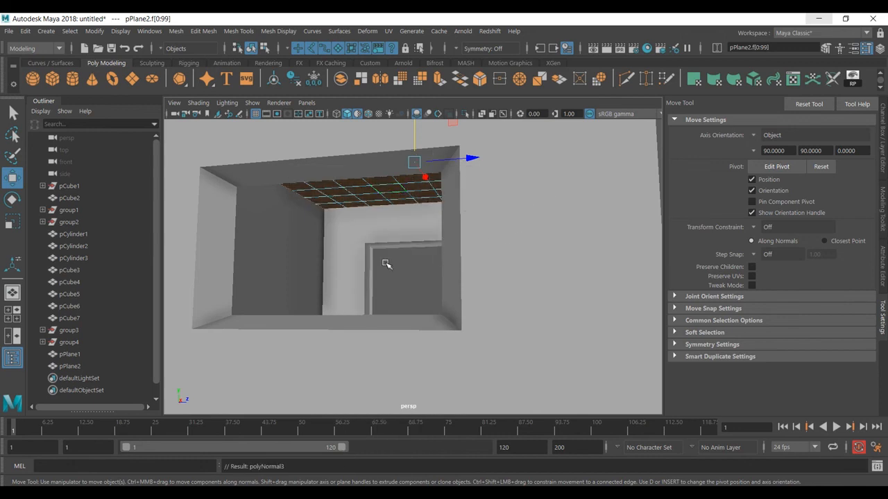
key("F8")
Examine the house's interior through the window and the finished exterior from several angles.
scroll(412, 262, "up", 5)
left_click_drag(437, 308, 446, 285, "alt")
scroll(445, 285, "up", 3)
middle_click_drag(446, 285, 440, 354, "alt")
scroll(493, 295, "up", 3)
left_click_drag(491, 327, 484, 346, "alt")
left_click(446, 378)
left_click_drag(446, 382, 463, 376, "alt")
scroll(433, 358, "down", 3)
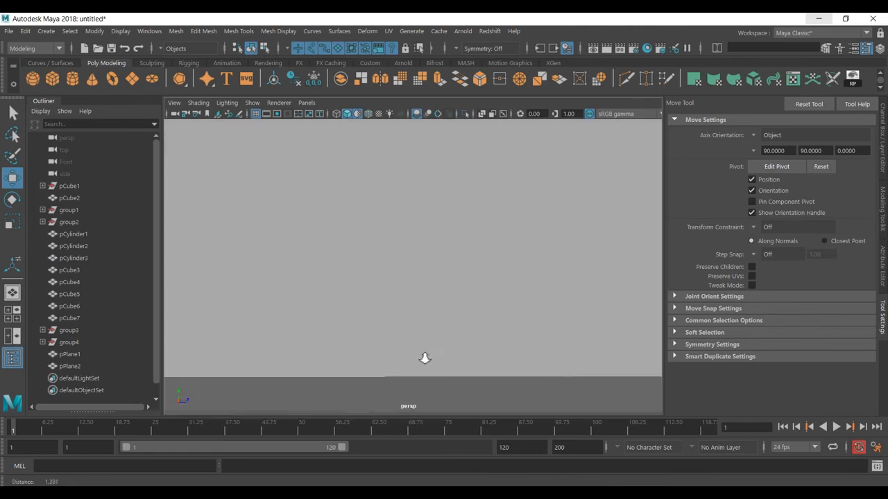
scroll(433, 358, "up", 6)
left_click_drag(538, 341, 576, 358, "alt")
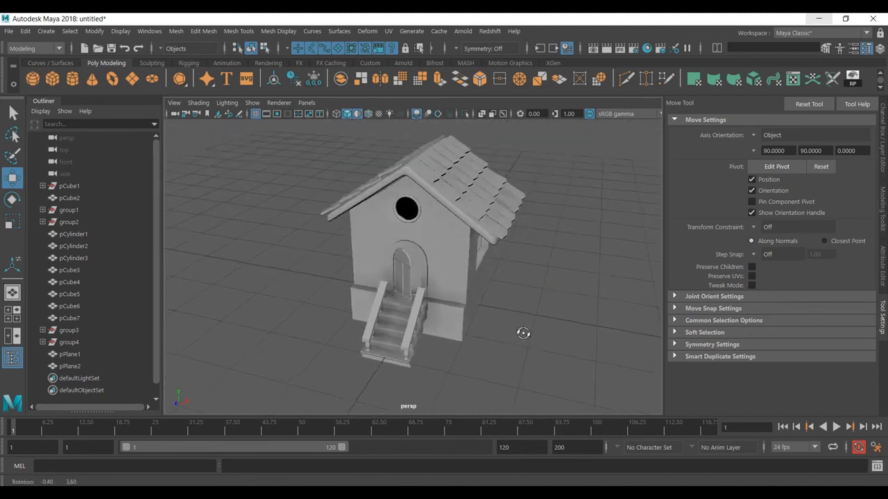
left_click_drag(448, 342, 460, 355, "alt")
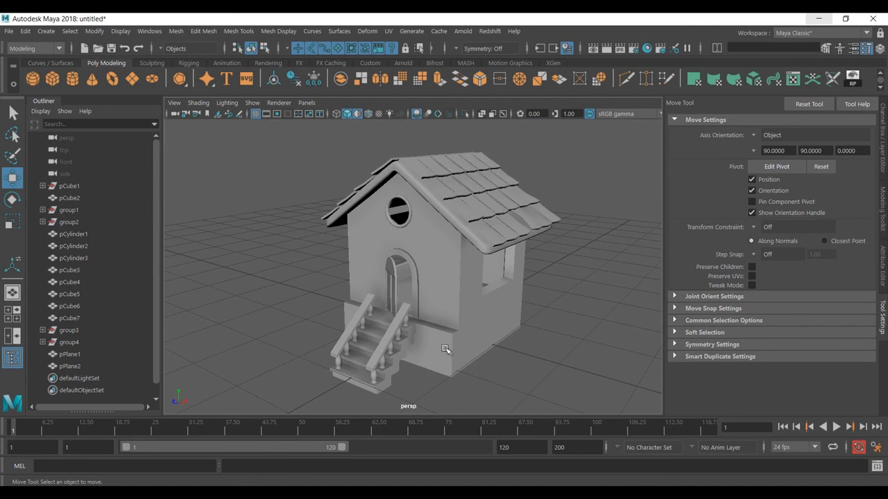
left_click_drag(446, 349, 386, 339, "alt")
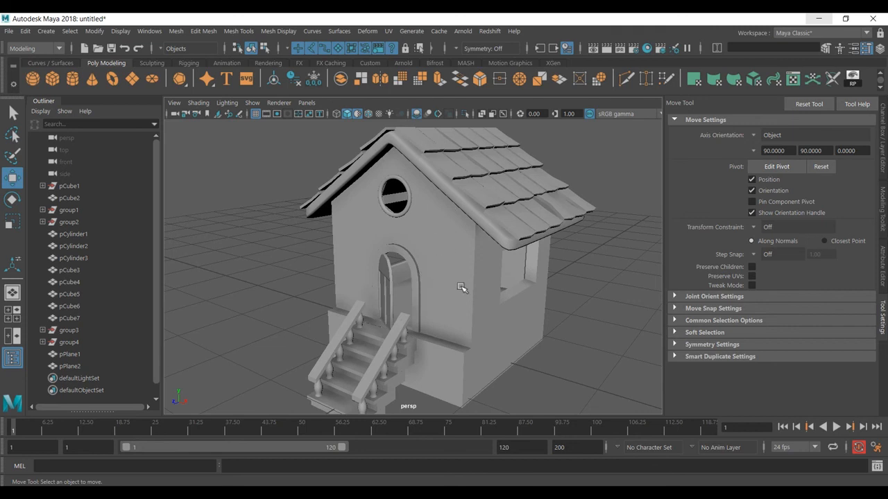
Select all parts of the house and freeze their transformations.
scroll(461, 287, "down", 3)
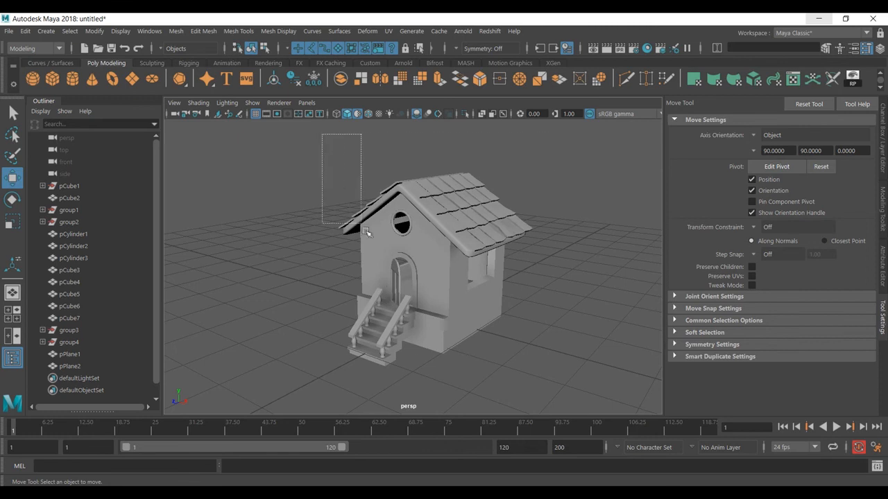
left_click_drag(660, 382, 660, 382)
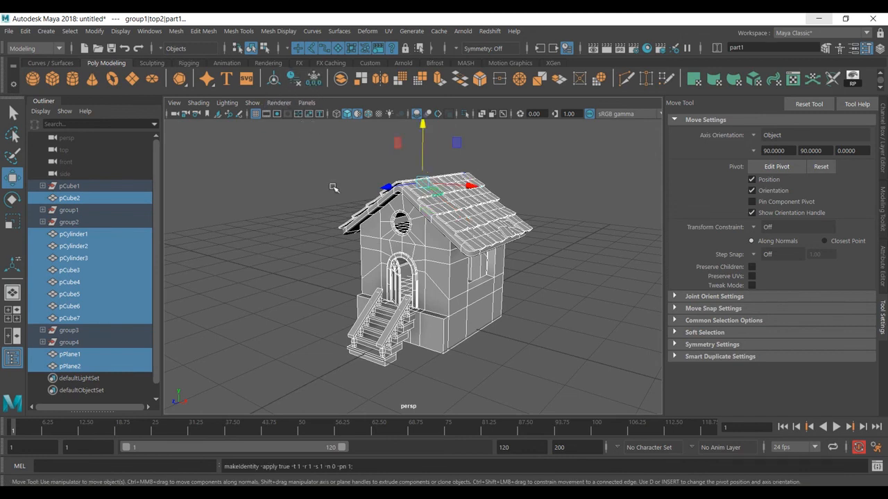
Select the house parts to check their entries in the scene hierarchy and clear the selection.
left_click(553, 212)
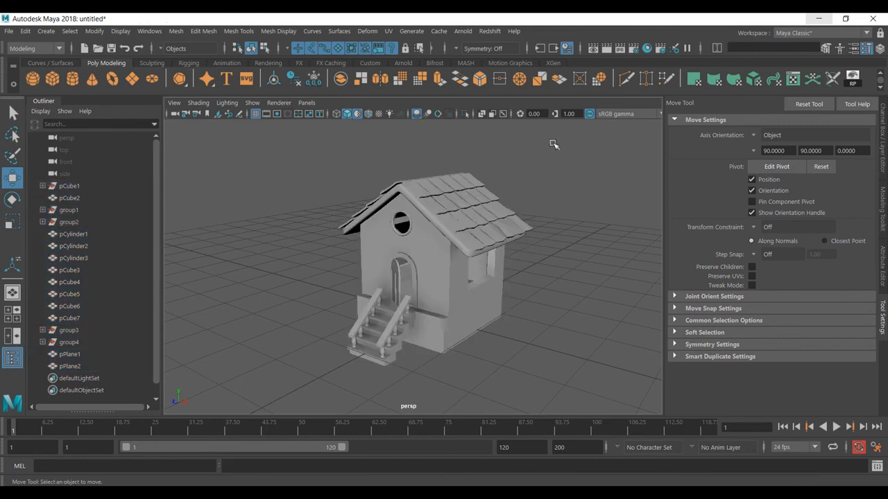
left_click_drag(309, 365, 309, 365)
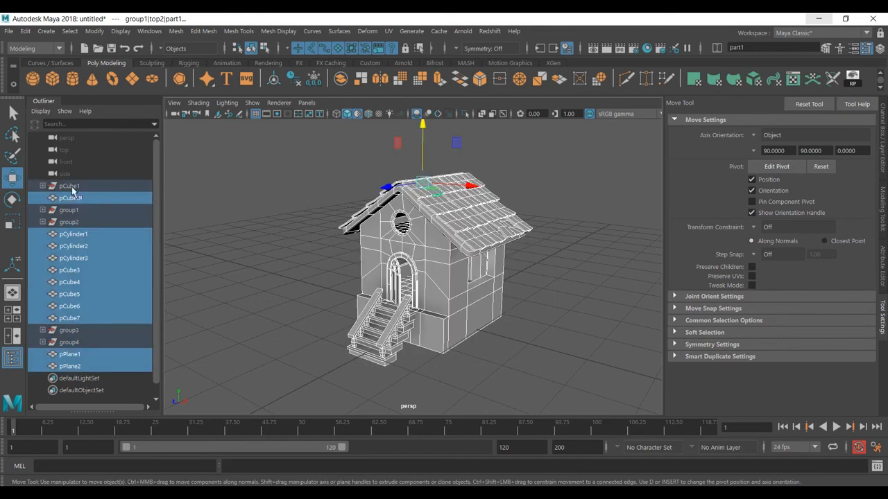
left_click(191, 210)
left_click(81, 234)
left_click(72, 259)
left_click(220, 181)
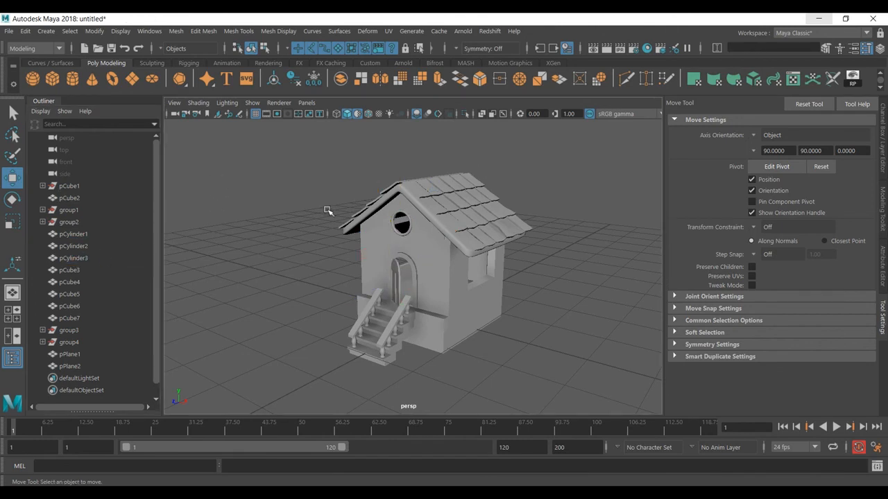
left_click_drag(323, 215, 378, 278, "alt")
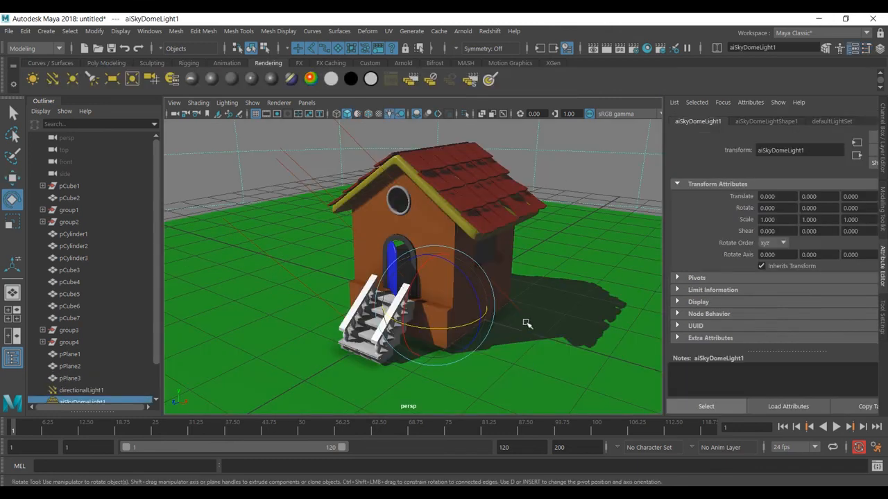
Select the ground plane and the sky dome light in turn and examine the coloured, lit house from closer up.
left_click(555, 258)
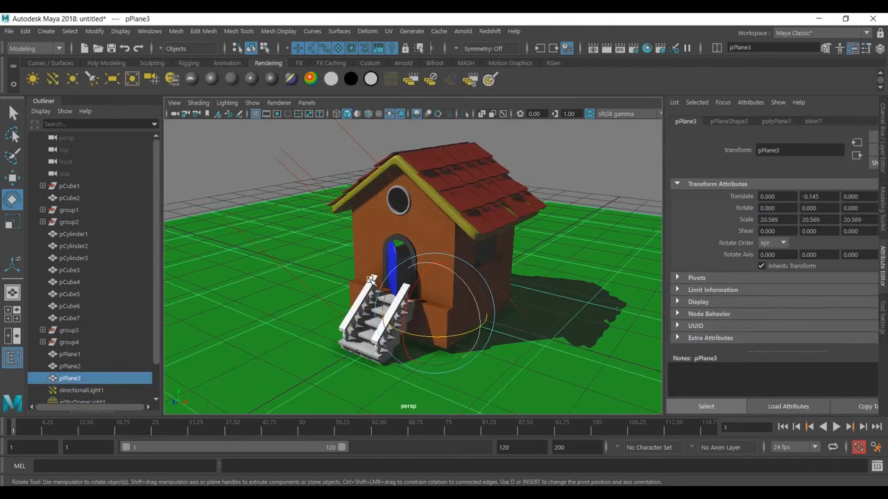
left_click(261, 174)
mouse_move(396, 249)
left_mouse_down("alt")
mouse_move(511, 281)
mouse_move(561, 258)
mouse_move(481, 243)
mouse_move(378, 253)
left_mouse_up("alt")
right_click_drag(363, 262, 424, 266, "alt")
right_click_drag(351, 276, 405, 268, "alt")
mouse_move(405, 268)
left_mouse_down("alt")
mouse_move(425, 264)
mouse_move(415, 261)
left_mouse_up("alt")
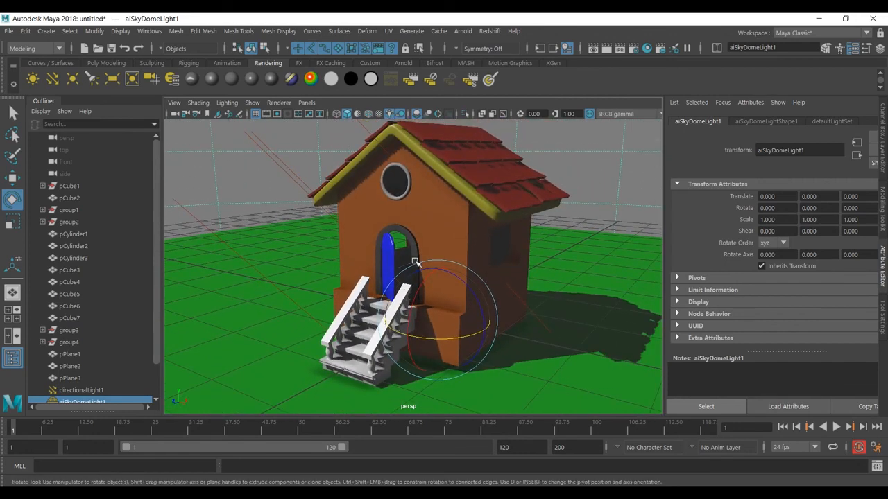